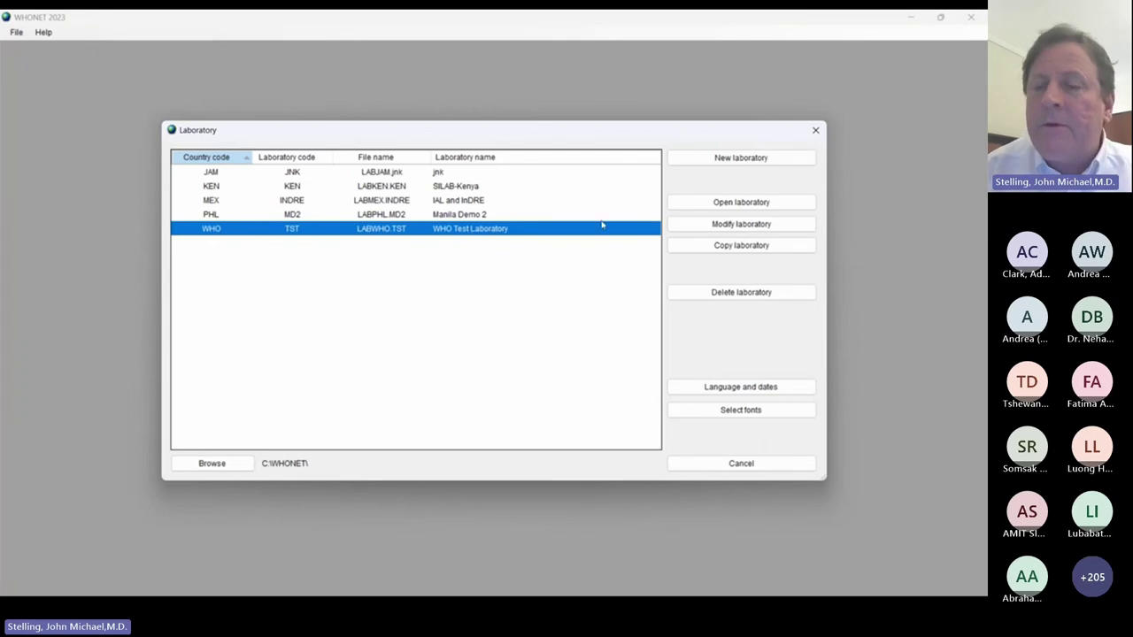
Step: Open the WHO Test Laboratory and set up a data analysis of type %RIS and test measurements for all antibiotics
left_click(722, 205)
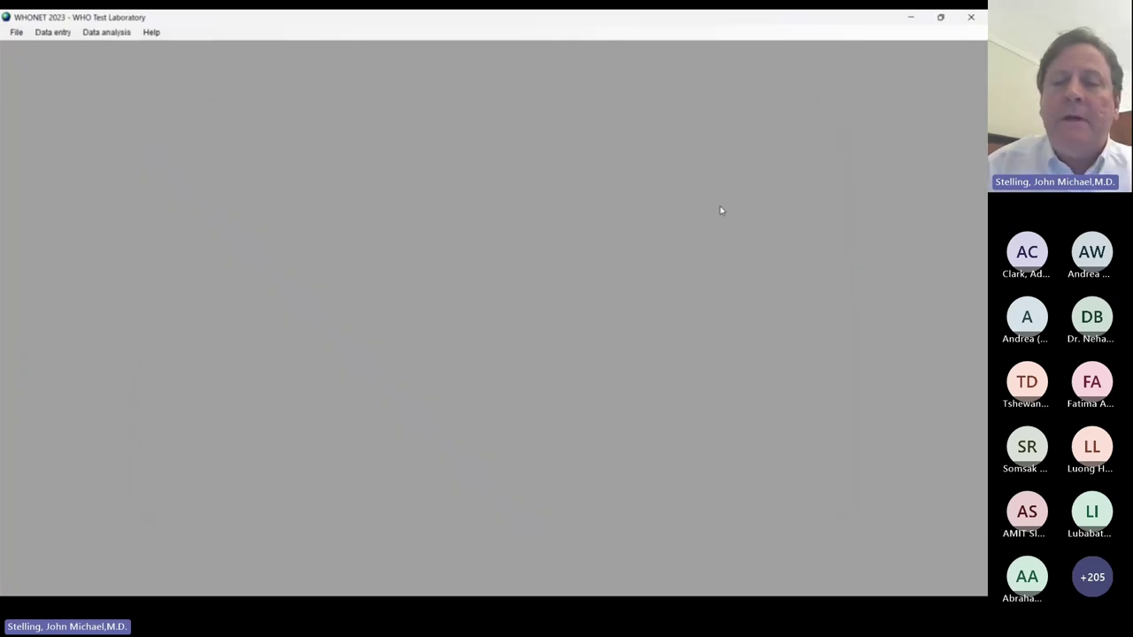
left_click(118, 33)
left_click(128, 48)
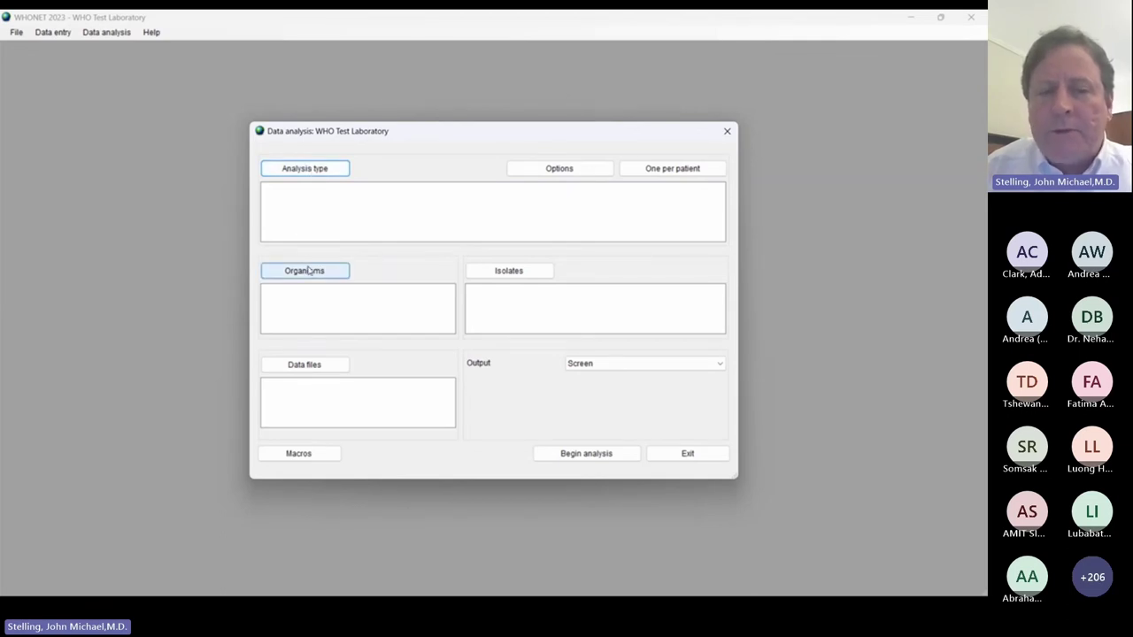
left_click(308, 170)
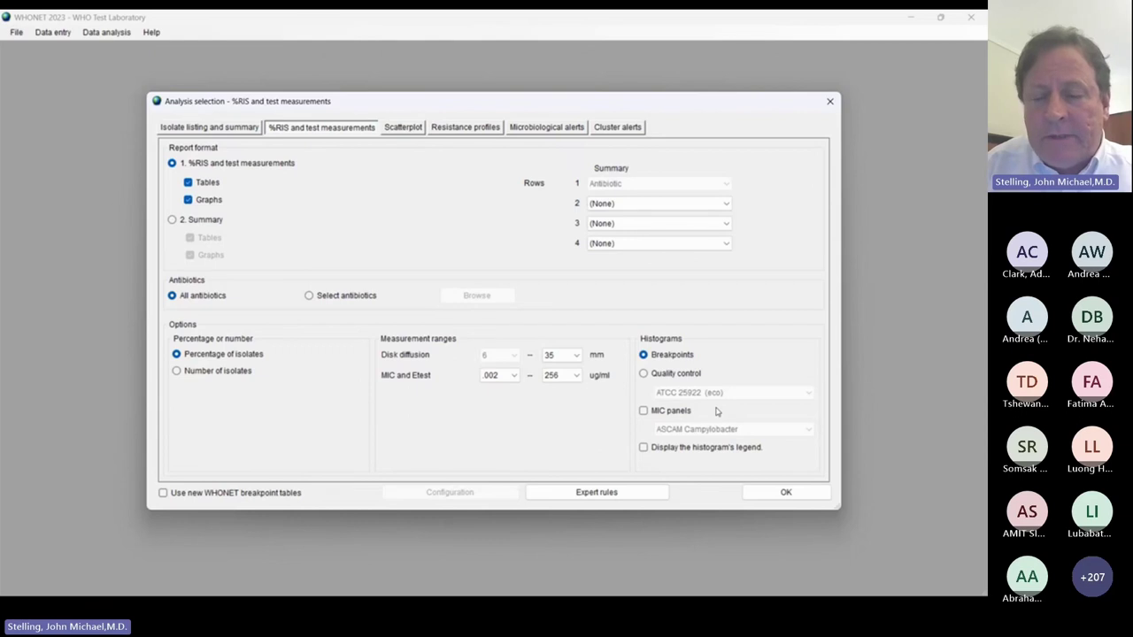
left_click(786, 492)
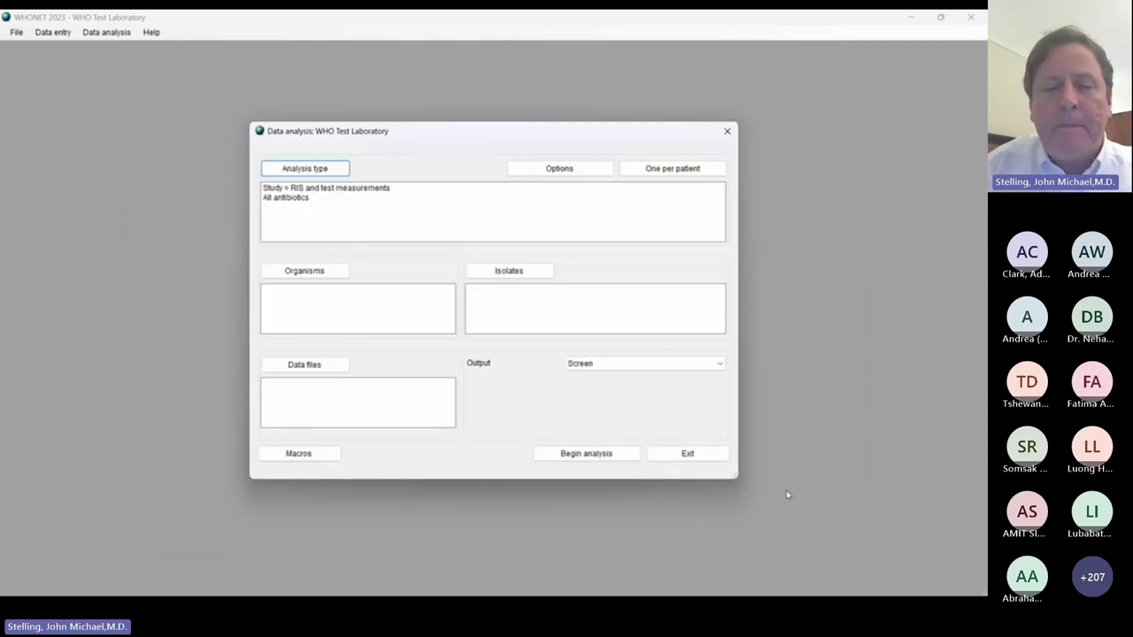
Step: Add Staphylococcus aureus ss. aureus (code sau) as the organism to include in the analysis
left_click(304, 271)
type("s")
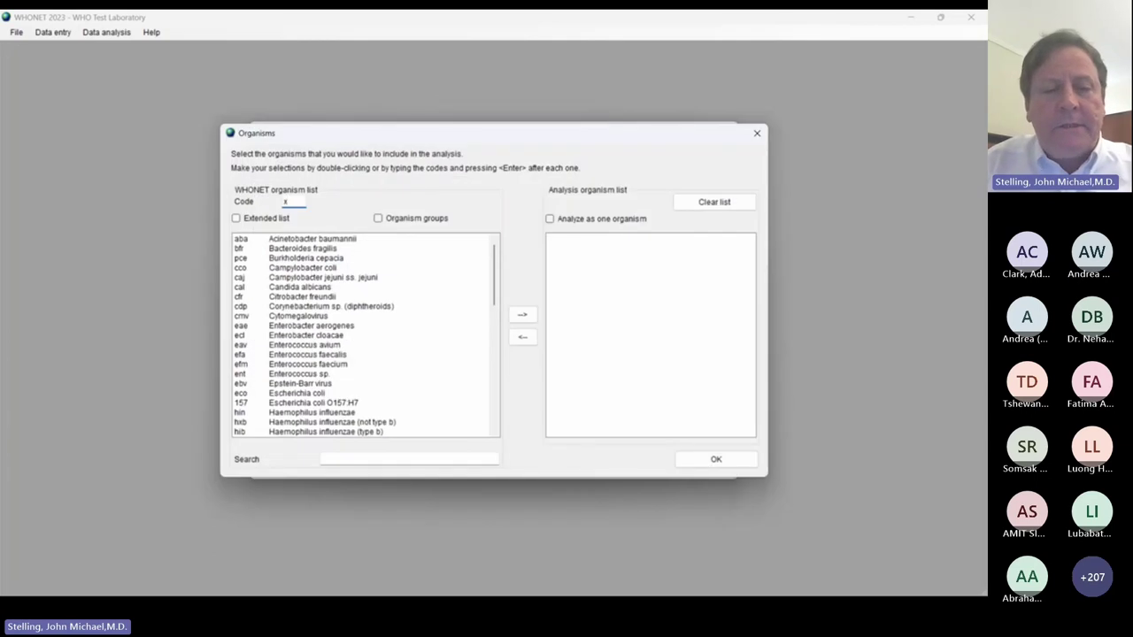
type("au")
key("Return")
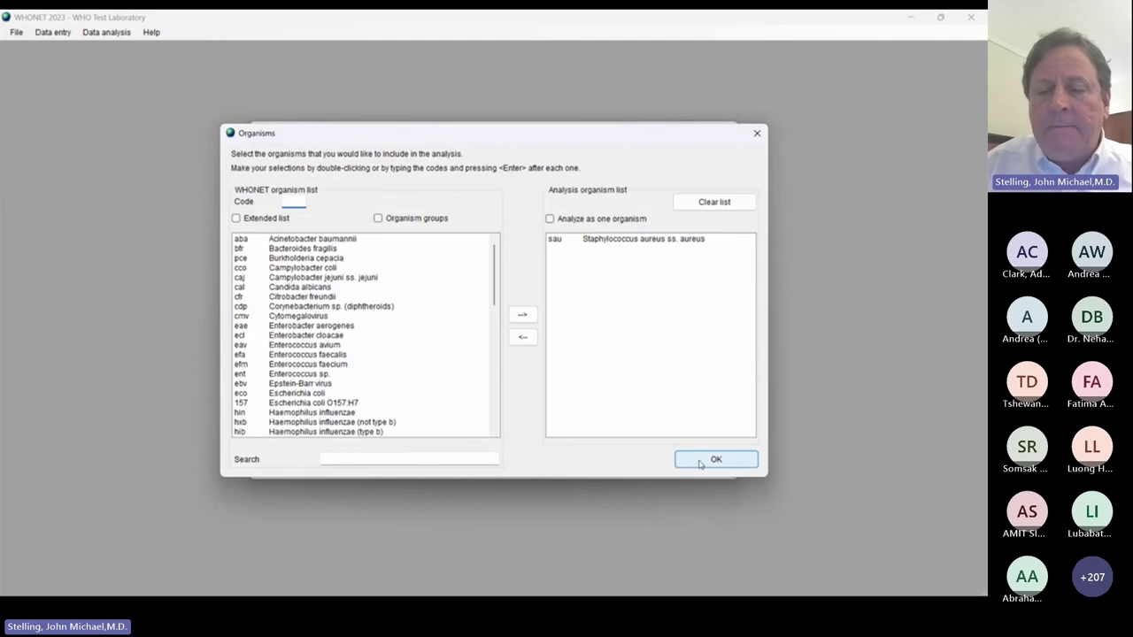
left_click(714, 458)
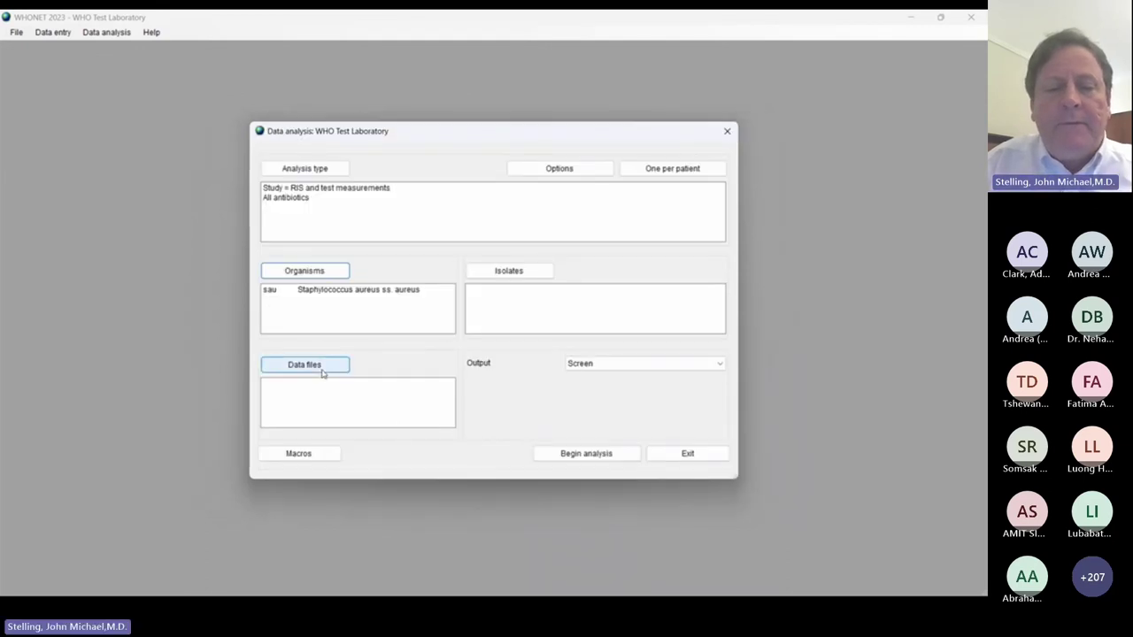
Step: Select WHO-TST-2000-01.sqlite as the data file for the analysis
left_click(316, 366)
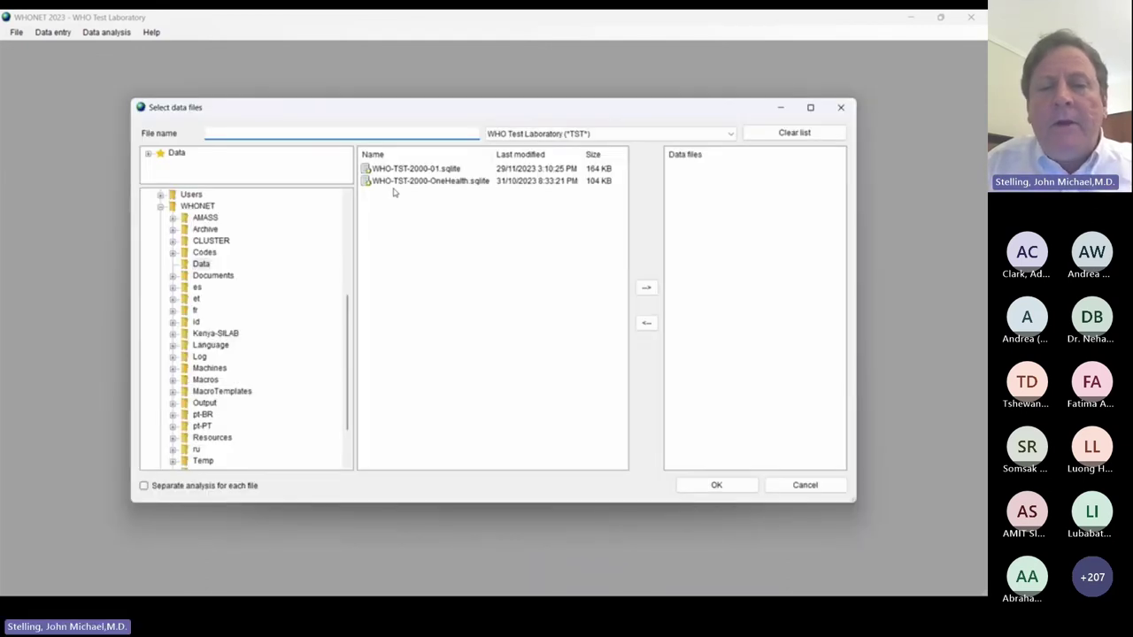
left_click(396, 170)
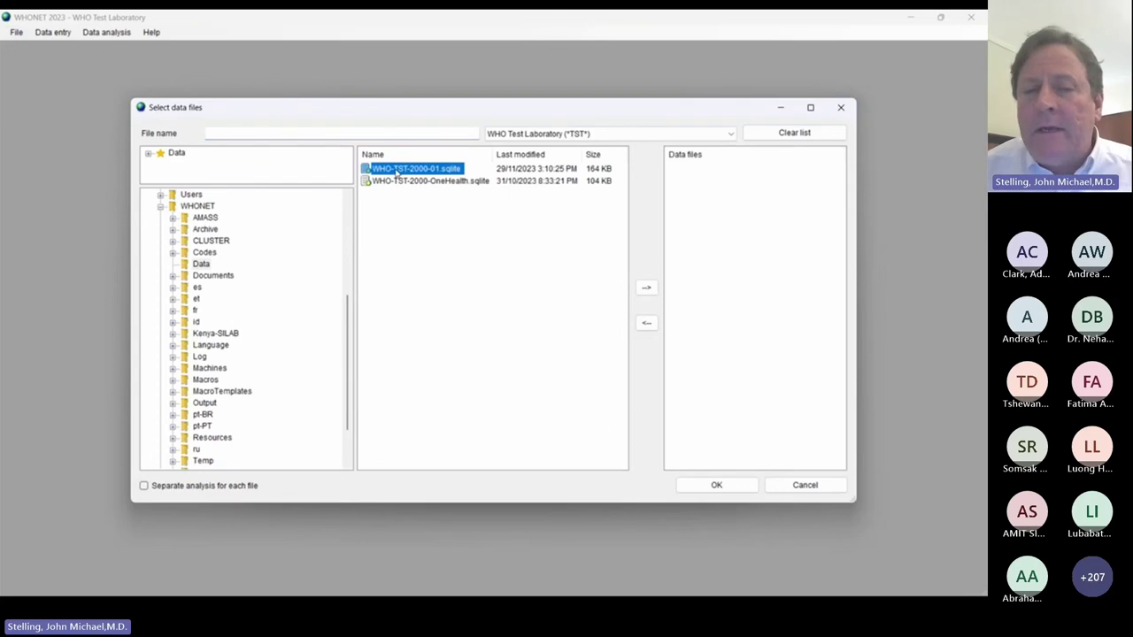
key("Down")
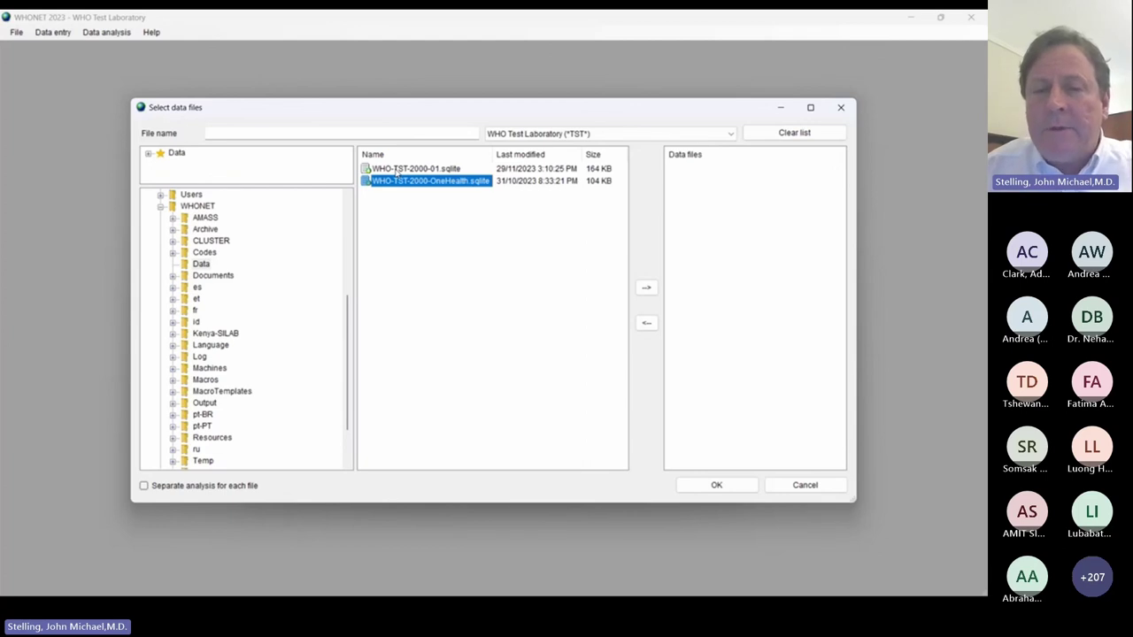
left_click(395, 169)
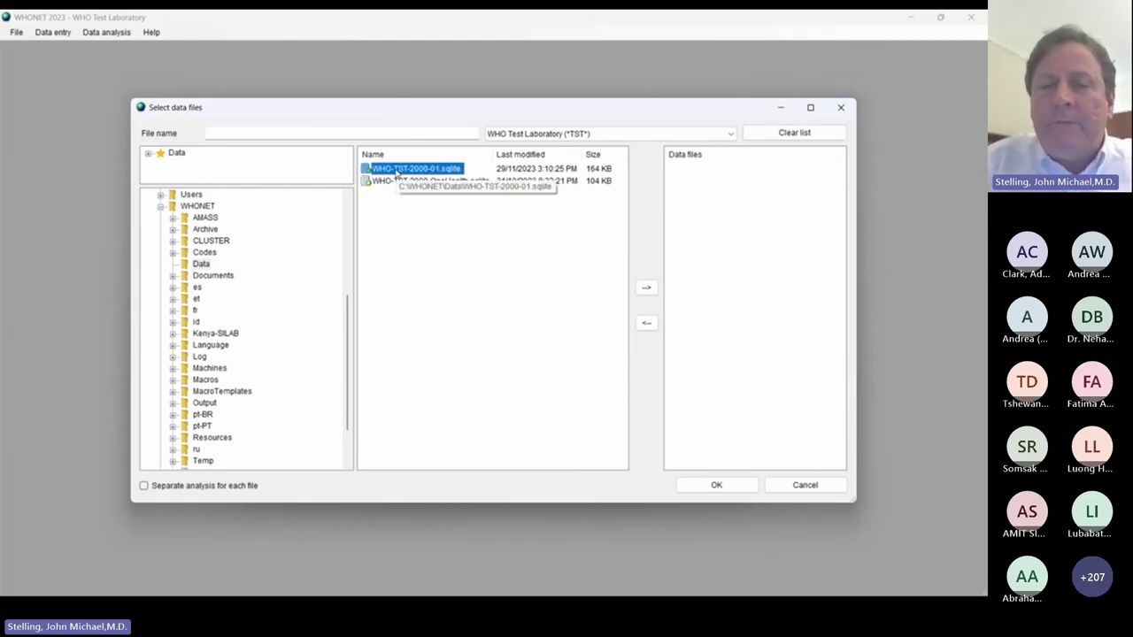
left_click(646, 288)
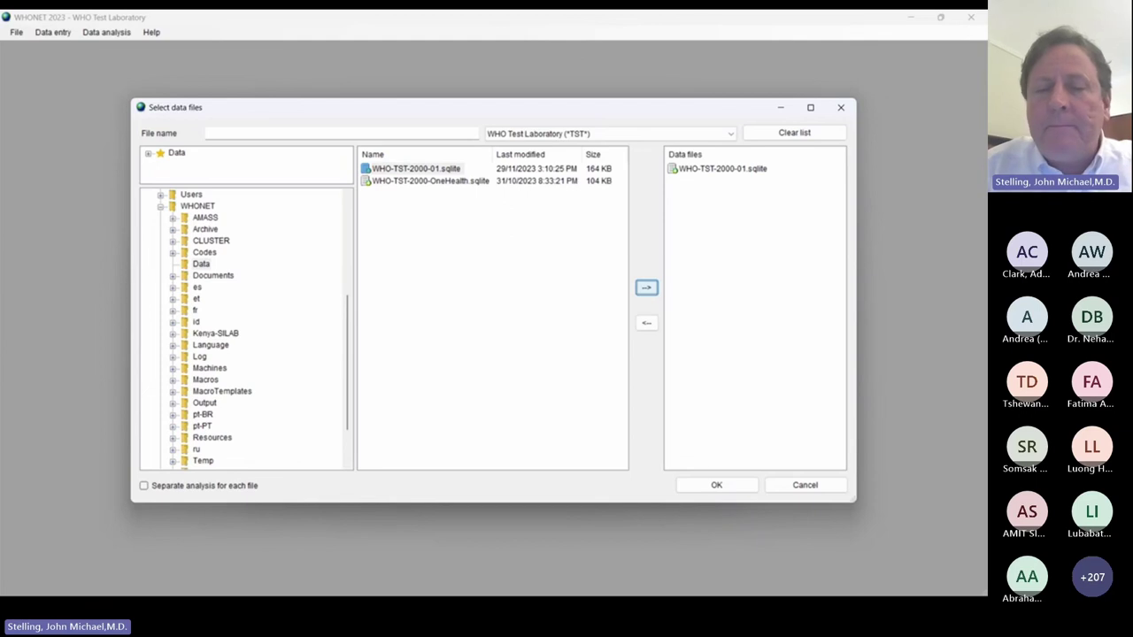
key("Return")
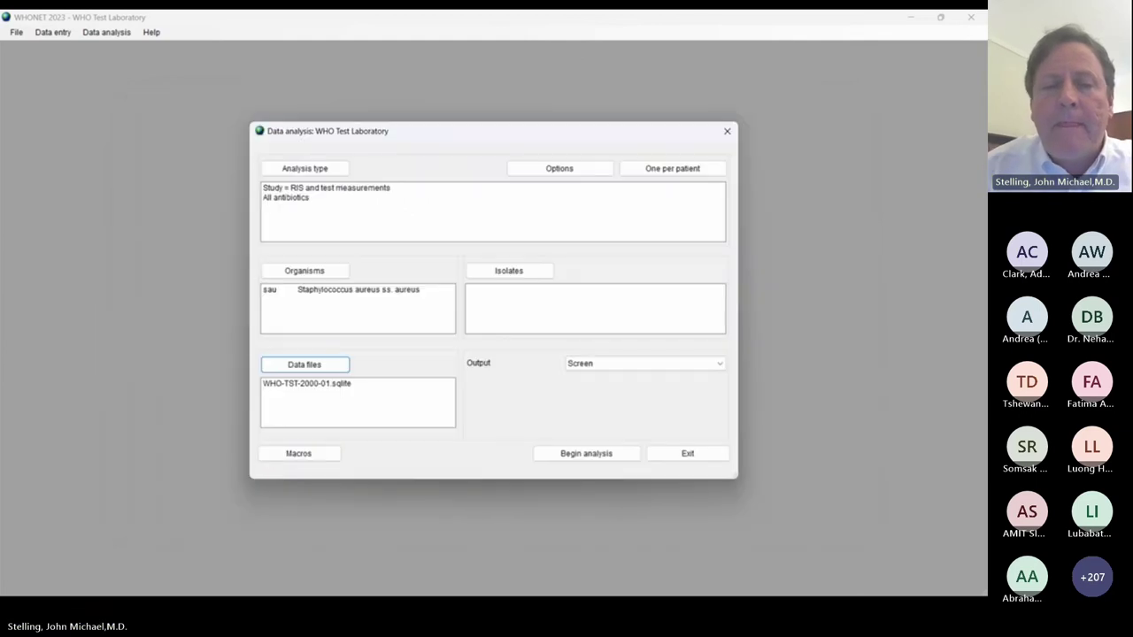
Step: Count results by patient, using the first isolate with antibiotic results, and run the analysis
left_click(696, 170)
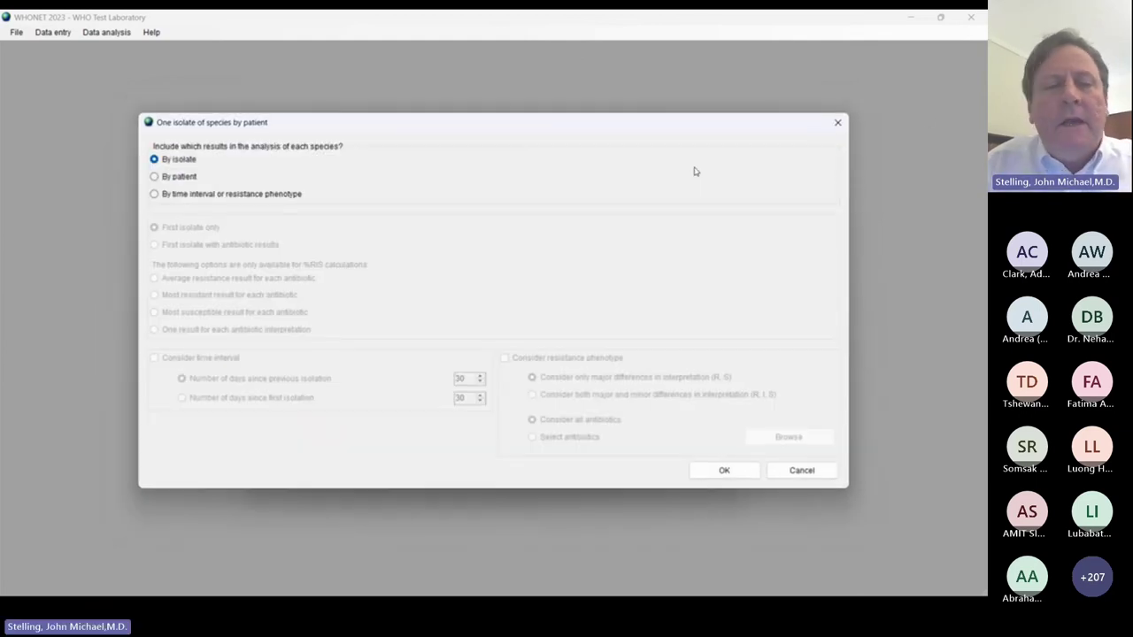
left_click(155, 177)
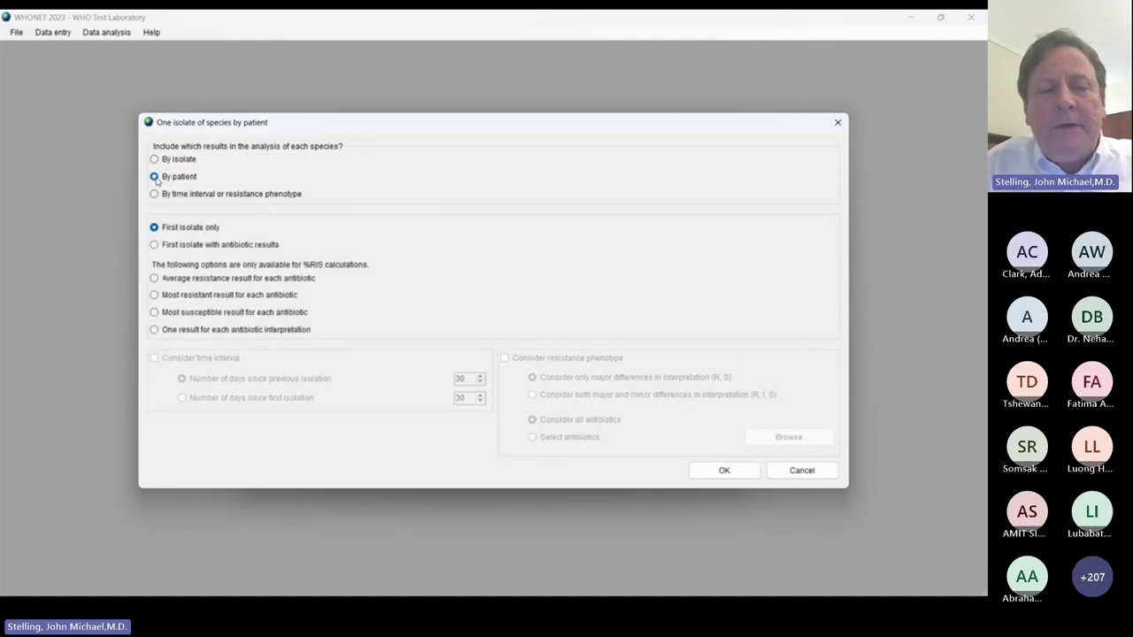
left_click(154, 246)
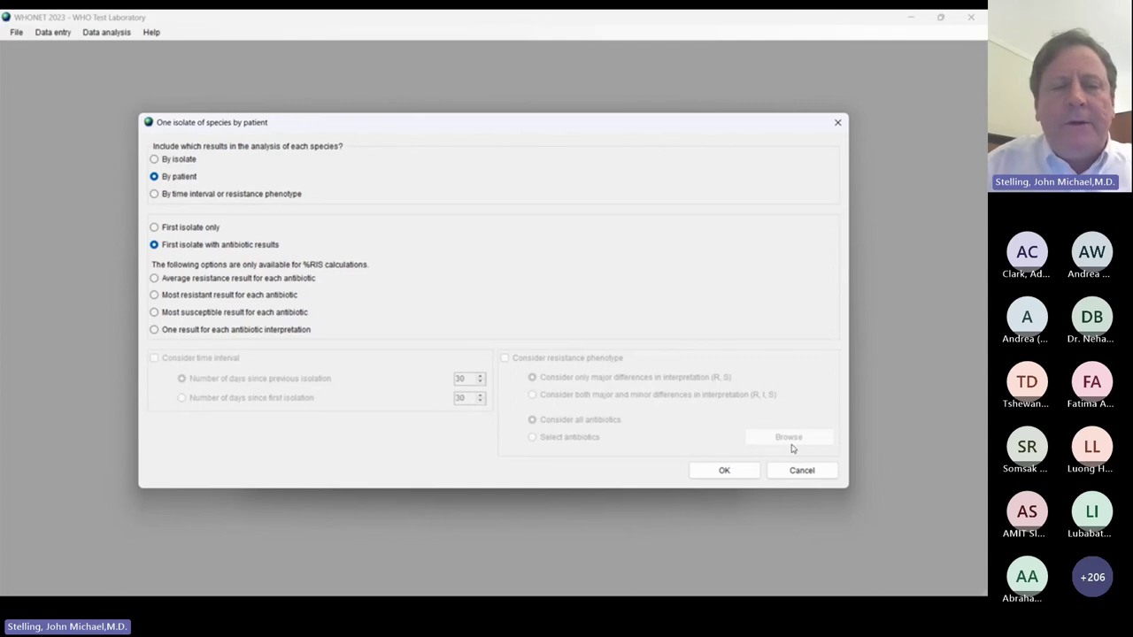
left_click(154, 158)
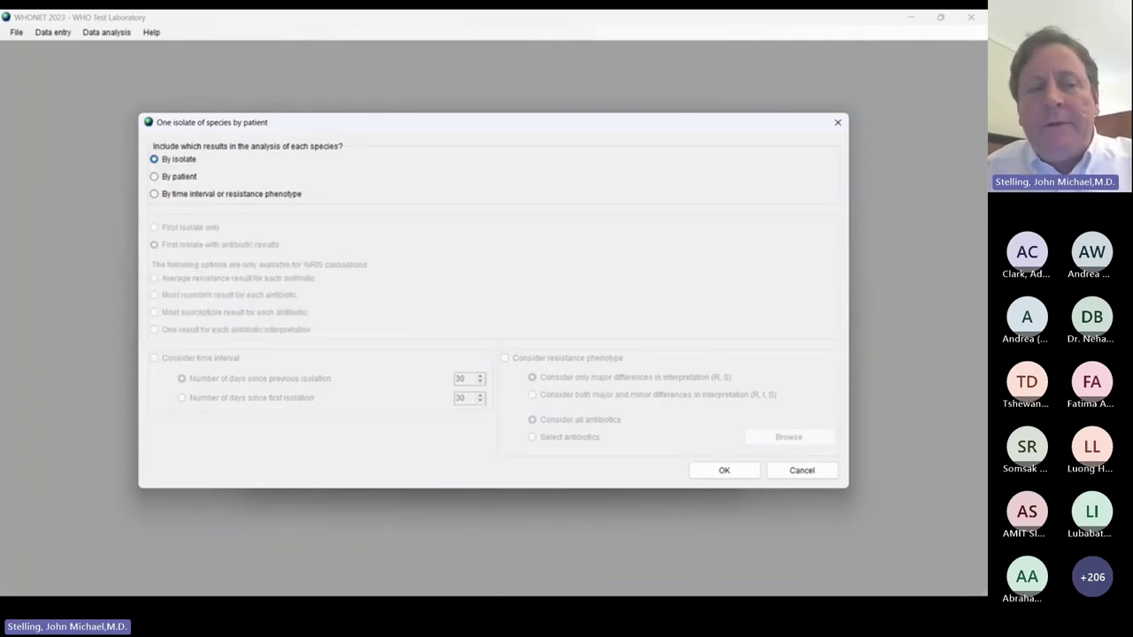
left_click(154, 176)
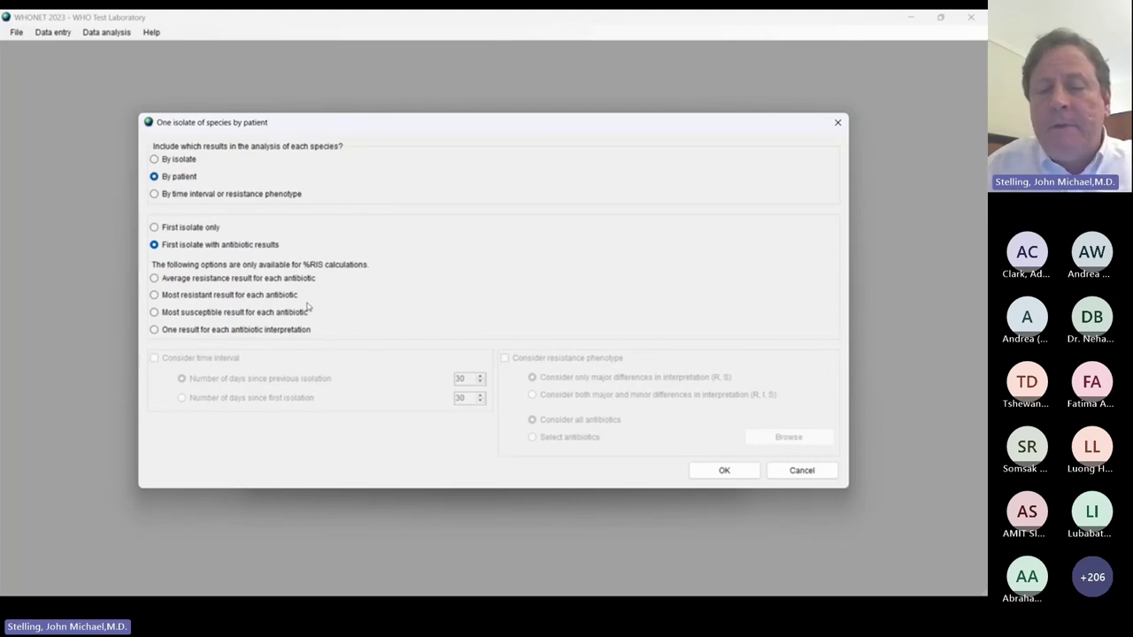
left_click(722, 474)
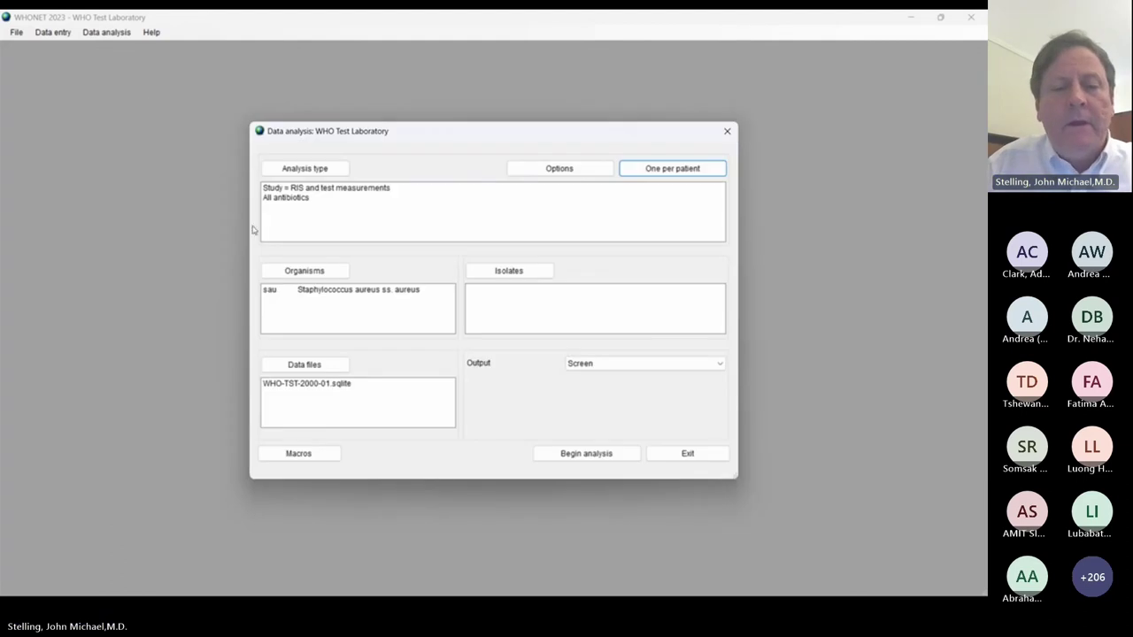
left_click(586, 454)
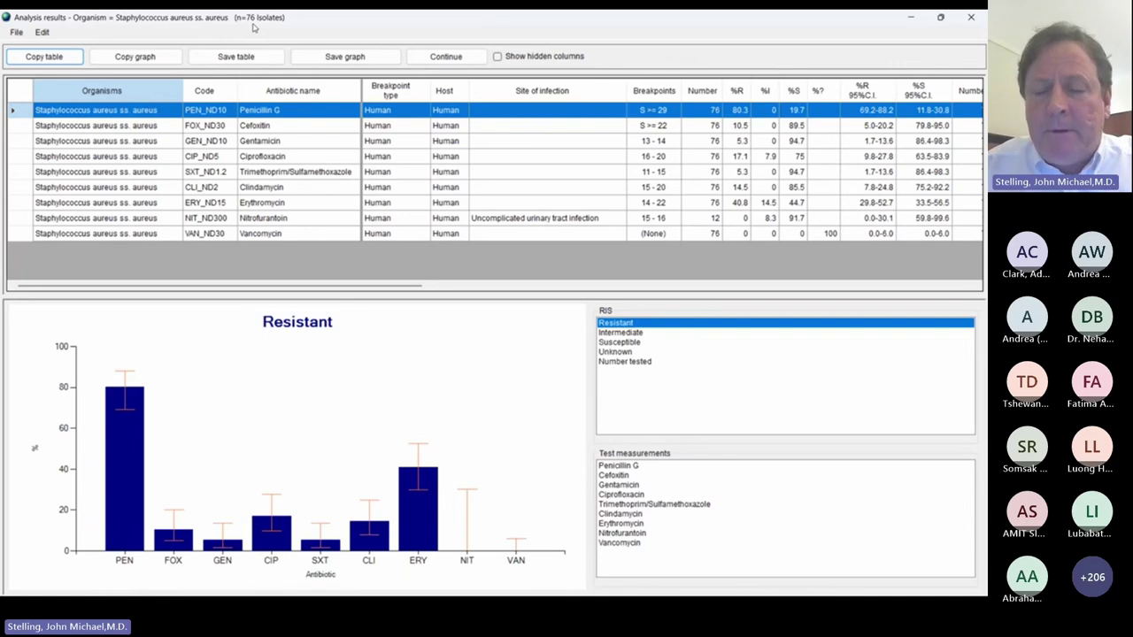
Step: Examine the cefoxitin, vancomycin and penicillin G results along with the Number tested graph, and return to the analysis setup
left_click(745, 127)
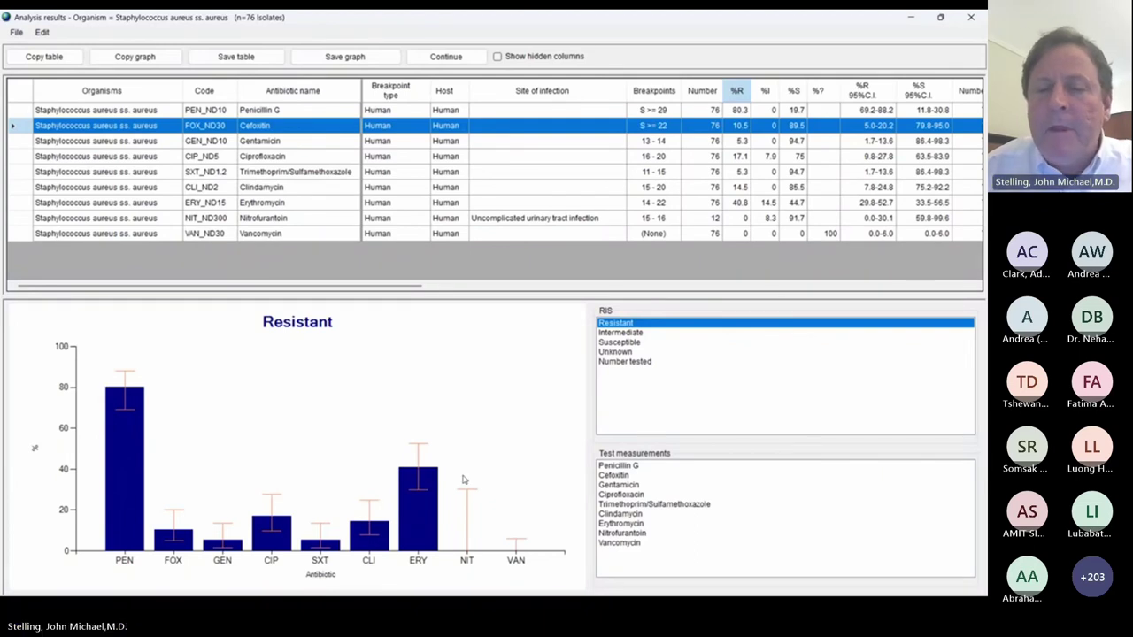
left_click(642, 362)
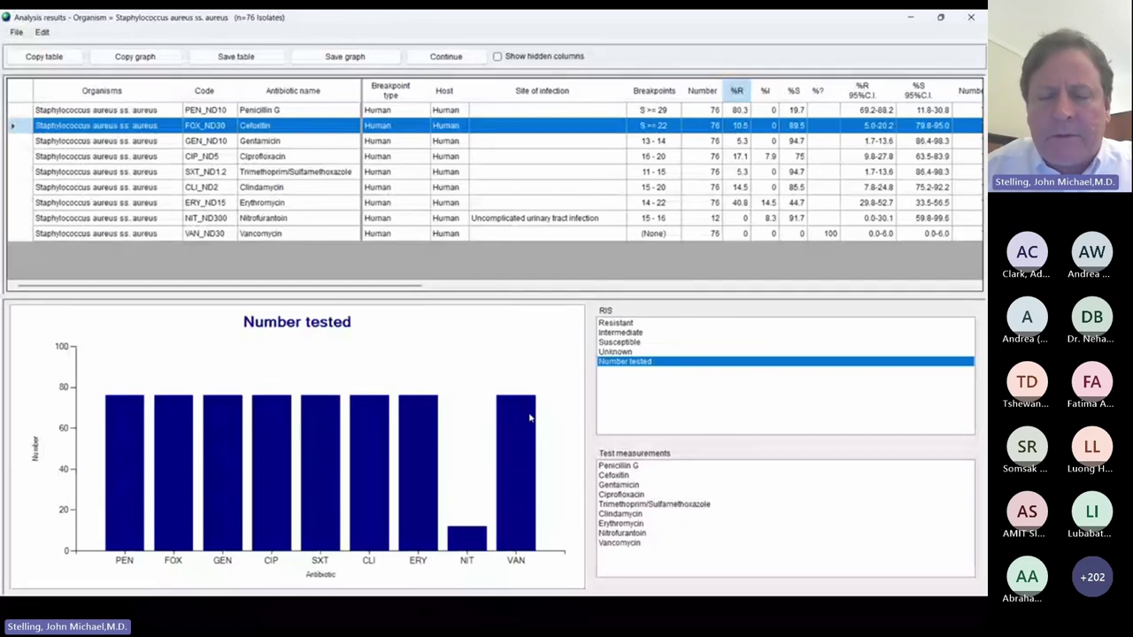
left_click(662, 234)
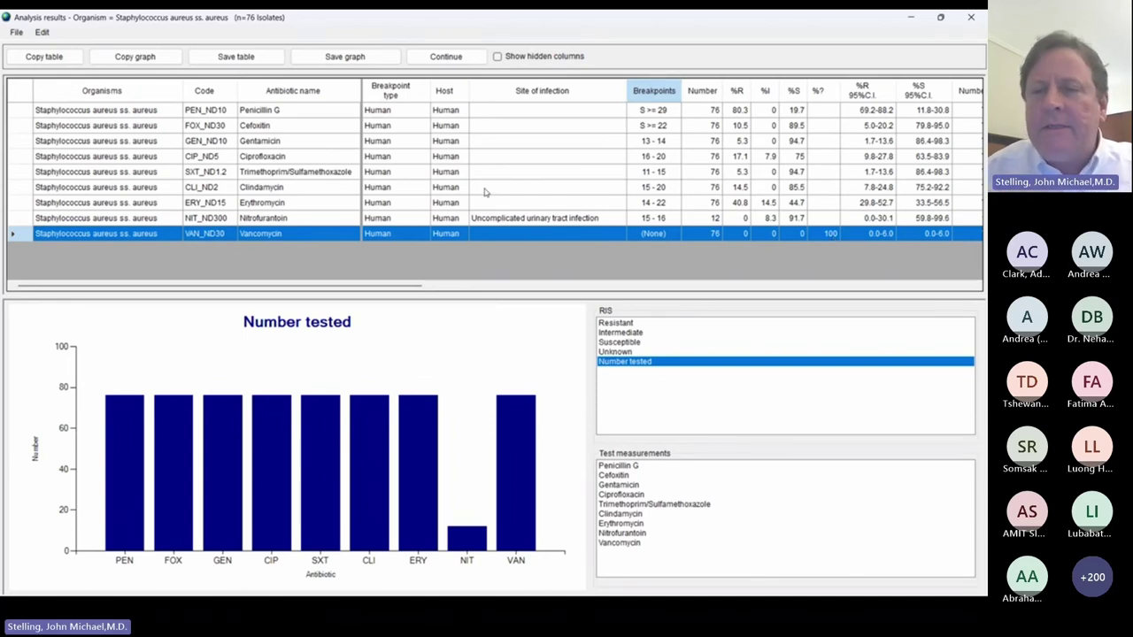
left_click(715, 111)
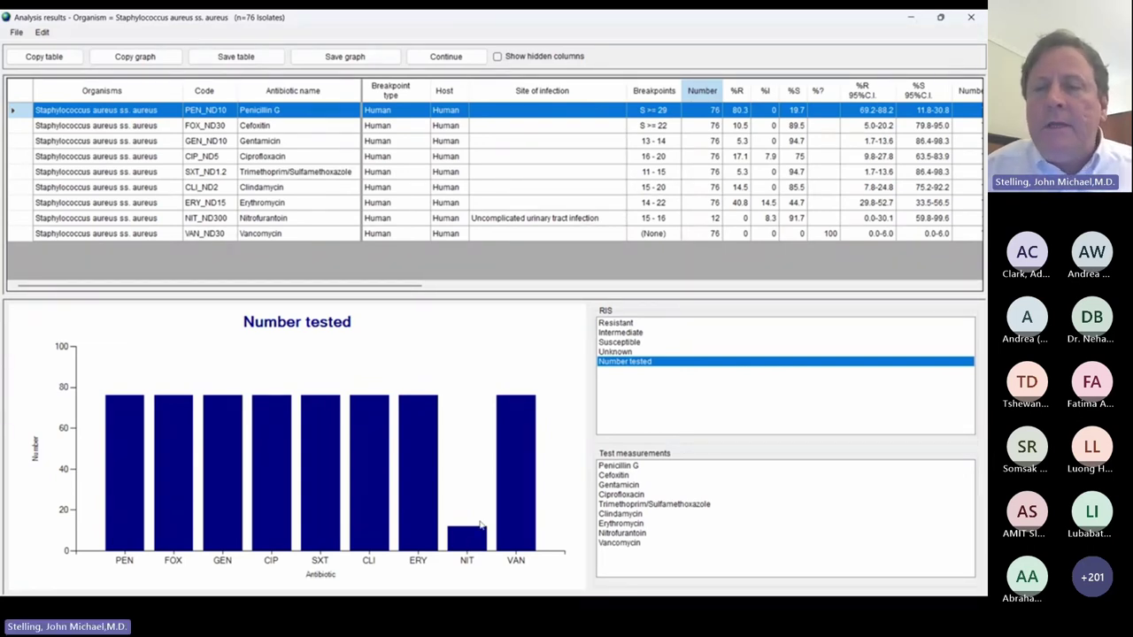
left_click(738, 127)
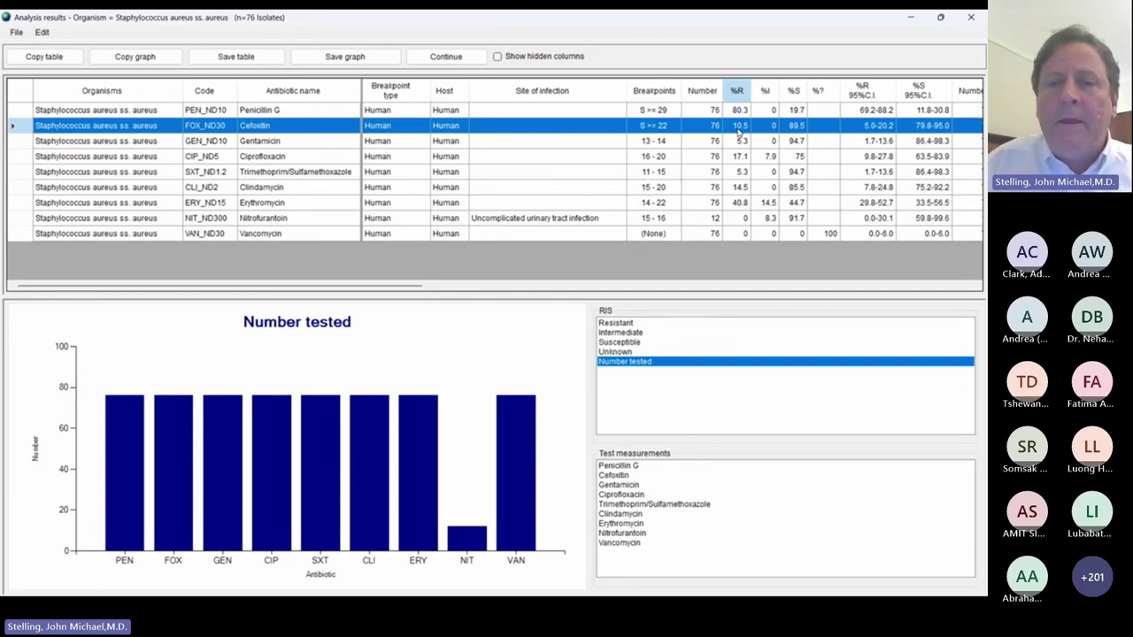
left_click(451, 56)
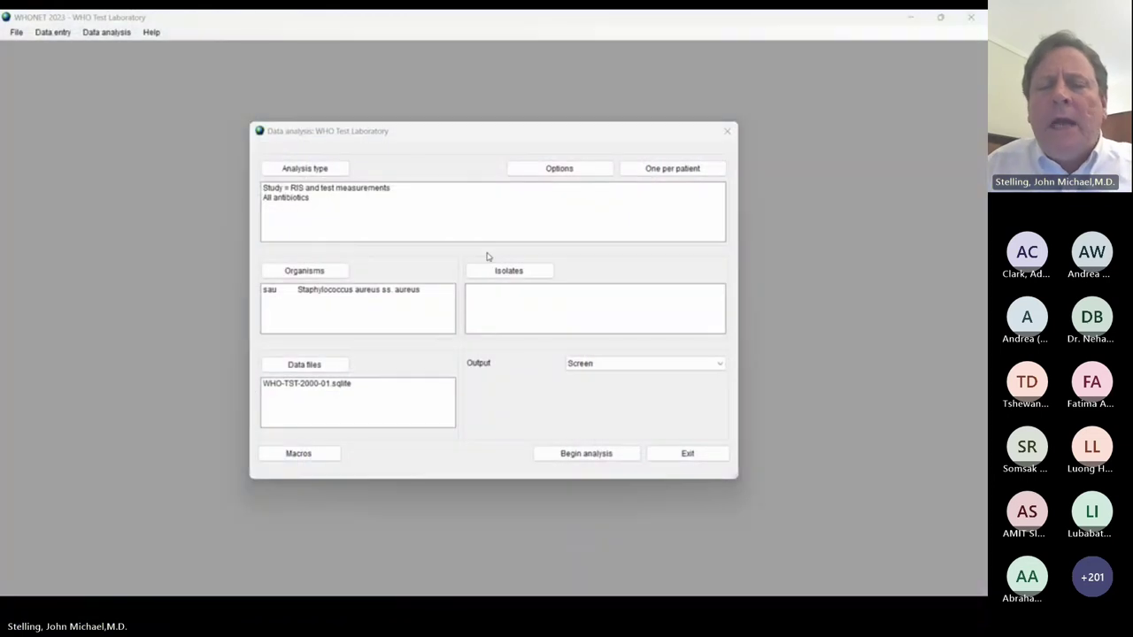
Step: Define an isolate selection criterion that includes only isolates Resistant to Cefoxitin_CLSI_Disk_30µg
left_click(519, 276)
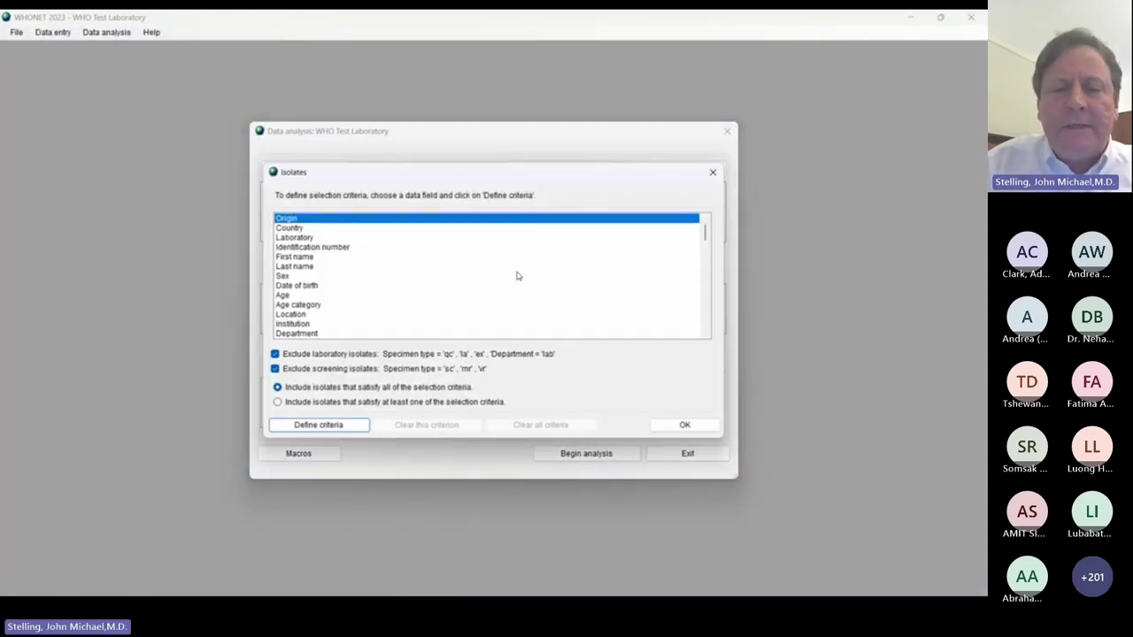
key("Down")
key("Down")
key("Down")
key("Down")
key("Down")
key("Down")
key("Down")
key("Down")
key("Down")
key("Down")
key("Down")
key("Down")
key("Down")
key("Down")
key("Down")
key("Down")
key("Down")
key("Down")
key("Down")
key("Down")
key("Down")
key("Down")
key("Down")
key("Down")
key("Down")
key("Down")
key("Down")
key("Down")
key("Down")
key("Down")
key("Down")
key("Down")
key("Down")
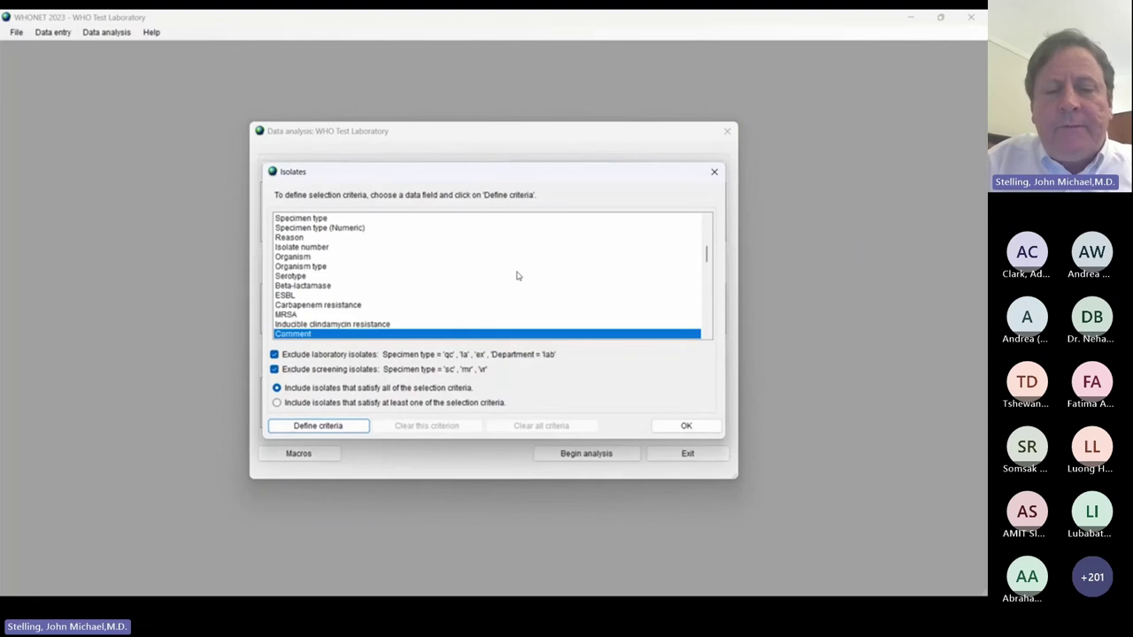
key("Down")
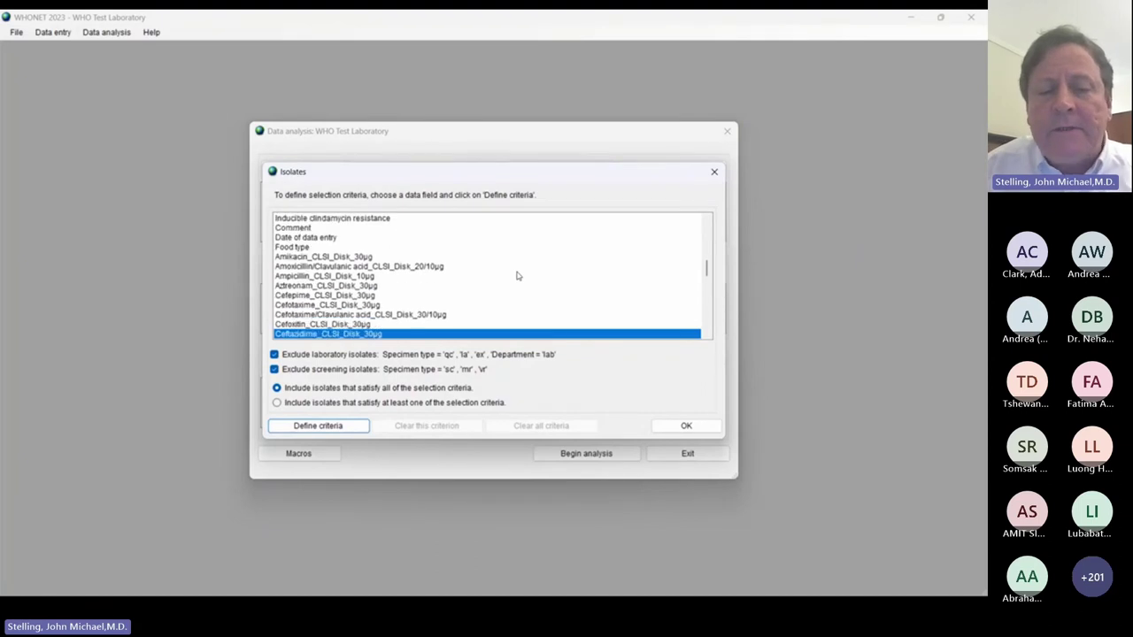
key("Up")
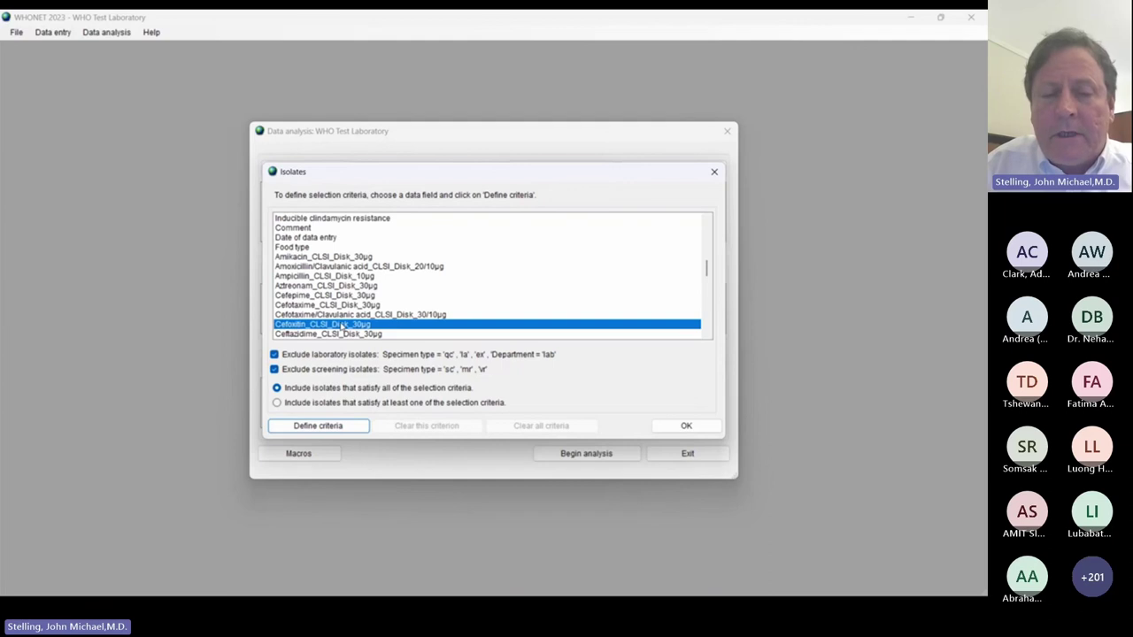
double_click(342, 326)
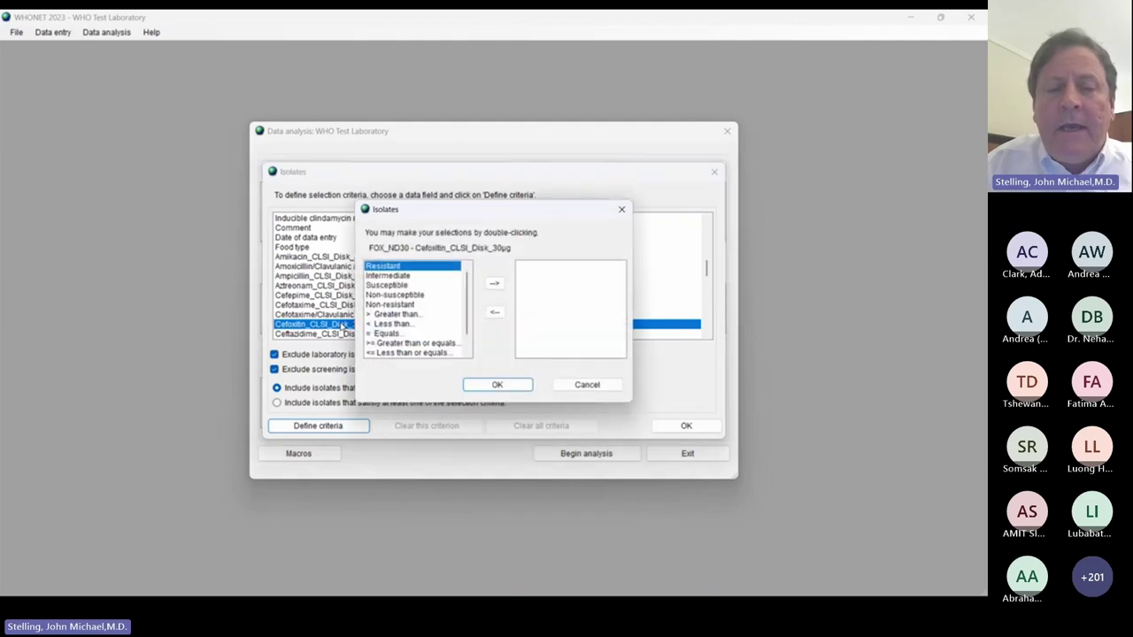
double_click(409, 268)
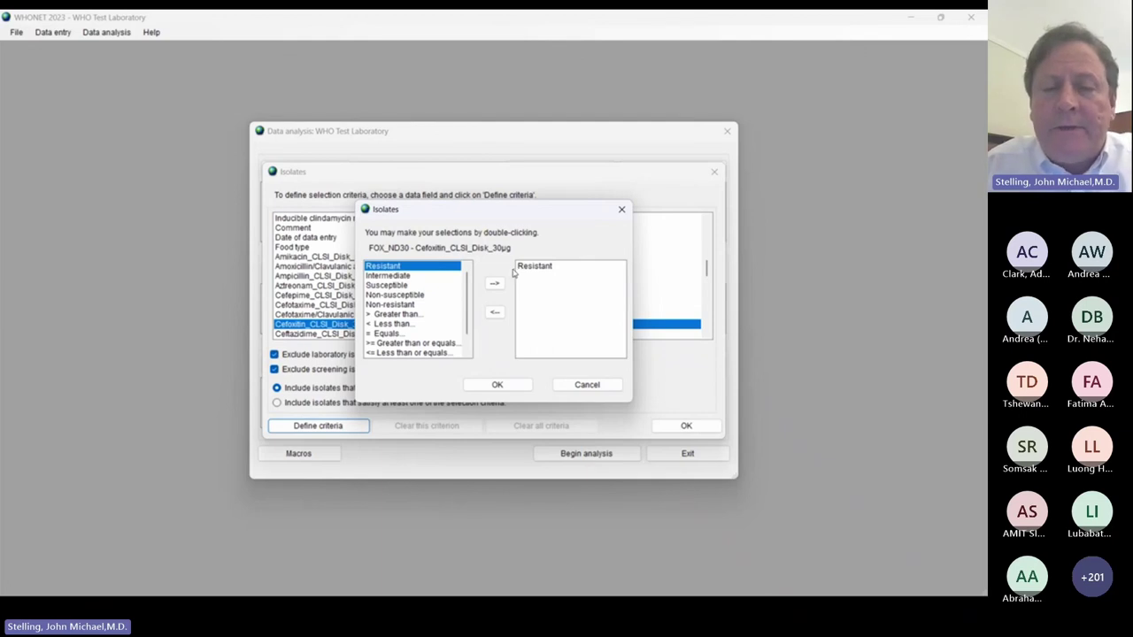
double_click(421, 296)
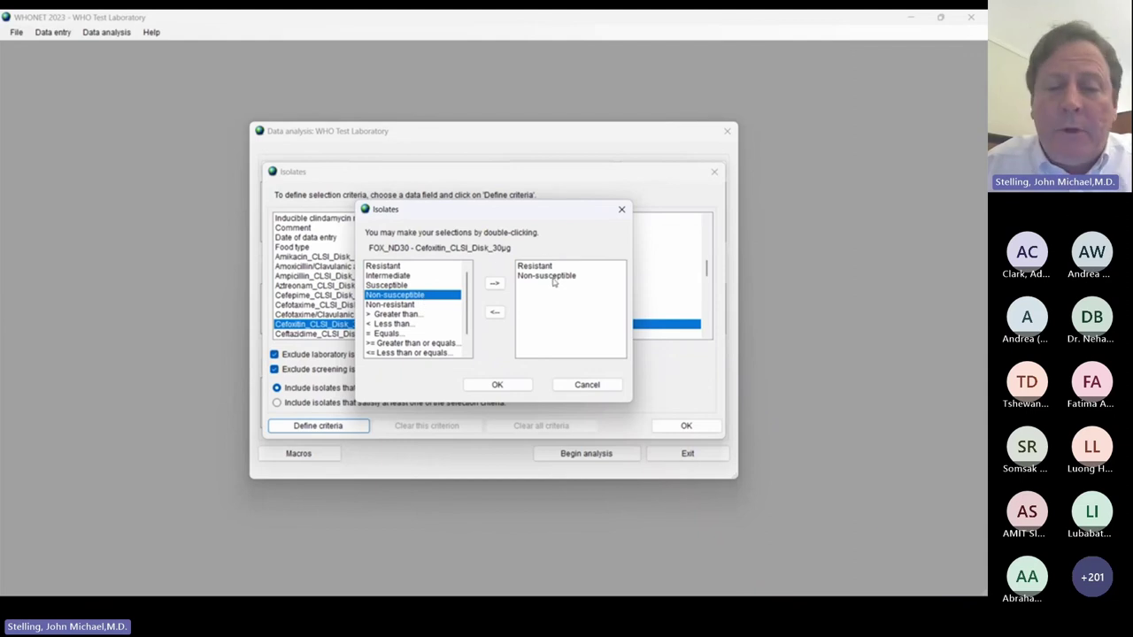
double_click(555, 276)
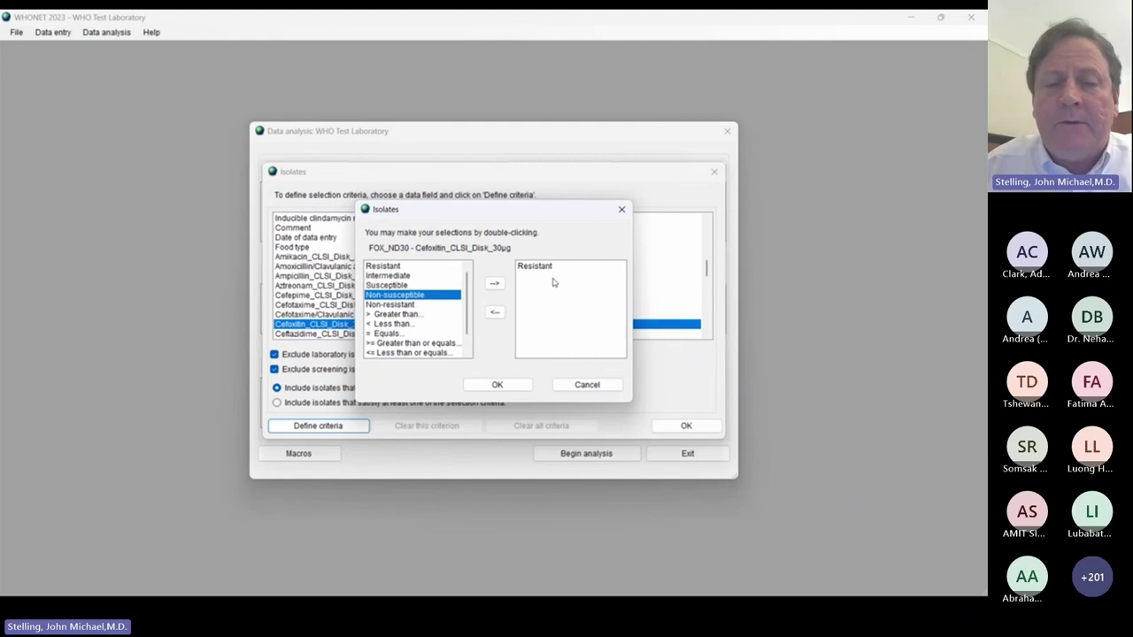
left_click(501, 385)
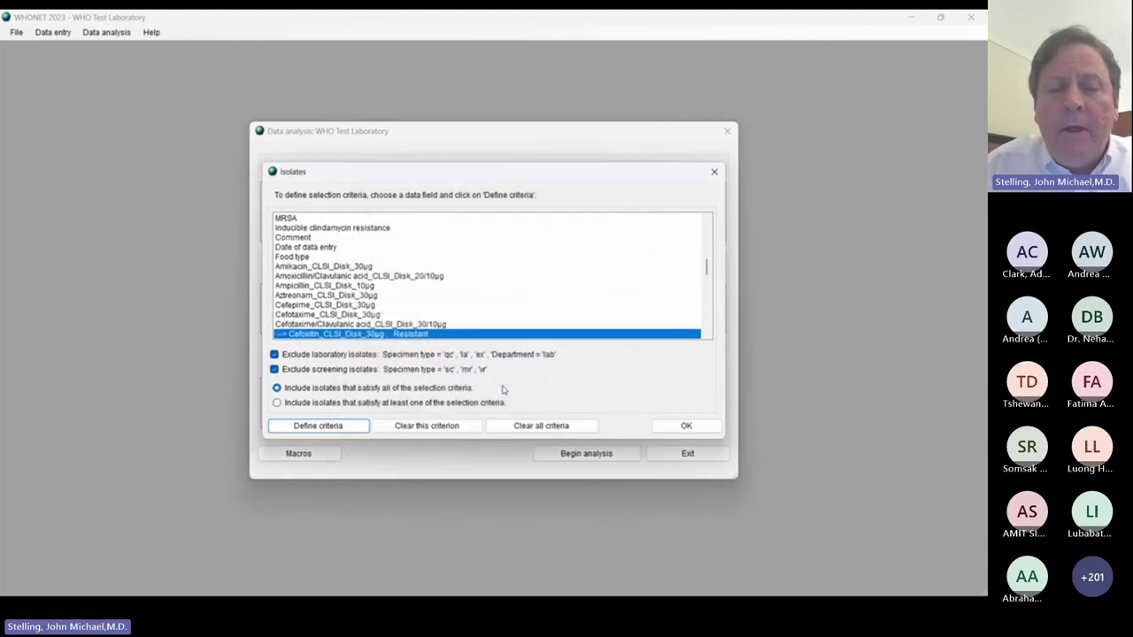
Step: Apply the cefoxitin-resistant isolate criterion, run the Staphylococcus aureus analysis and examine the erythromycin result
left_click(687, 426)
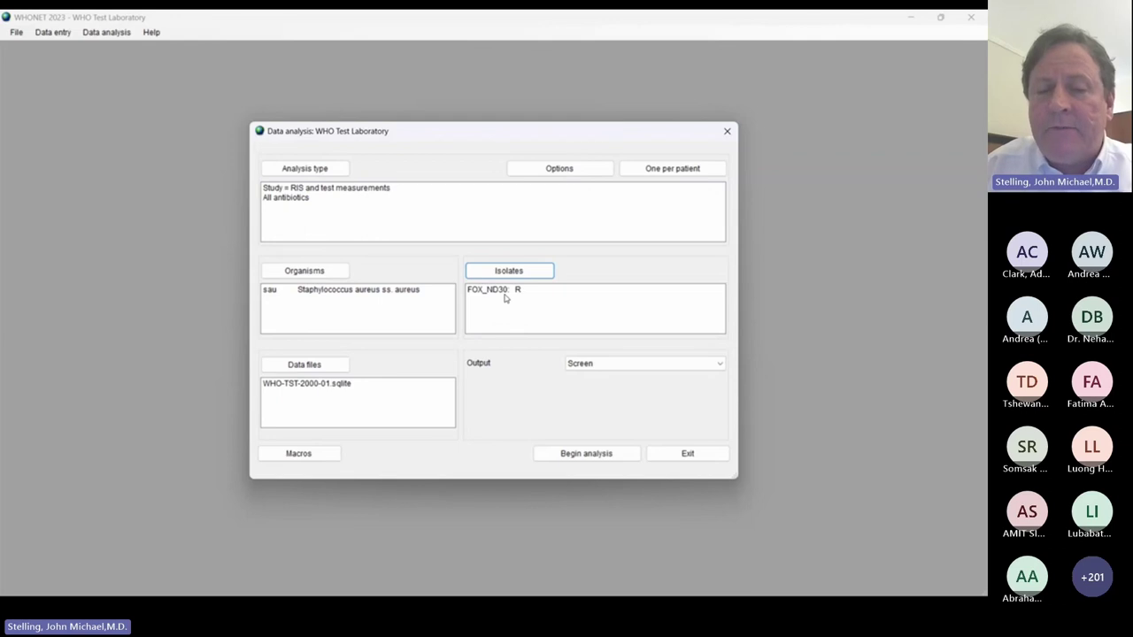
left_click(588, 453)
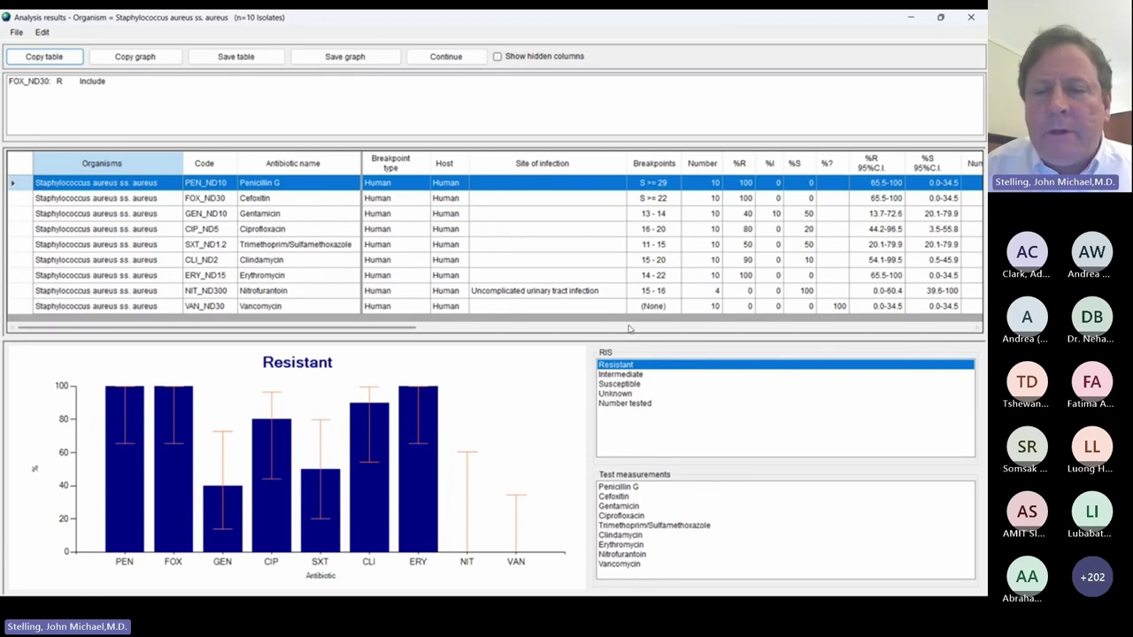
left_click(748, 277)
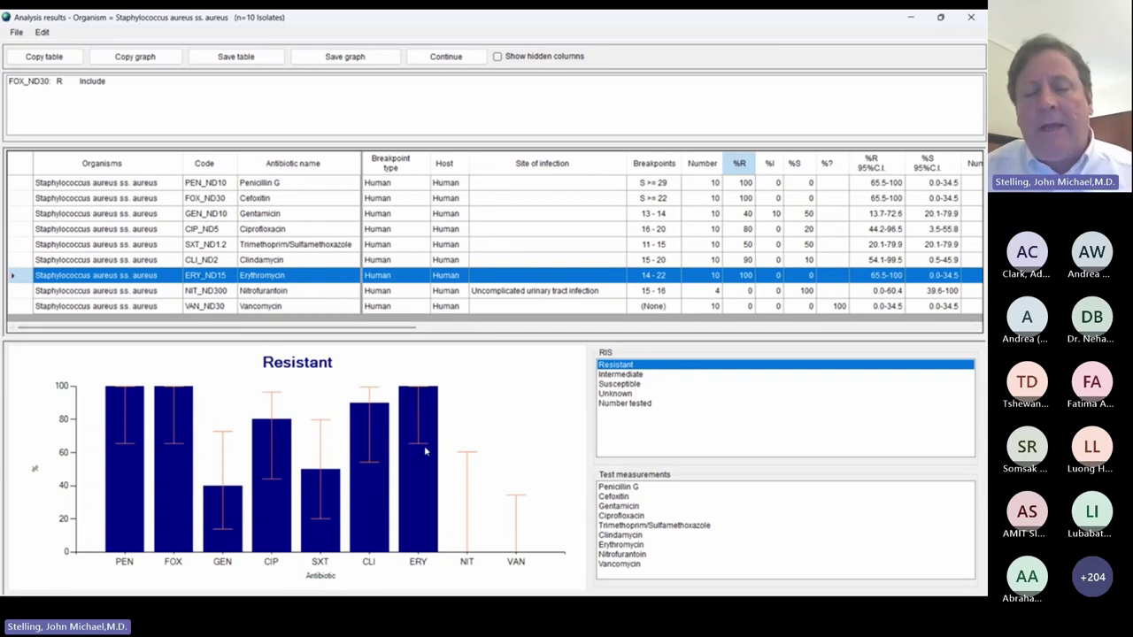
Step: Leave the analysis results and switch to the presentation slide comparing %Resistant for all S. aureus, MSSA and MRSA
left_click(446, 57)
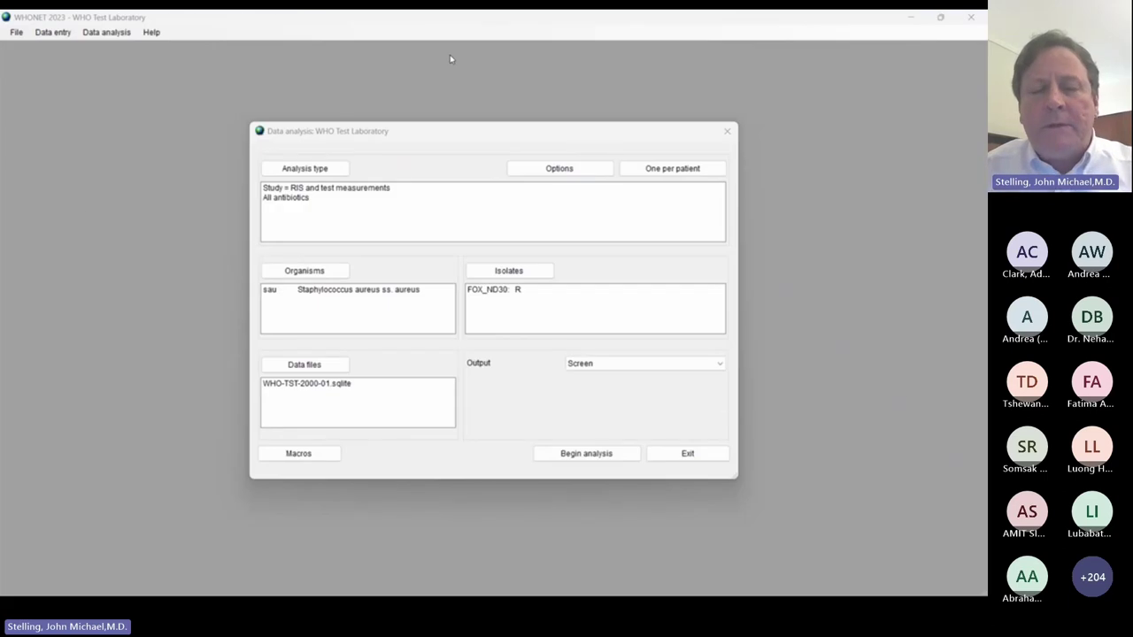
key("alt+Tab")
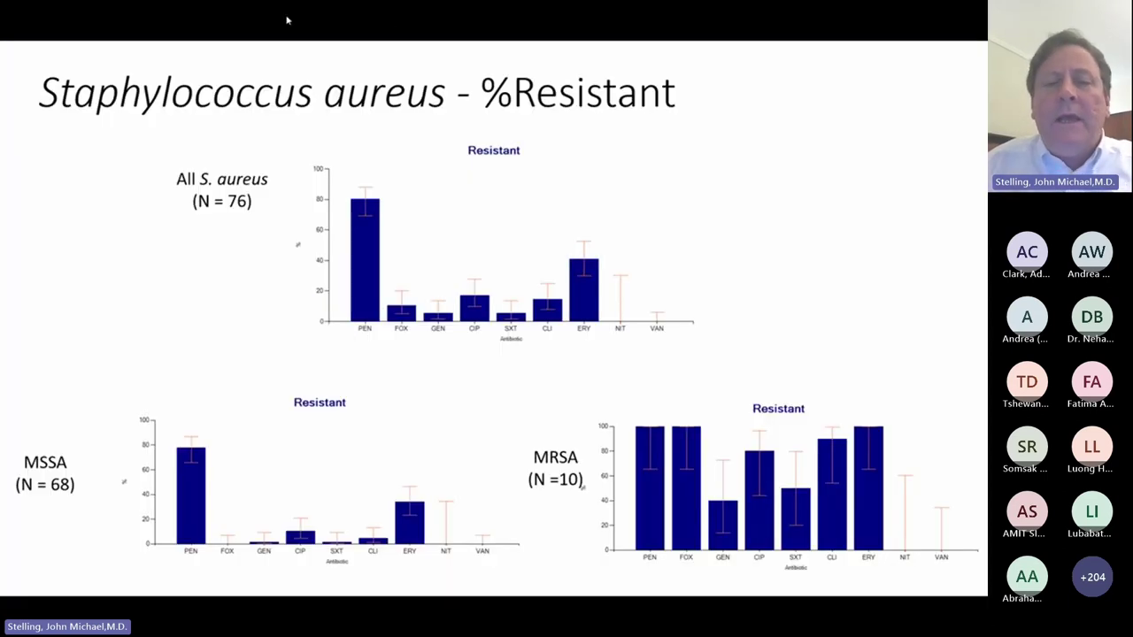
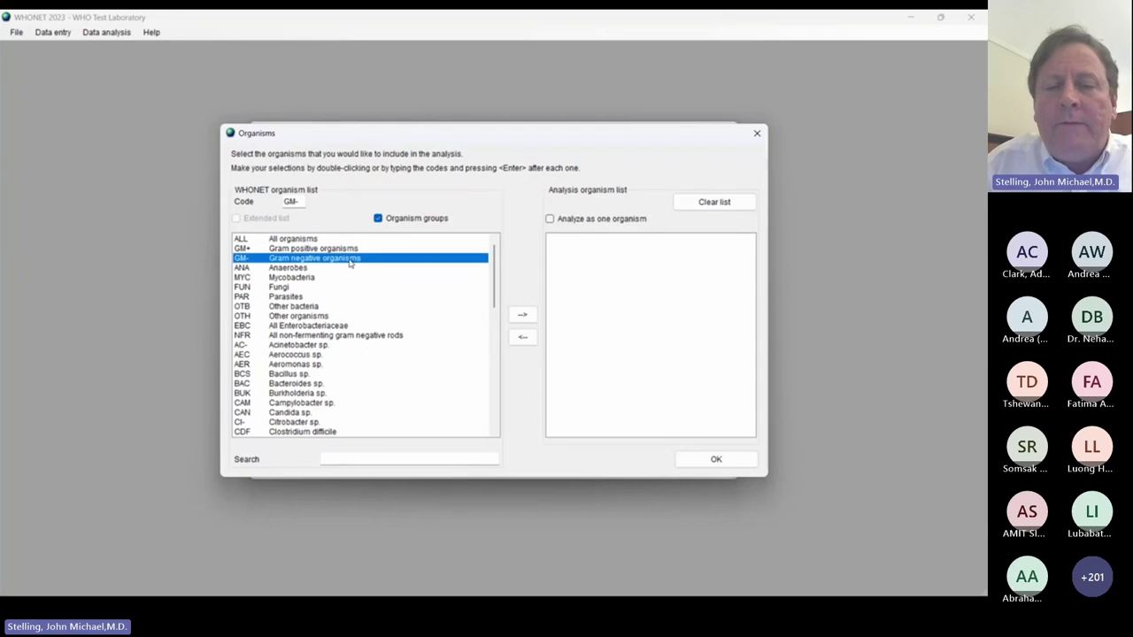
Step: Add Gram negative organisms (GM-) to the analysis organism list and accept the selection
double_click(351, 259)
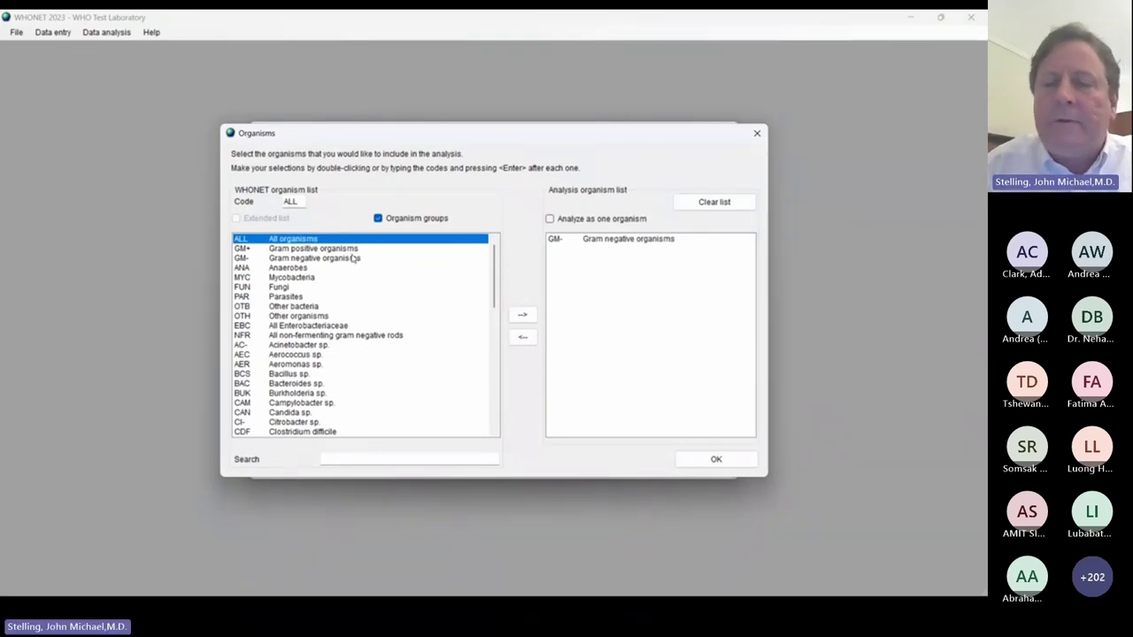
left_click(324, 327)
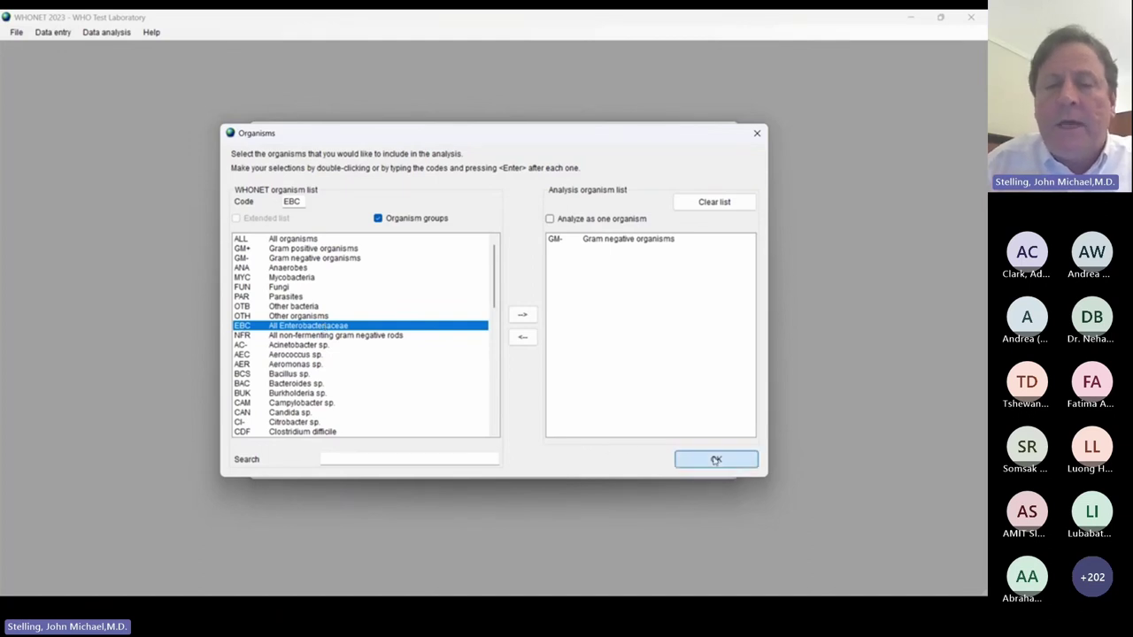
left_click(716, 460)
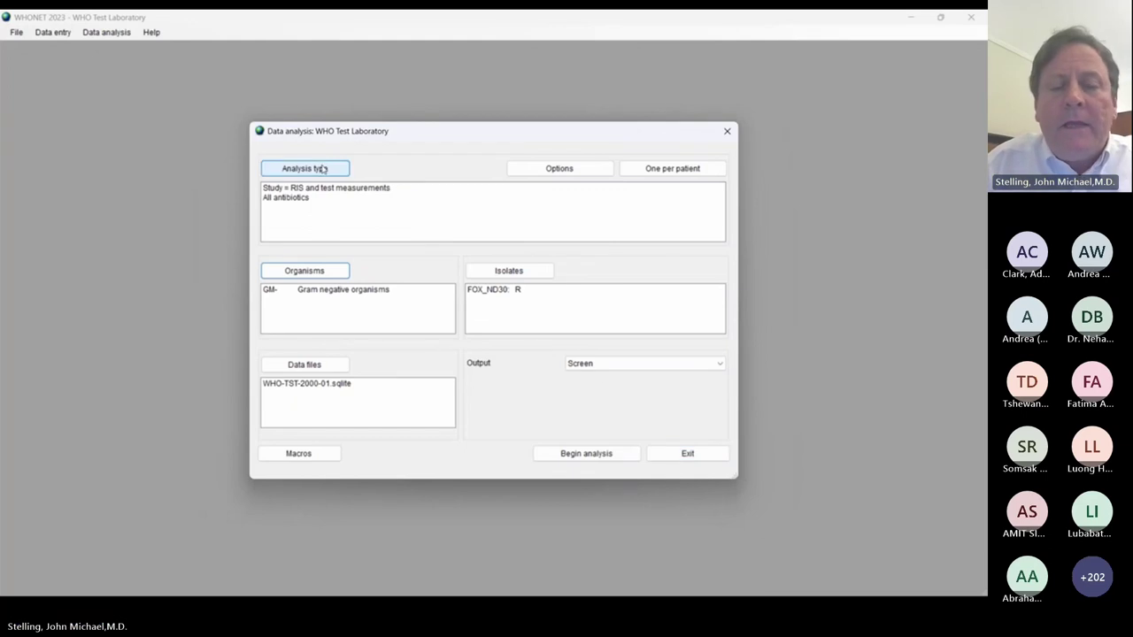
Step: Set the %RIS and test measurements report format to Summary, with %Susceptible as the columns
left_click(323, 169)
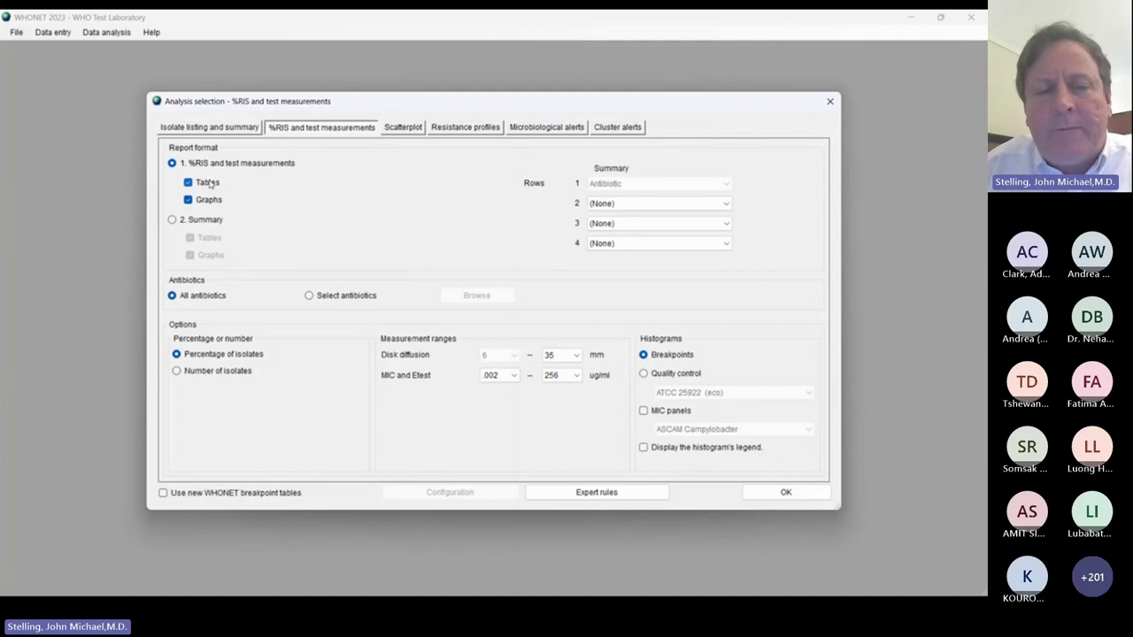
left_click(172, 219)
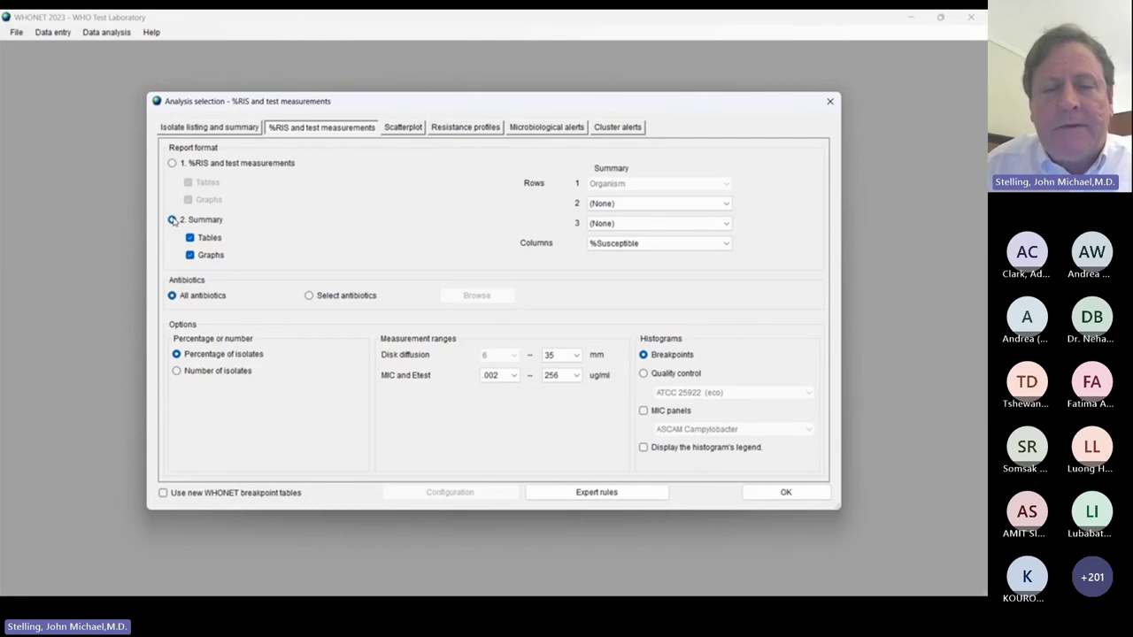
left_click(645, 246)
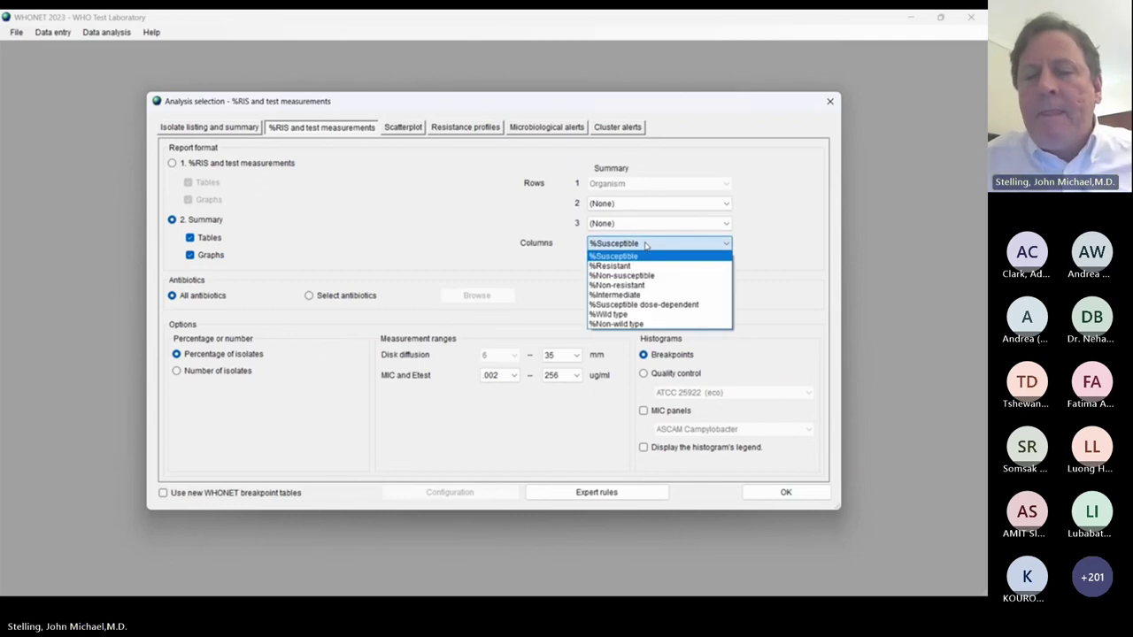
left_click(625, 256)
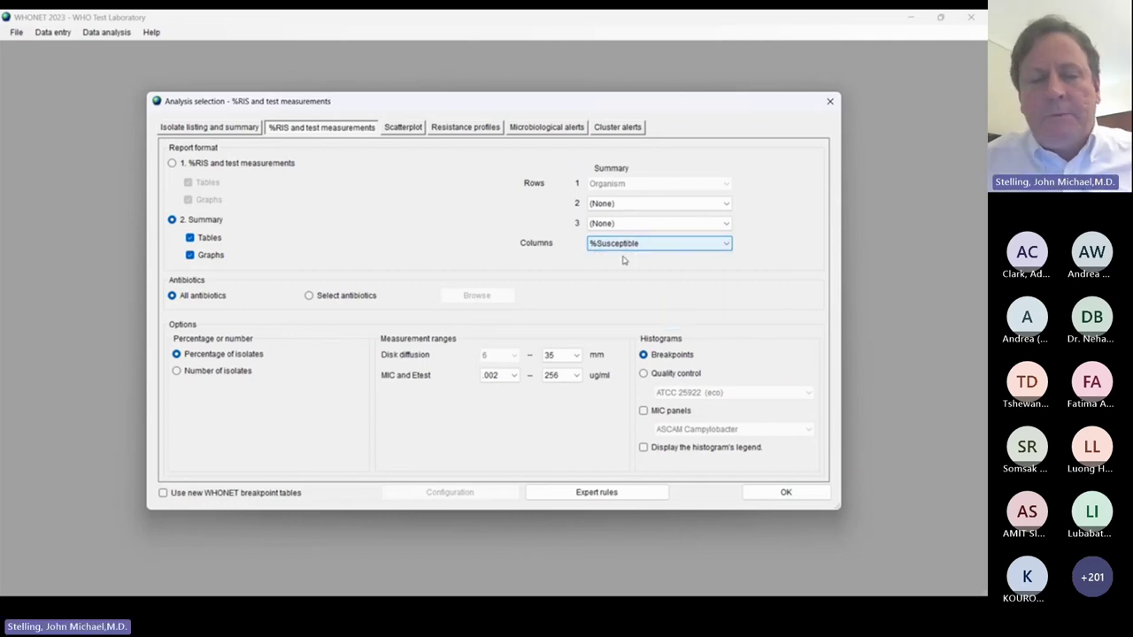
left_click(790, 494)
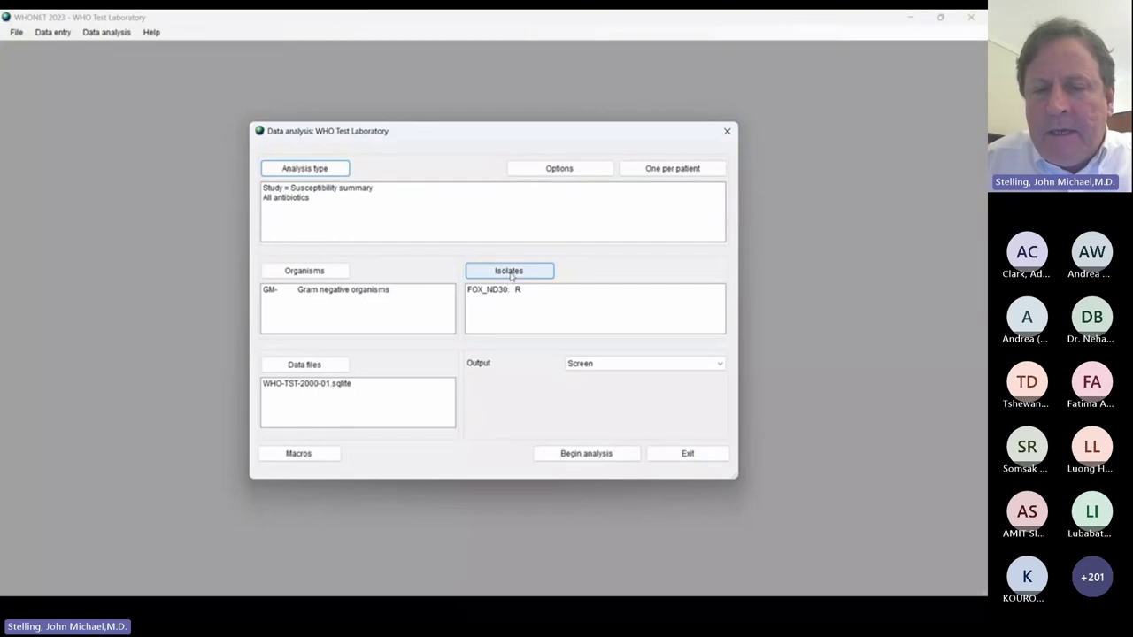
Step: Clear all existing isolate selection criteria
left_click(511, 271)
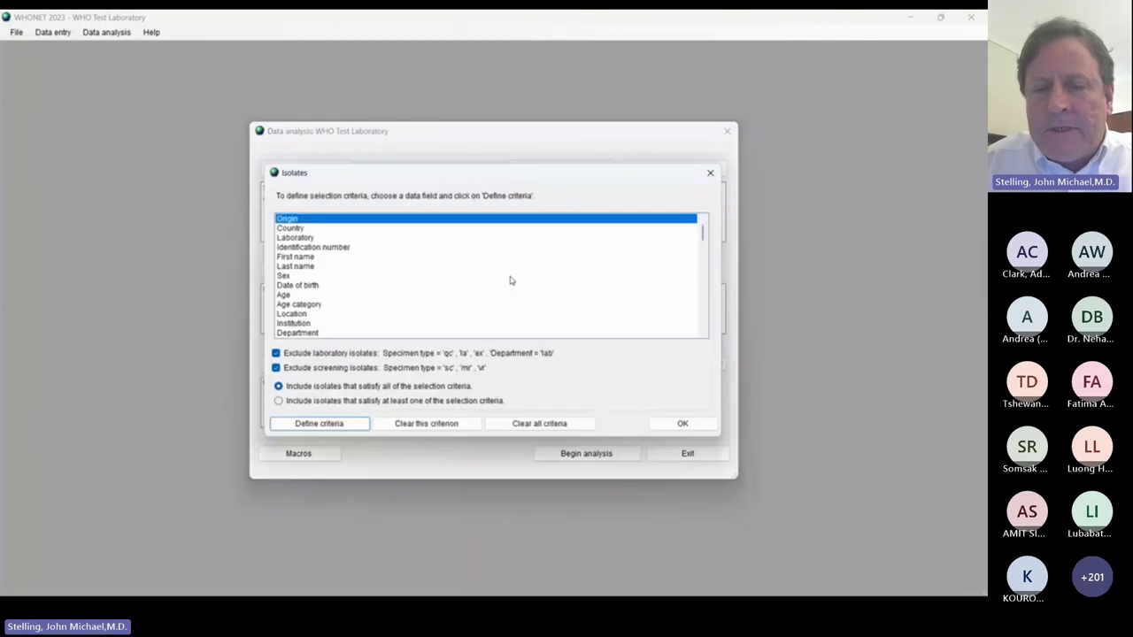
left_click(544, 428)
left_click(521, 359)
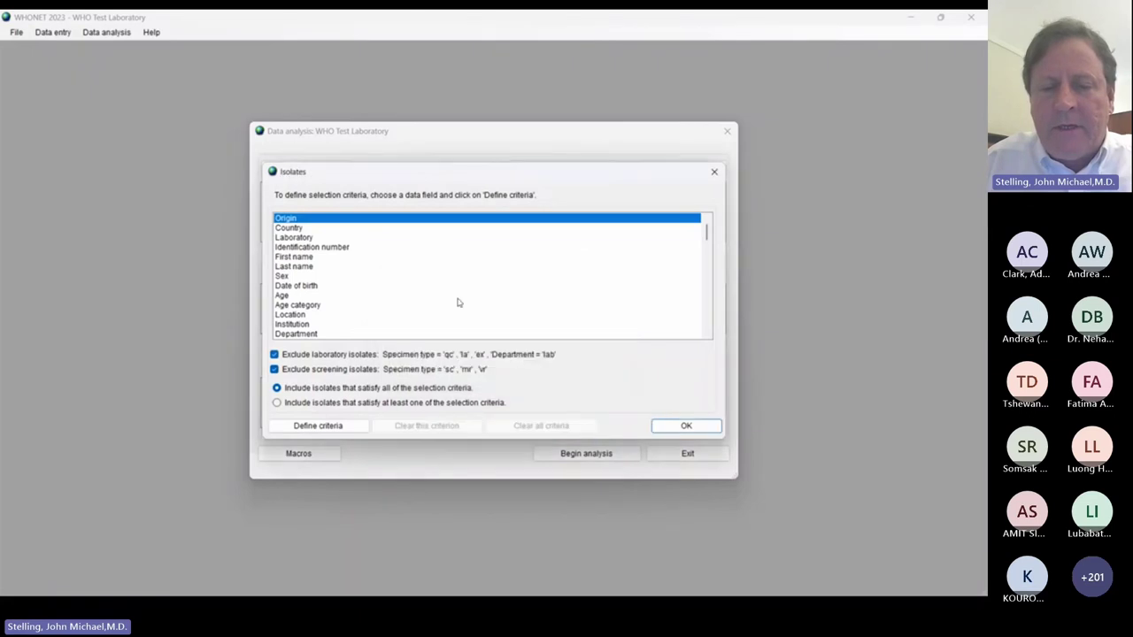
Step: Define an isolate selection criterion for Cefotaxime_CLSI_Disk_30µg as Resistant
key("Down")
key("Down")
key("Down")
key("Down")
key("Down")
key("Down")
key("Down")
key("Down")
key("Down")
key("Down")
key("Down")
key("Down")
key("Down")
key("Down")
key("Down")
key("Down")
key("Down")
key("Down")
key("Down")
key("Down")
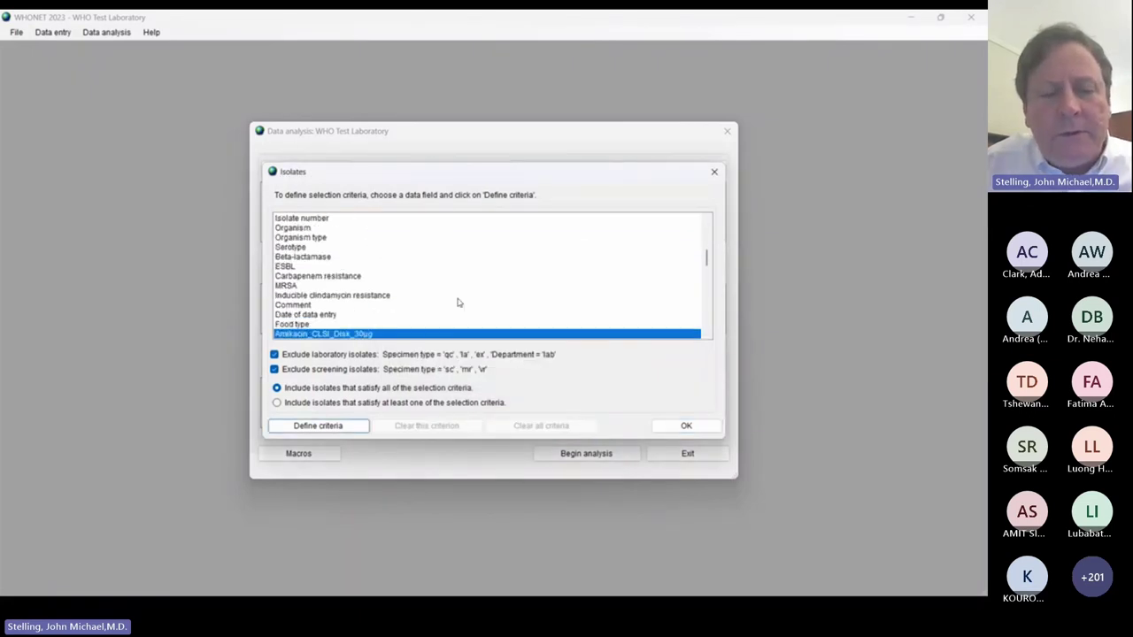
key("Down")
key("Down")
key("Down")
key("Down")
key("Down")
key("Down")
key("Down")
key("Down")
left_click(458, 304)
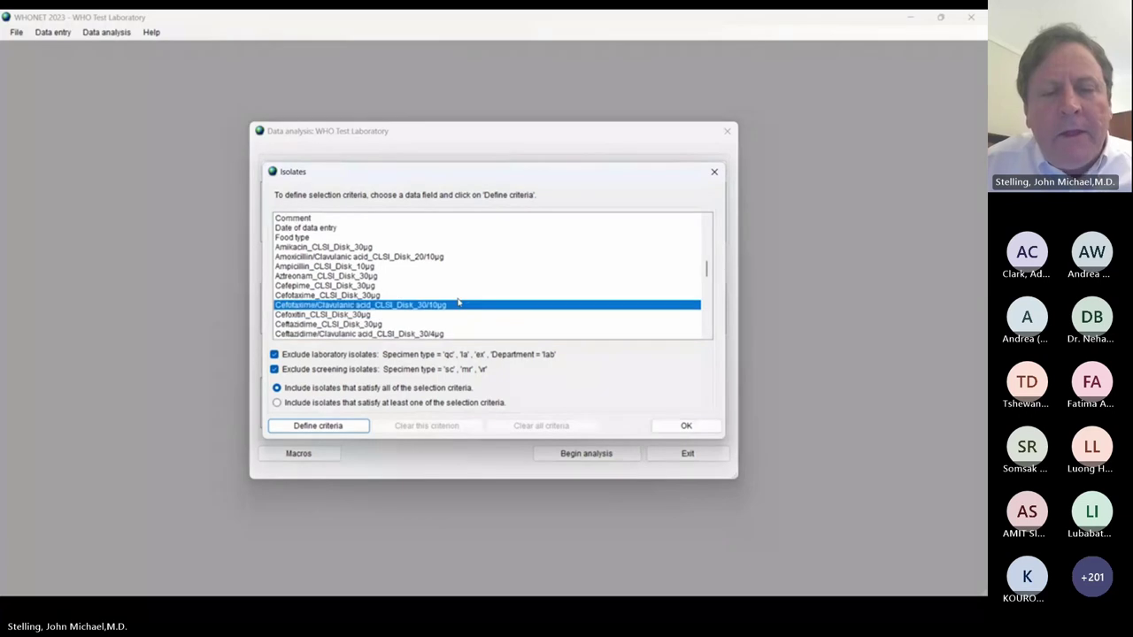
double_click(459, 295)
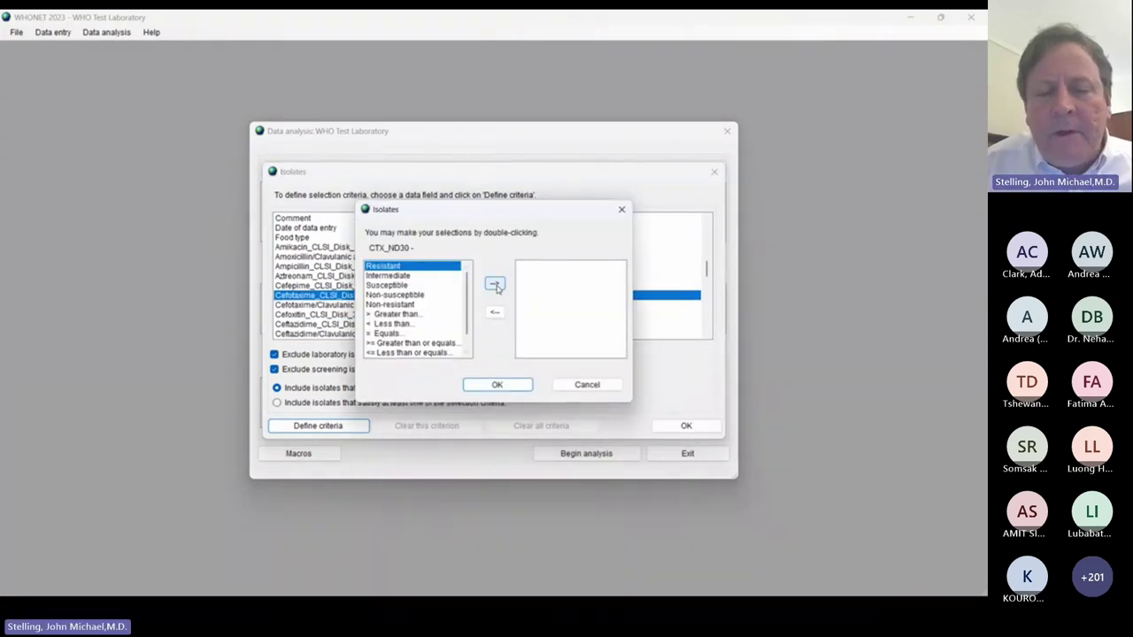
left_click(496, 285)
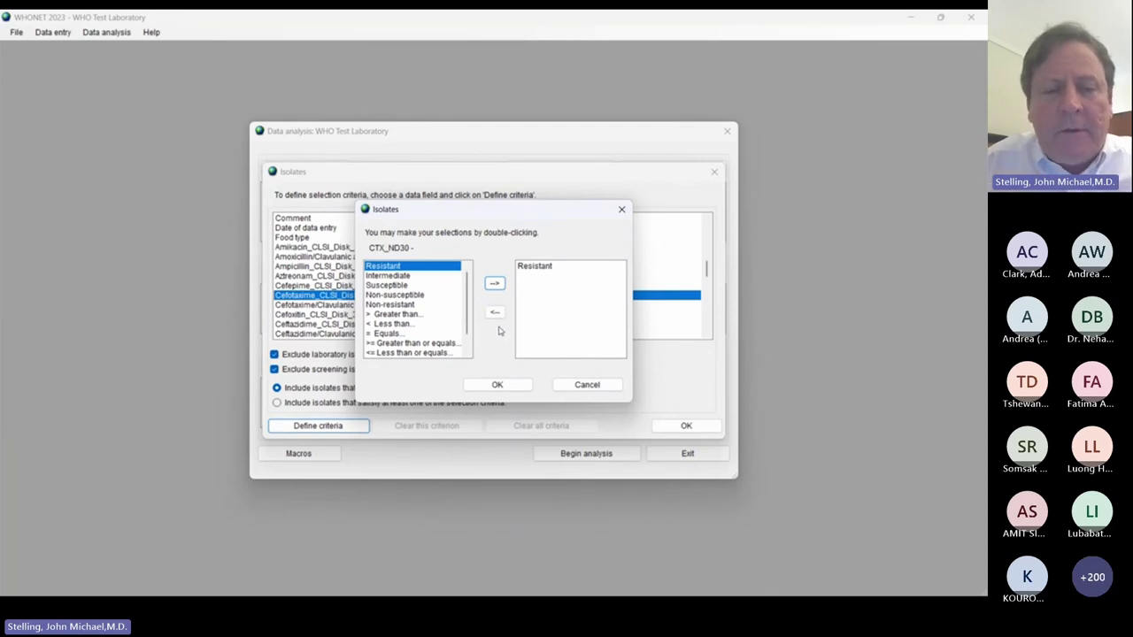
left_click(496, 384)
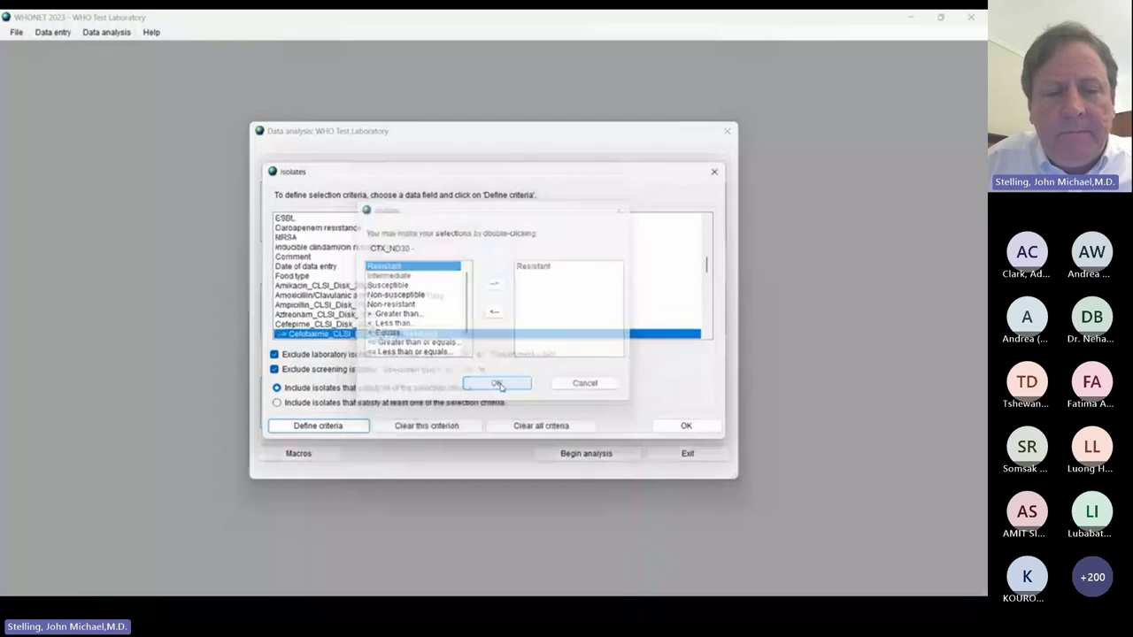
Step: Add an isolate selection criterion for Ceftazidime_CLSI_Disk_30µg as Resistant
key("Down")
key("Down")
key("Down")
key("Down")
key("Down")
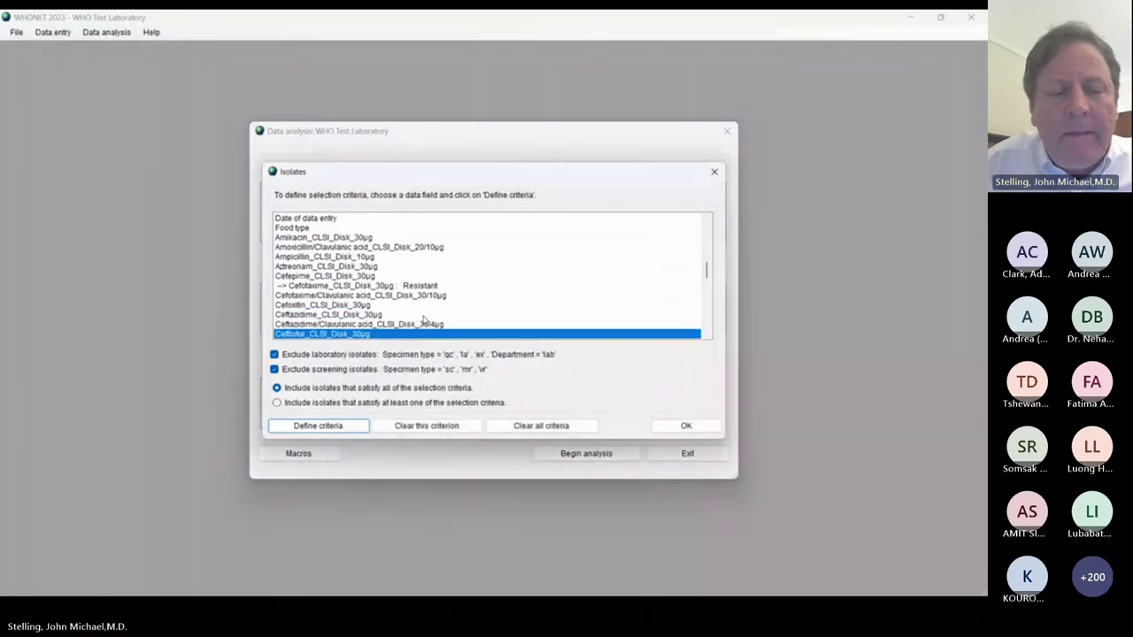
double_click(423, 315)
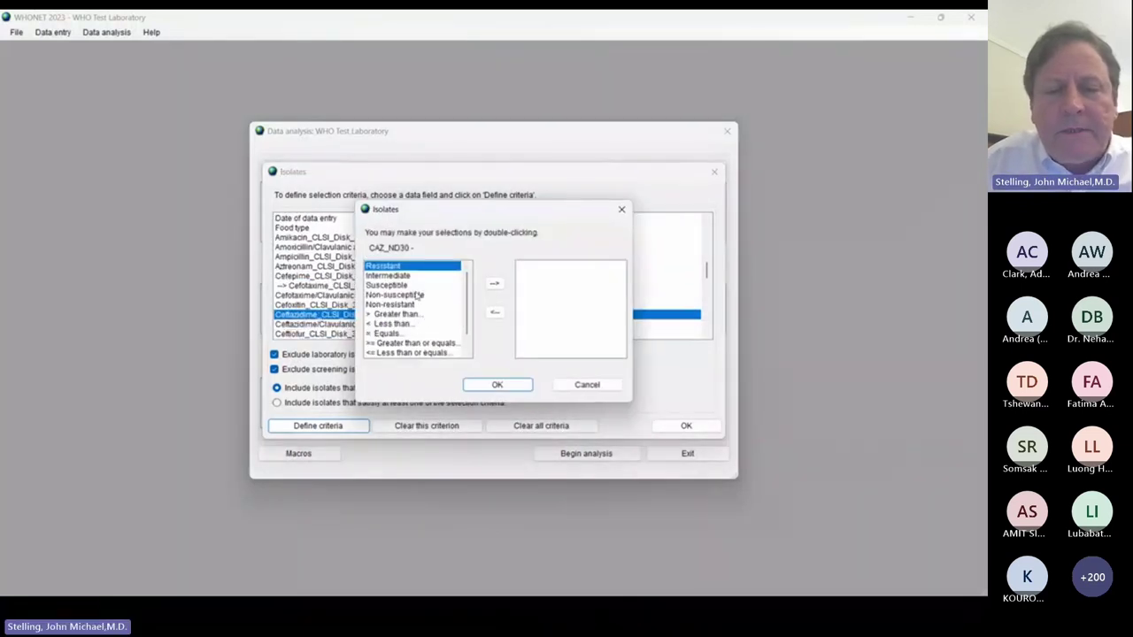
left_click(500, 290)
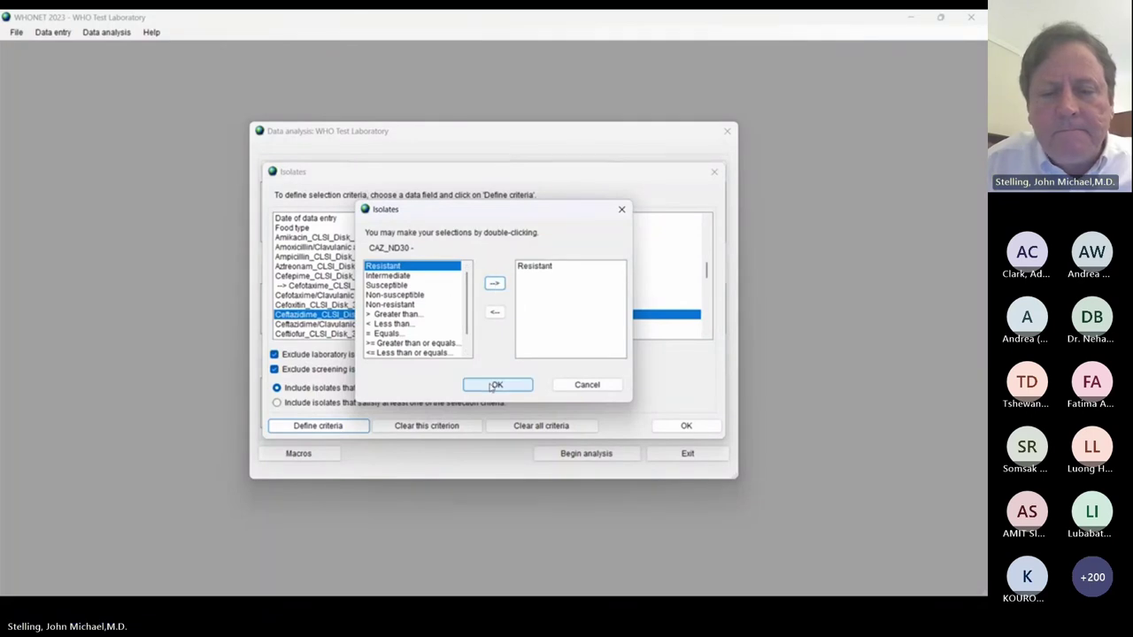
left_click(493, 386)
Step: Add an isolate selection criterion for Ceftriaxone_CLSI_Disk_30µg as Resistant
left_click(390, 291)
key("Down")
key("Down")
key("Down")
key("Down")
key("Down")
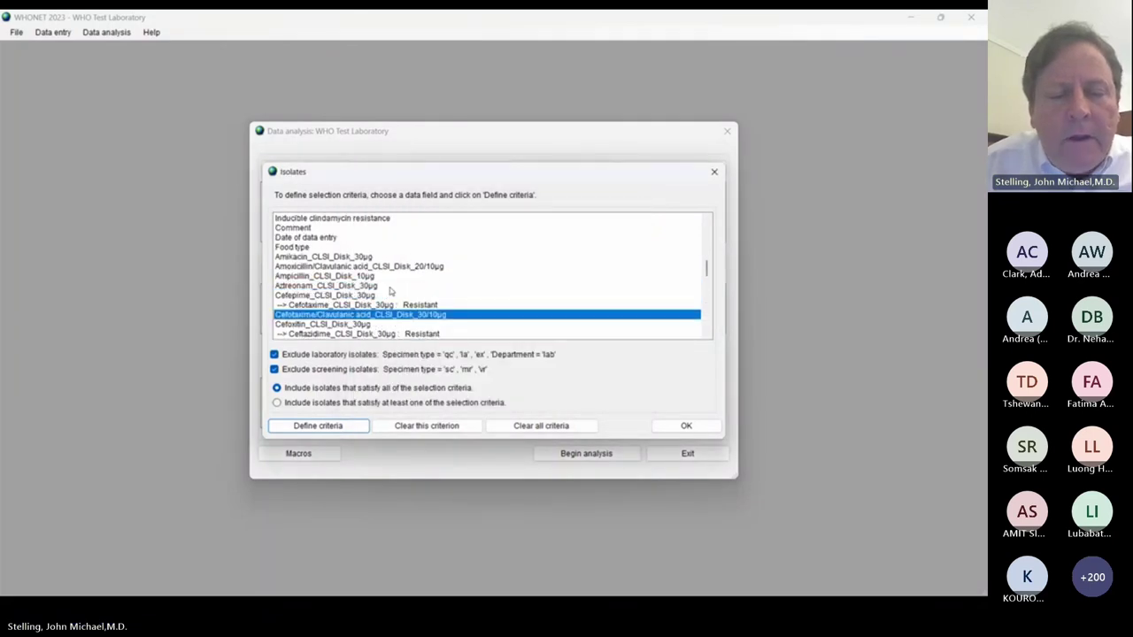
key("Down")
key("Down")
key("Down")
key("Down")
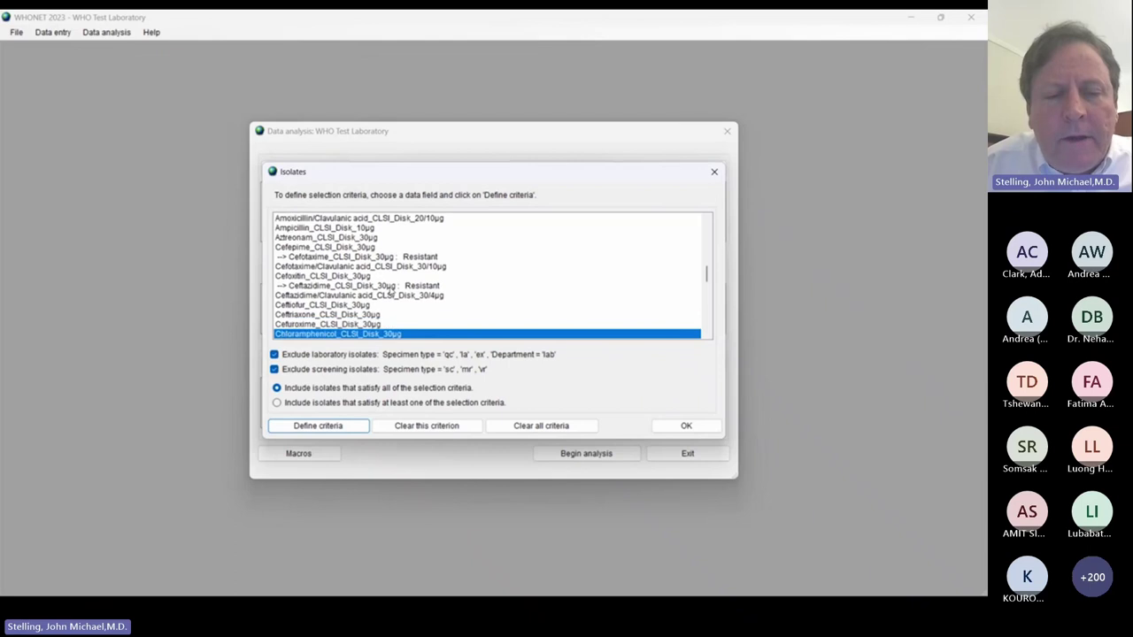
key("Up")
key("Up")
key("Return")
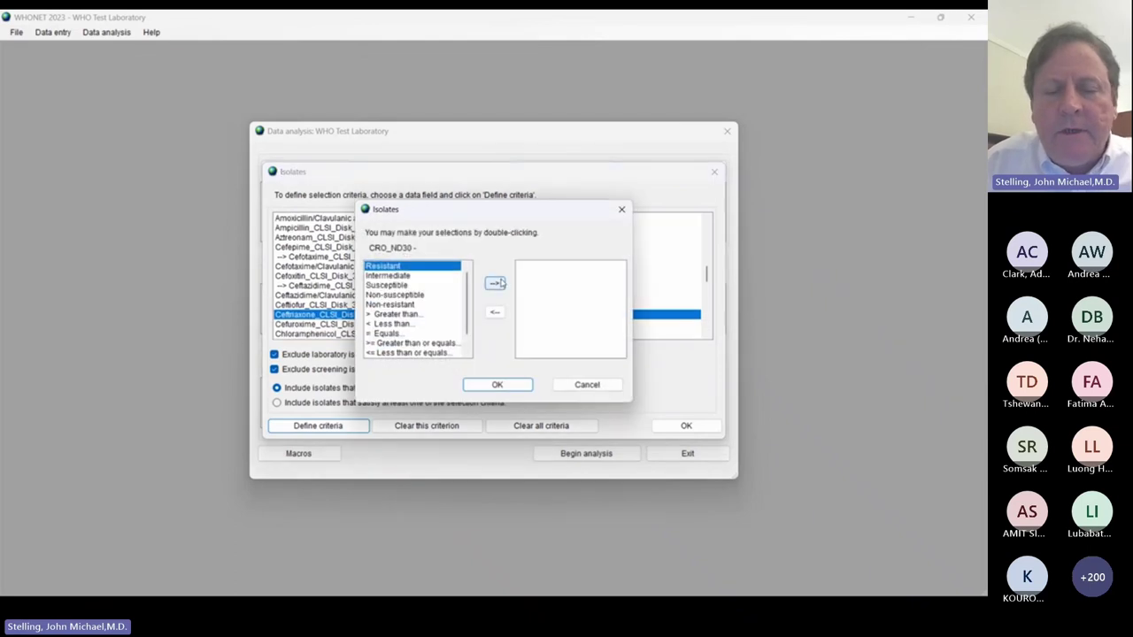
left_click(495, 283)
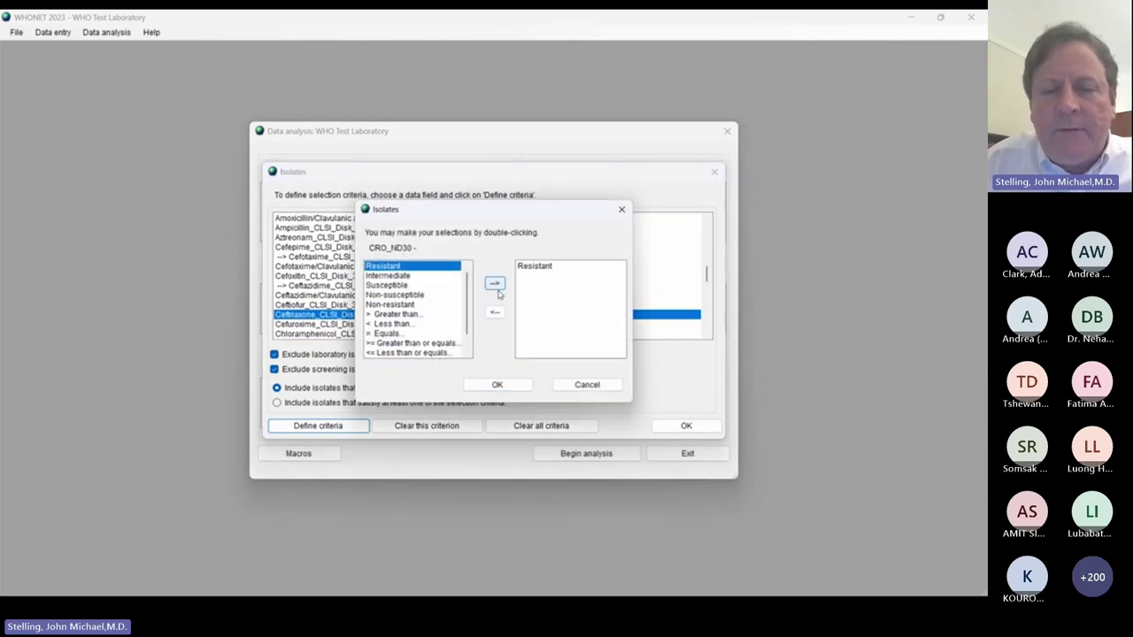
left_click(499, 385)
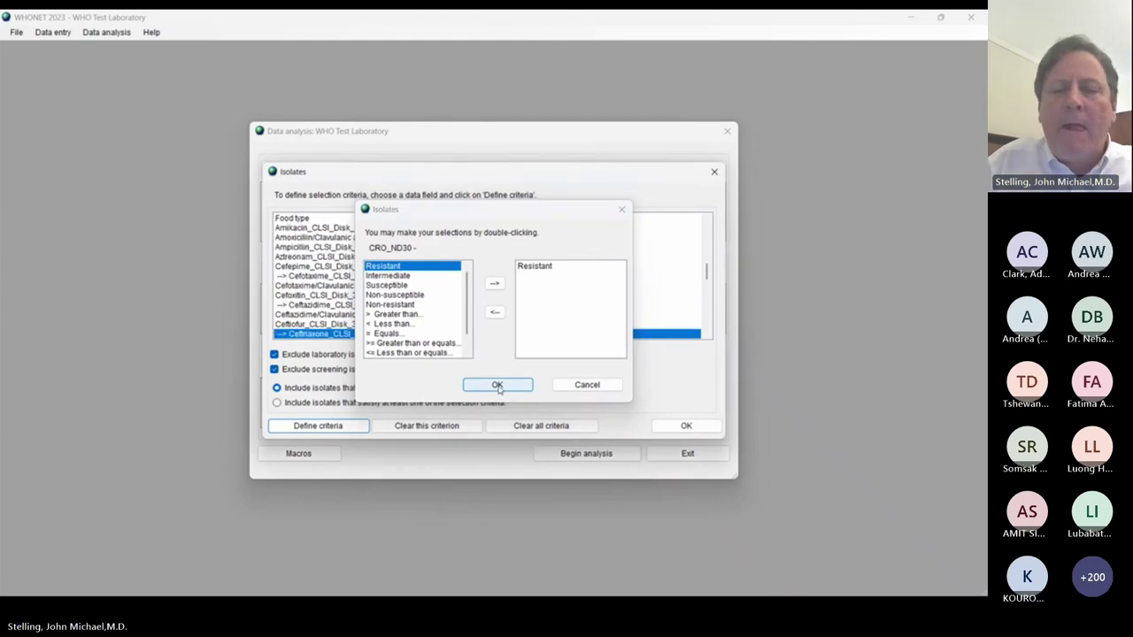
Step: Review the cefotaxime, ceftazidime and ceftriaxone criteria, accept them and run the susceptibility summary for Gram negative organisms
left_click(706, 335)
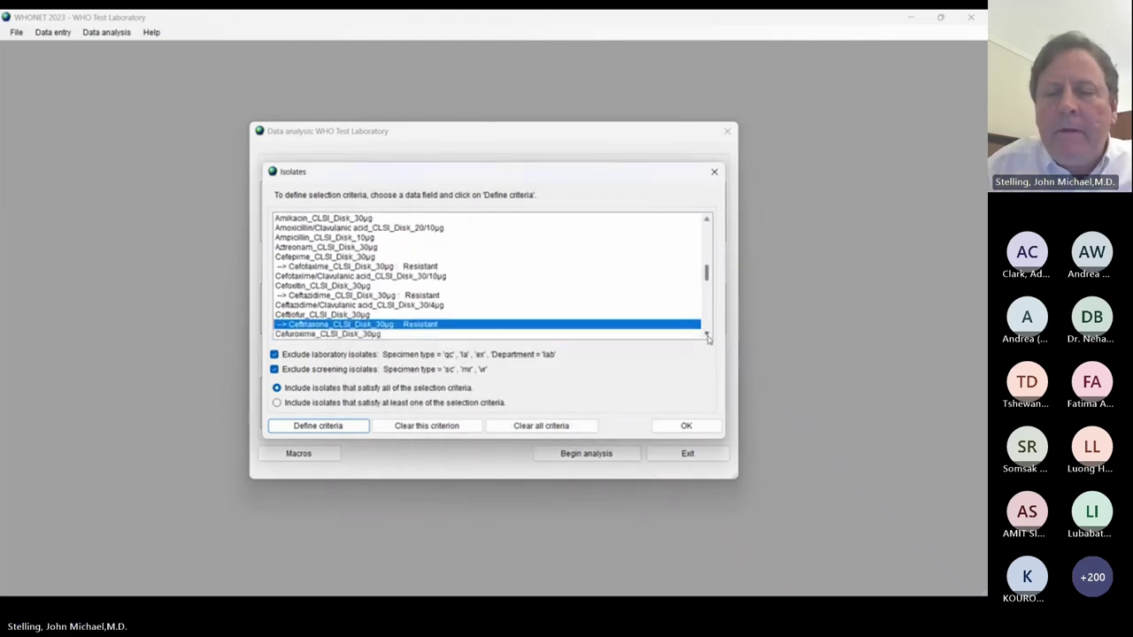
left_click(706, 336)
left_click(706, 335)
left_click(707, 335)
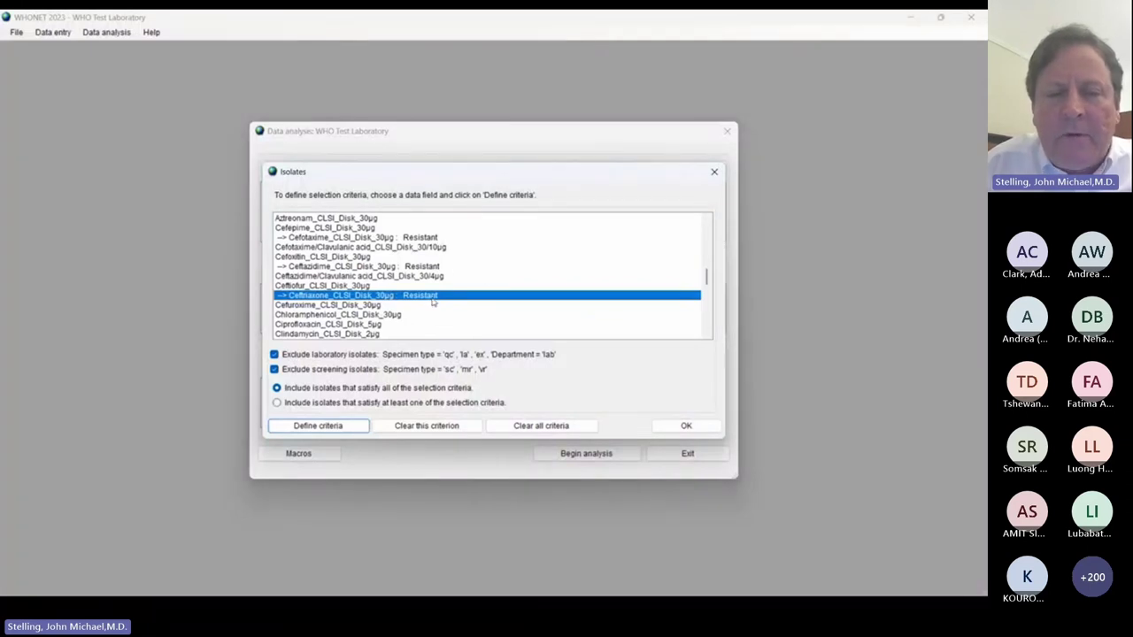
left_click(432, 269)
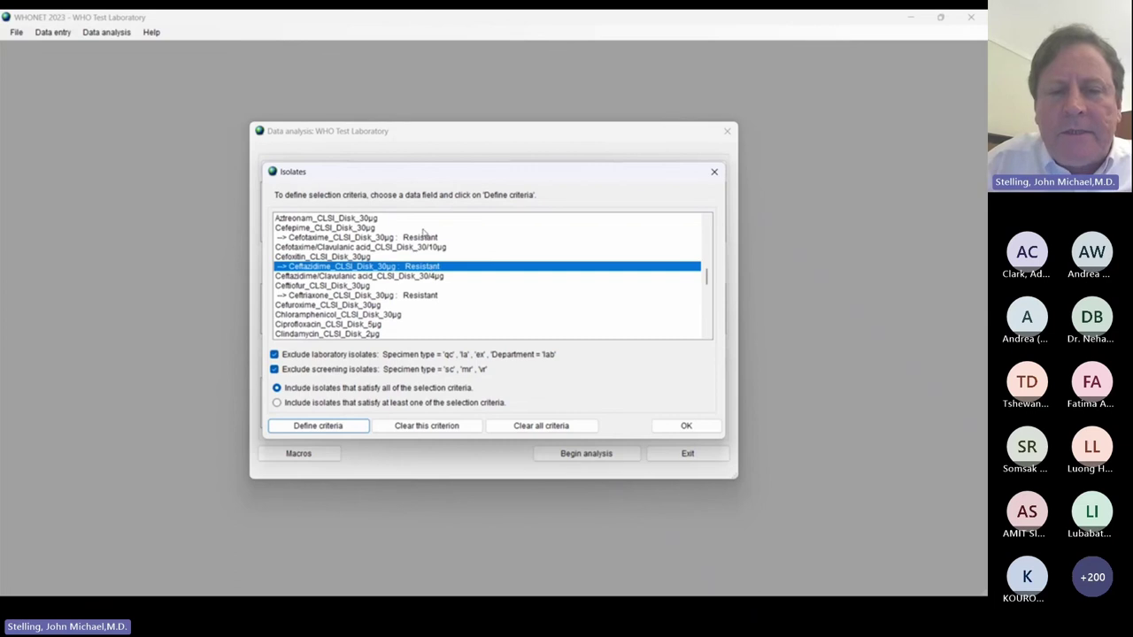
left_click(425, 239)
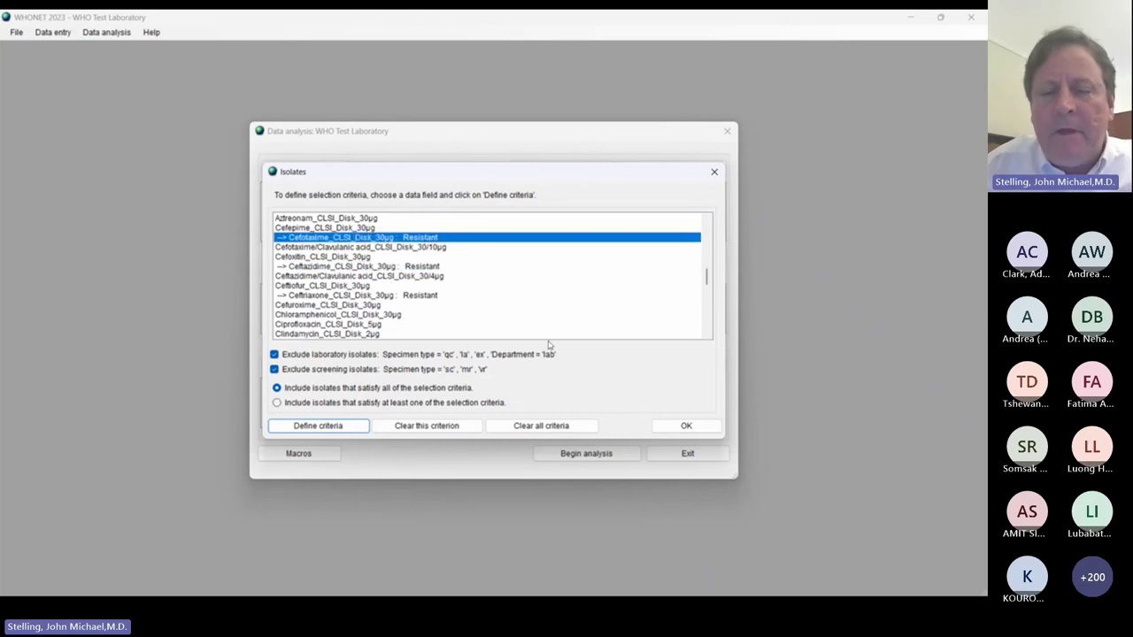
left_click(707, 431)
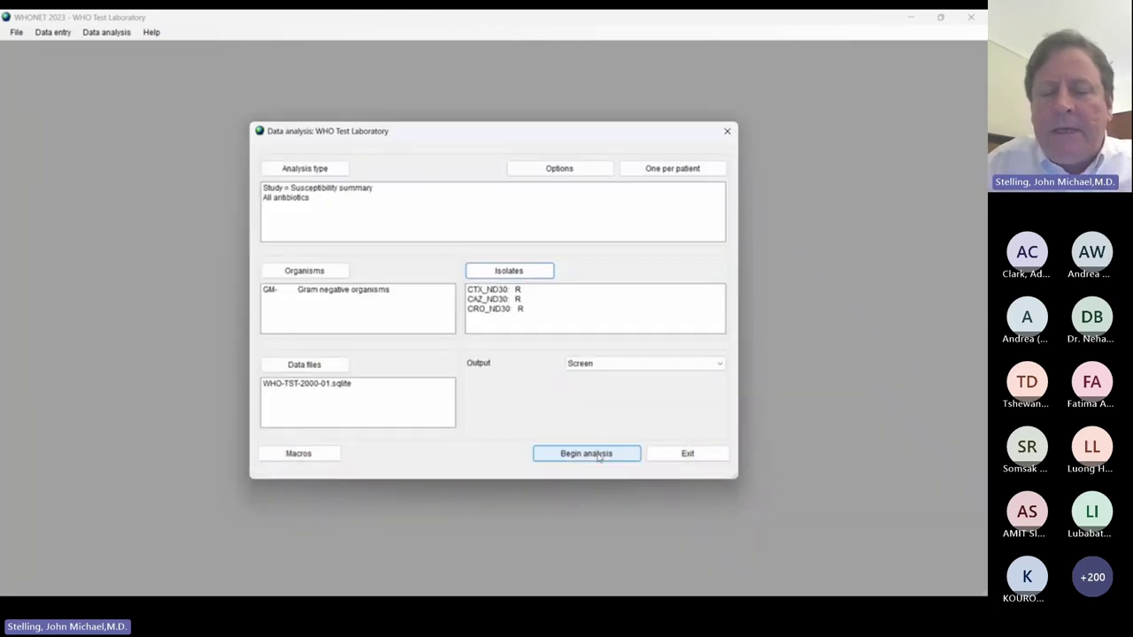
left_click(597, 454)
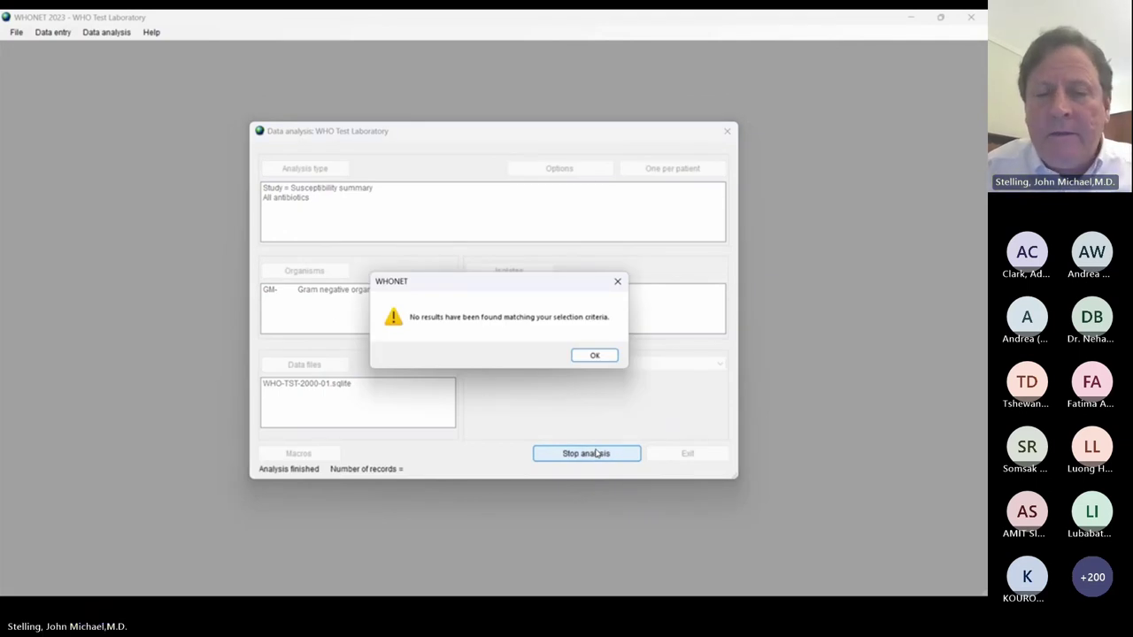
Step: Dismiss the message, reopen the isolate criteria and examine the Resistant entries for cefotaxime, ceftazidime and ceftriaxone
left_click(598, 356)
left_click(522, 274)
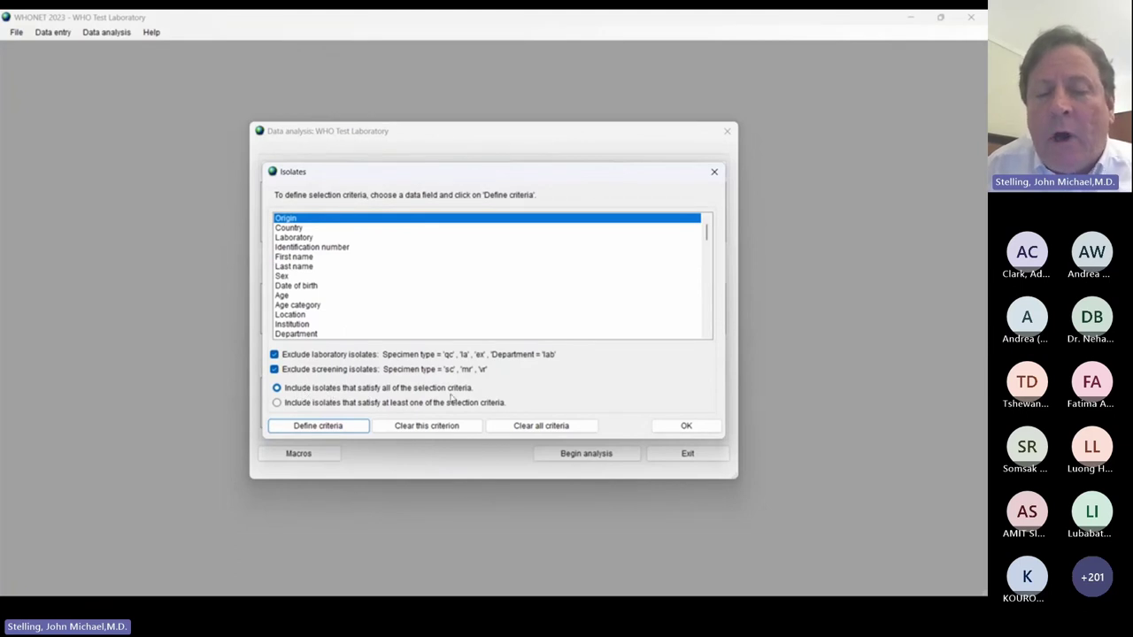
left_click(572, 303)
key("Down")
key("Down")
key("Down")
key("Down")
key("Down")
key("Down")
key("Down")
key("Down")
key("Down")
key("Down")
key("Down")
key("Down")
key("Down")
key("Down")
key("Down")
key("Down")
key("Down")
key("Down")
key("Down")
key("Down")
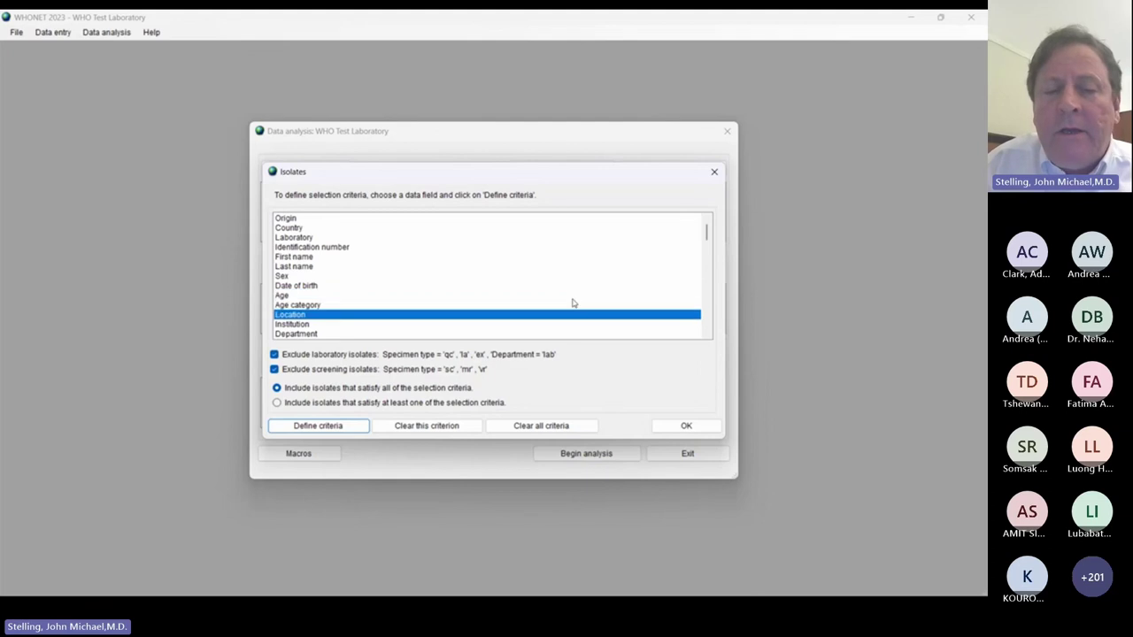
key("Down")
key("Down")
key("Down")
key("Down")
key("Down")
key("Down")
key("Down")
key("Down")
key("Down")
key("Down")
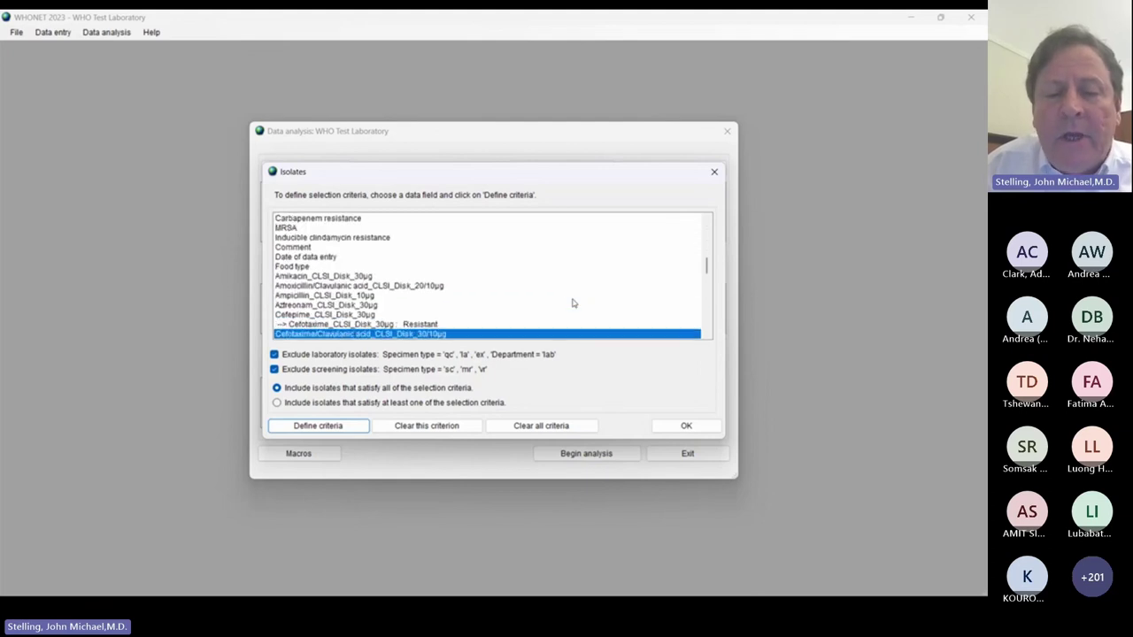
key("Up")
key("Up")
key("Up")
key("Up")
key("Up")
key("Up")
key("Up")
key("Up")
key("Up")
key("Up")
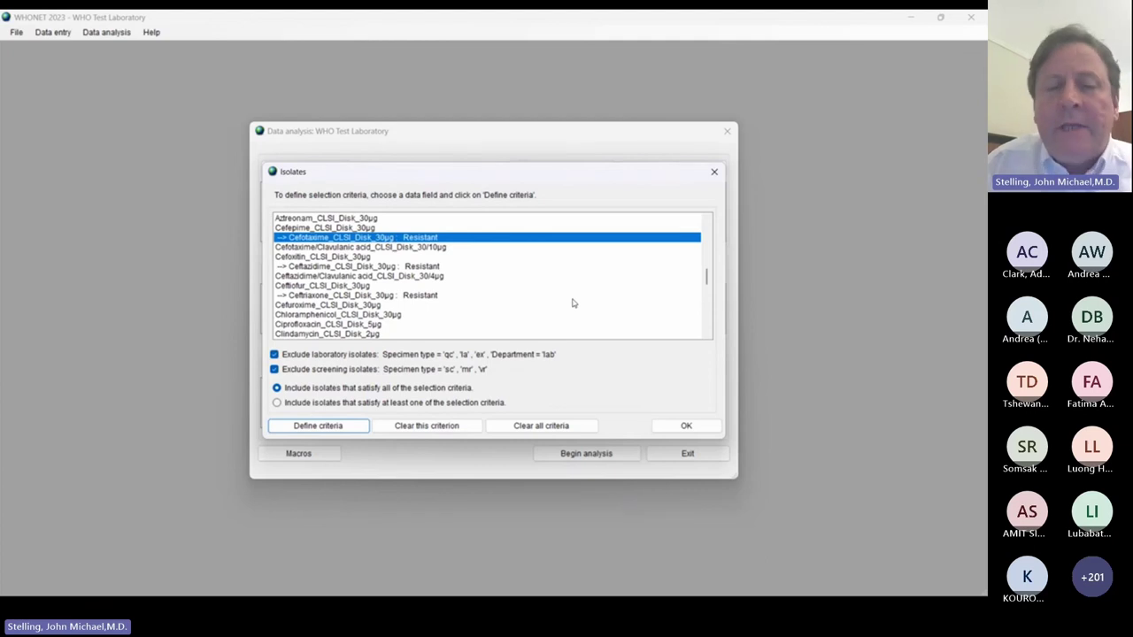
key("Down")
key("Down")
key("Down")
key("Down")
key("Down")
key("Down")
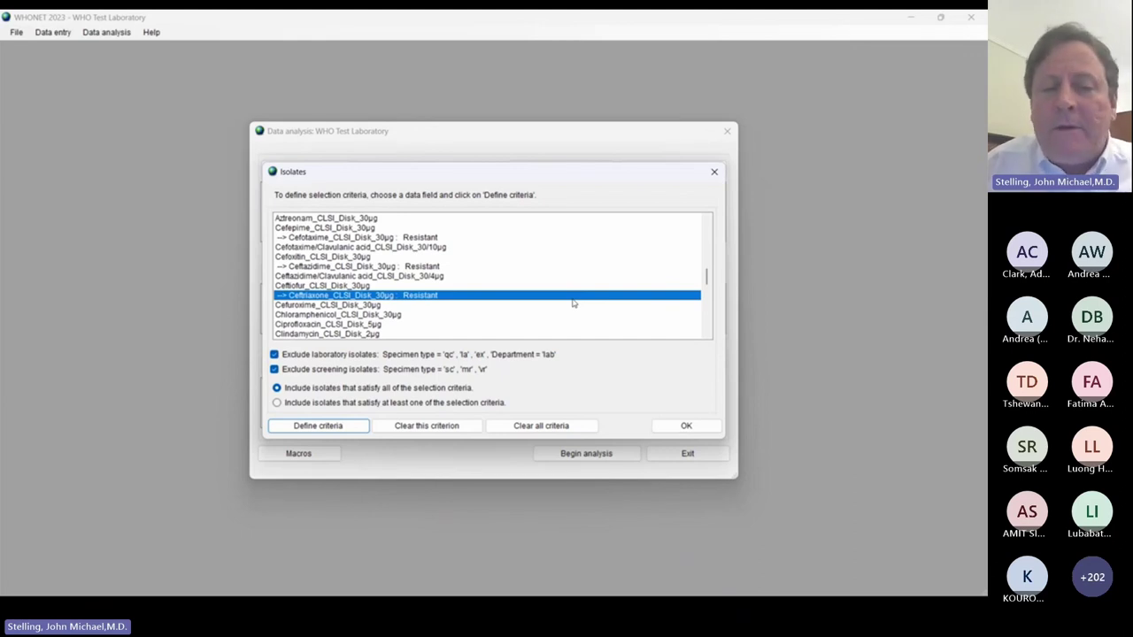
key("Up")
key("Up")
key("Up")
key("Up")
key("Up")
key("Up")
key("Down")
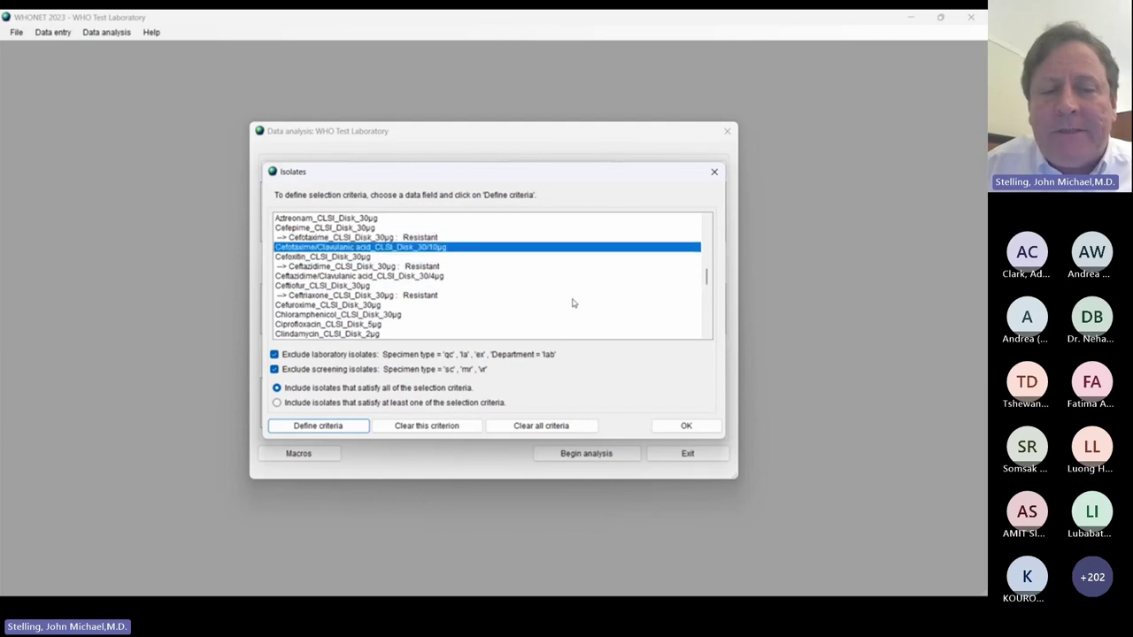
key("Down")
key("Down")
key("Down")
key("Down")
key("Down")
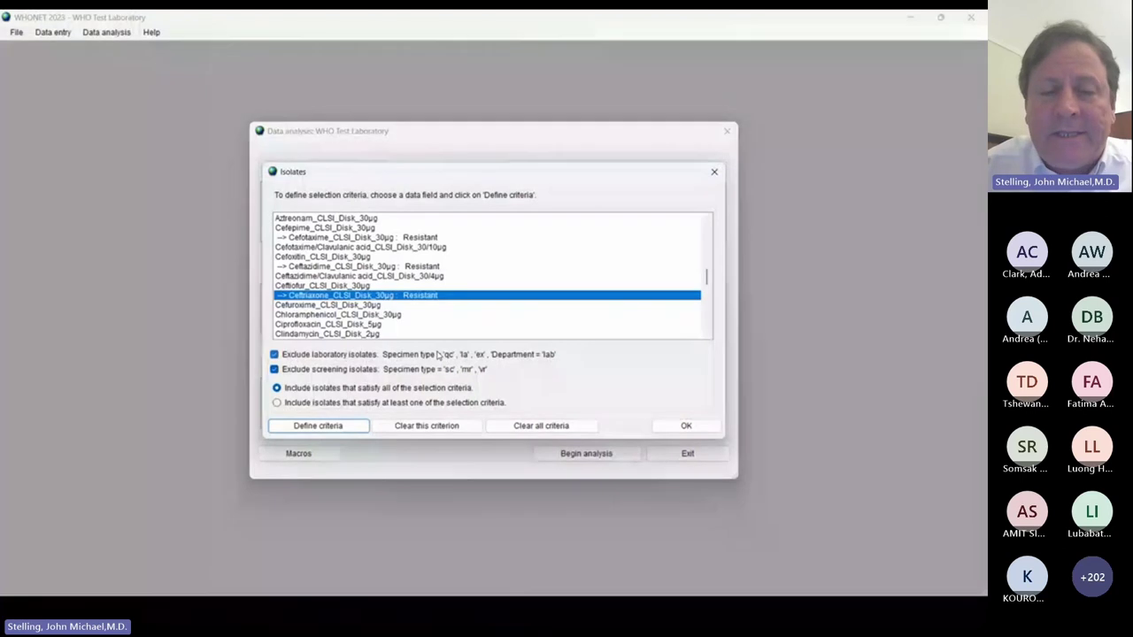
Step: Include isolates that satisfy at least one of the cefotaxime, ceftazidime and ceftriaxone criteria, and accept the isolate selection
left_click(277, 403)
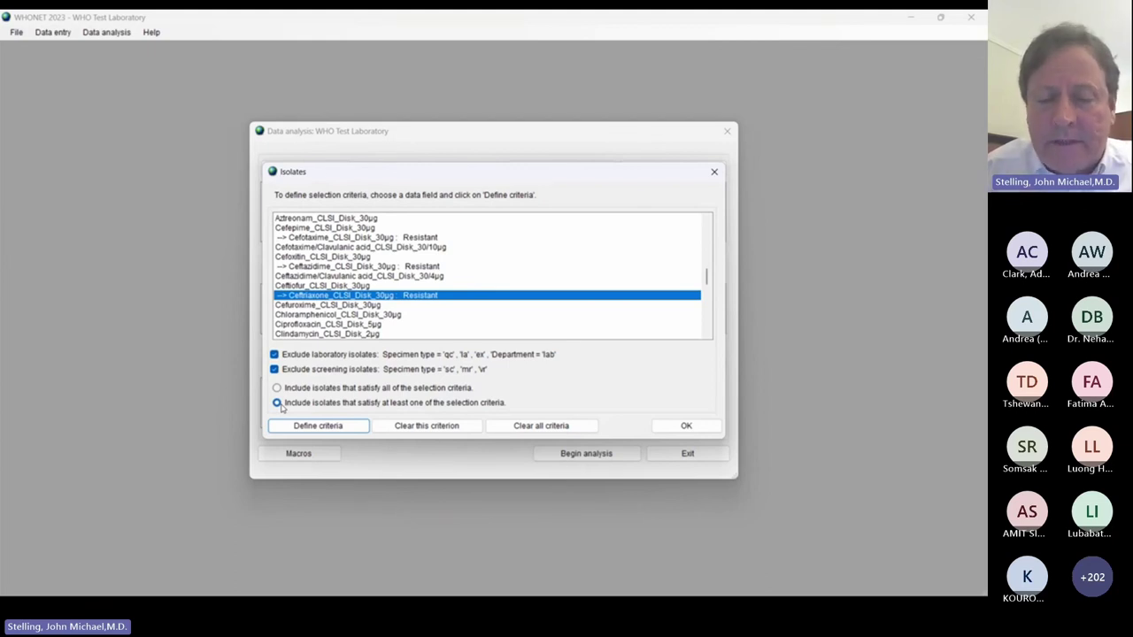
left_click(277, 402)
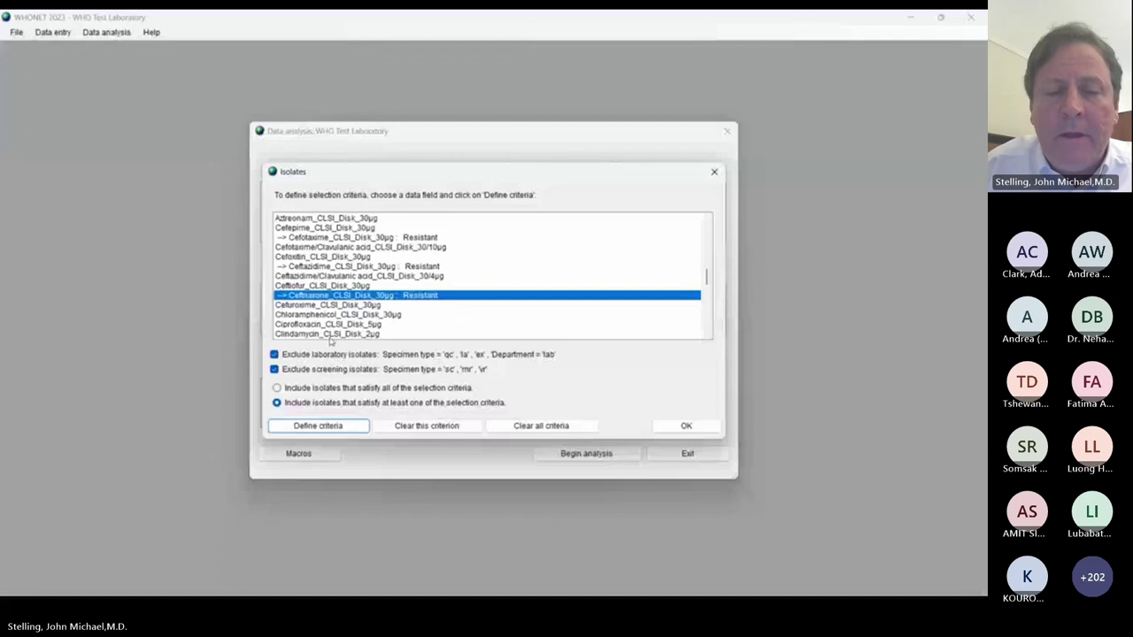
left_click(389, 238)
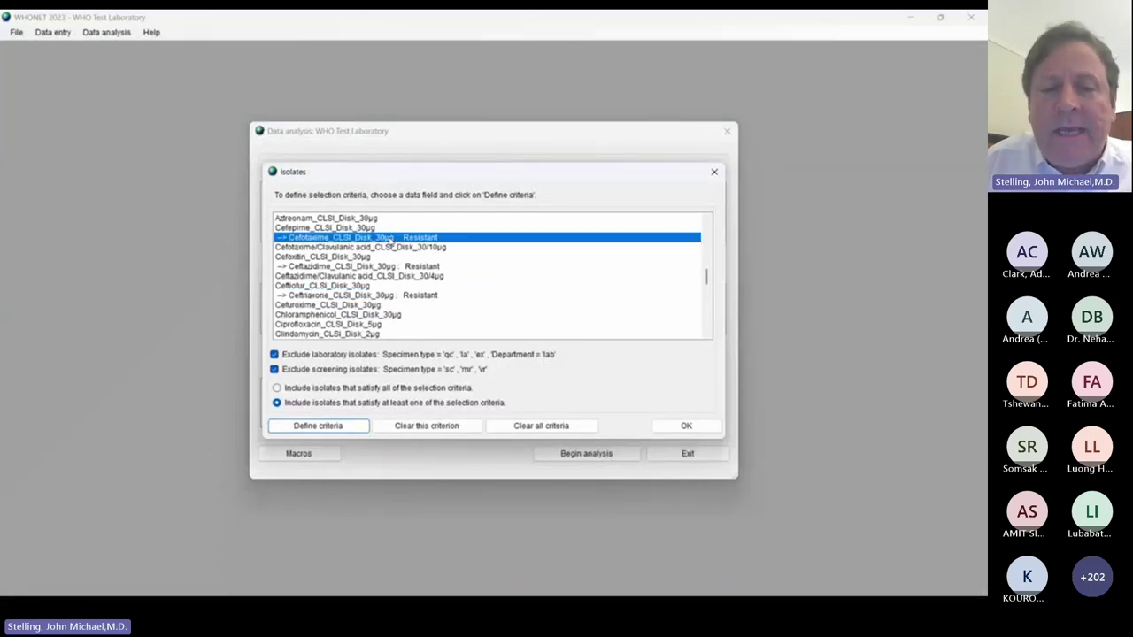
left_click(396, 267)
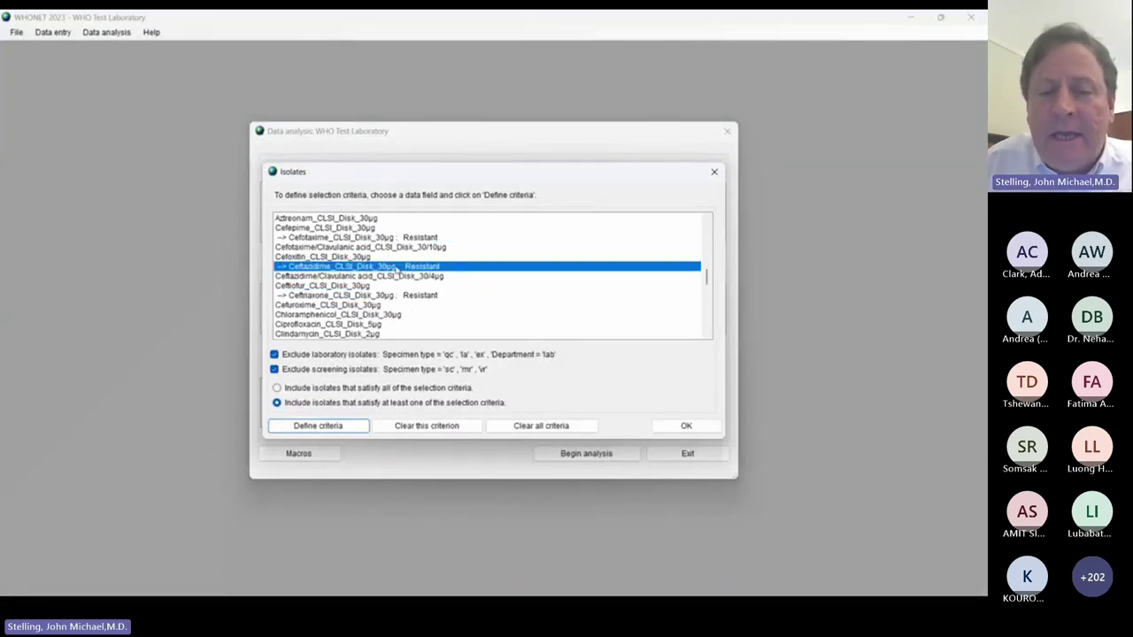
left_click(402, 295)
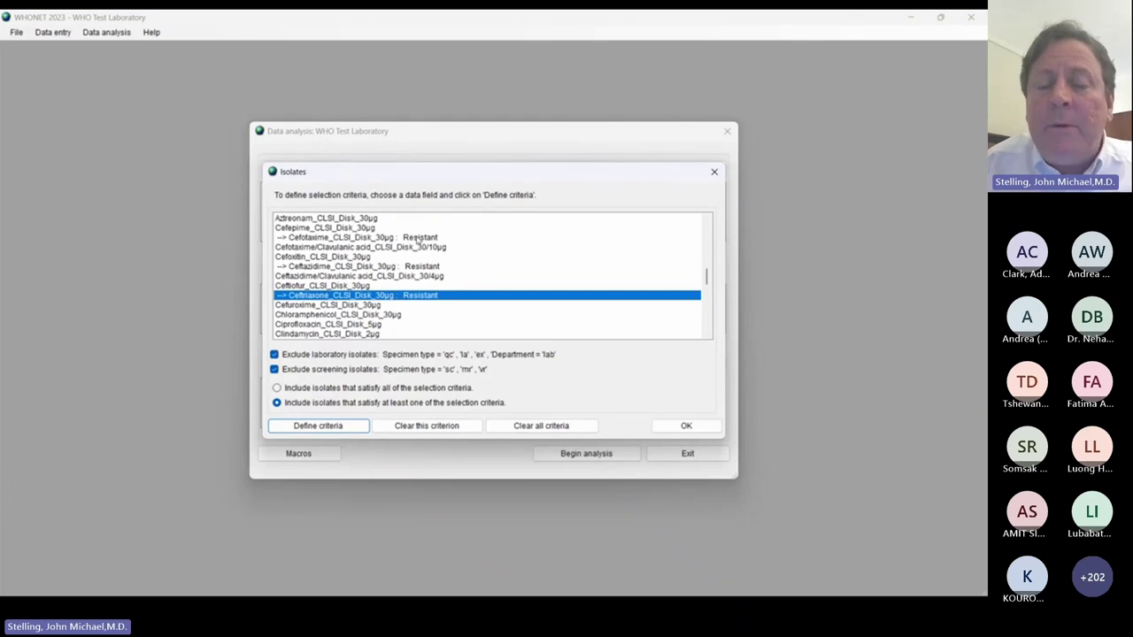
left_click(420, 239)
left_click(428, 266)
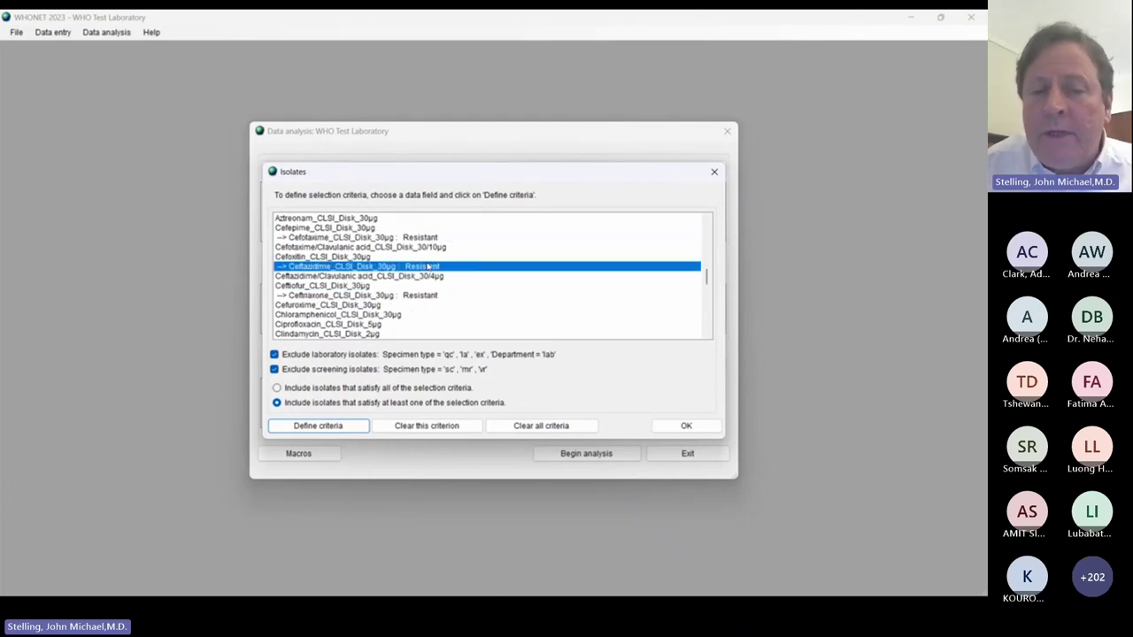
left_click(432, 295)
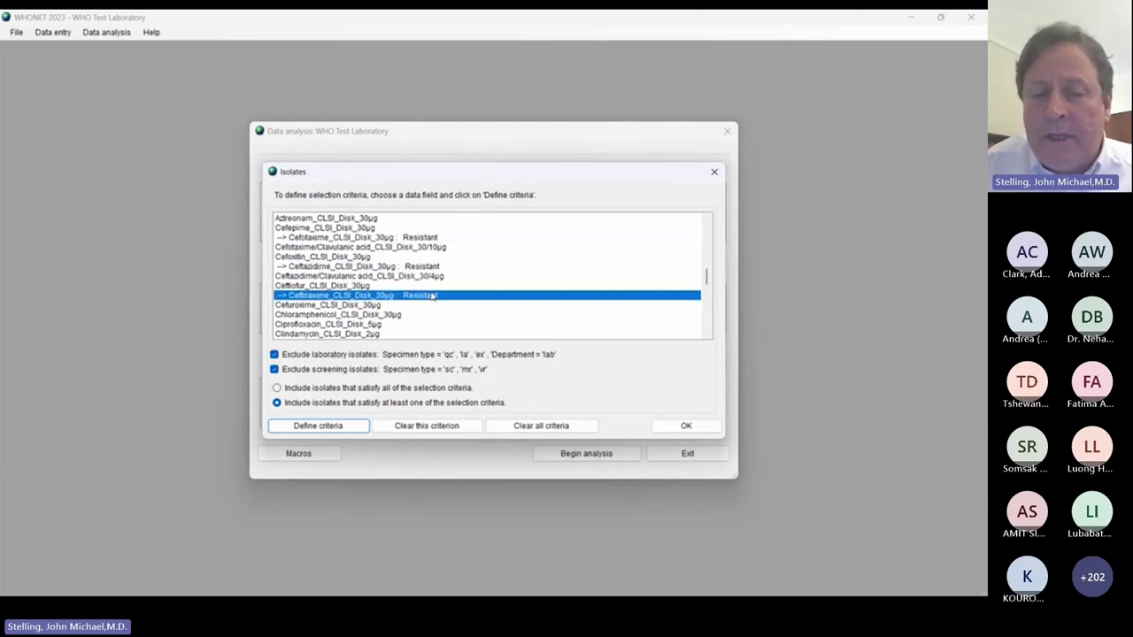
left_click(692, 424)
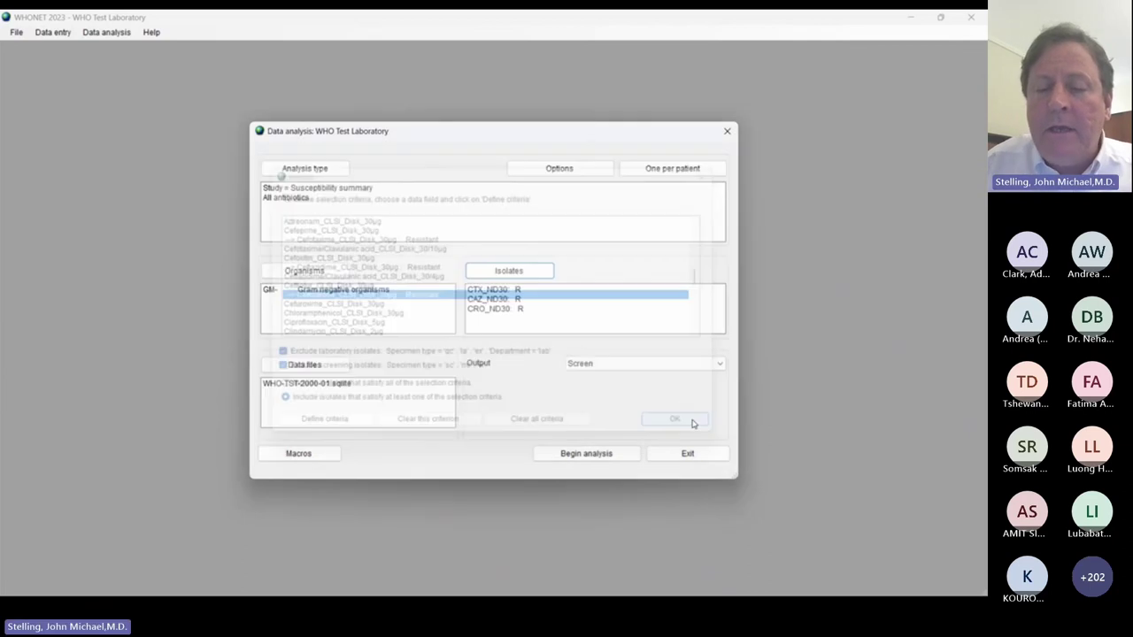
Step: Run the susceptibility summary for Gram negative organisms, review the Bordetella bronchiseptica and Klebsiella aerogenes rows, and close the results
left_click(584, 454)
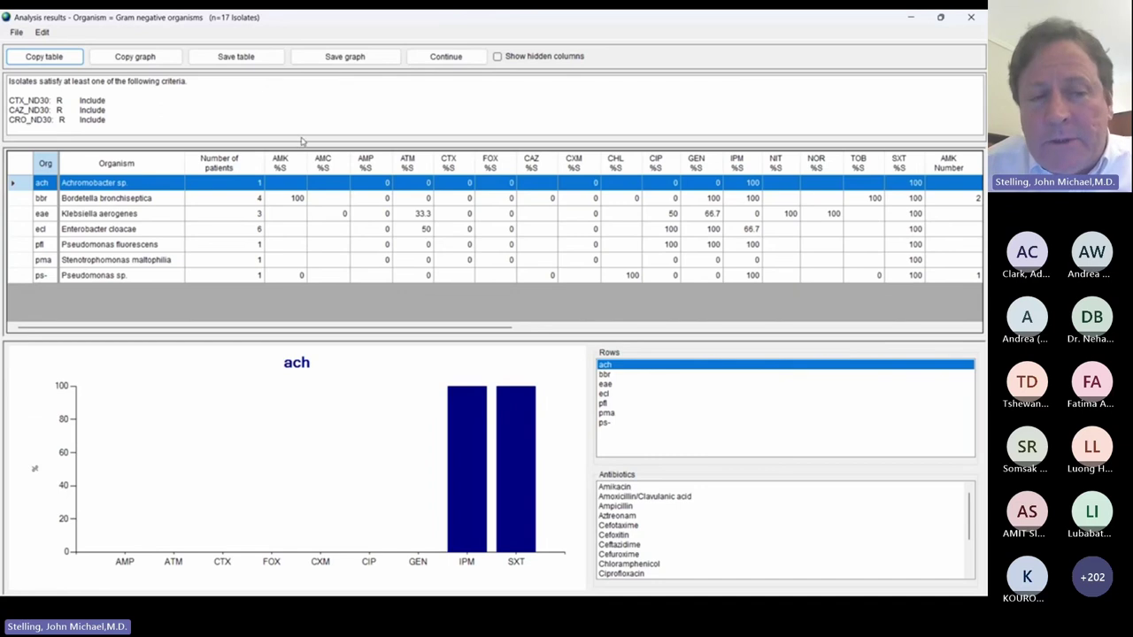
left_click(253, 198)
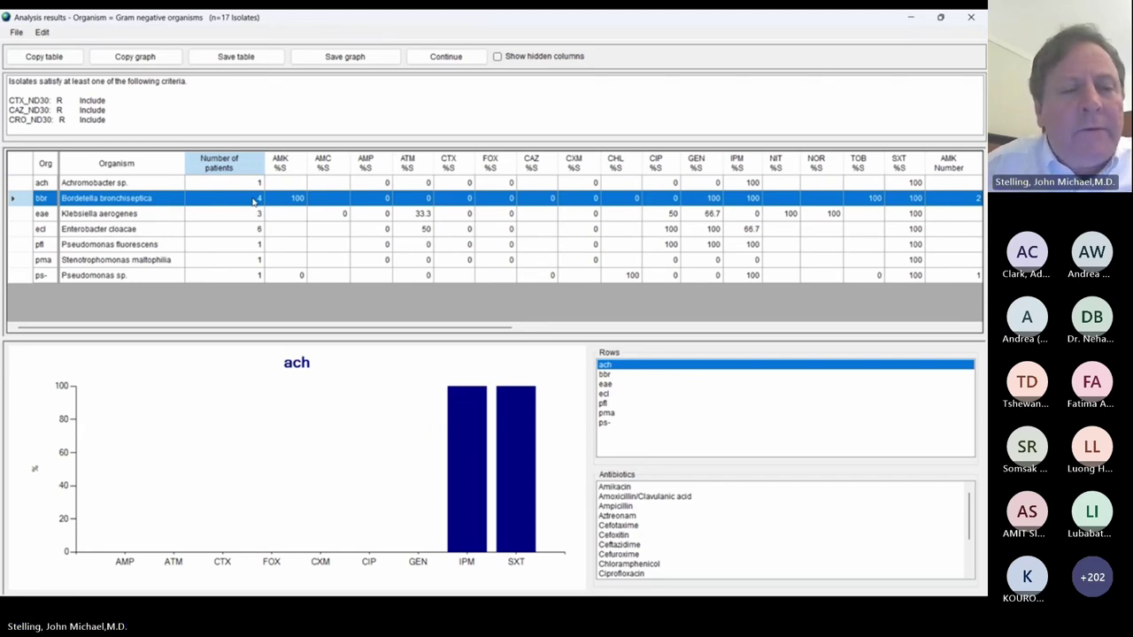
key("Down")
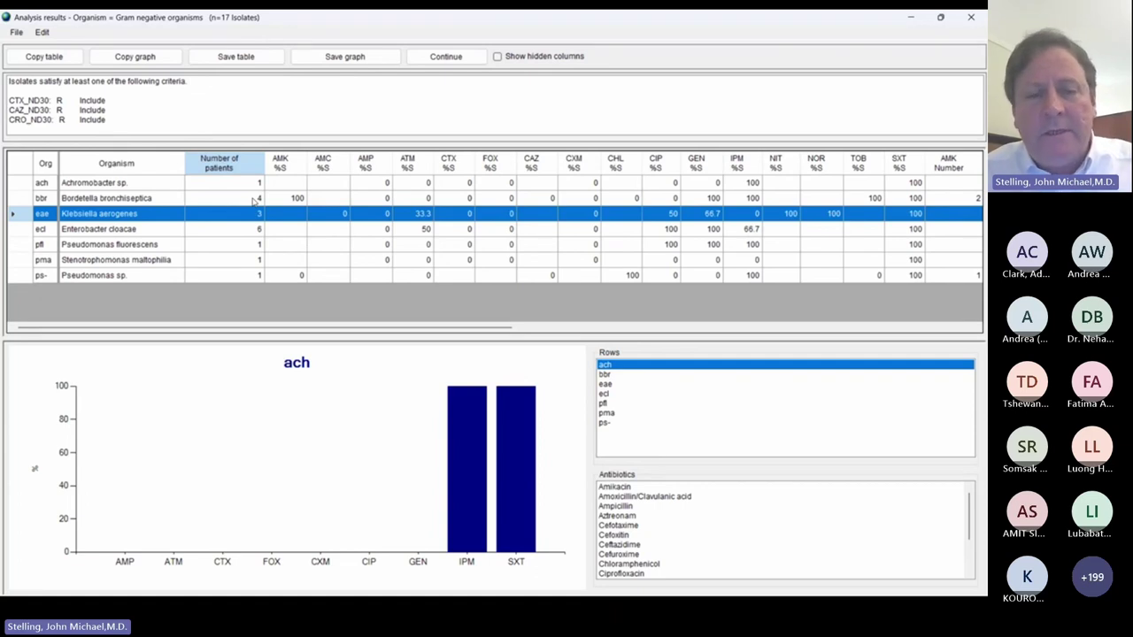
key("Escape")
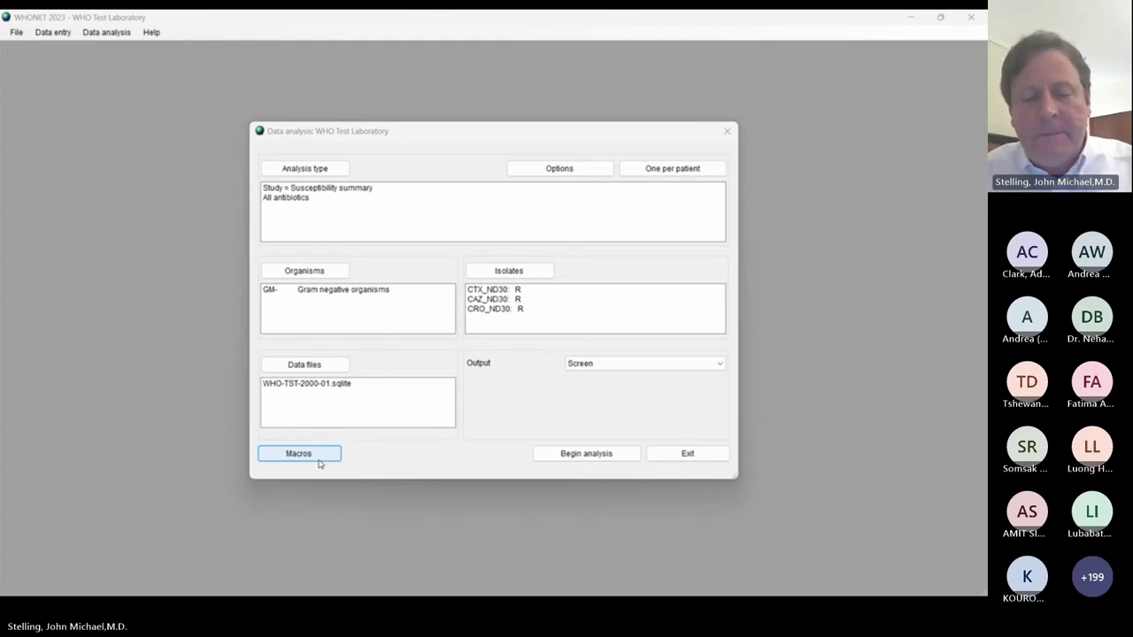
Step: Switch to the PowerPoint slide show and advance to the Scatterplot slide
key("alt+Tab")
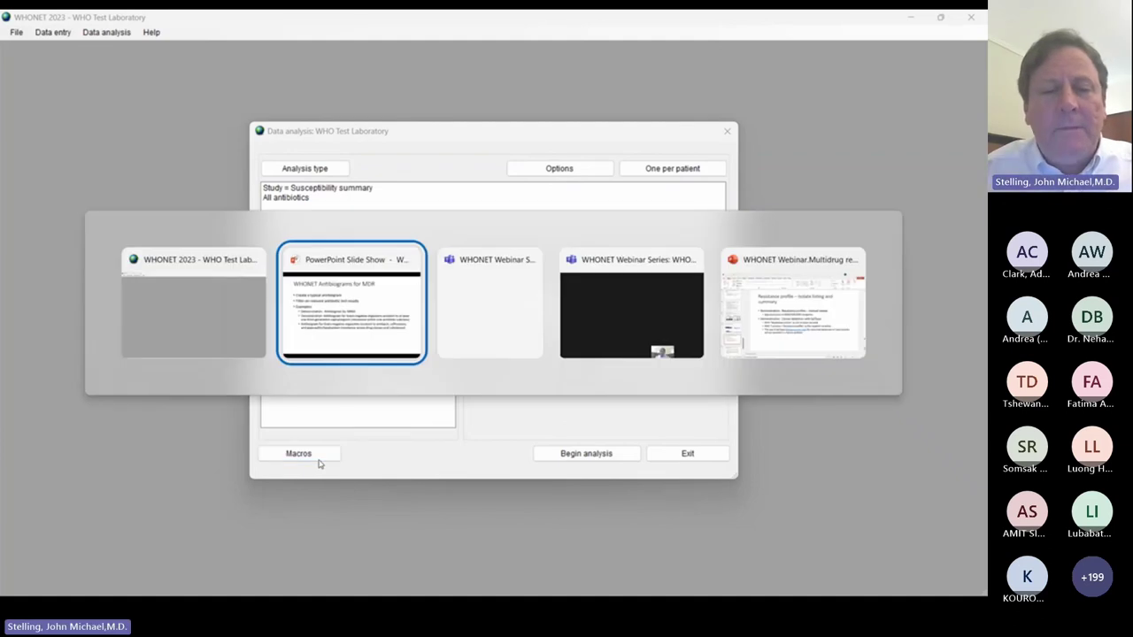
key("Right")
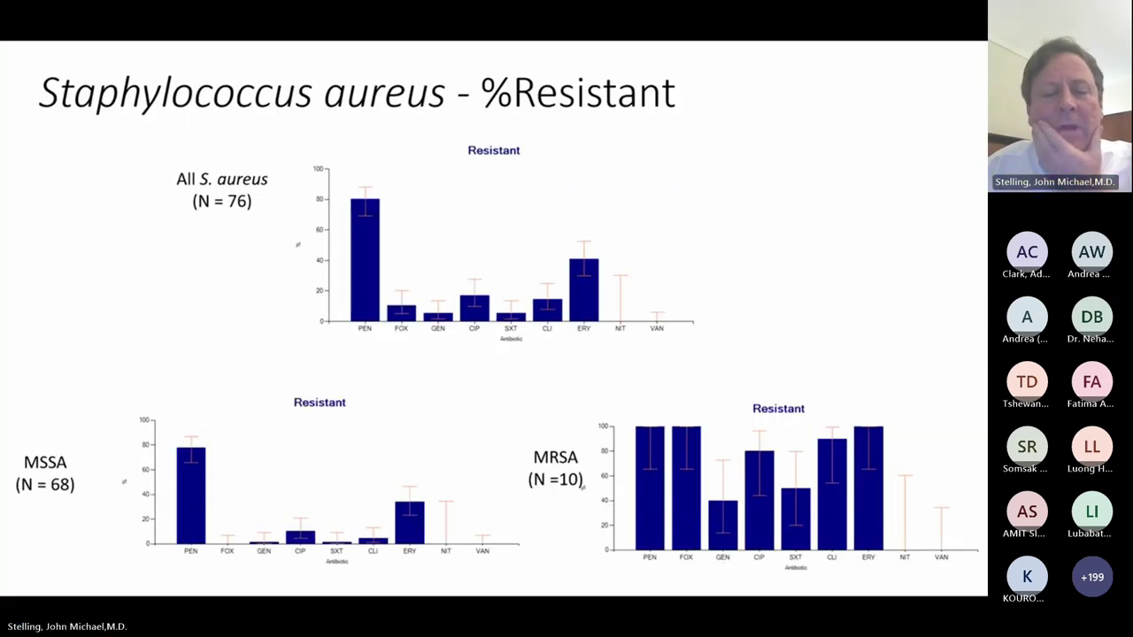
key("Right")
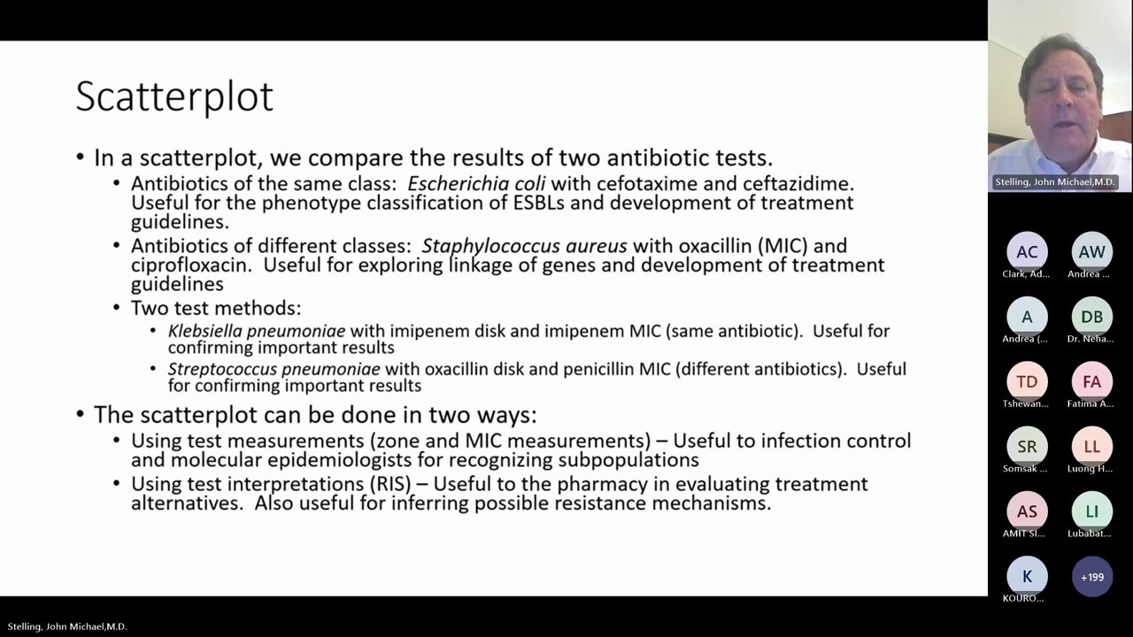
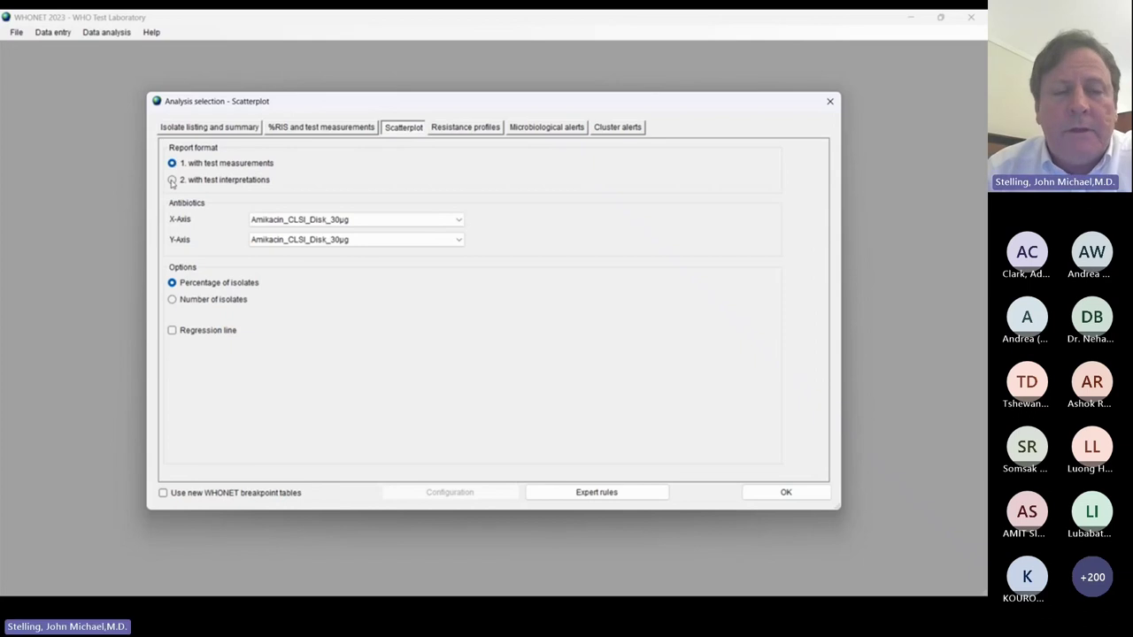
Step: Run a Staphylococcus aureus scatterplot with test interpretations, using Penicillin G_CLSI_Disk_10units on the X-axis and Cefoxitin_CLSI_Disk_30µg on the Y-axis
left_click(173, 180)
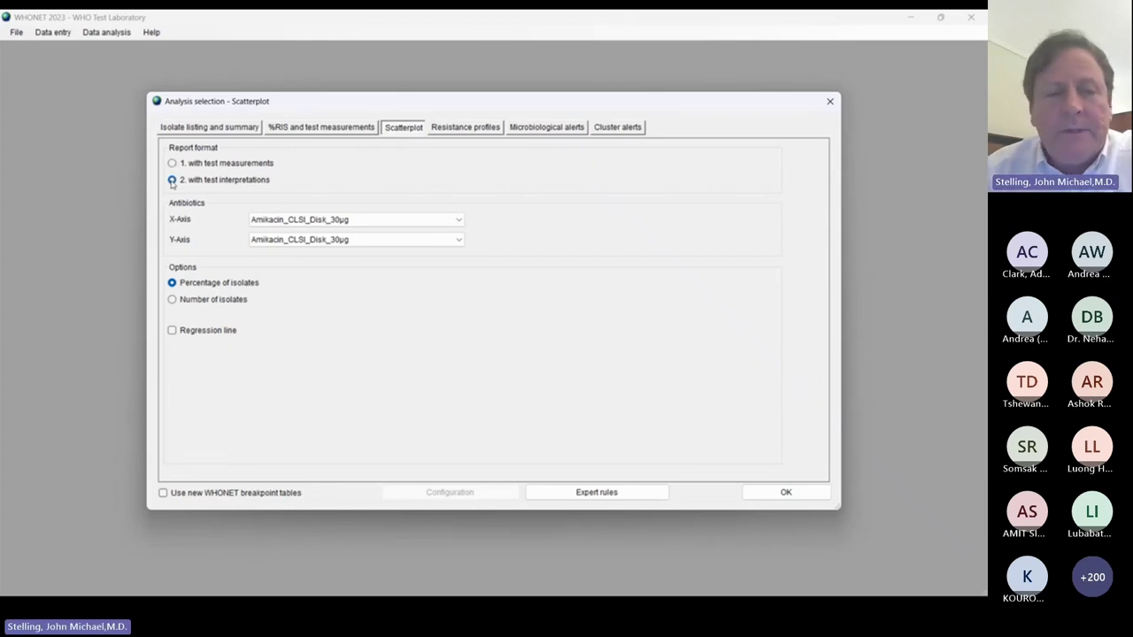
left_click(358, 223)
left_click(359, 225)
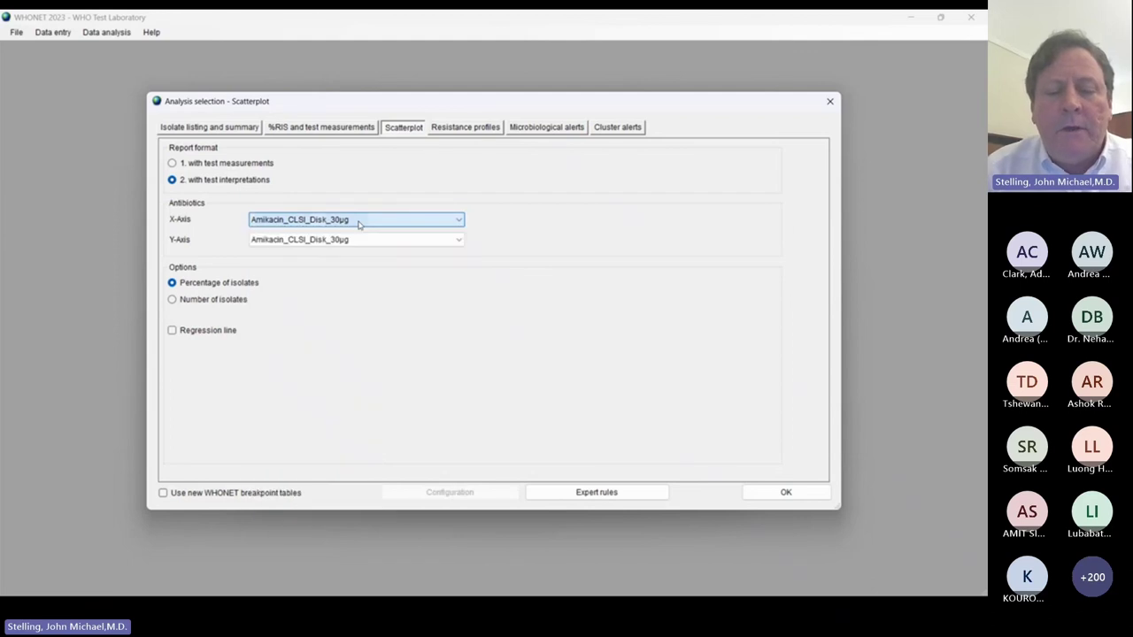
scroll(359, 224, "down", 1)
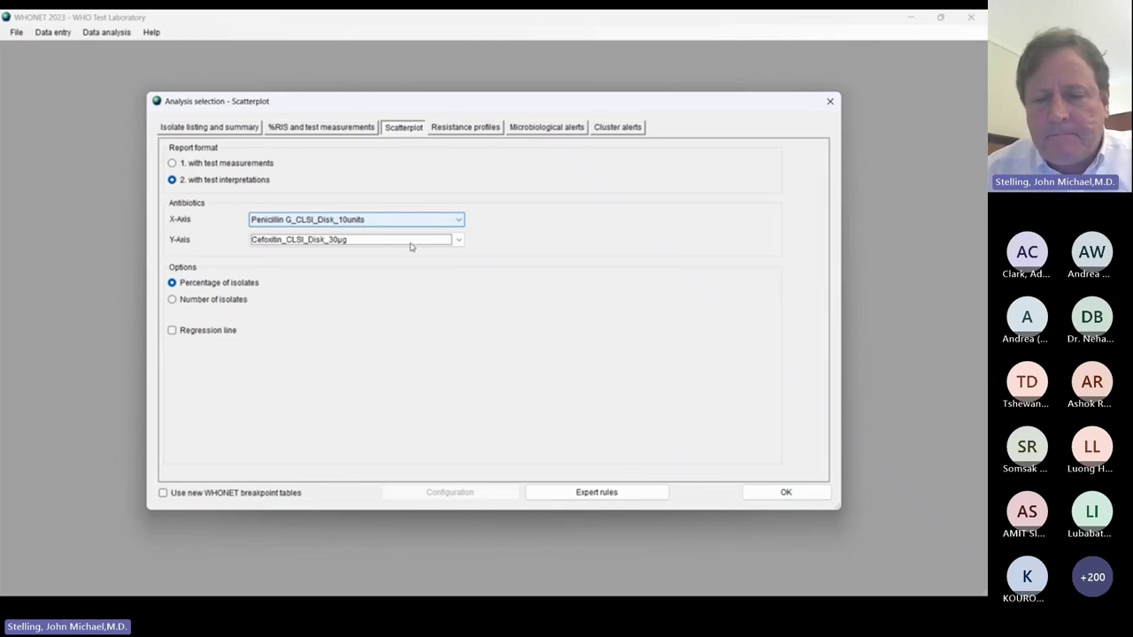
left_click(757, 490)
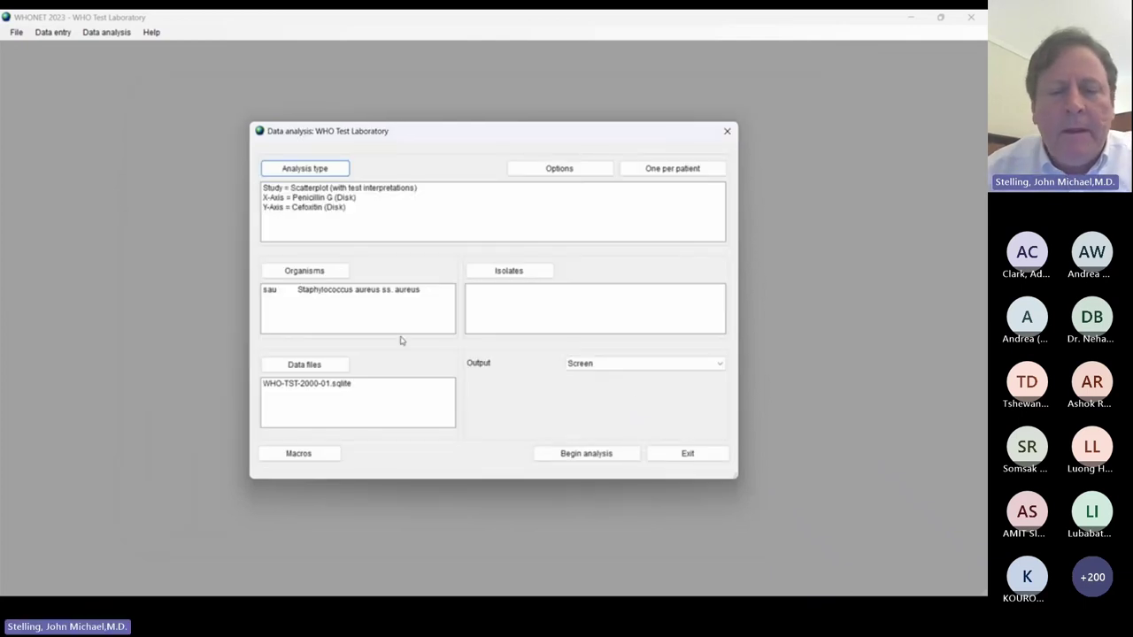
left_click(579, 455)
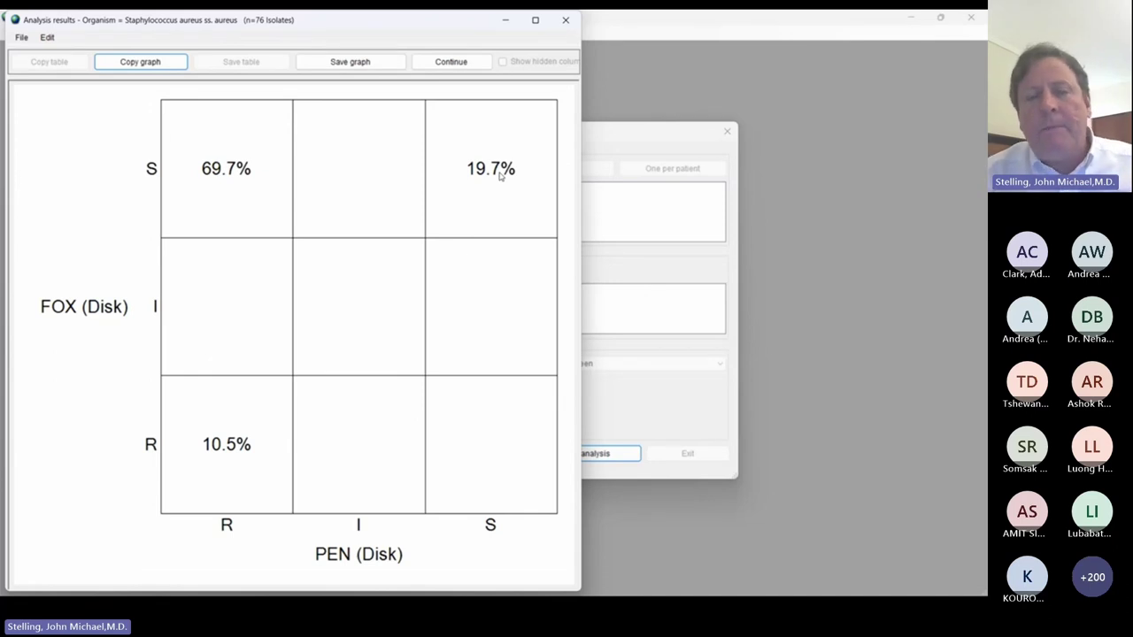
left_click(451, 62)
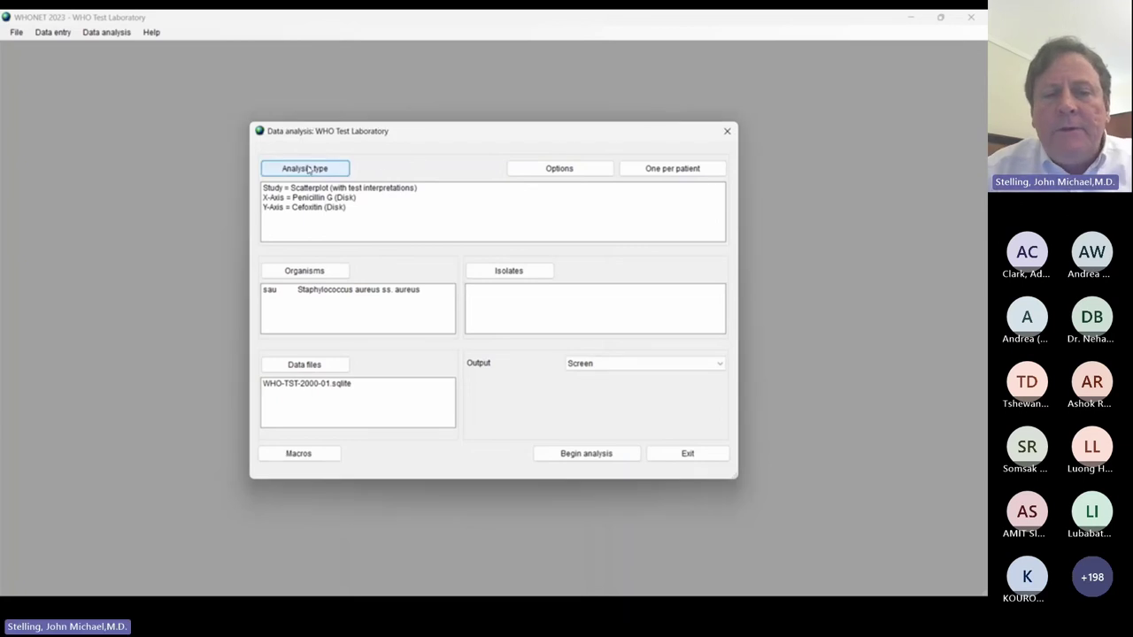
Step: Set the scatterplot's X-axis antibiotic to Erythromycin_CLSI_MIC and accept the analysis selection
left_click(307, 169)
left_click(368, 220)
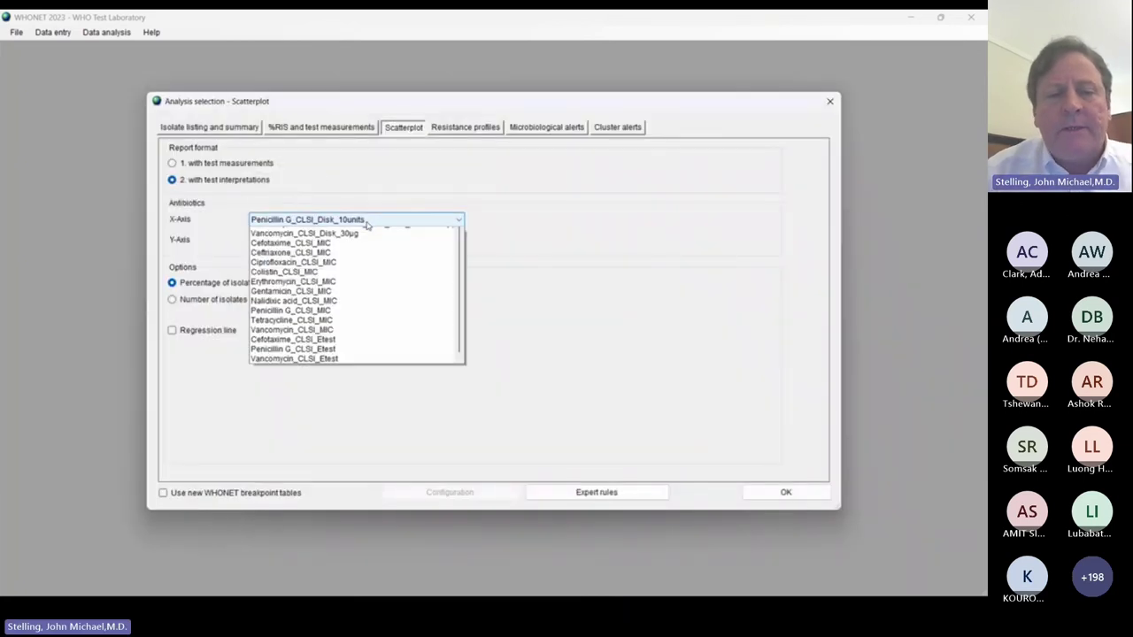
key("e")
key("Return")
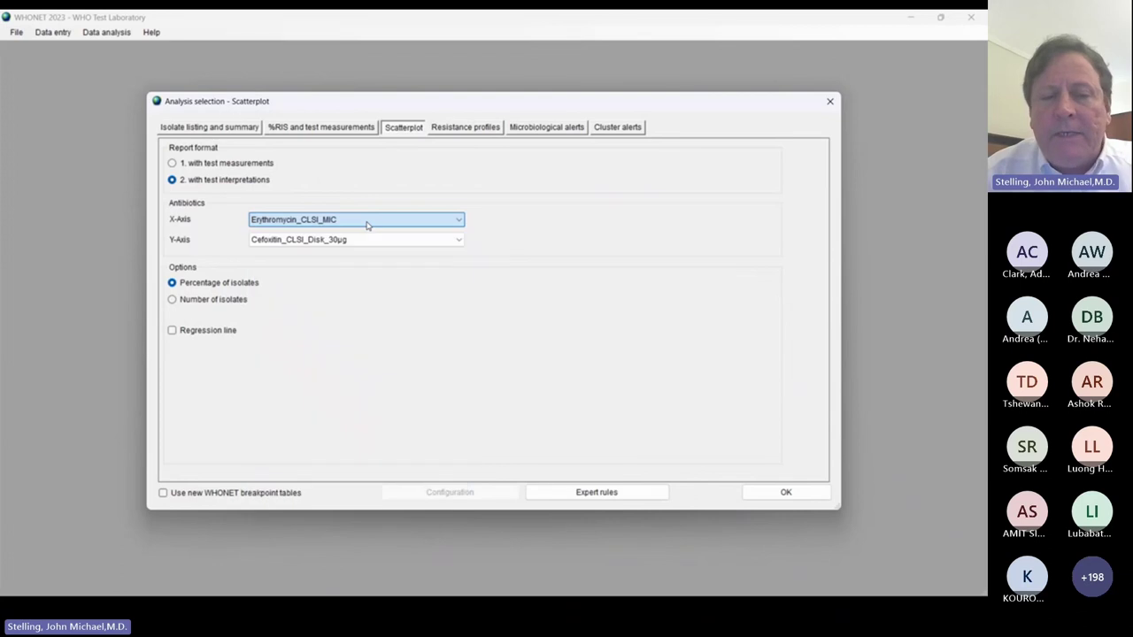
key("Return")
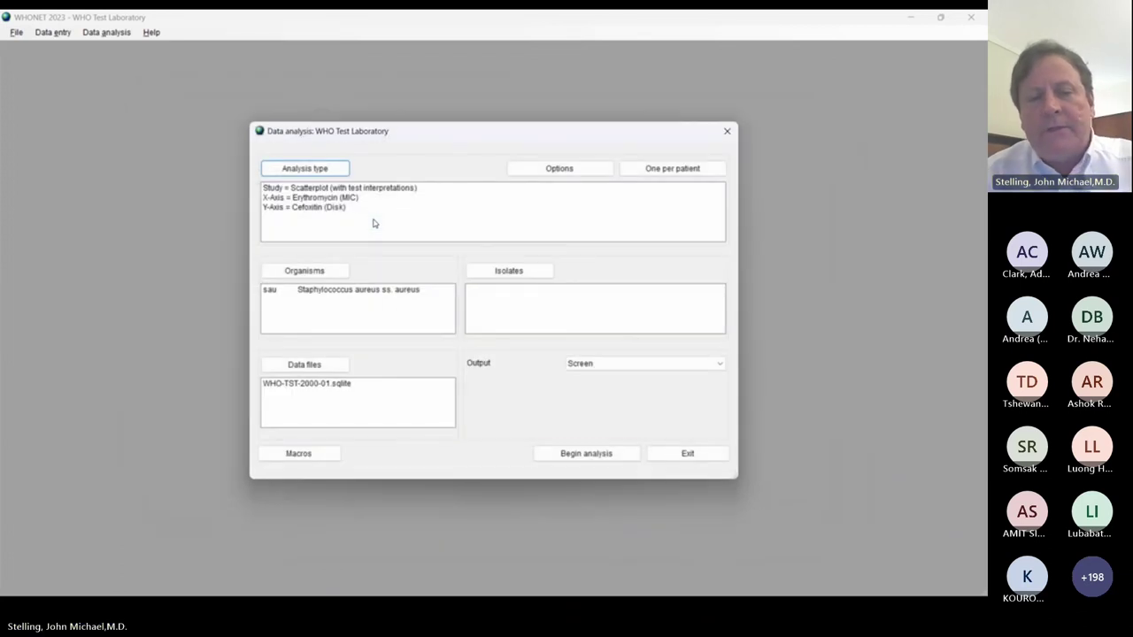
Step: Set the Staphylococcus aureus scatterplot's X-axis antibiotic to Erythromycin_CLSI_Disk_15µg and run the analysis
key("Return")
key("Return")
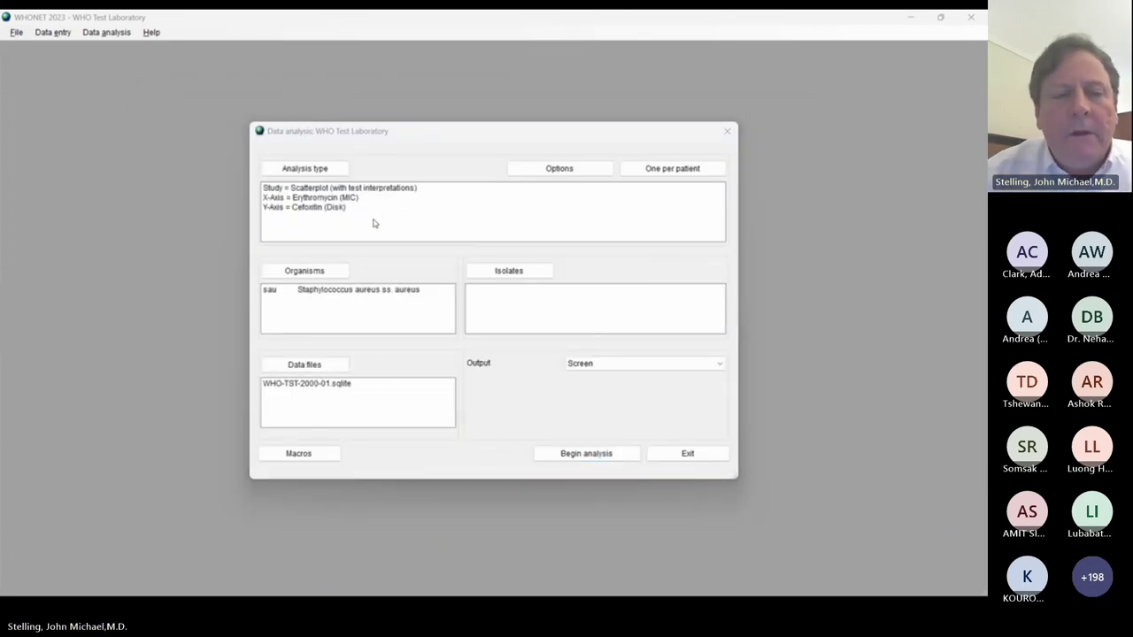
left_click(372, 224)
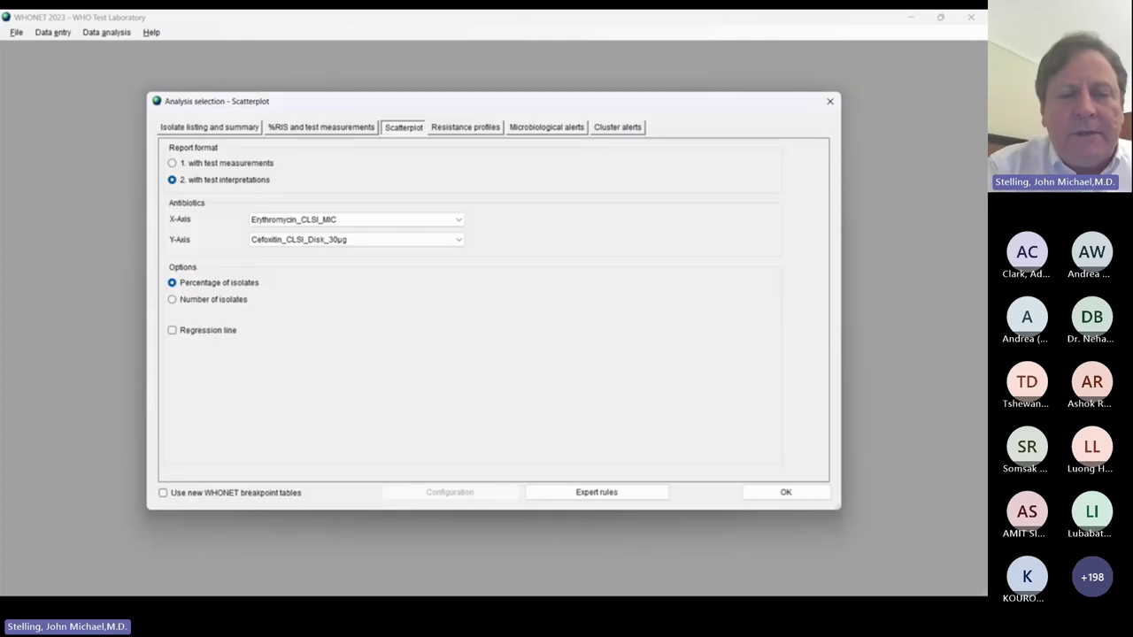
left_click(343, 220)
key("Up")
key("Up")
key("Up")
key("Up")
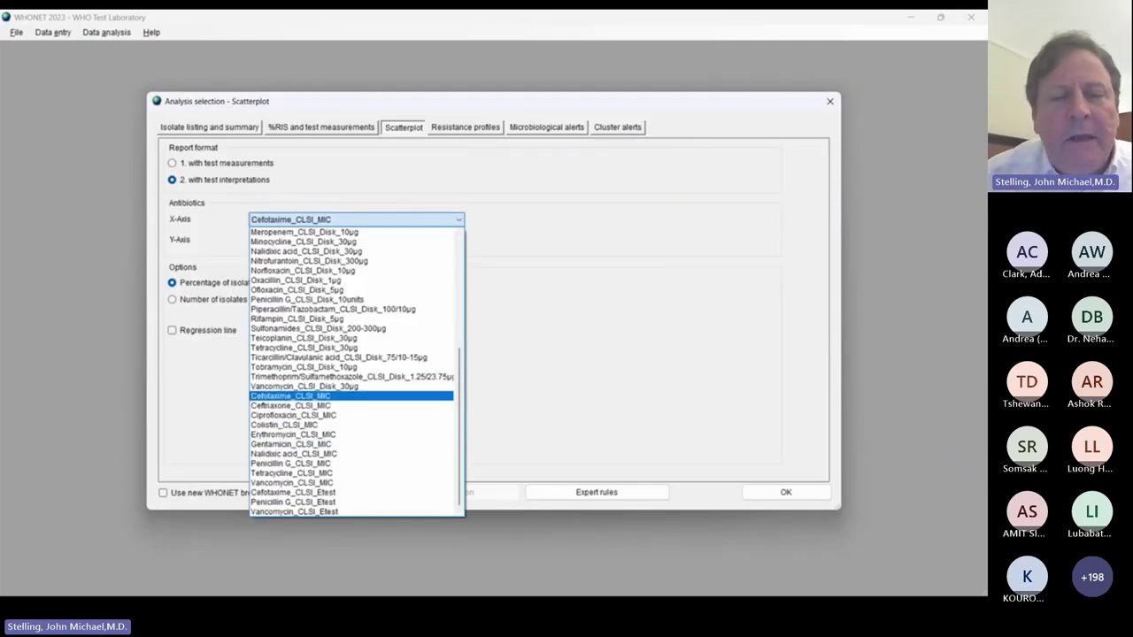
key("Page_Up")
key("Up")
key("Up")
key("Up")
key("Page_Down")
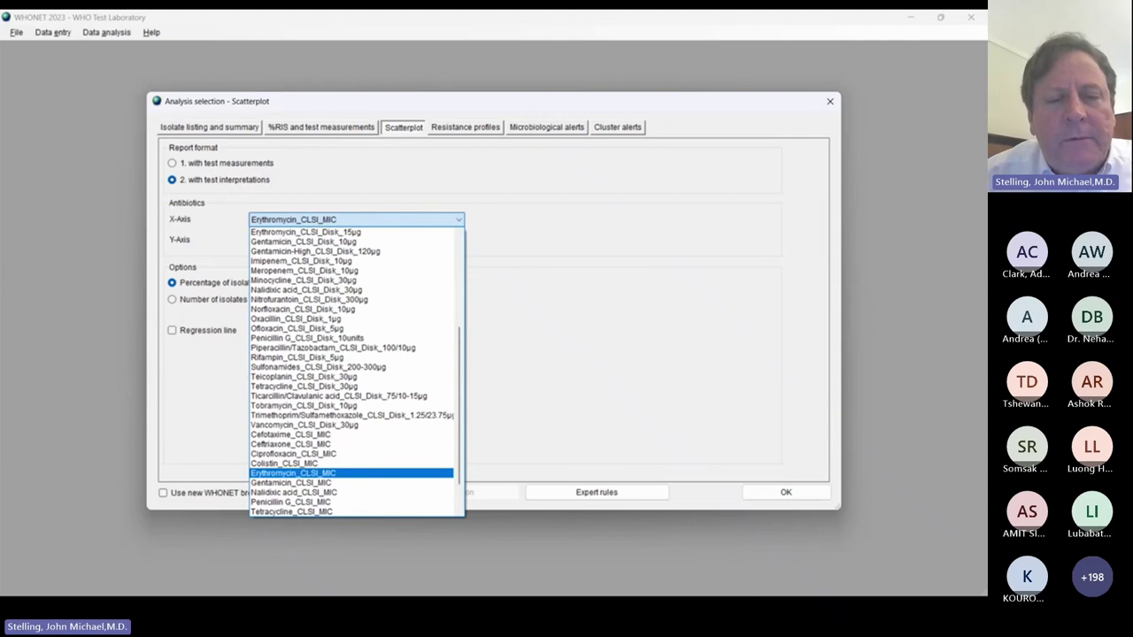
key("Page_Up")
key("Return")
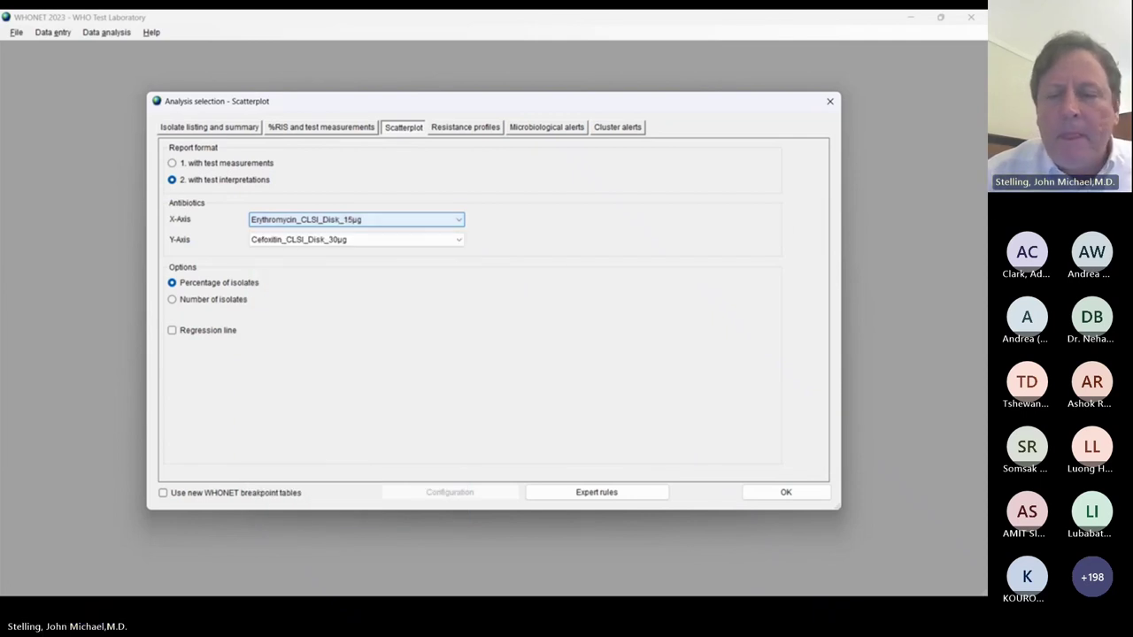
key("Return")
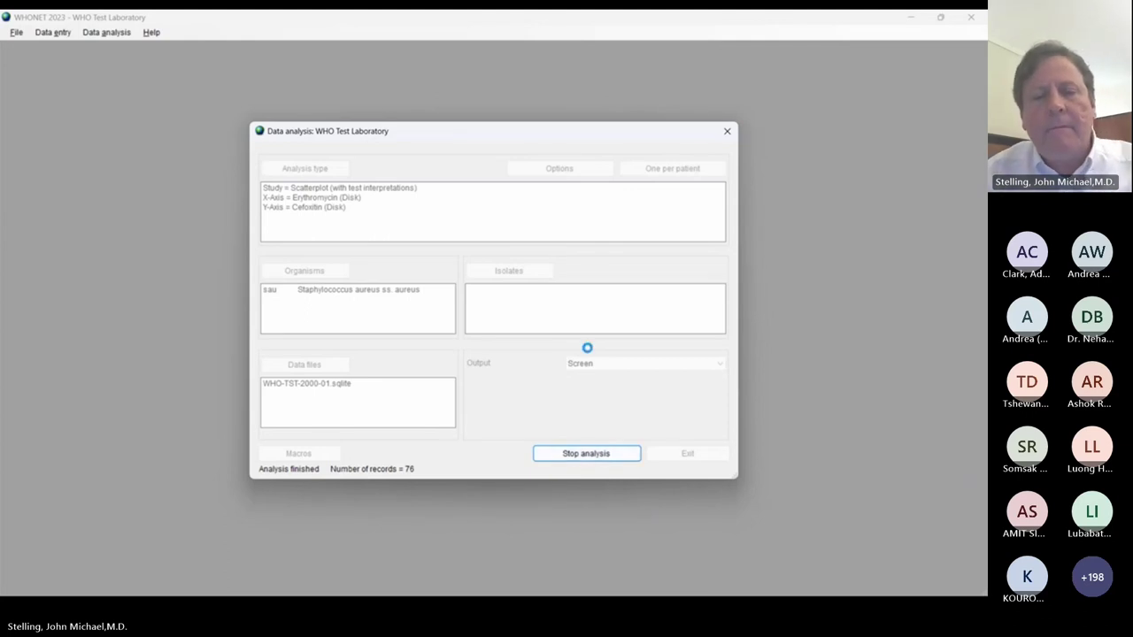
Step: Review the erythromycin and cefoxitin disk interpretation scatterplot and close the results
key("alt+Tab")
key("alt+Tab")
key("alt+Tab")
key("alt+Tab")
key("alt+Tab")
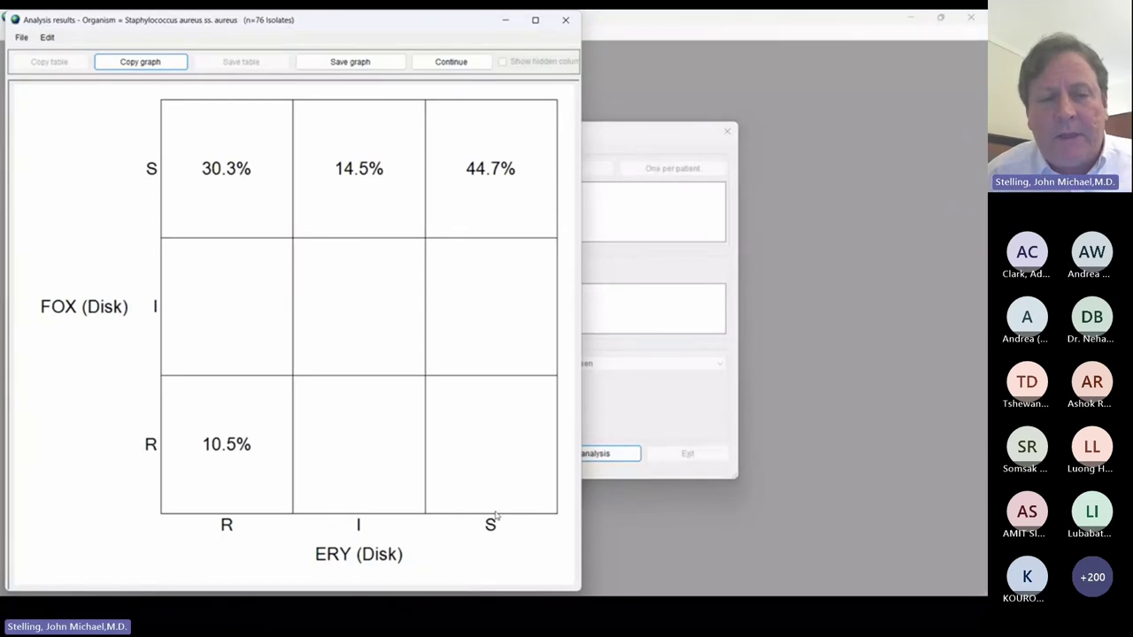
key("Escape")
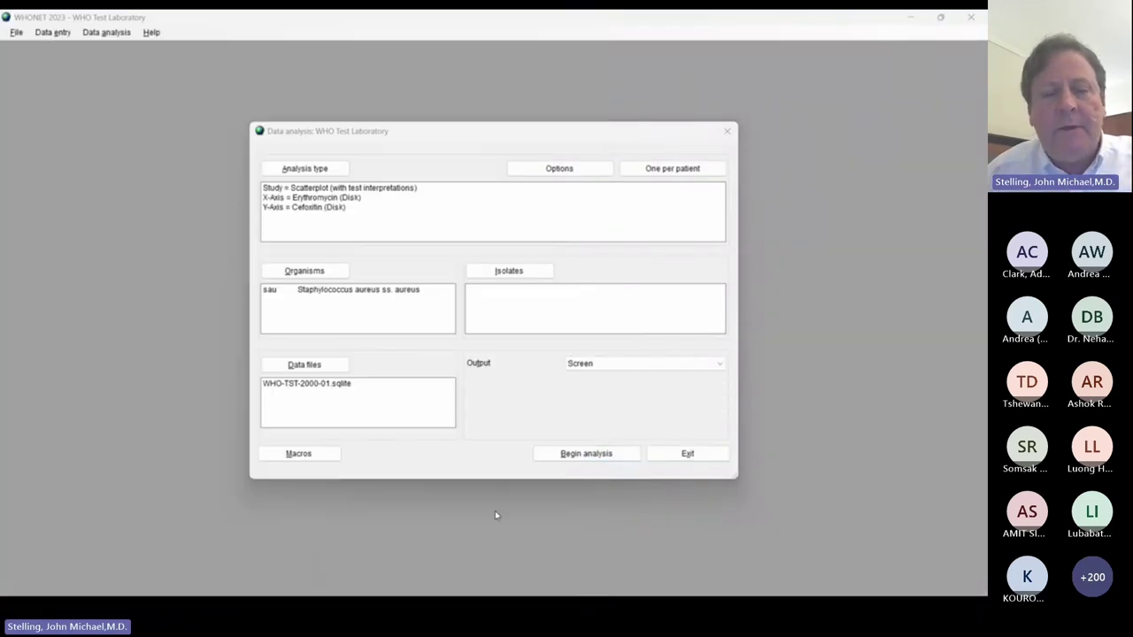
key("alt+Tab")
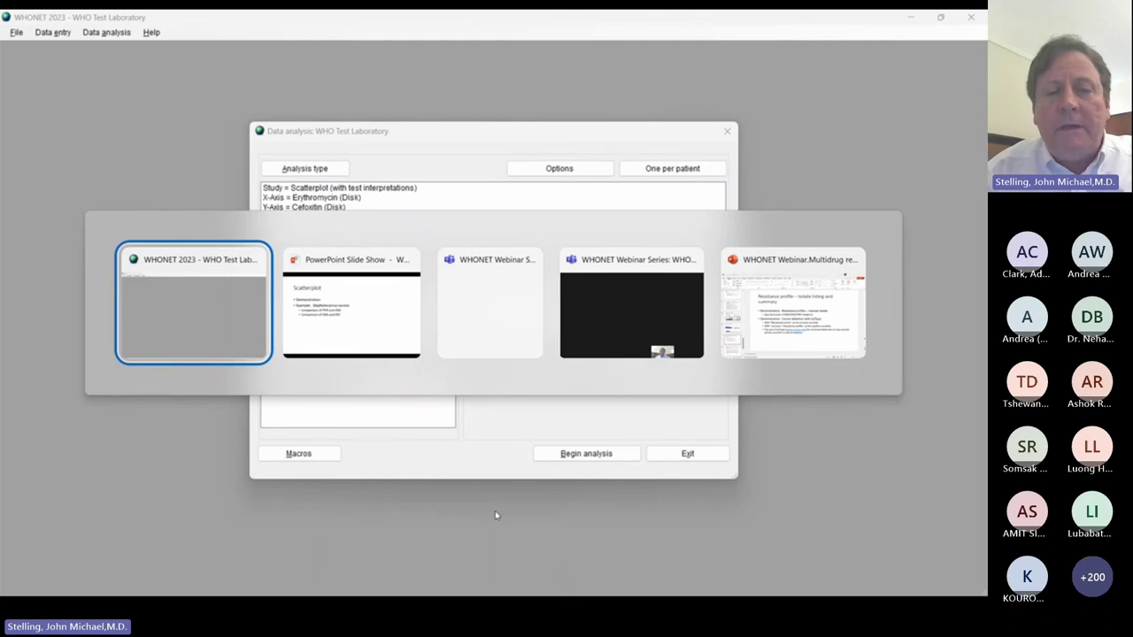
Step: Change the scatterplot's report format to test measurements, run it for erythromycin and cefoxitin disks, and close the results
left_click(304, 168)
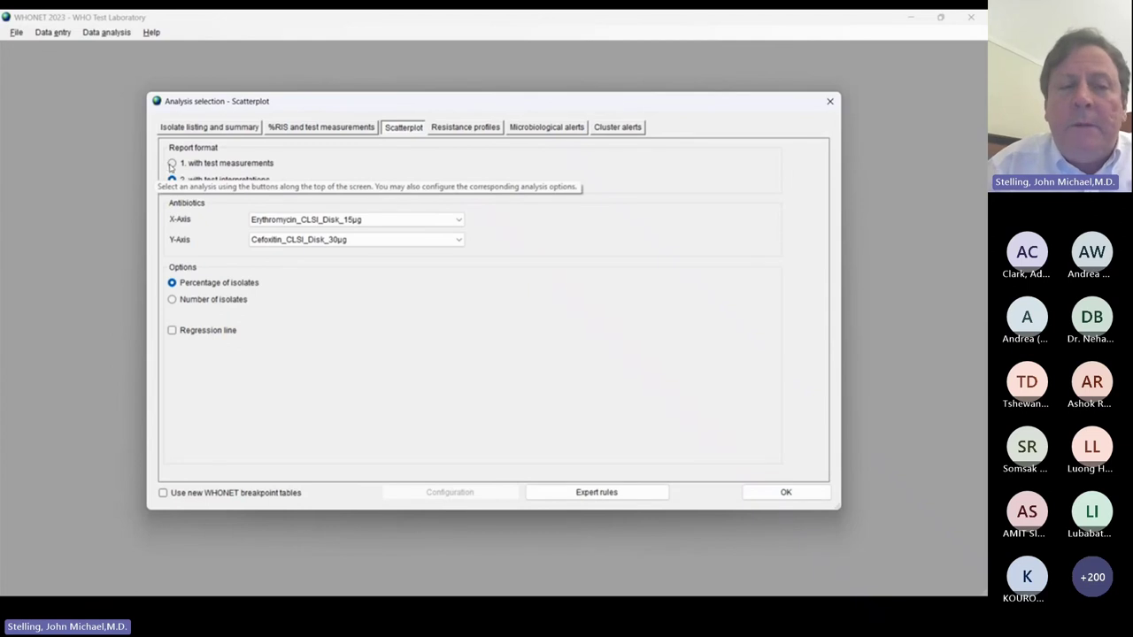
left_click(172, 164)
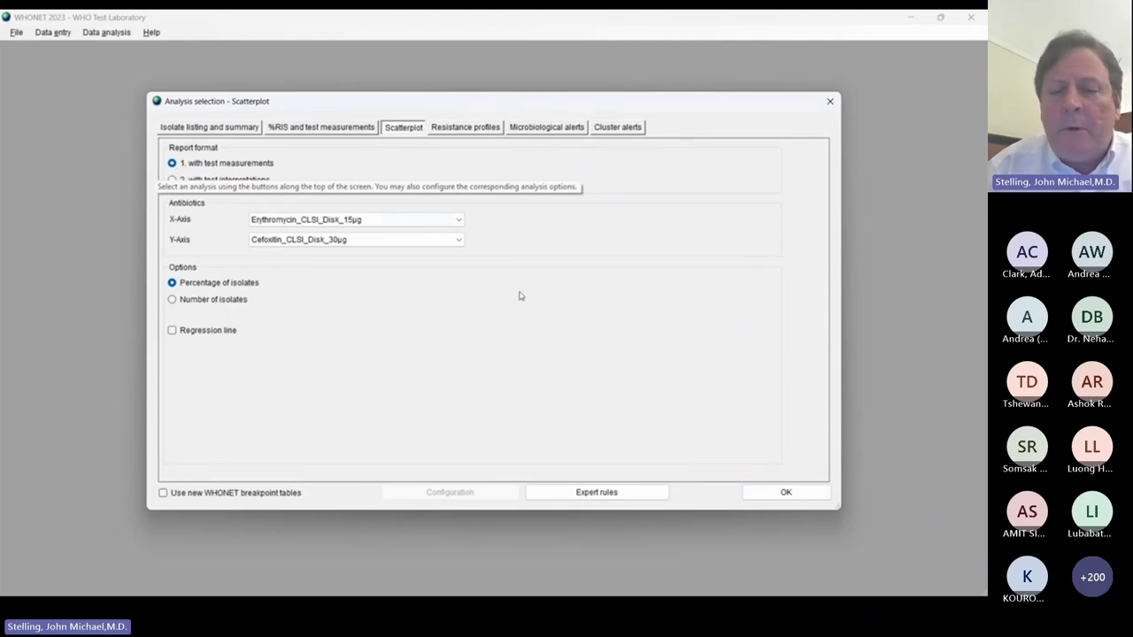
left_click(759, 496)
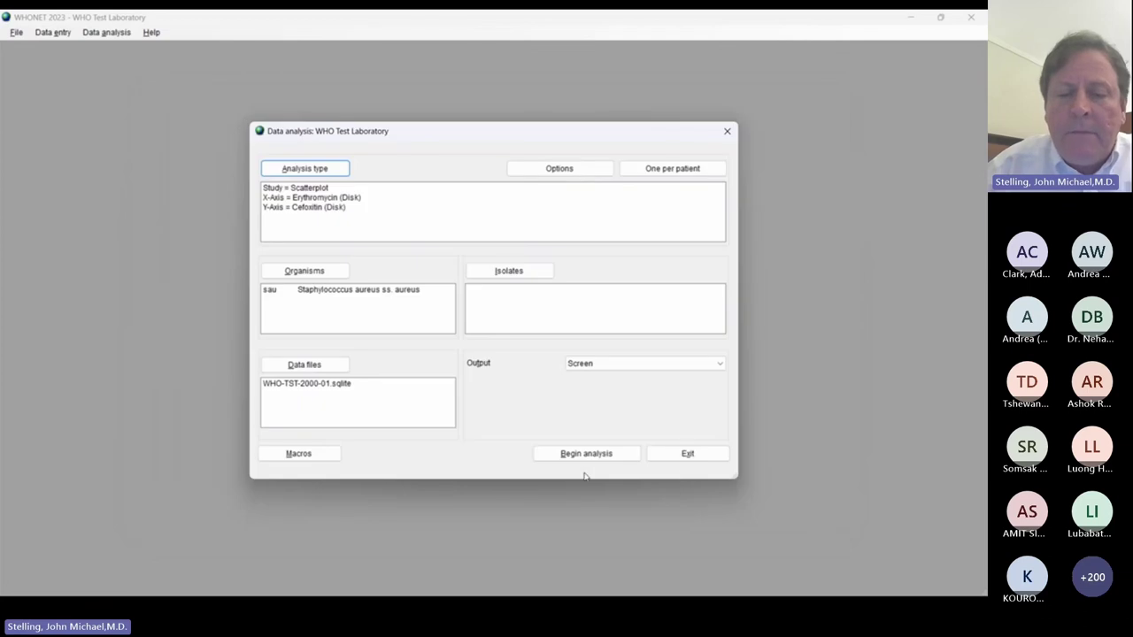
left_click(571, 455)
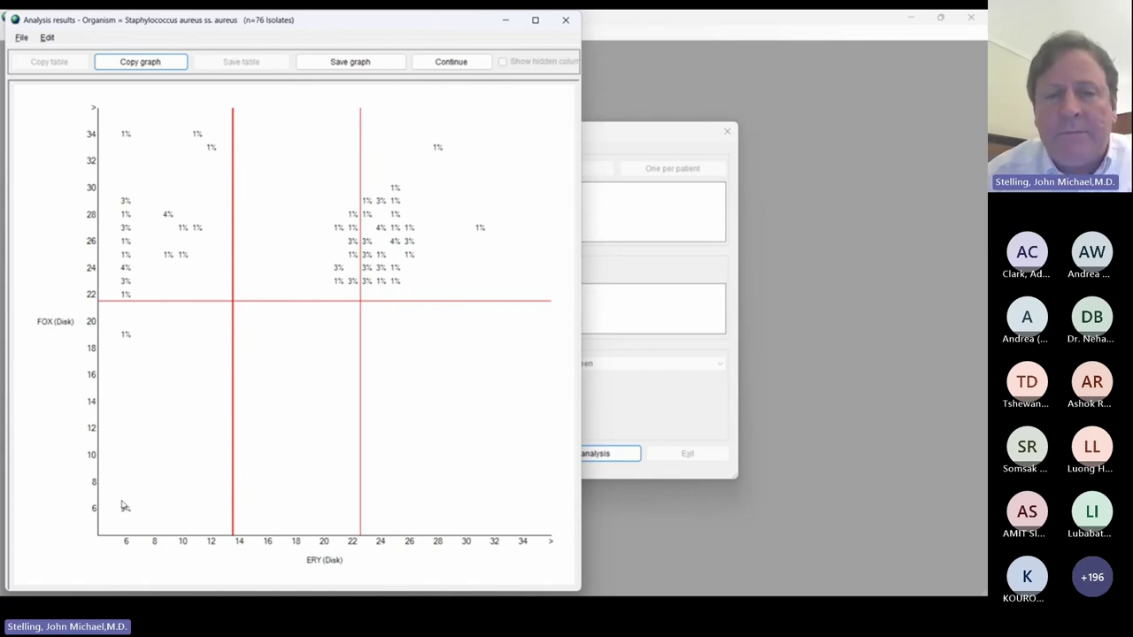
left_click(439, 61)
Step: Switch to the PowerPoint slide show and advance to the slide on two approaches to multidrug resistance in WHONET
key("alt+Tab")
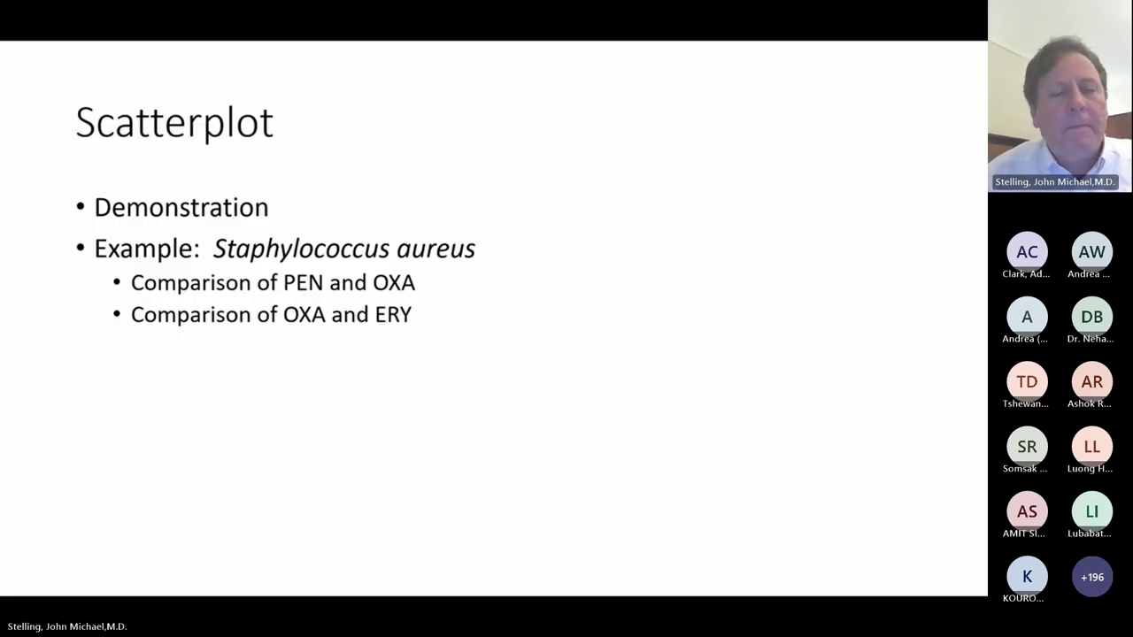
key("Right")
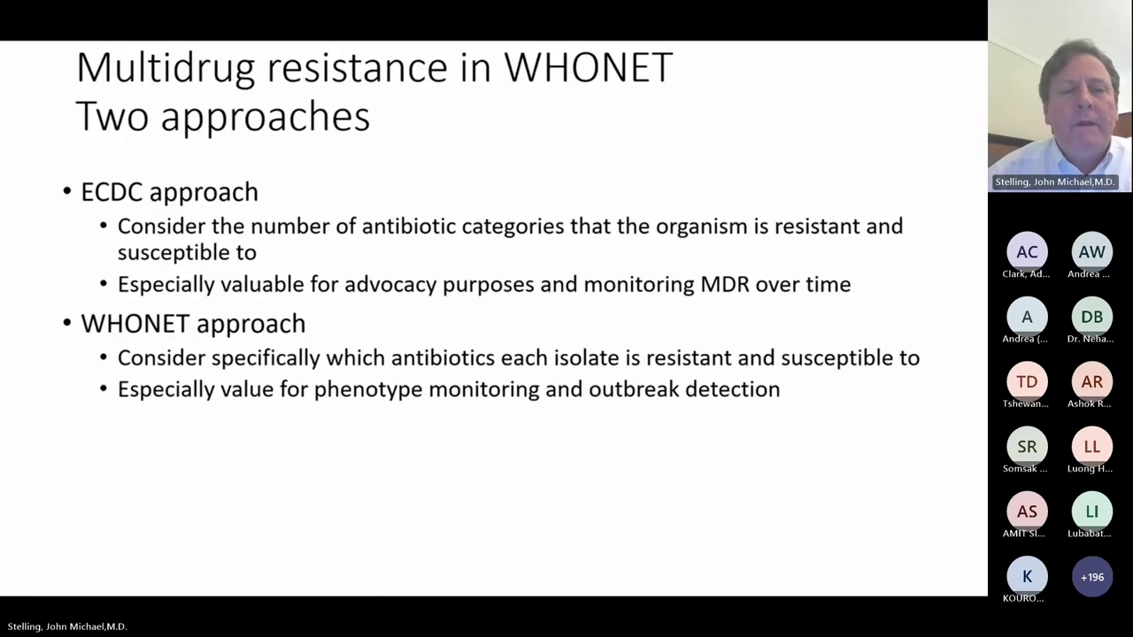
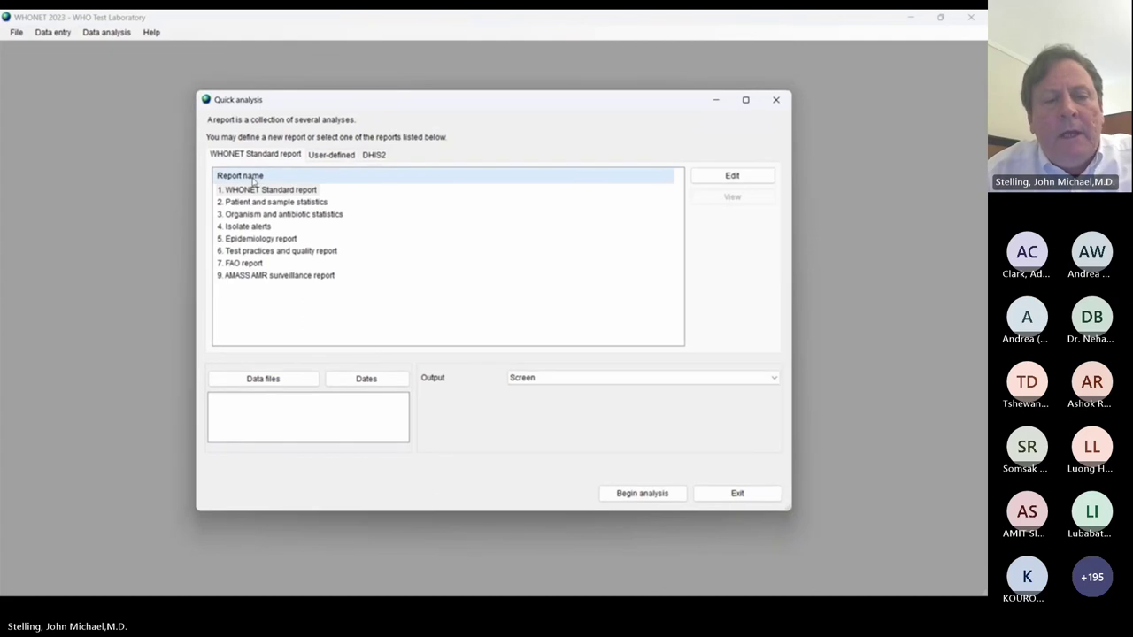
Step: Generate the Epidemiology report as a Microsoft Word document from the WHO-TST-2000-01.sqlite data file
left_click(282, 241)
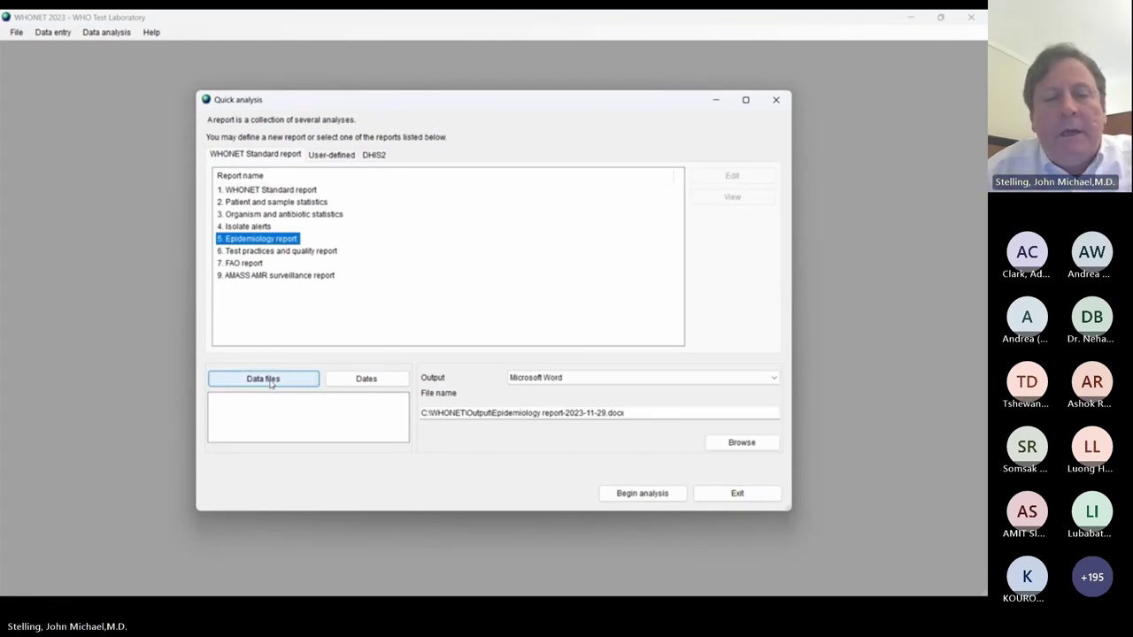
left_click(271, 383)
double_click(416, 169)
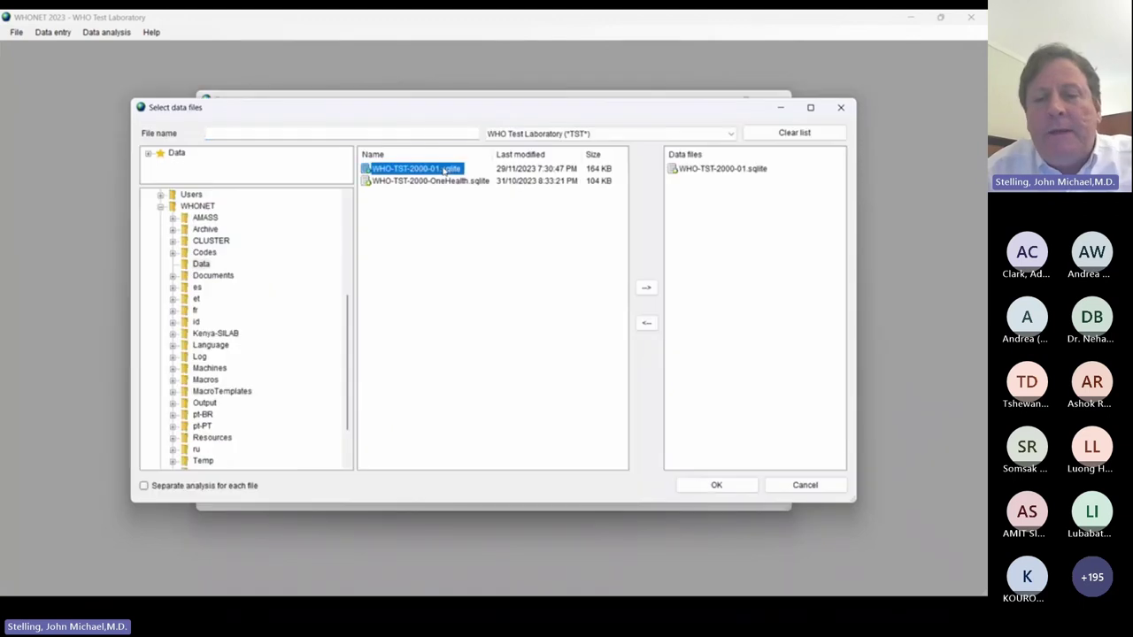
left_click(717, 485)
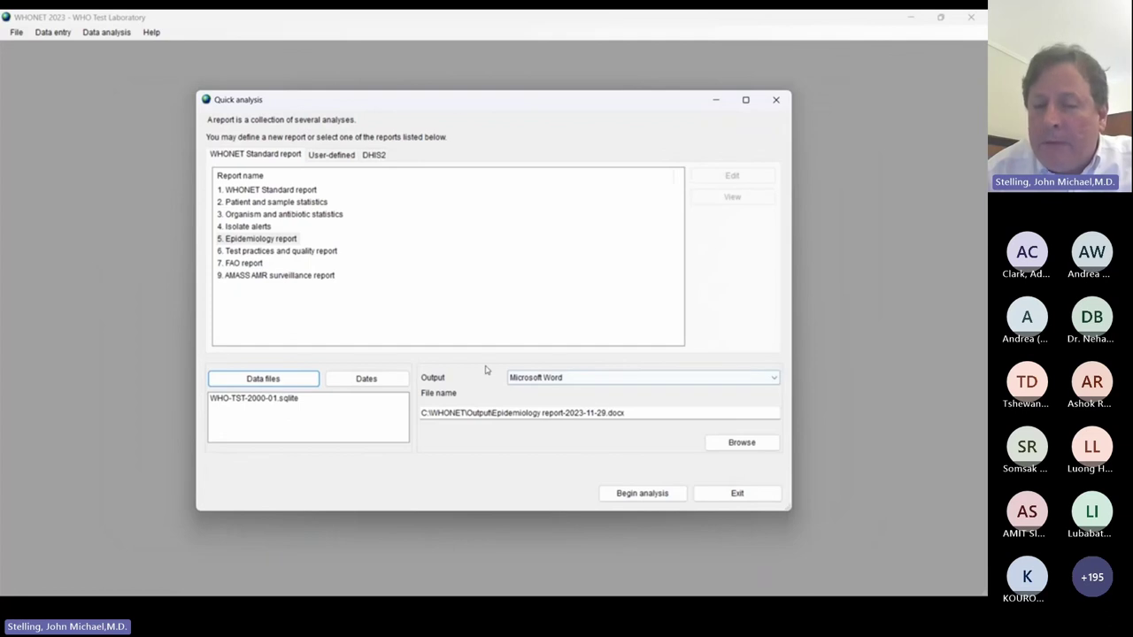
left_click(636, 496)
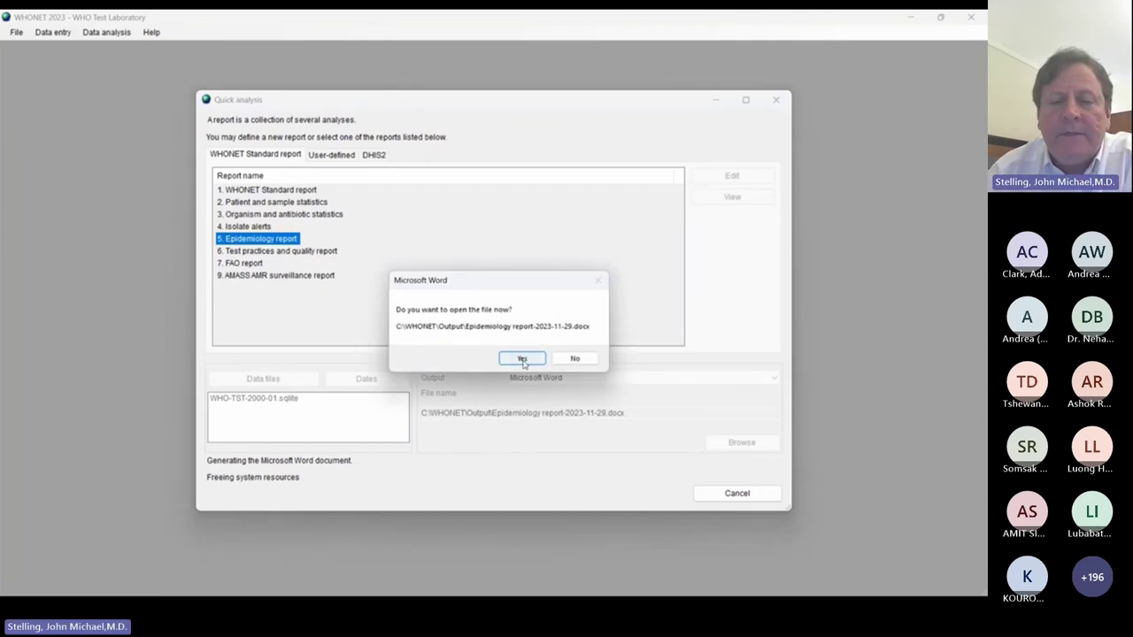
Step: Open the generated Epidemiology report-2023-11-29.docx and switch to it in Word
left_click(521, 358)
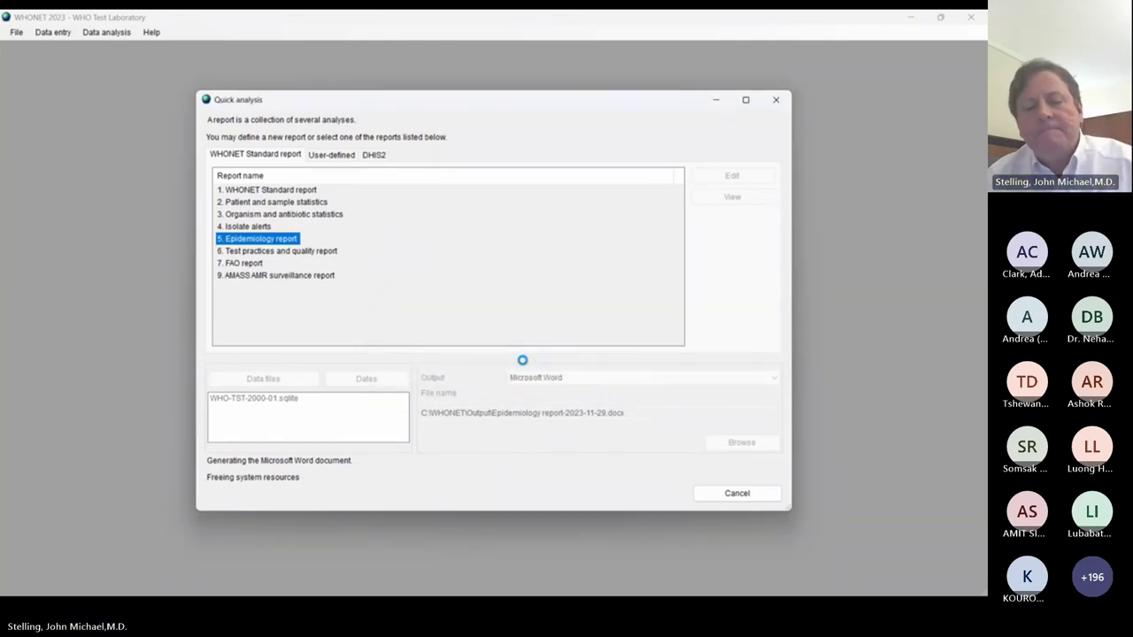
key("alt+Tab")
key("alt+Tab")
key("alt+Tab")
key("alt+Tab")
key("alt+Tab")
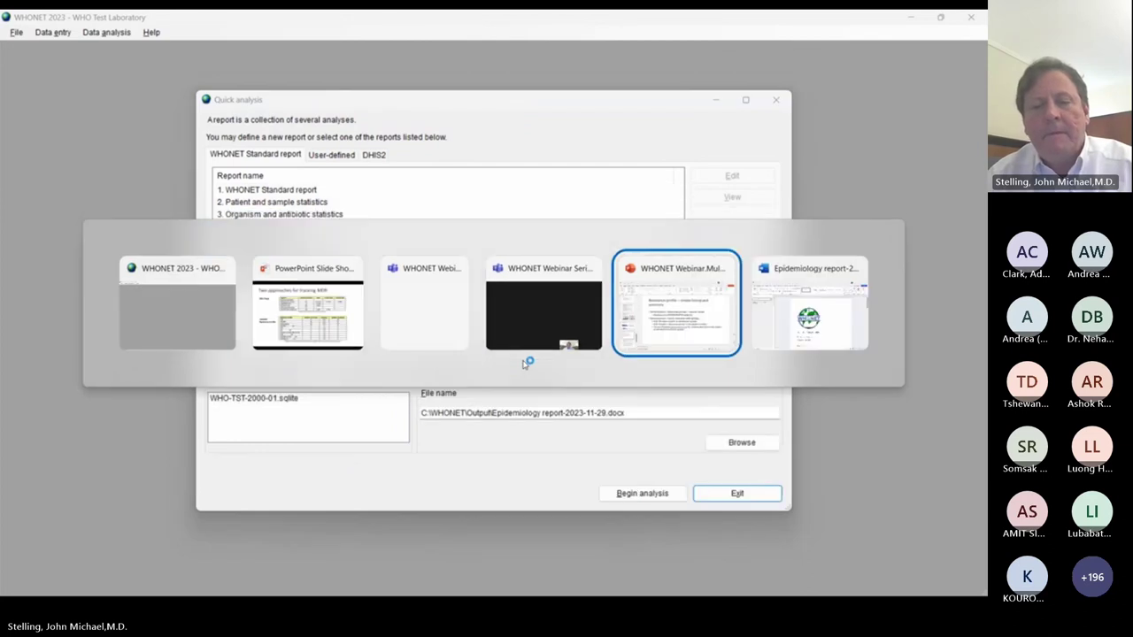
Step: Skim the Epidemiology report from the table of contents through to the antibiogram appendix
scroll(524, 362, "down", 5)
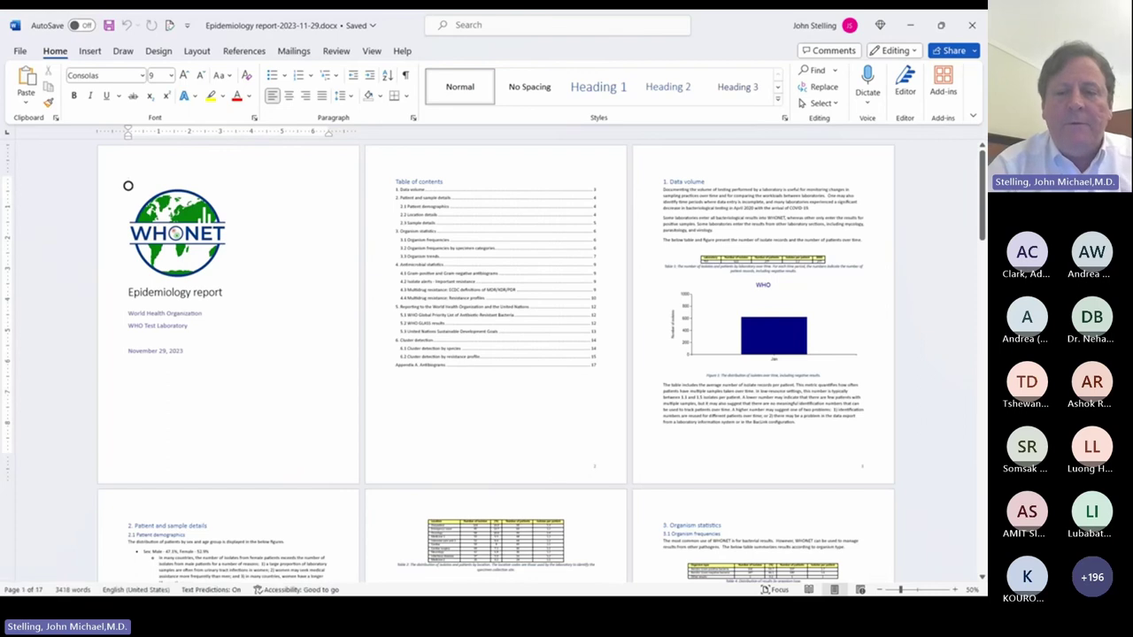
scroll(127, 185, "down", 5)
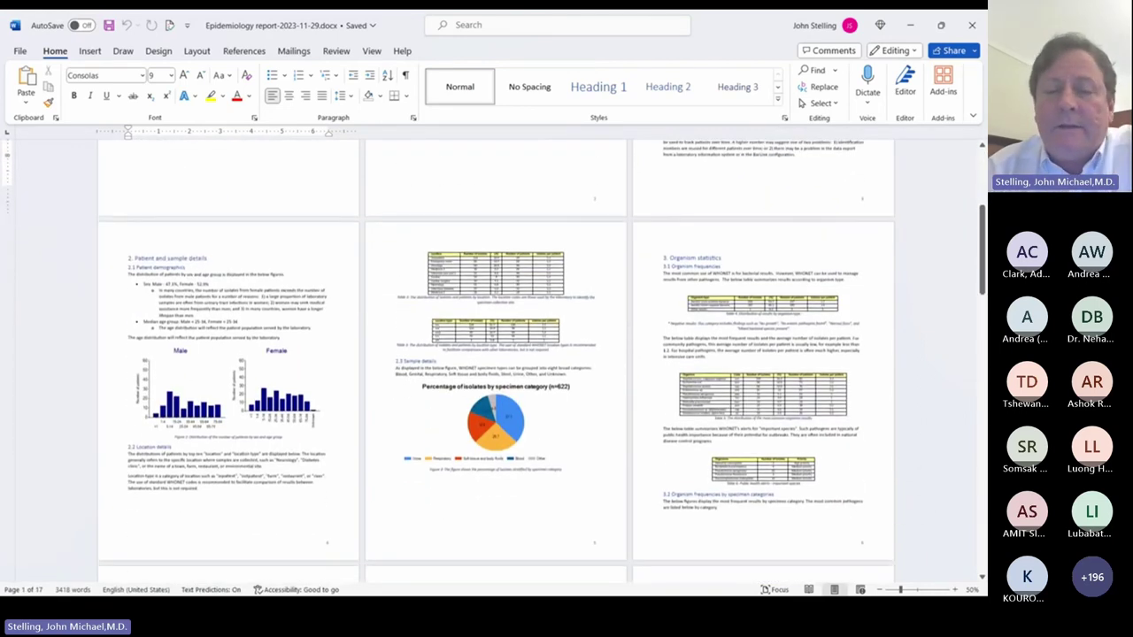
scroll(495, 361, "down", 2)
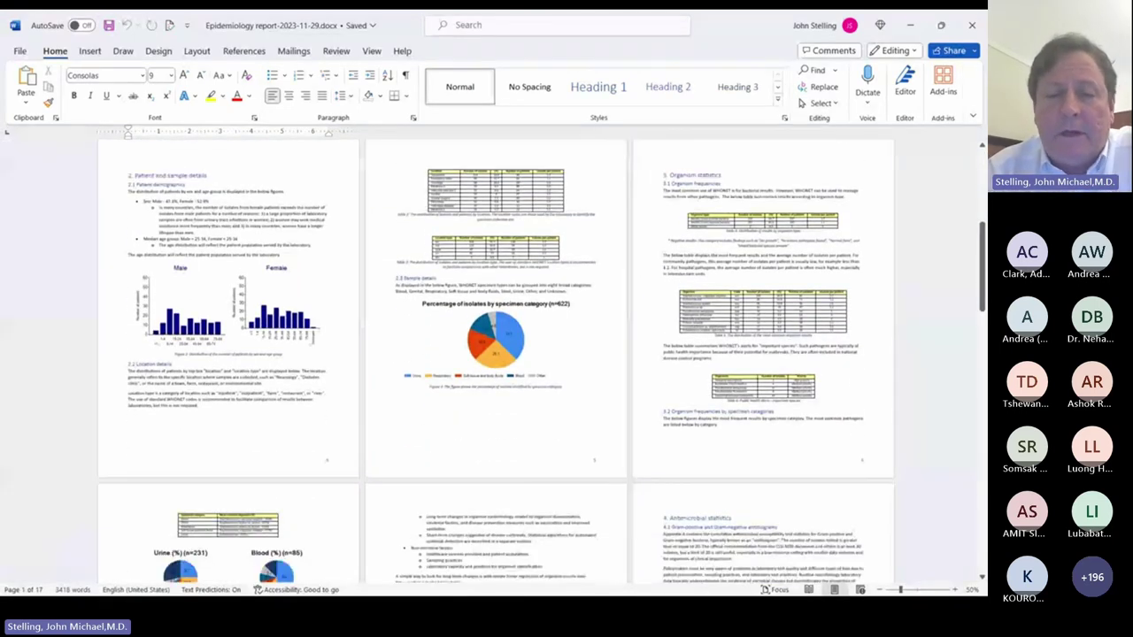
scroll(494, 361, "down", 9)
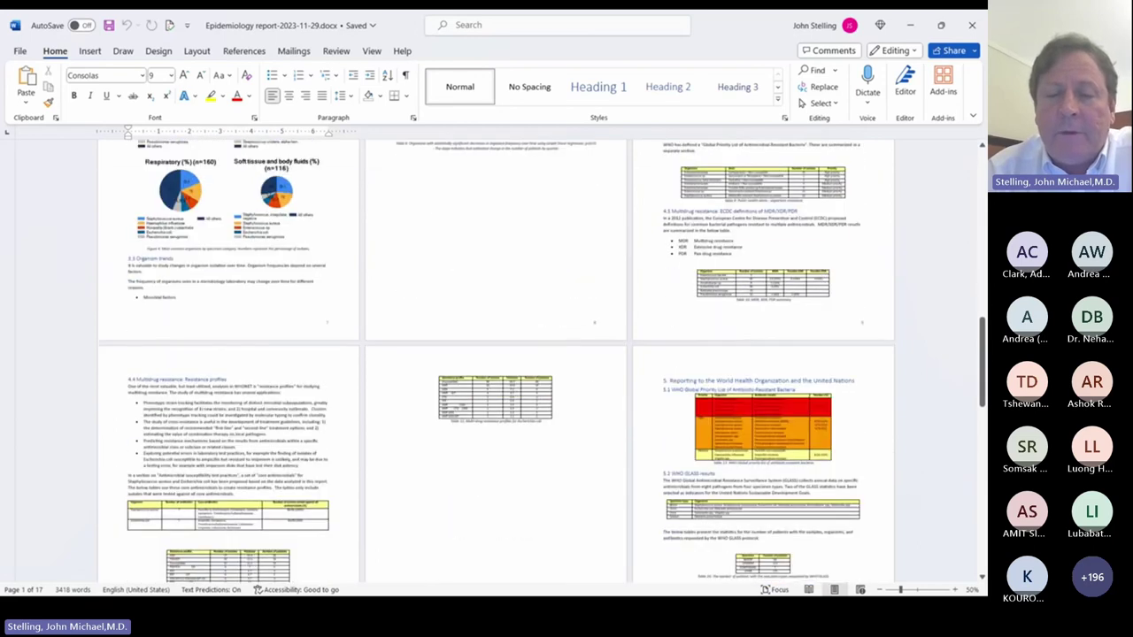
scroll(541, 361, "down", 8)
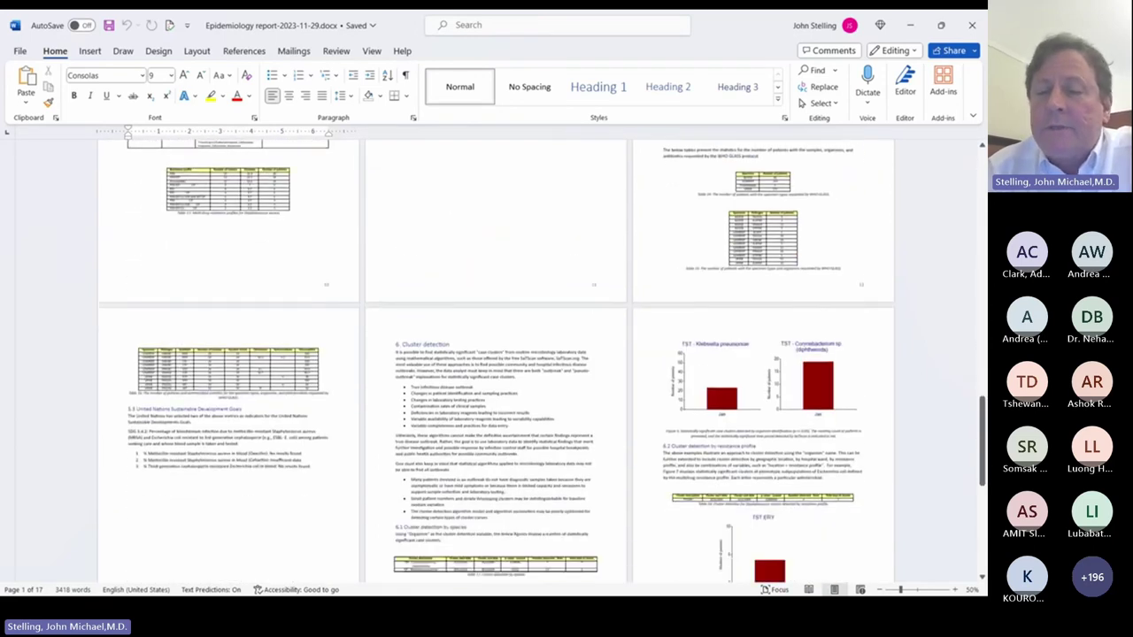
scroll(541, 361, "down", 5)
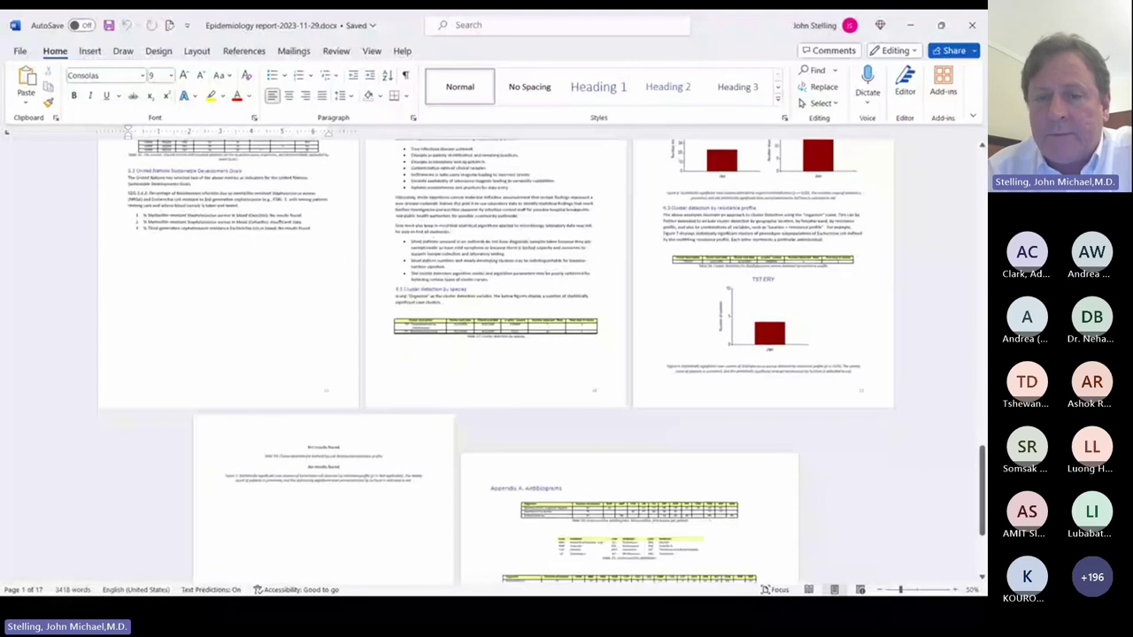
scroll(541, 361, "down", 3)
Step: Examine the MDR, XDR and PDR summary table in section 4.3 of the report at a readable magnification
scroll(542, 361, "up", 6)
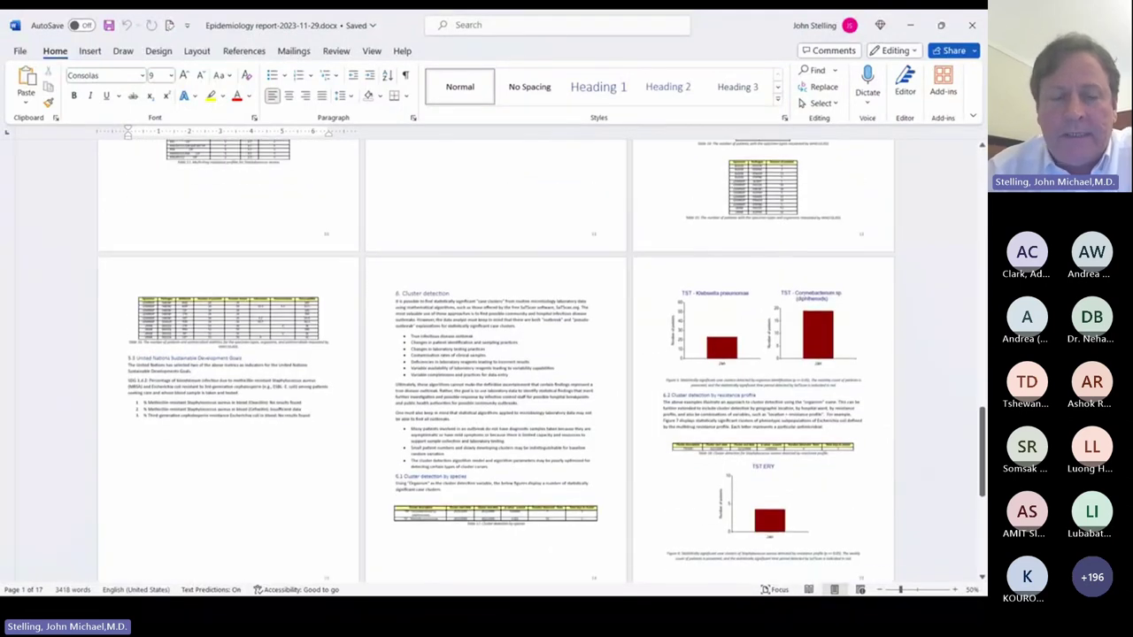
scroll(542, 361, "up", 4)
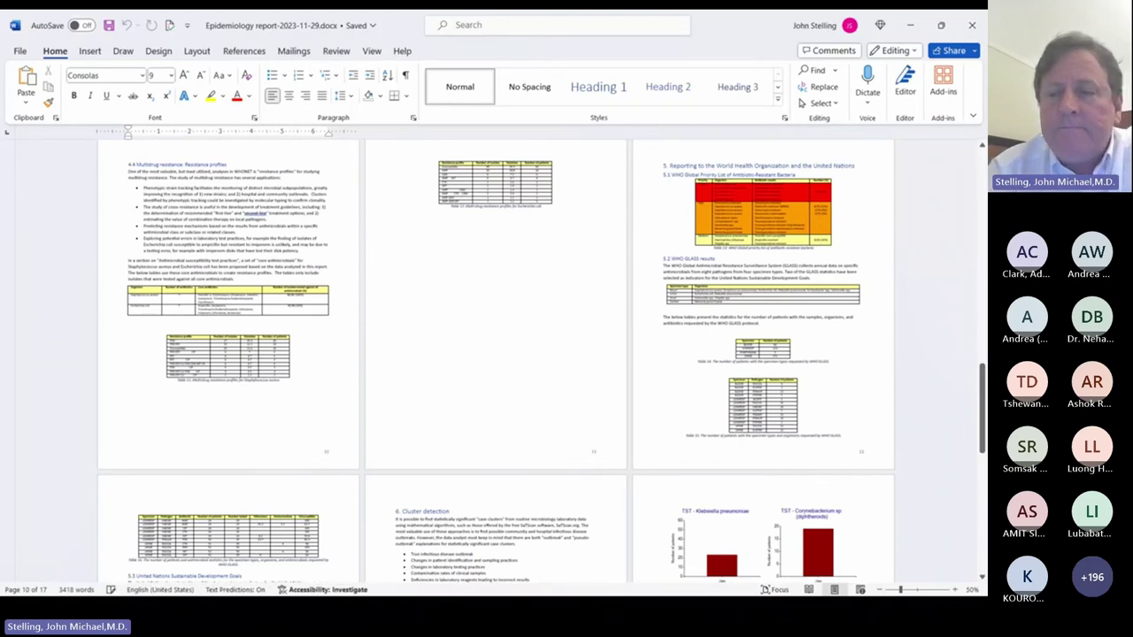
scroll(496, 361, "up", 6)
scroll(495, 362, "up", 6)
scroll(496, 361, "up", 1)
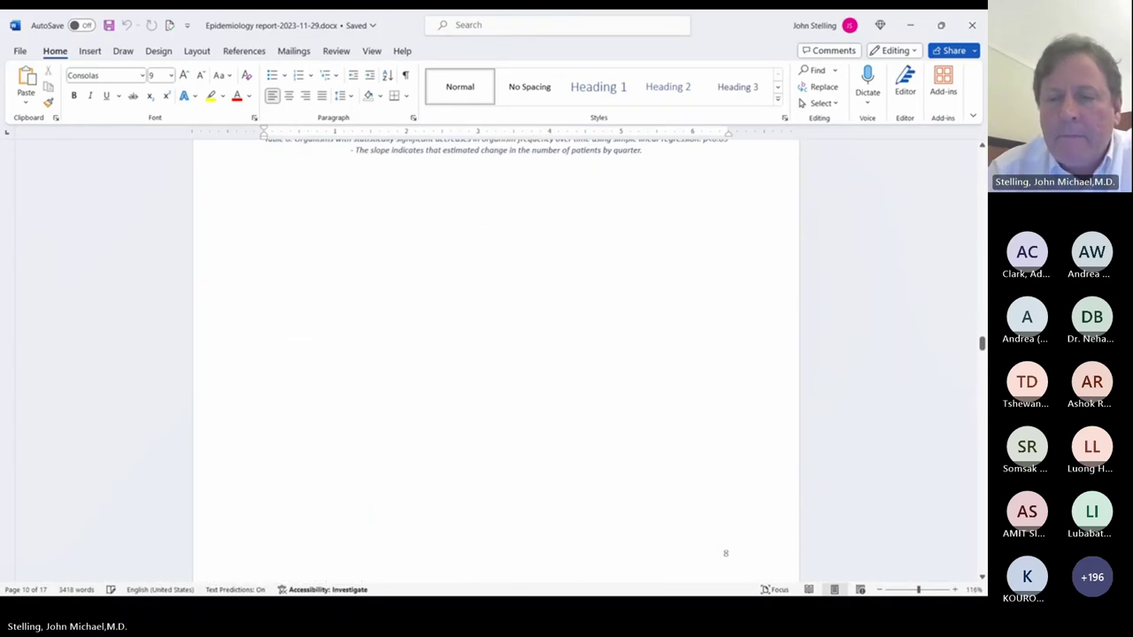
scroll(496, 362, "down", 10)
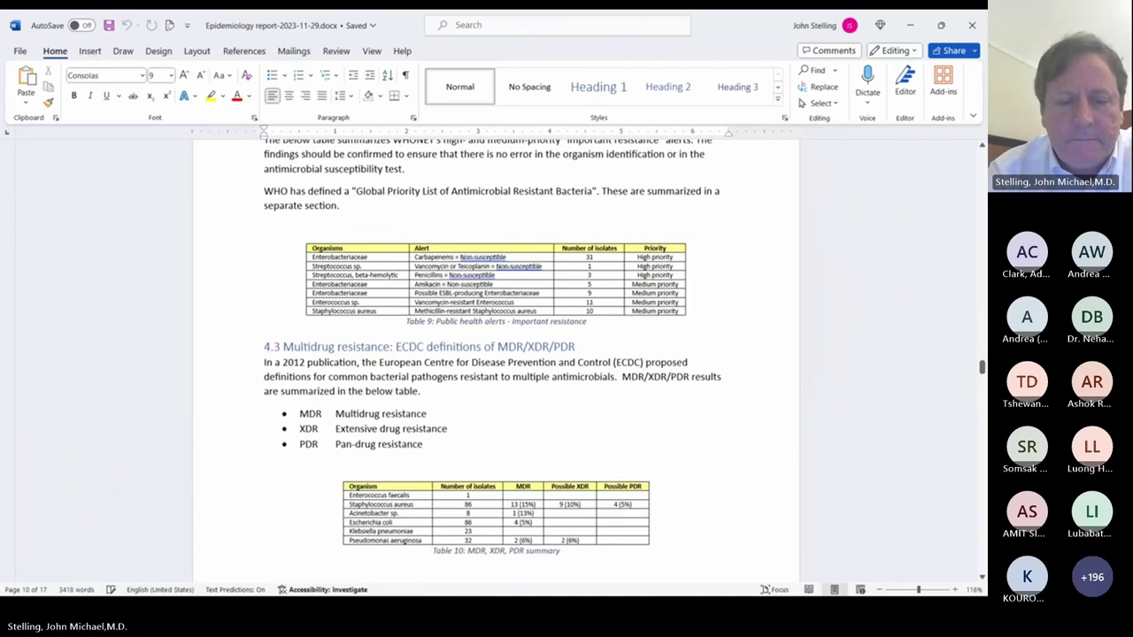
scroll(495, 361, "down", 3)
scroll(816, 470, "up", 7)
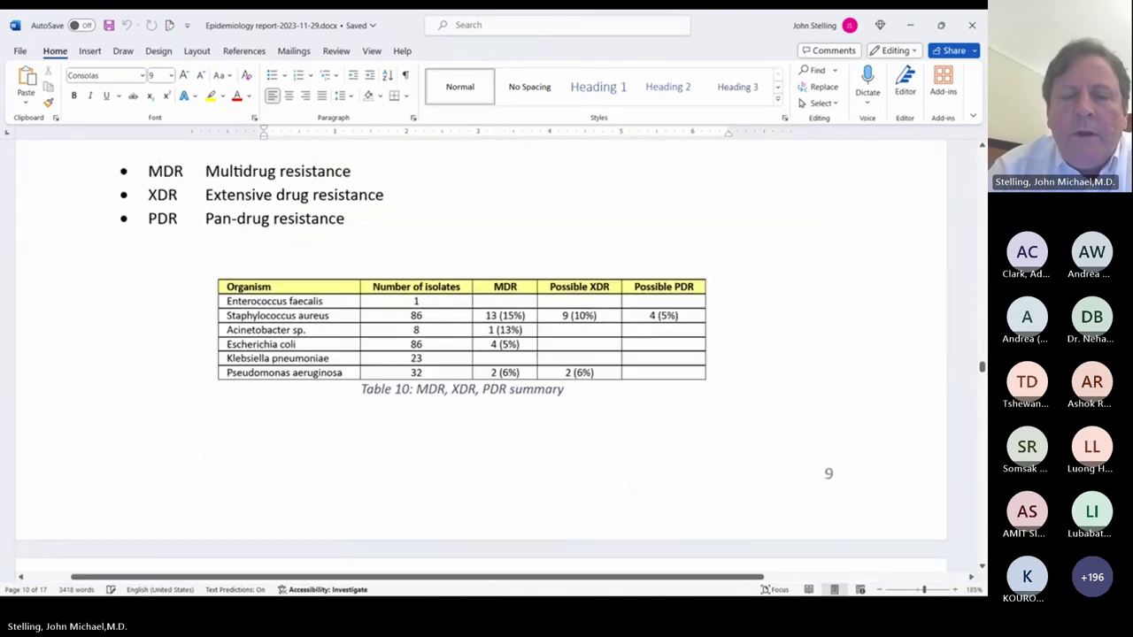
left_click(981, 147)
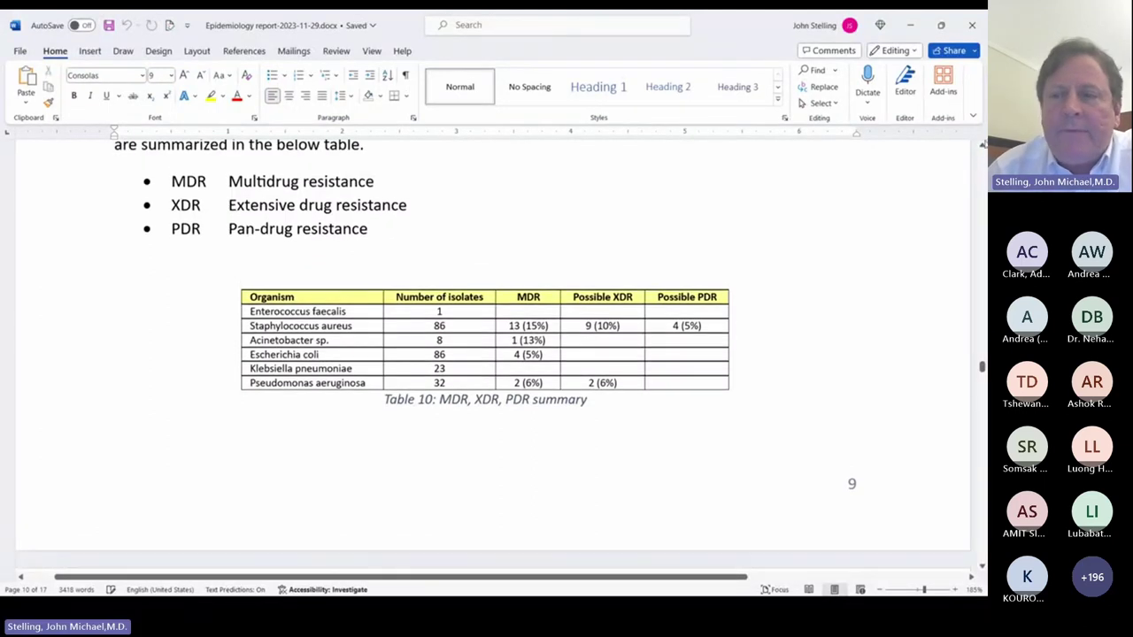
key("alt+p")
key("s")
key("p")
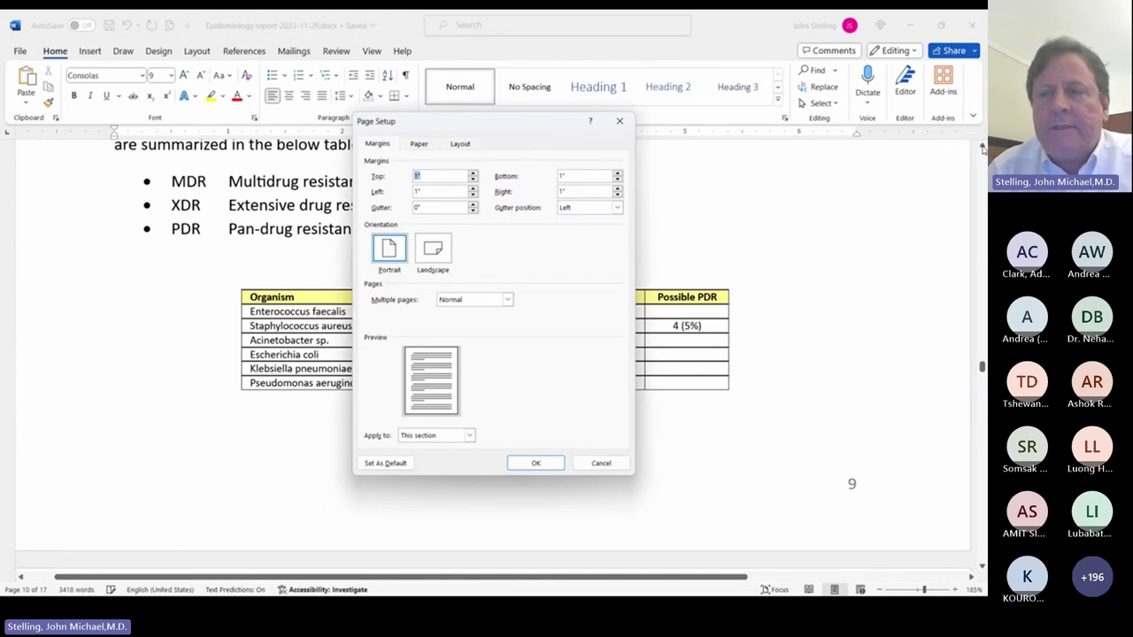
key("Escape")
Step: Examine the Staphylococcus aureus MDR, possible XDR and possible PDR entries in the section 4.3 summary table
left_click(981, 147)
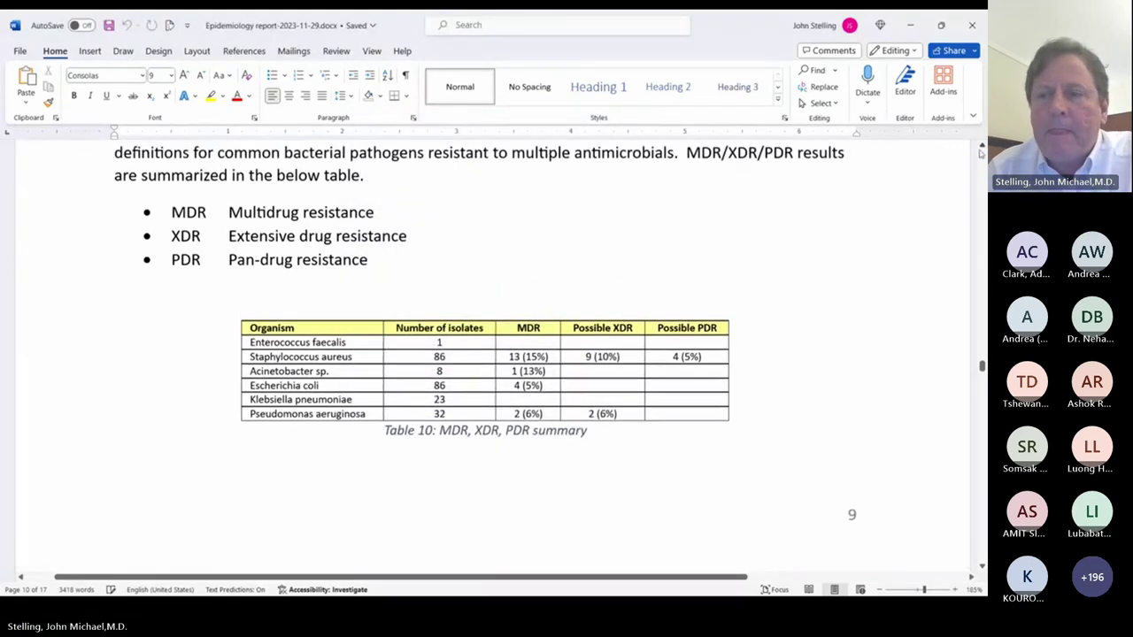
scroll(980, 147, "up", 2)
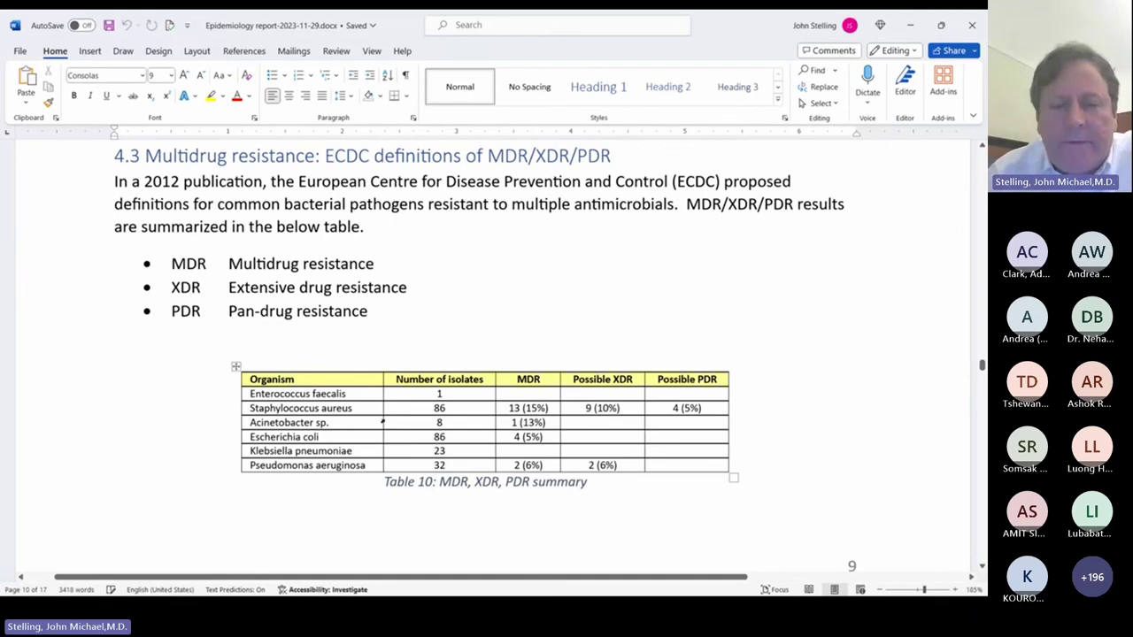
left_click(513, 408)
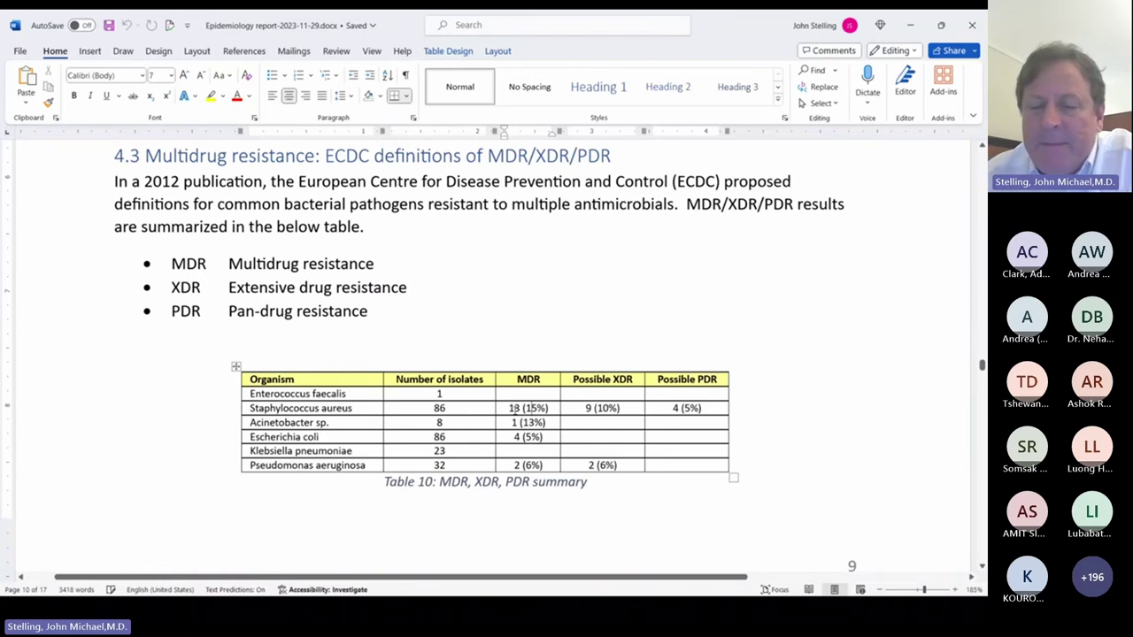
left_click(587, 408)
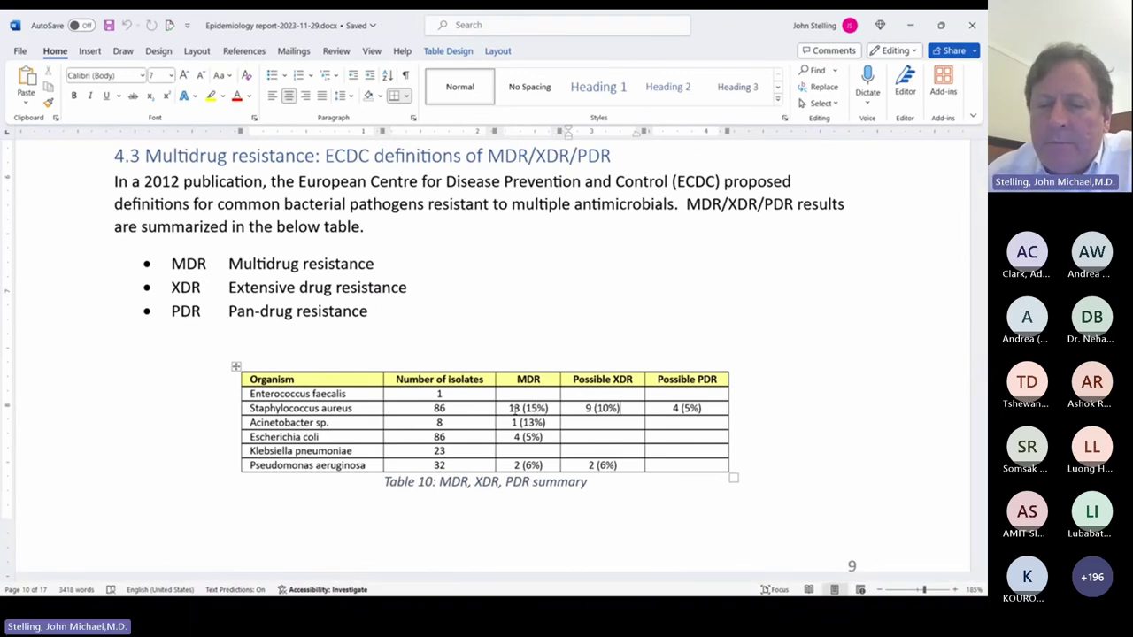
left_click(681, 408)
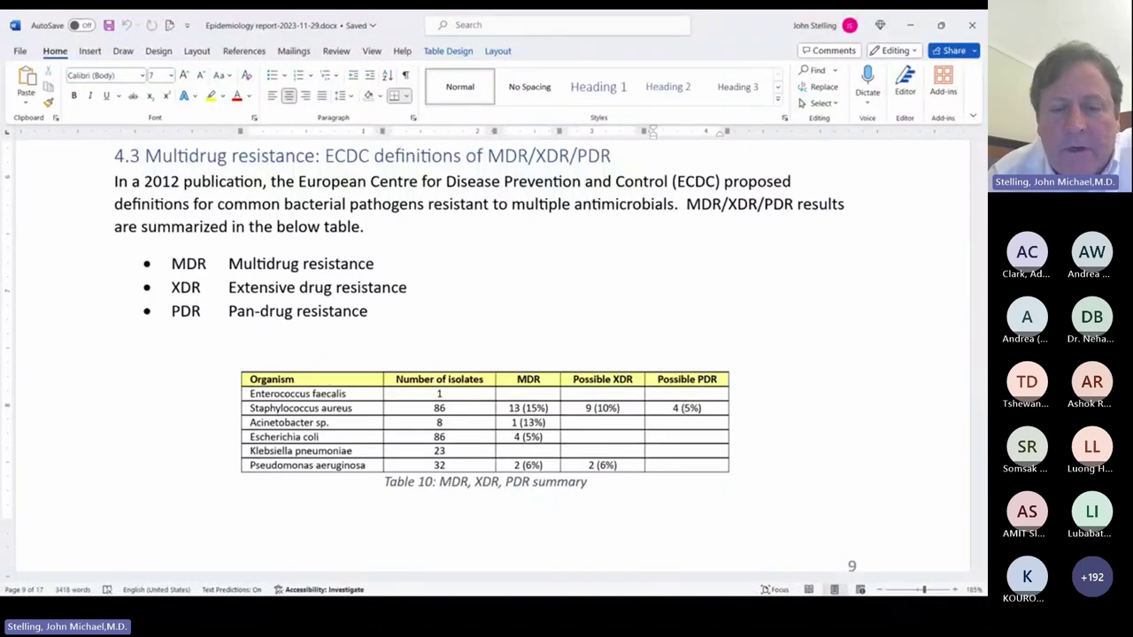
Step: Go to Table 11 with the Staphylococcus aureus resistance profiles, enlarge it, and highlight the PEN ERY CLI FOX GEN SXT CIP profile
scroll(512, 408, "down", 1)
scroll(512, 408, "down", 1)
scroll(485, 380, "down", 1)
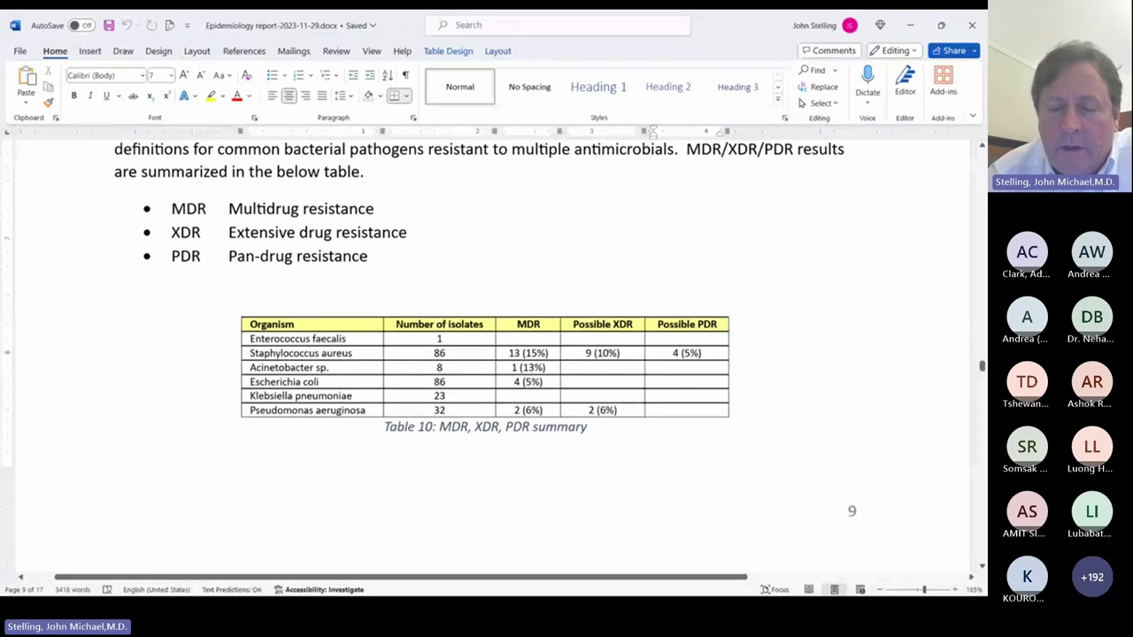
scroll(684, 324, "down", 2)
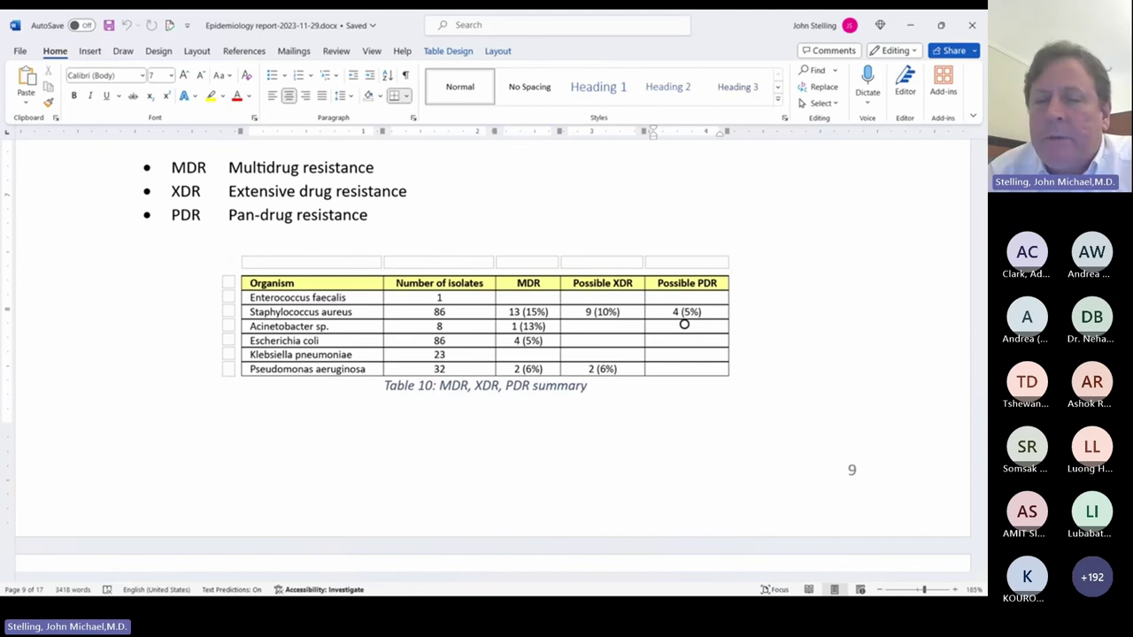
scroll(852, 387, "down", 10)
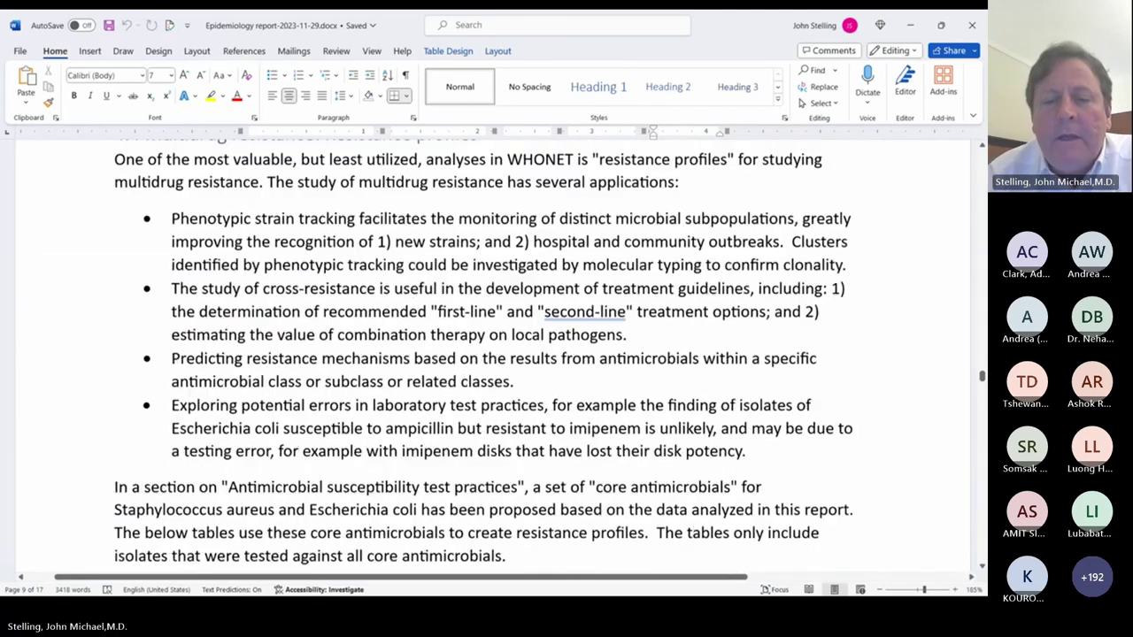
scroll(485, 354, "down", 3)
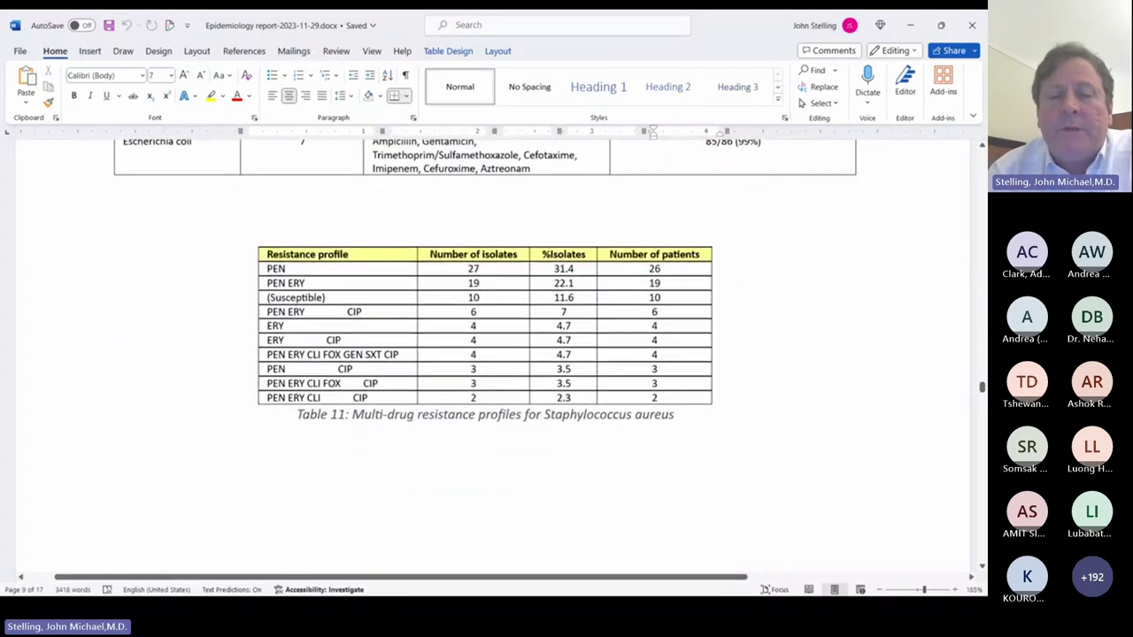
scroll(485, 354, "up", 4, "ctrl")
scroll(509, 319, "up", 2, "ctrl")
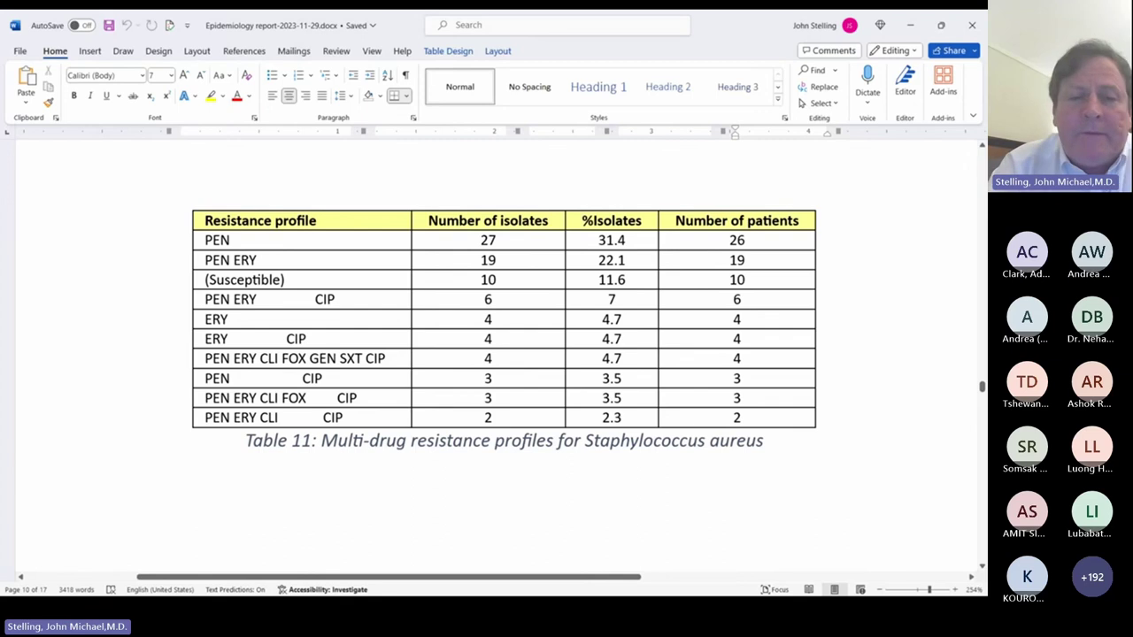
left_click(284, 283)
left_click(384, 366)
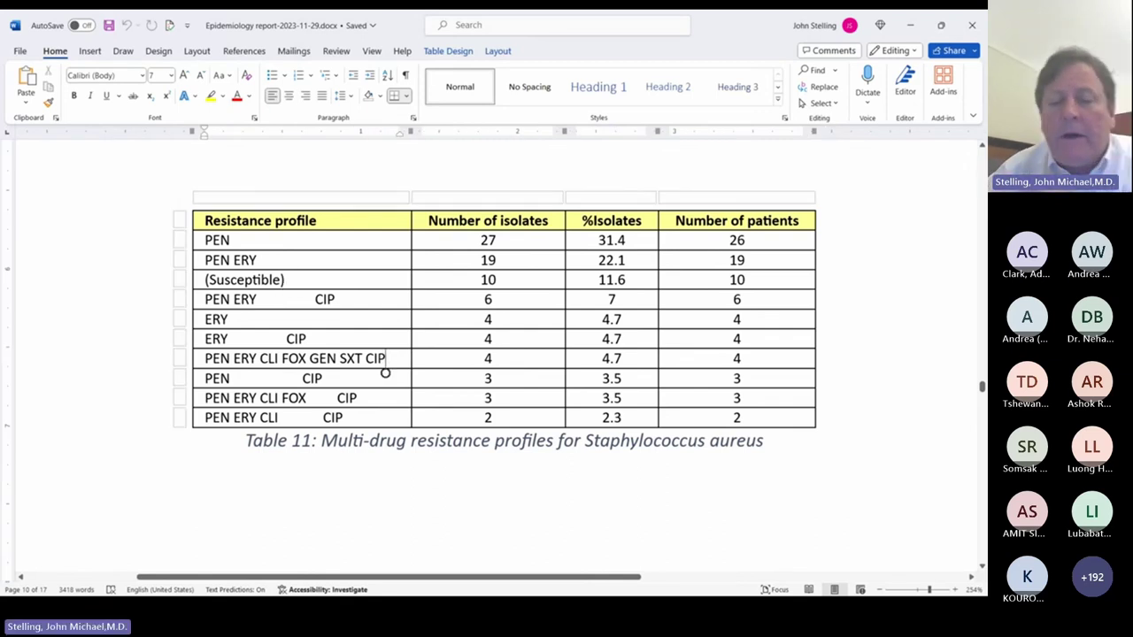
left_click_drag(385, 373, 204, 372)
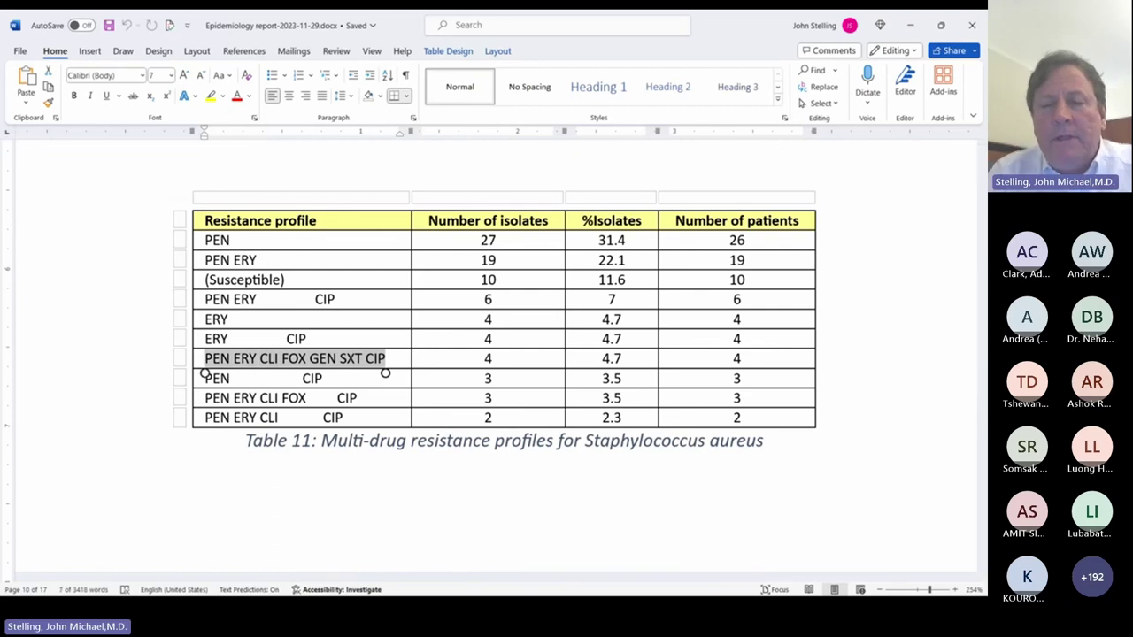
Step: Highlight the core antibiotics listed for Staphylococcus aureus in the table above the resistance profiles
scroll(496, 354, "up", 5)
left_click(430, 298)
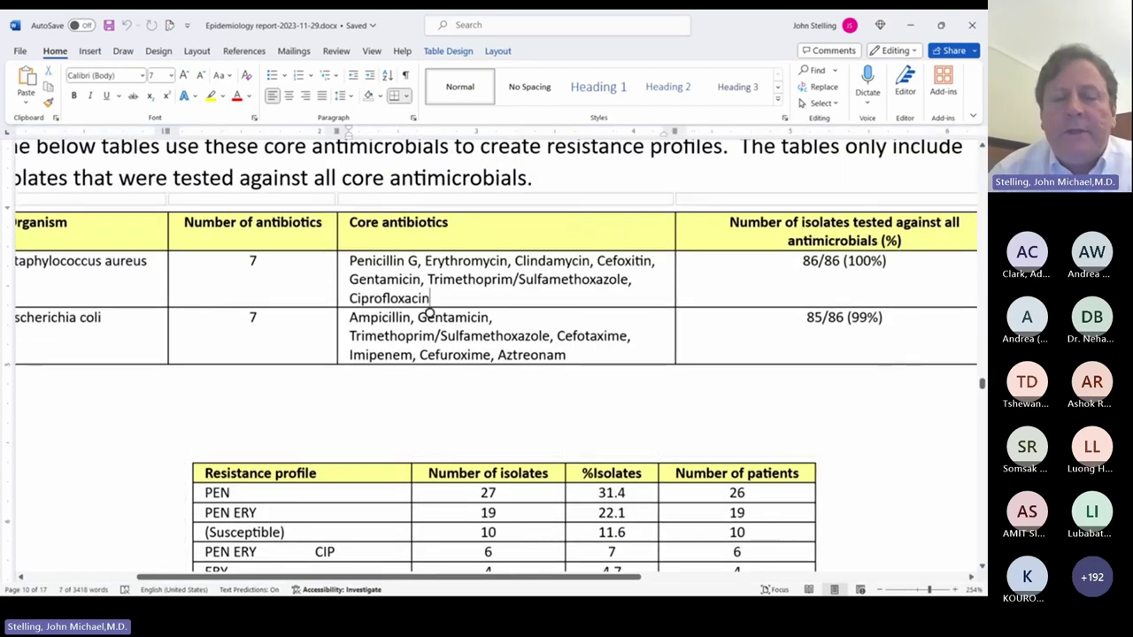
left_click_drag(430, 299, 350, 276)
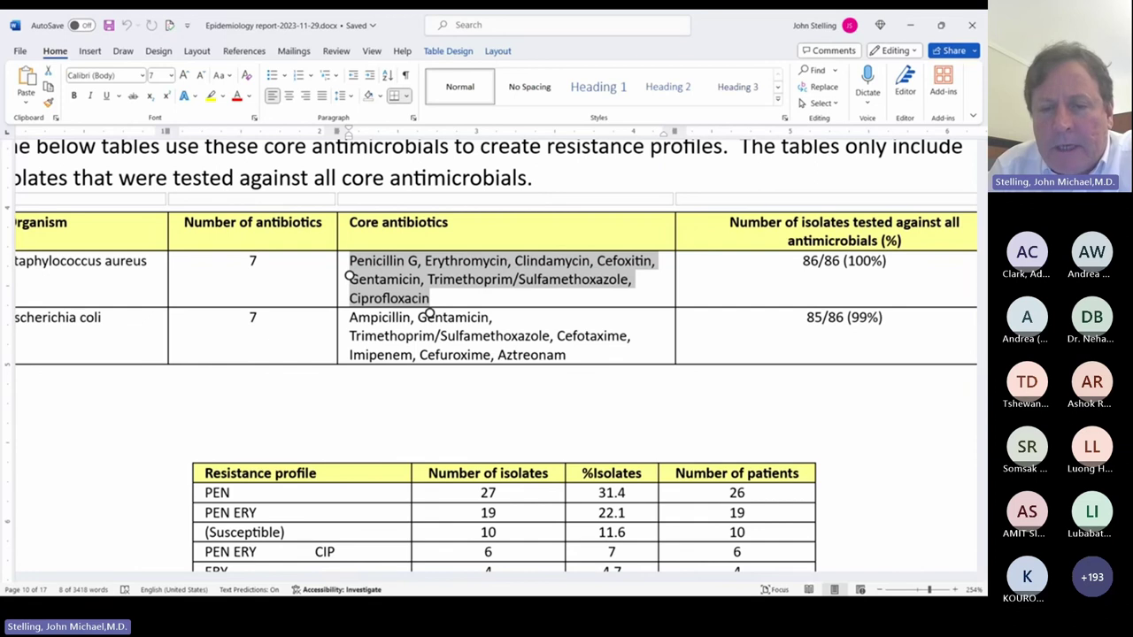
Step: Return to Table 11 and highlight the profile resistant to all seven core antibiotics
scroll(428, 312, "down", 3)
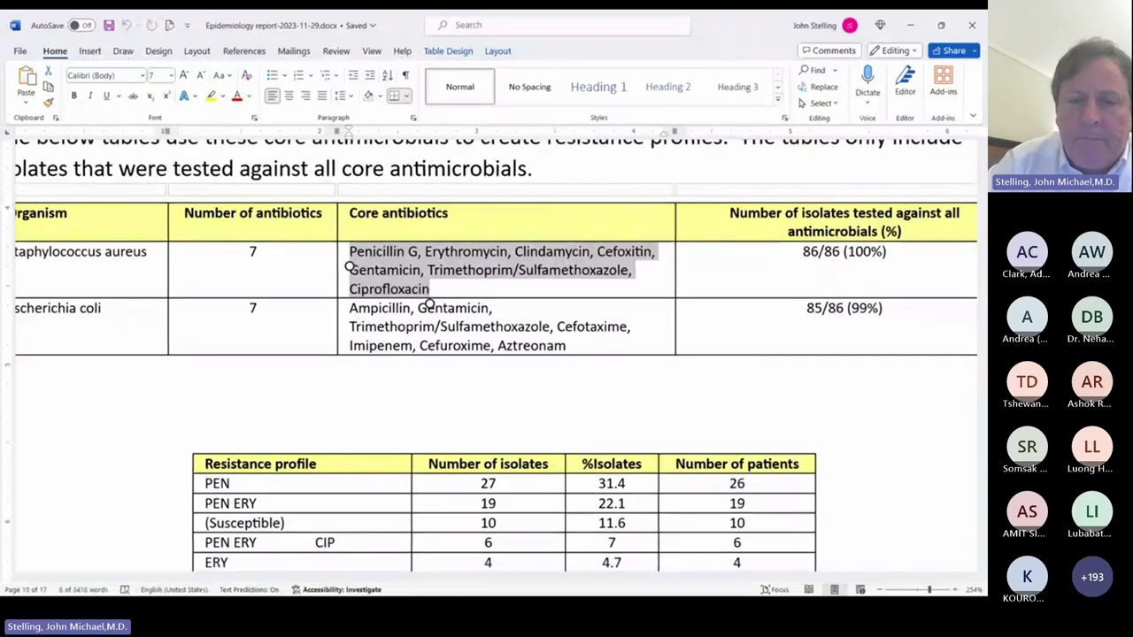
scroll(495, 354, "down", 2)
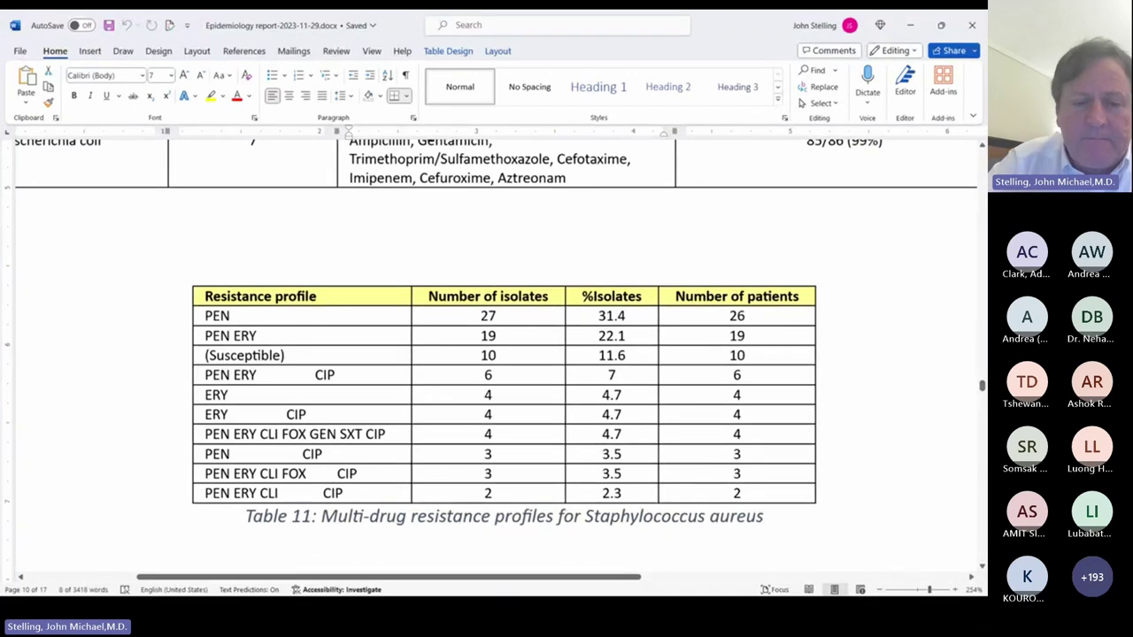
left_click(385, 448)
left_click_drag(385, 449, 205, 450)
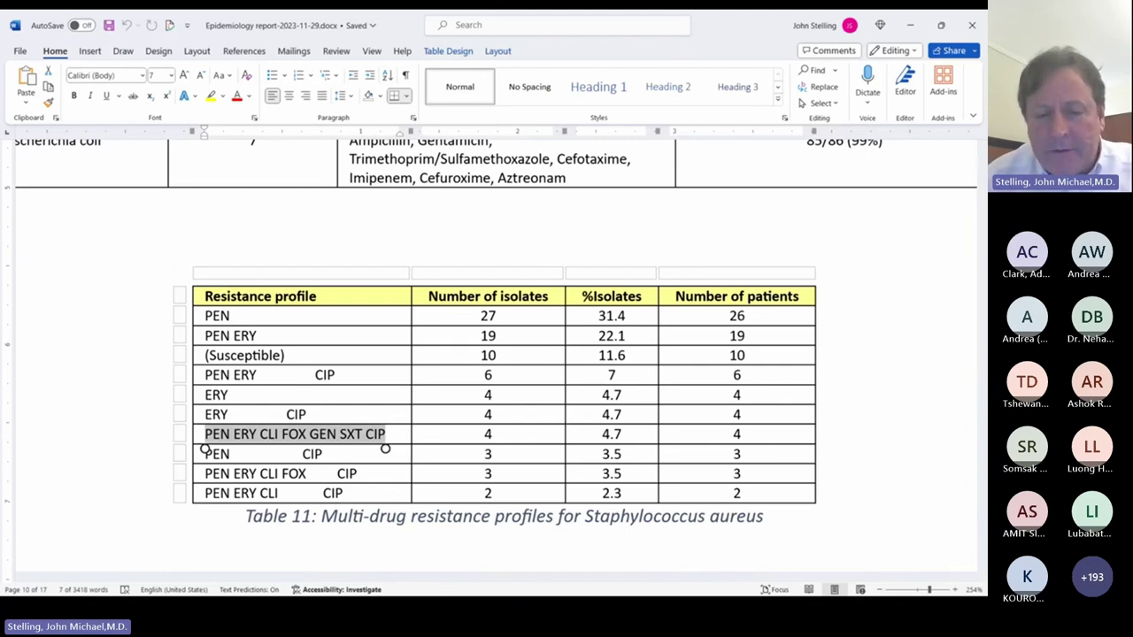
Step: Highlight the full (Susceptible) row and the full PEN-only row of Table 11 in turn
left_click(206, 354)
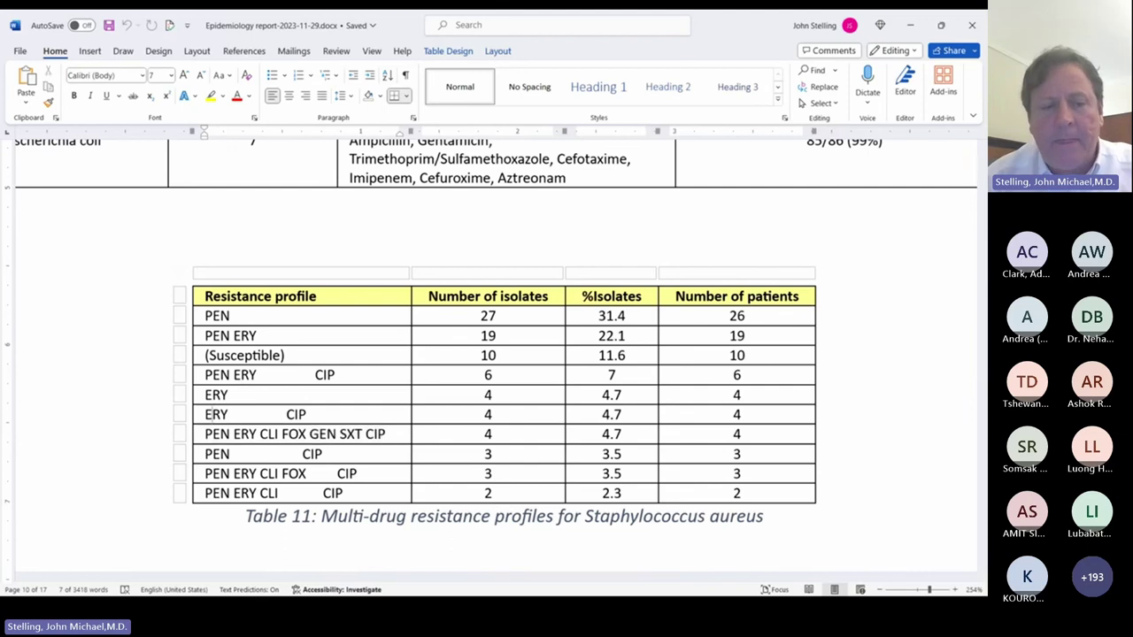
left_click_drag(205, 358, 814, 364)
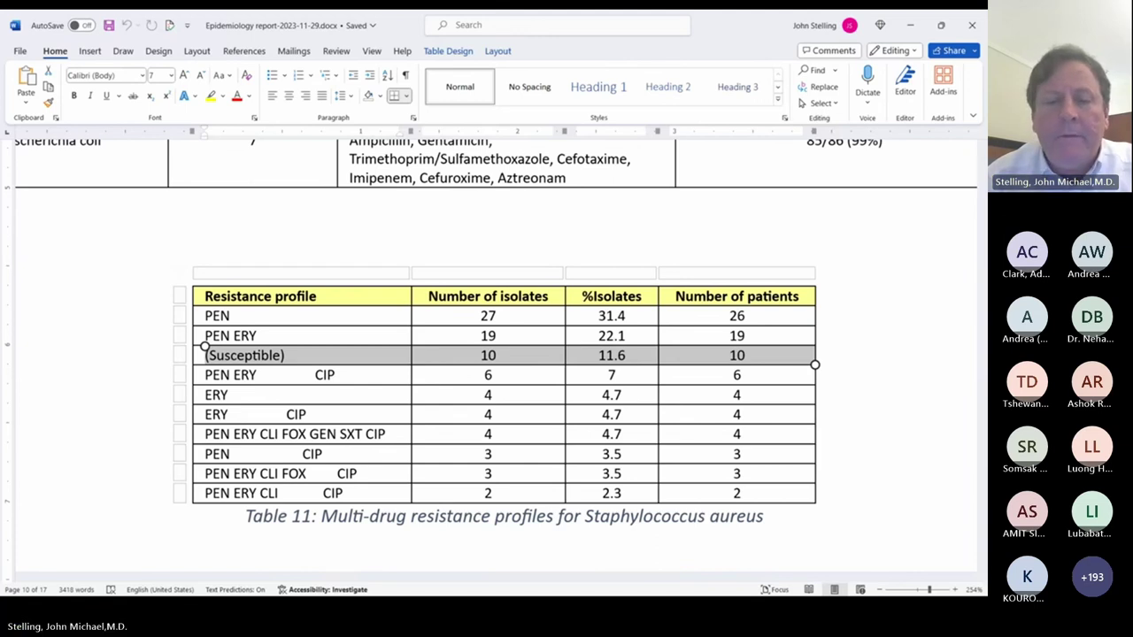
left_click(205, 316)
left_click_drag(205, 316, 815, 326)
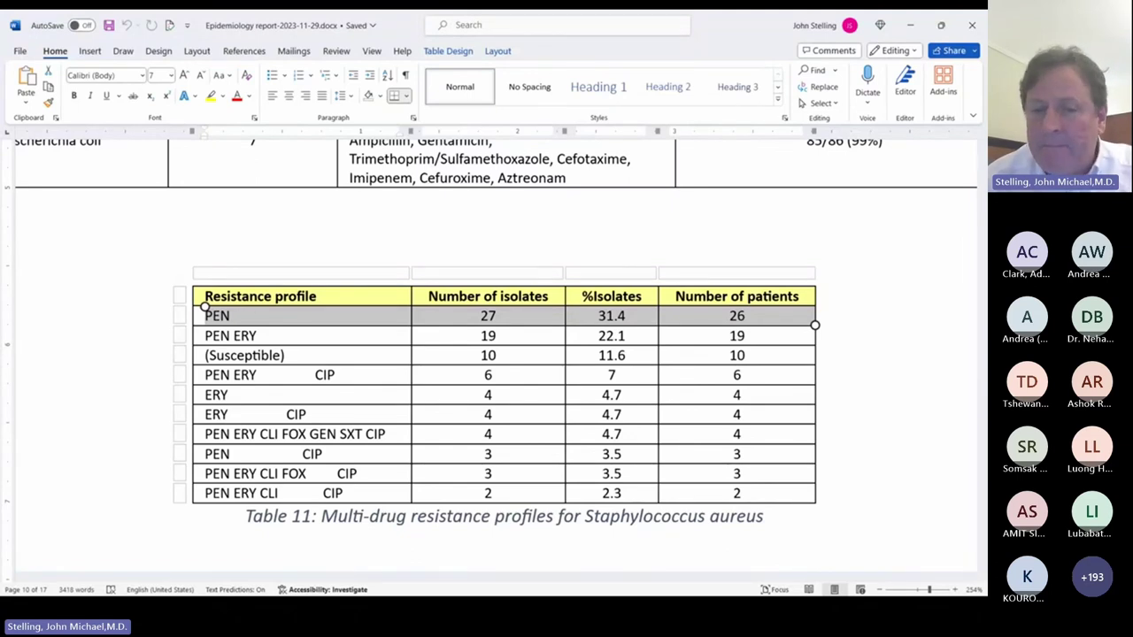
Step: Make the PEN ERY CLI FOX GEN SXT CIP and PEN ERY CLI FOX CIP profiles in Table 11 bold
left_click(204, 307)
left_click_drag(205, 433, 205, 473)
key("ctrl+b")
left_click(357, 474)
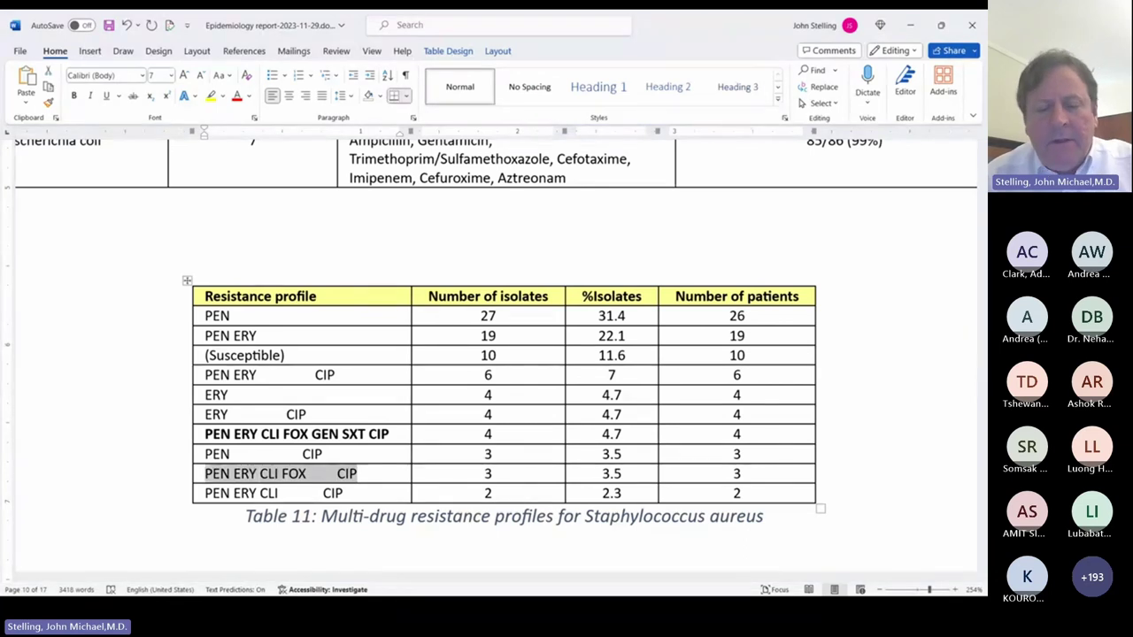
key("ctrl+b")
left_click(205, 474)
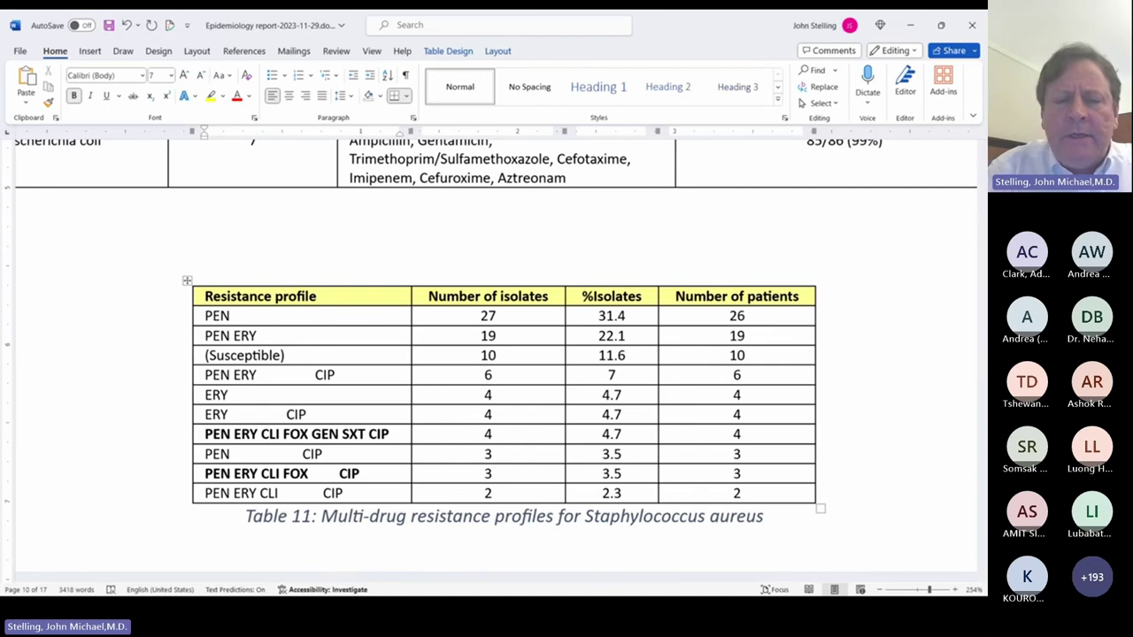
Step: Compare the PEN-only row of Table 11 with the Staphylococcus aureus core antibiotics list by highlighting each
left_click_drag(205, 316, 814, 320)
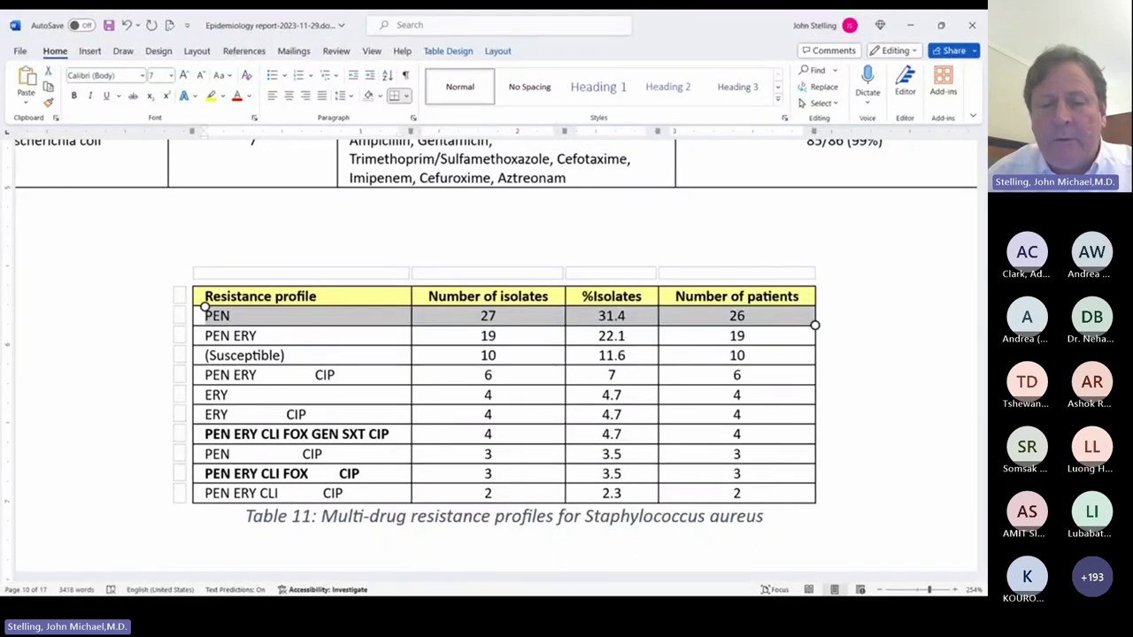
scroll(496, 354, "up", 3)
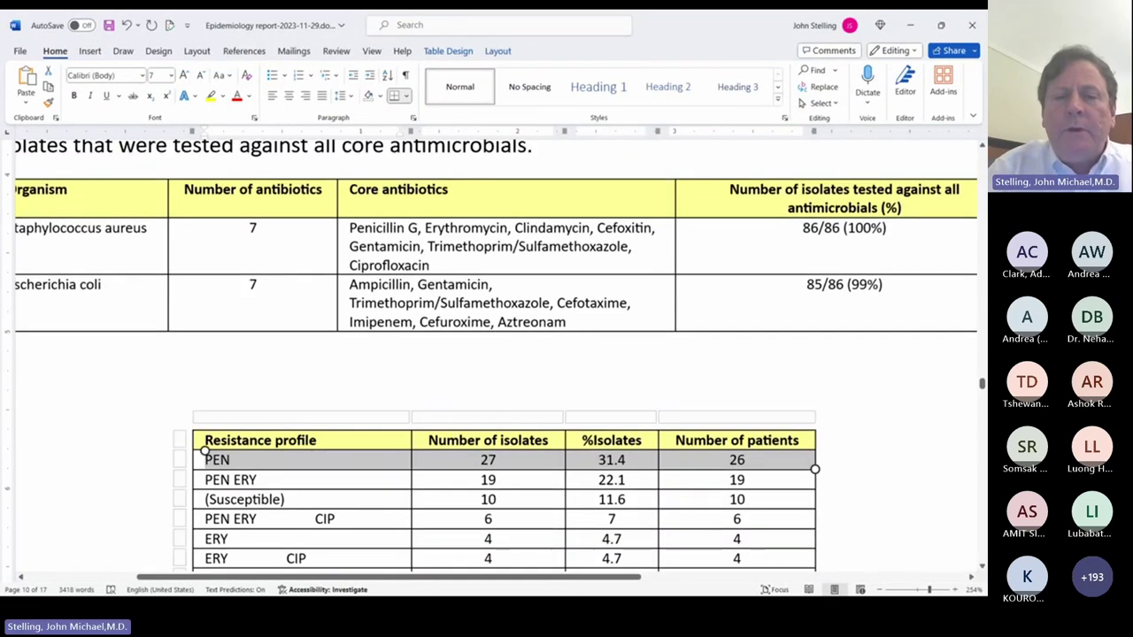
left_click_drag(429, 265, 350, 244)
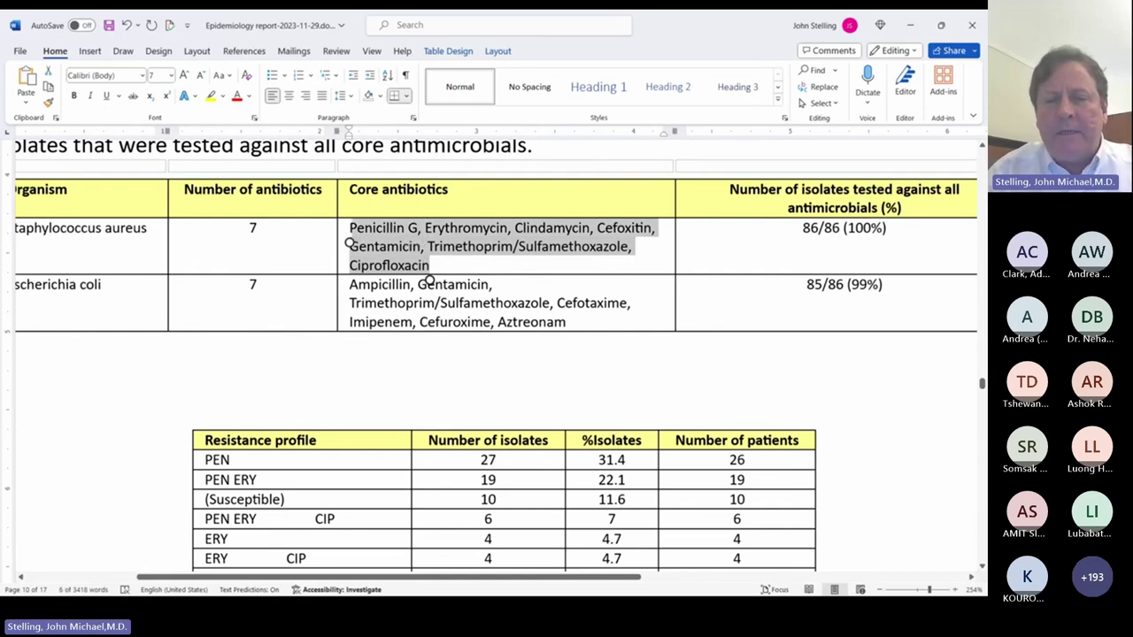
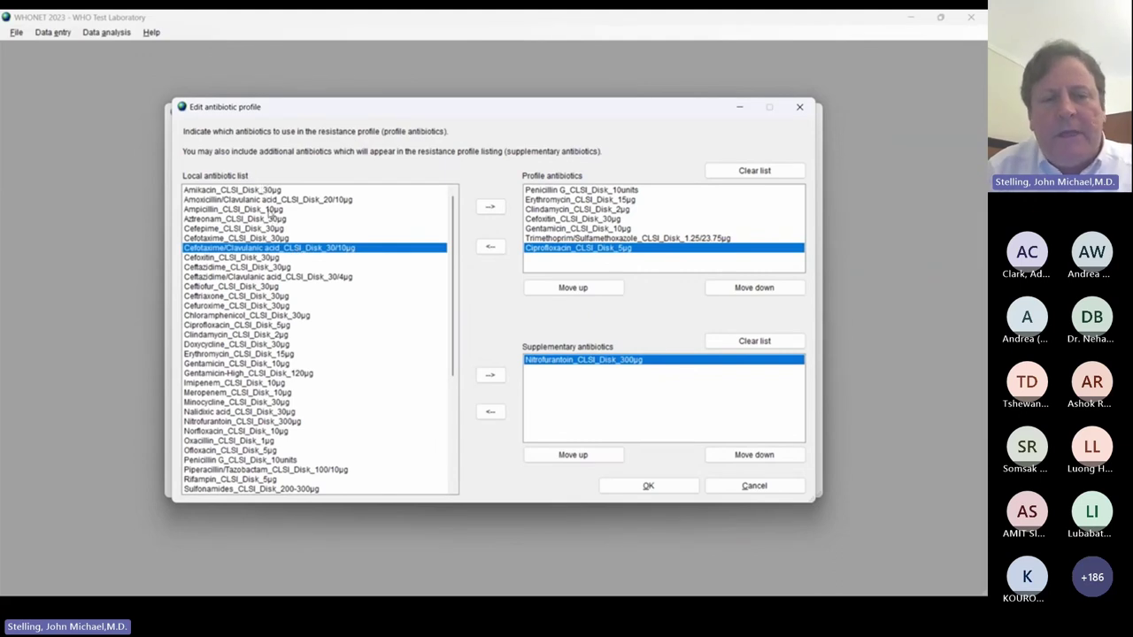
Step: Add Ampicillin 10µg and Doxycycline 30µg to the profile antibiotics and Chloramphenicol 30µg to the supplementary antibiotics
double_click(269, 211)
double_click(269, 345)
double_click(251, 277)
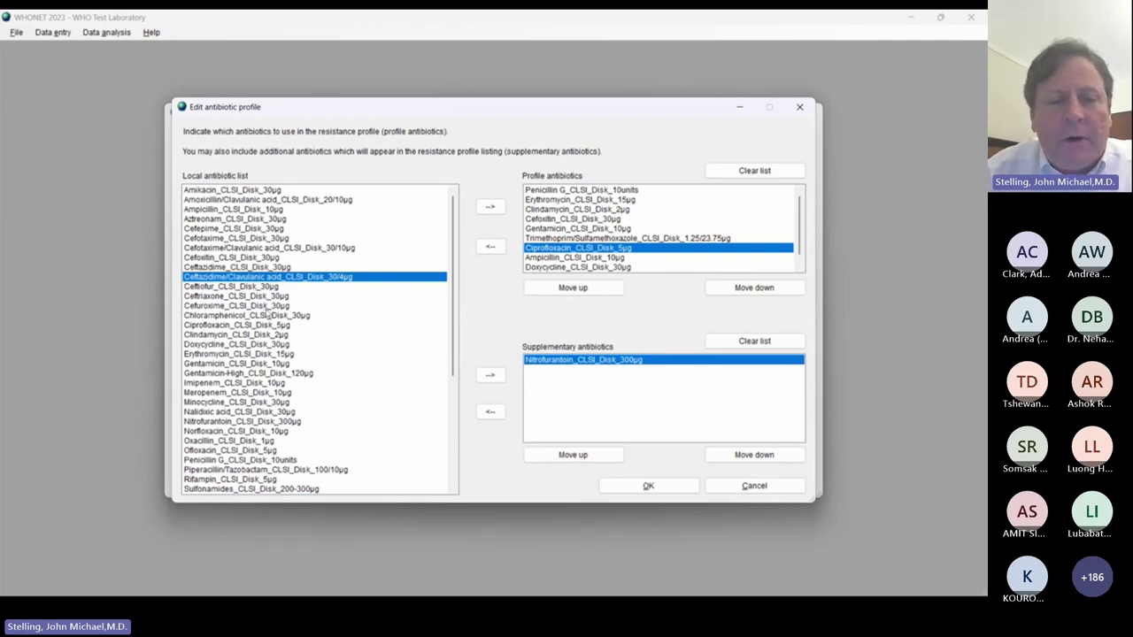
left_click(267, 306)
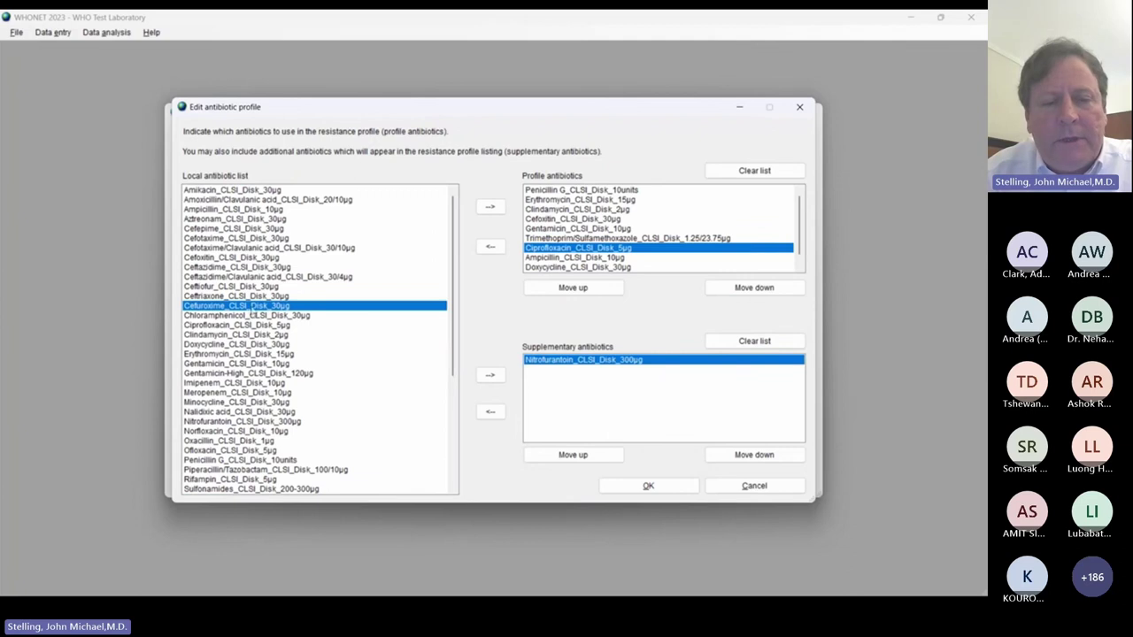
left_click(261, 317)
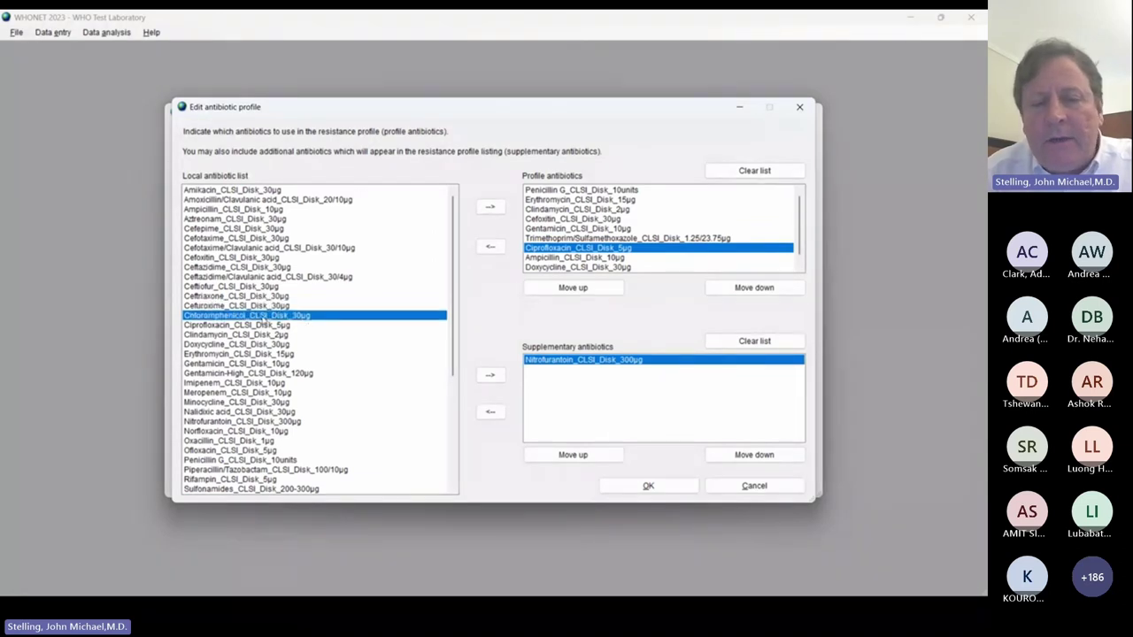
left_click(490, 375)
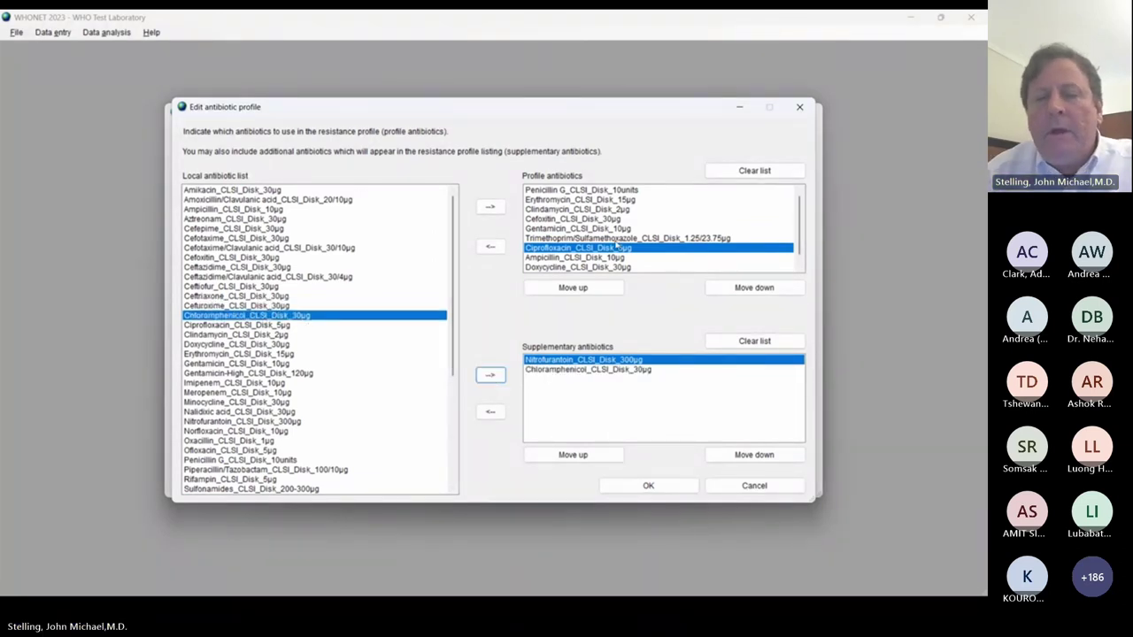
Step: Try moving Ciprofloxacin three places up the profile antibiotics and back down, then discard the Staphylococcus profile edits
left_click(586, 288)
left_click(586, 288)
left_click(585, 287)
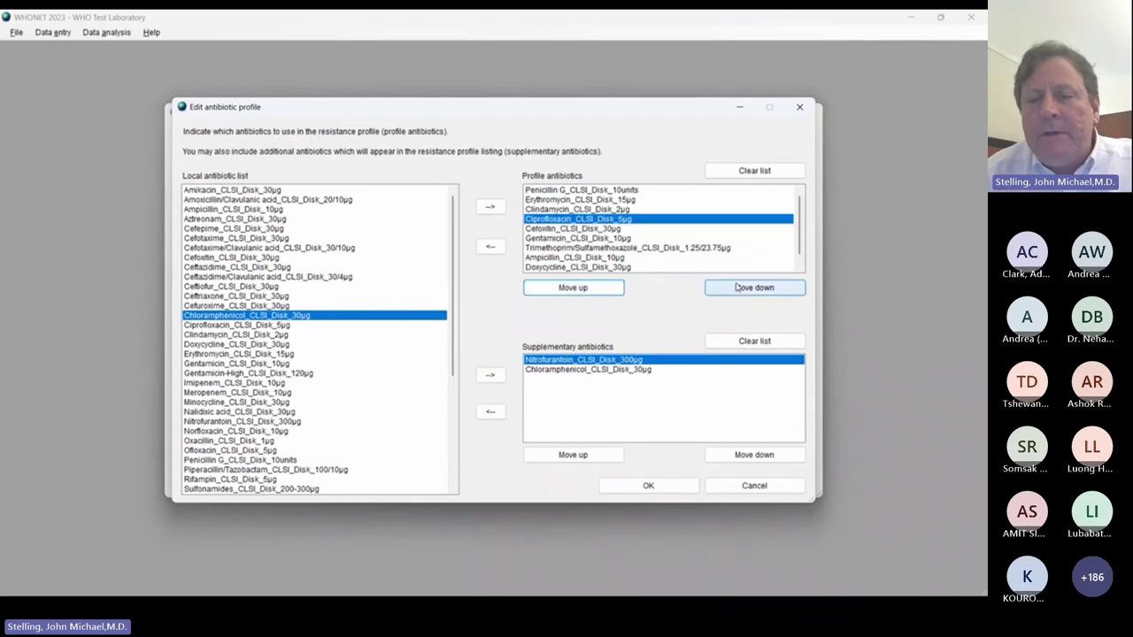
left_click(754, 289)
left_click(754, 289)
left_click(754, 289)
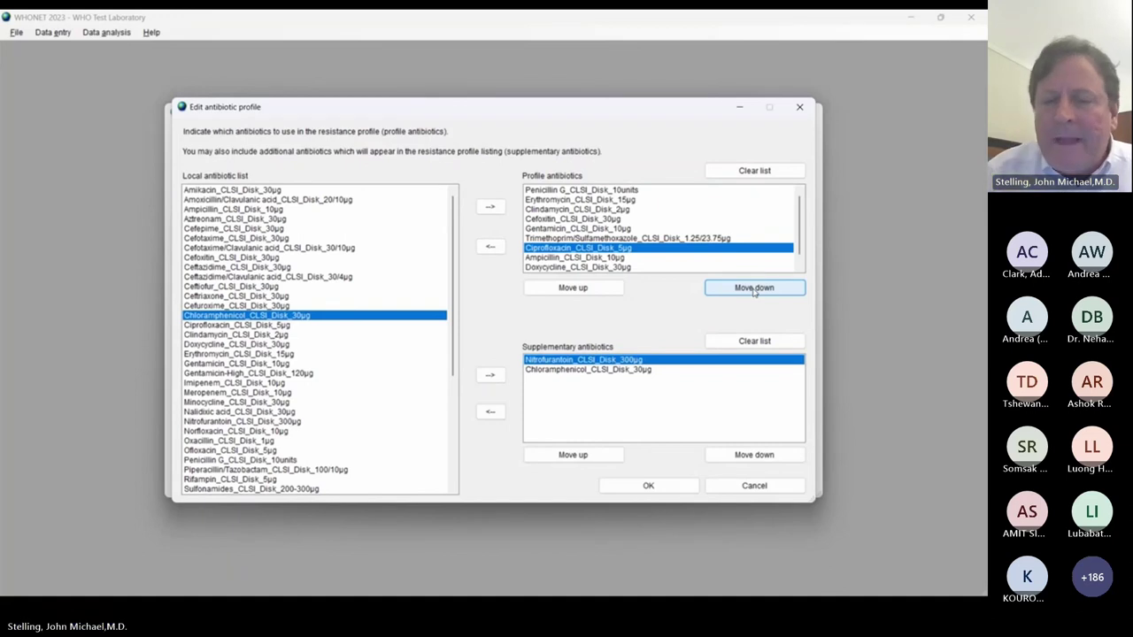
left_click(784, 485)
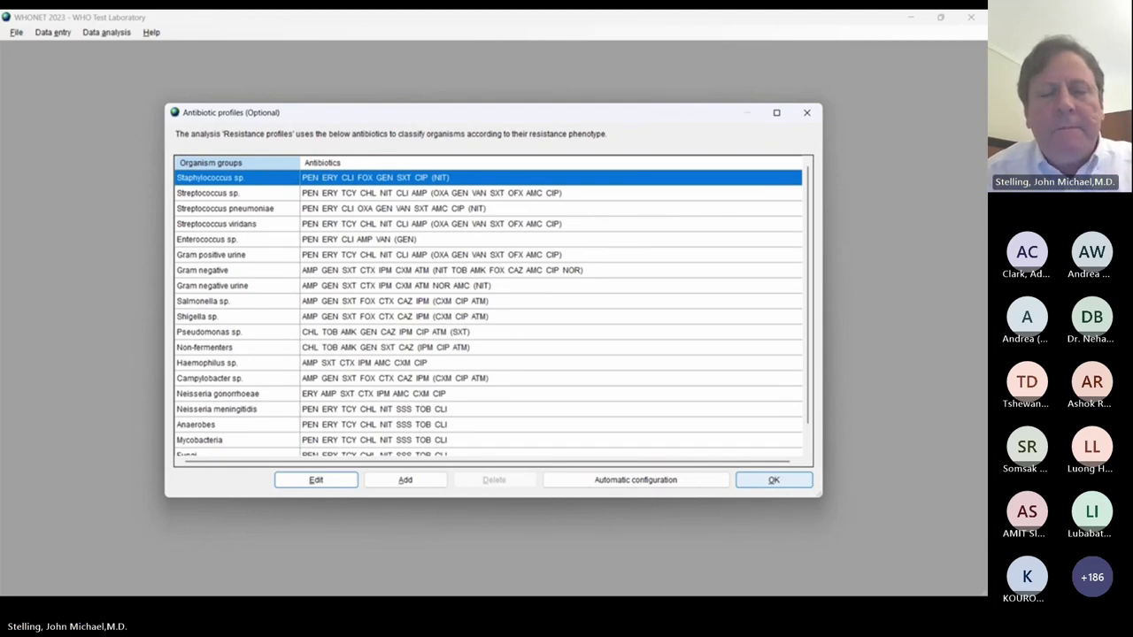
Step: Switch to the presentation slide about configuration of resistance profiles
key("alt+Tab")
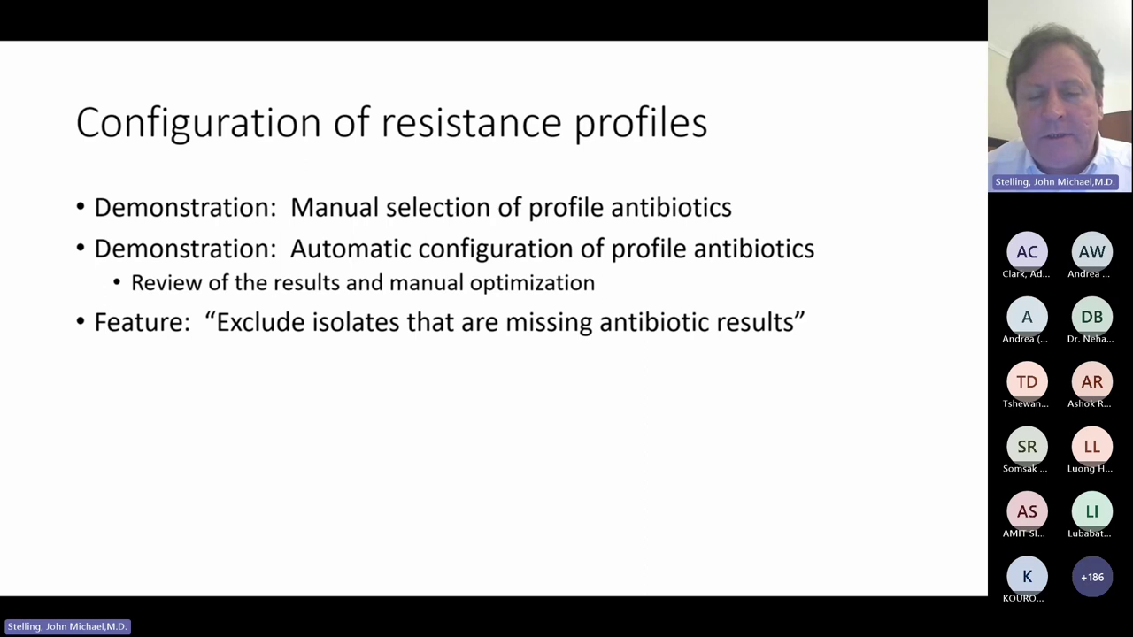
Step: Switch back to WHONET and close the antibiotic profiles and laboratory configuration windows without saving
key("alt+Tab")
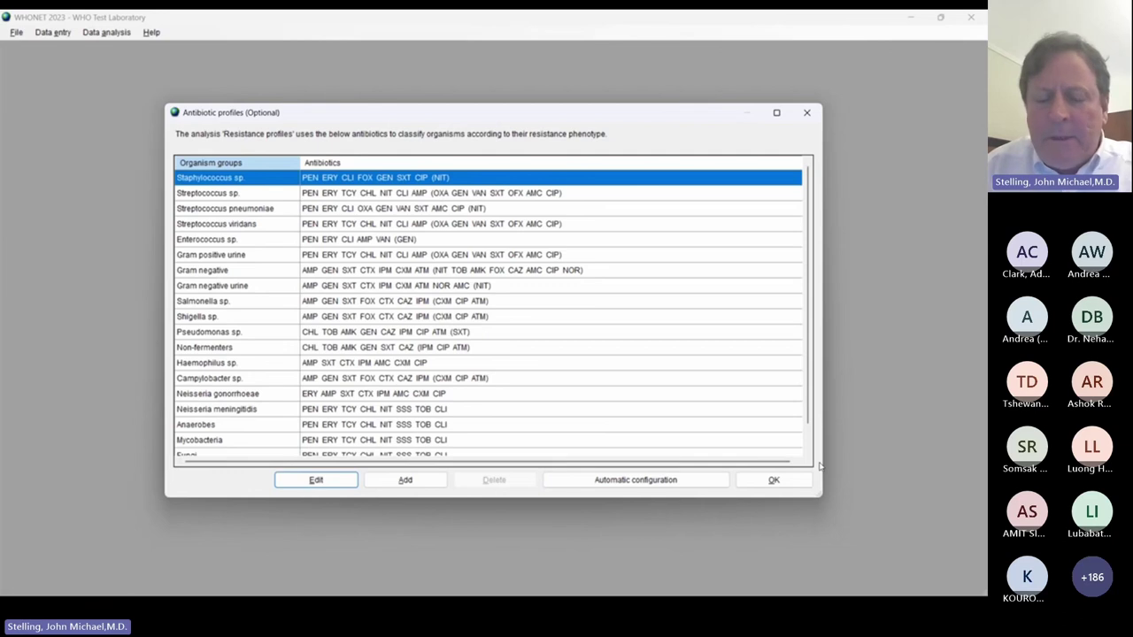
key("Escape")
key("Escape")
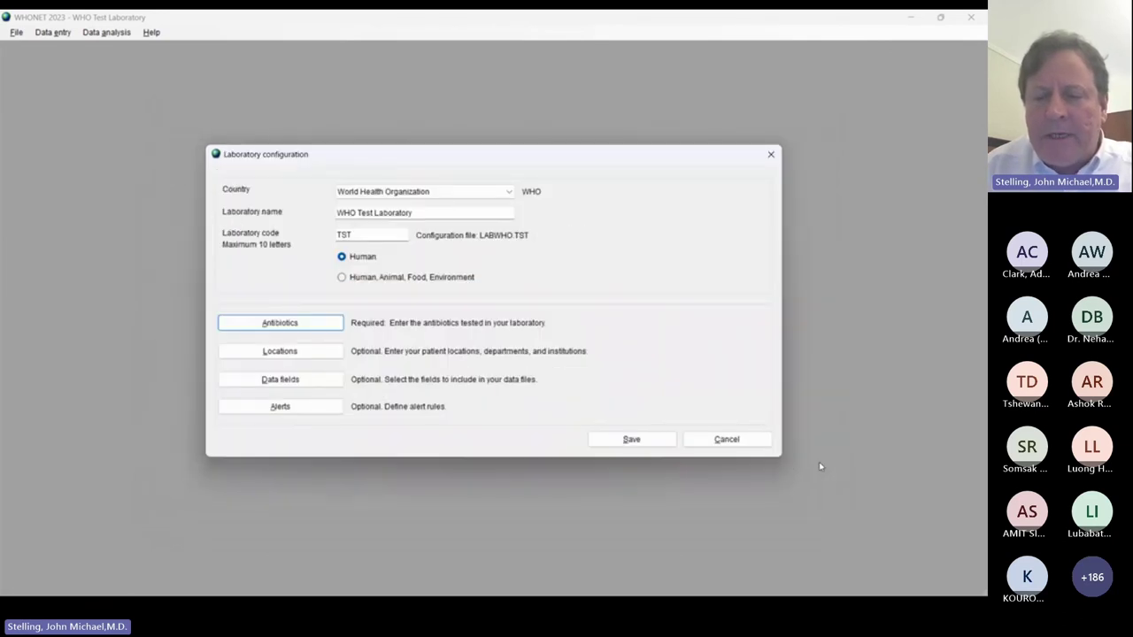
key("Escape")
key("Return")
Step: Open the WHO Test Laboratory for modification and bring up its antibiotic profiles
key("alt+f")
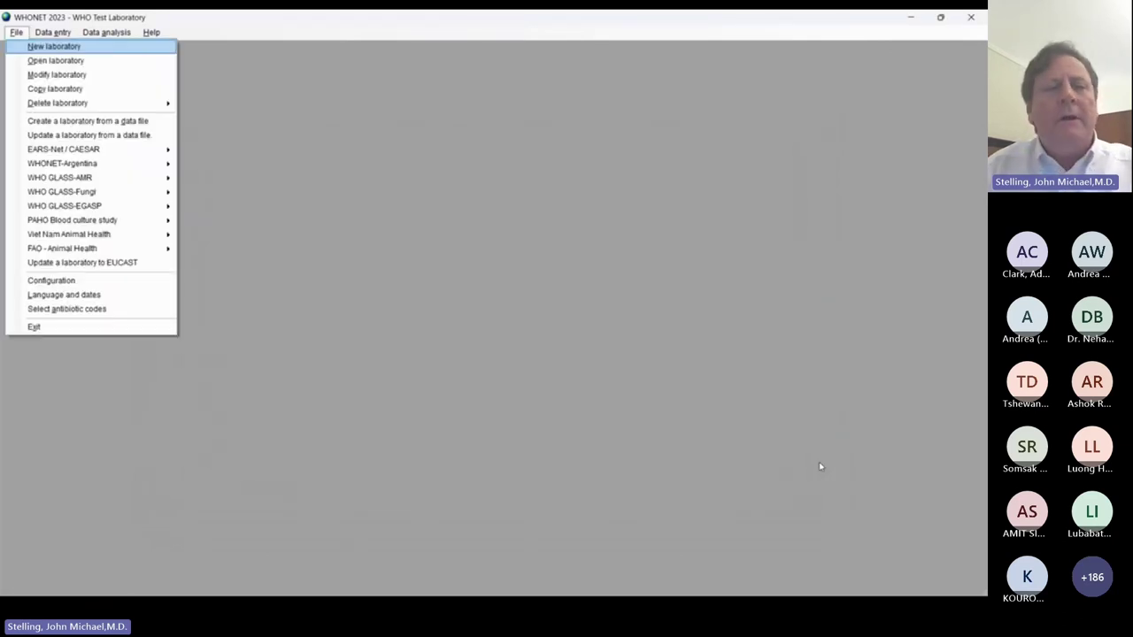
key("Down")
key("Return")
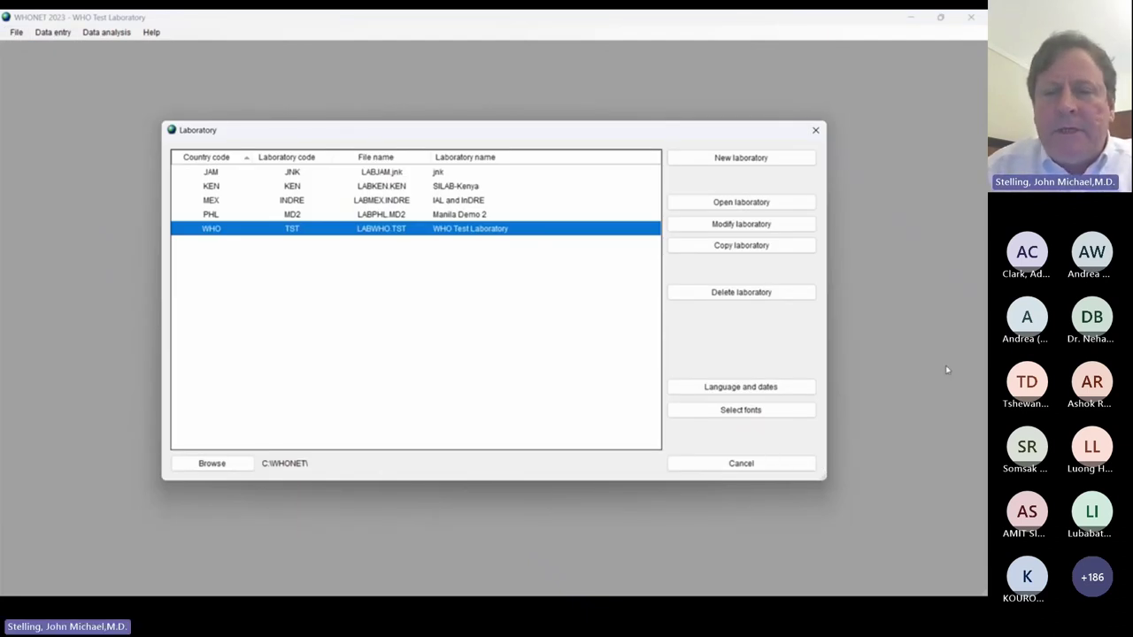
left_click(734, 226)
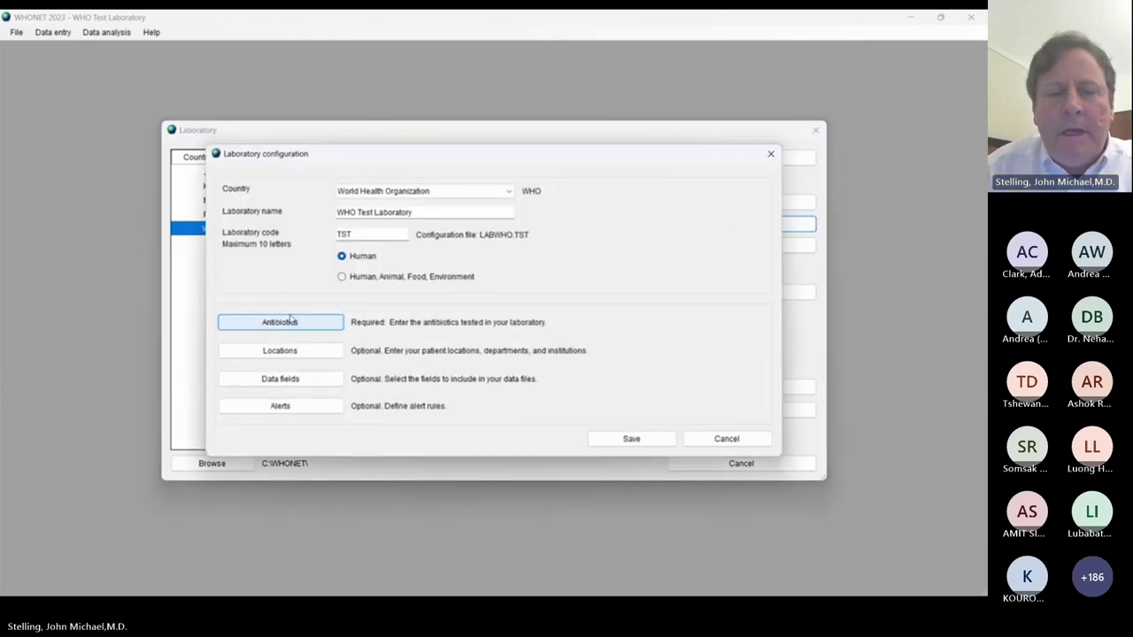
left_click(299, 321)
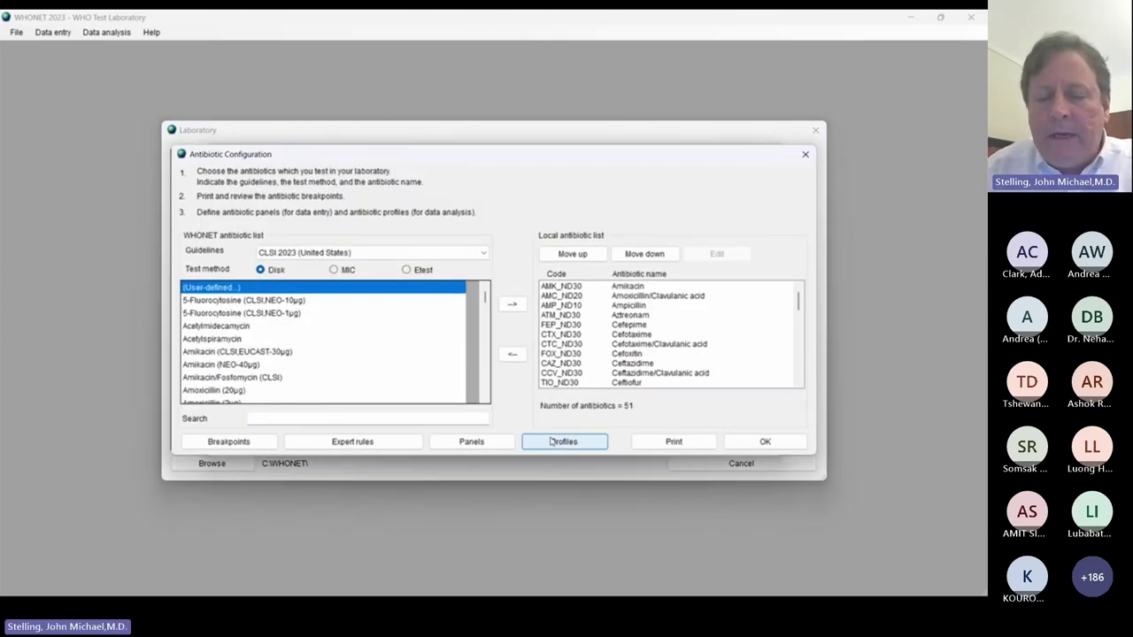
left_click(563, 442)
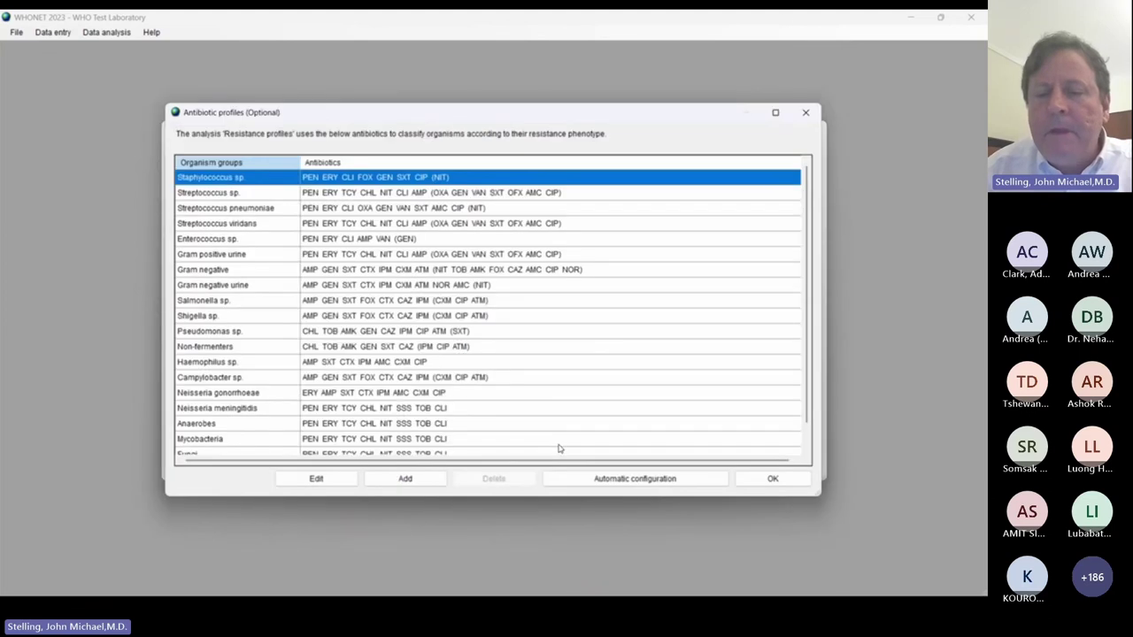
Step: Run the automatic antibiotic profile configuration on the data file WHO-TST-2000-01.sqlite with the default options
left_click(655, 481)
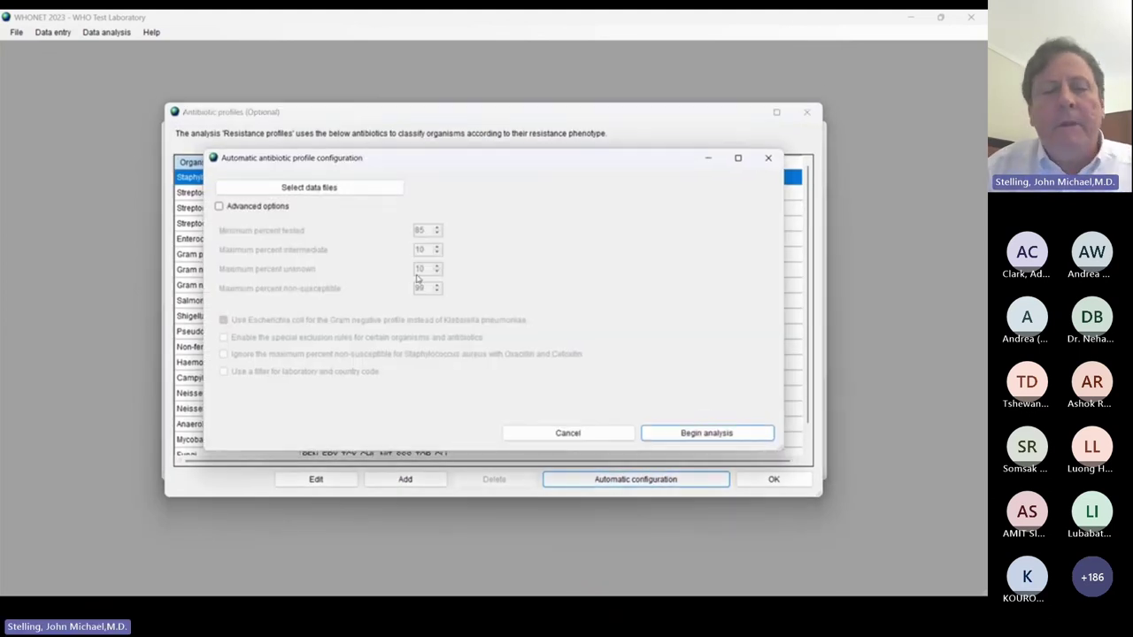
left_click(329, 191)
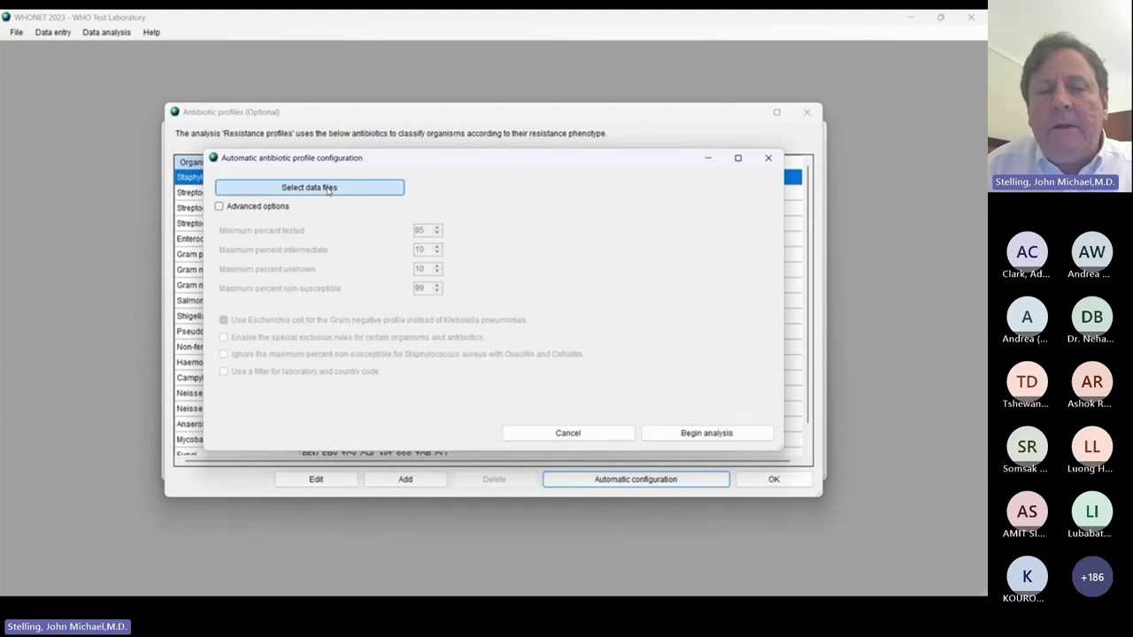
left_click(398, 169)
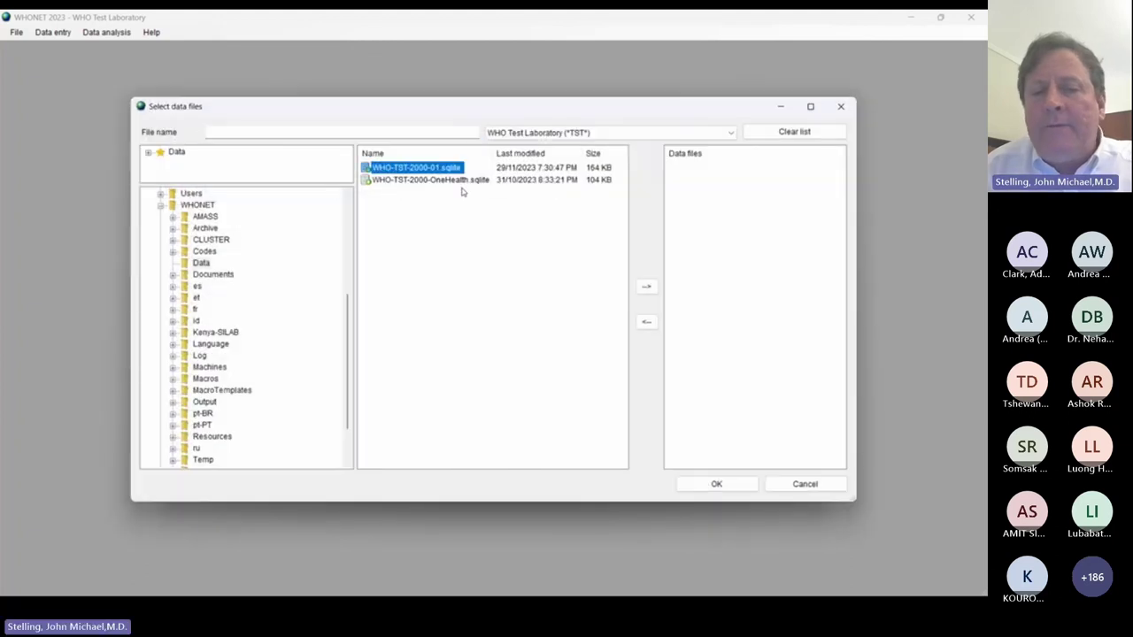
left_click(645, 286)
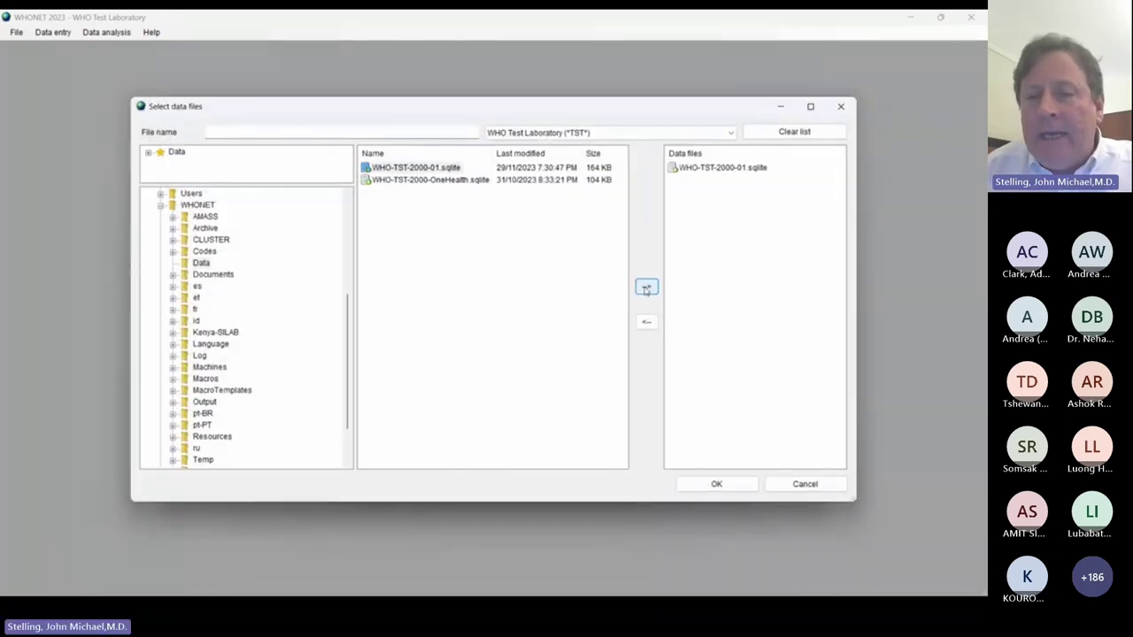
left_click(717, 484)
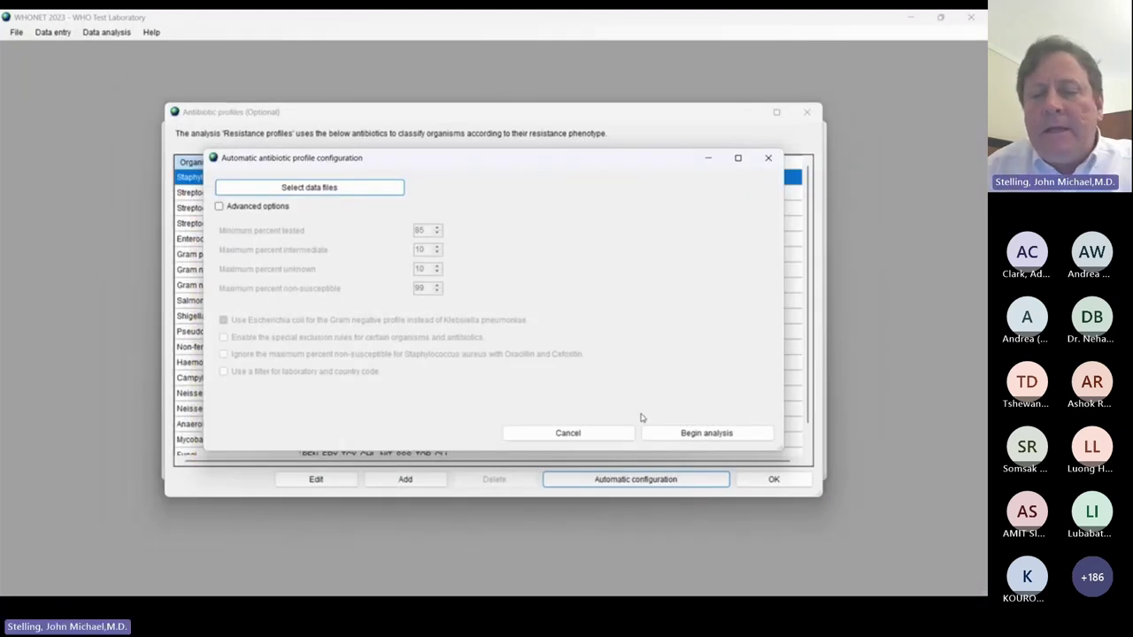
left_click(706, 434)
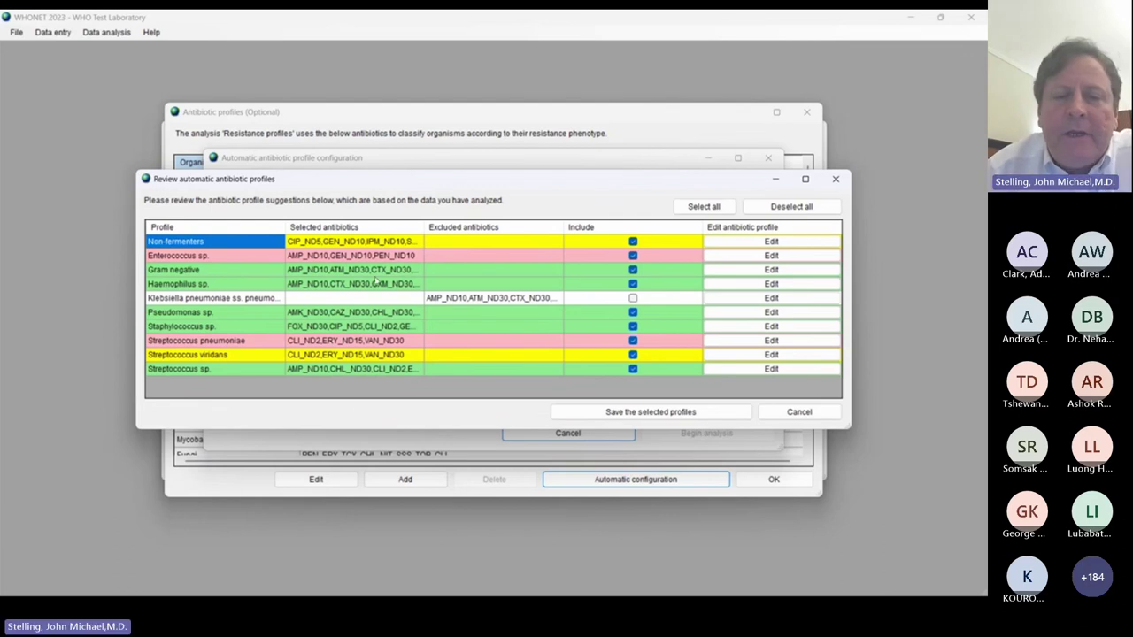
Step: Review the suggested antibiotics for the Gram negative, Non-fermenters and Enterococcus sp. profiles
left_click(374, 272)
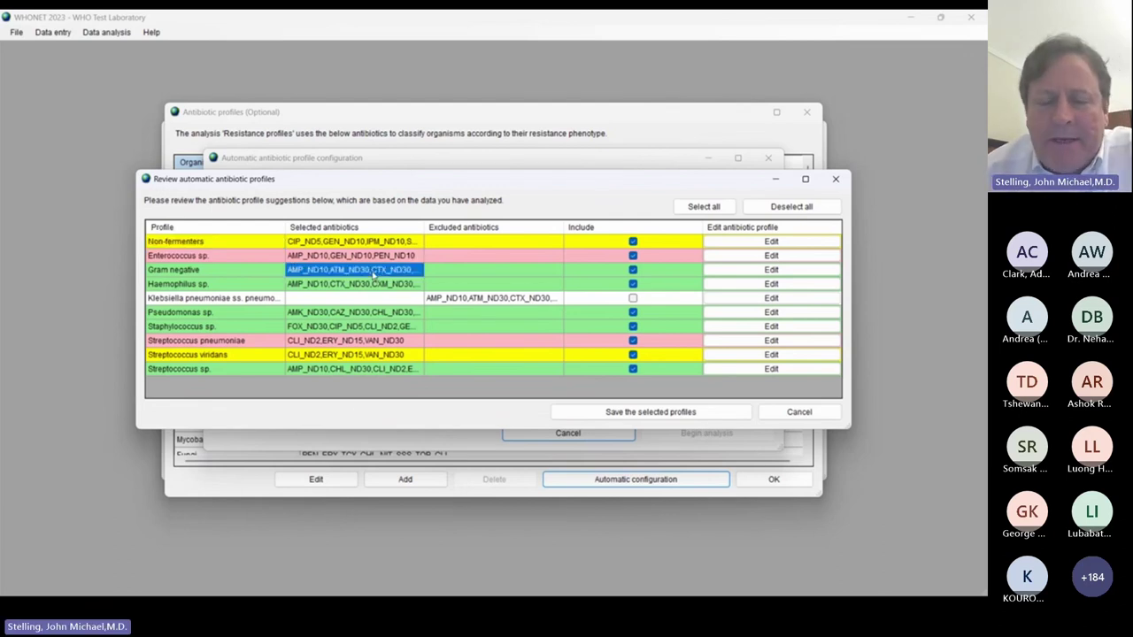
key("Up")
key("Up")
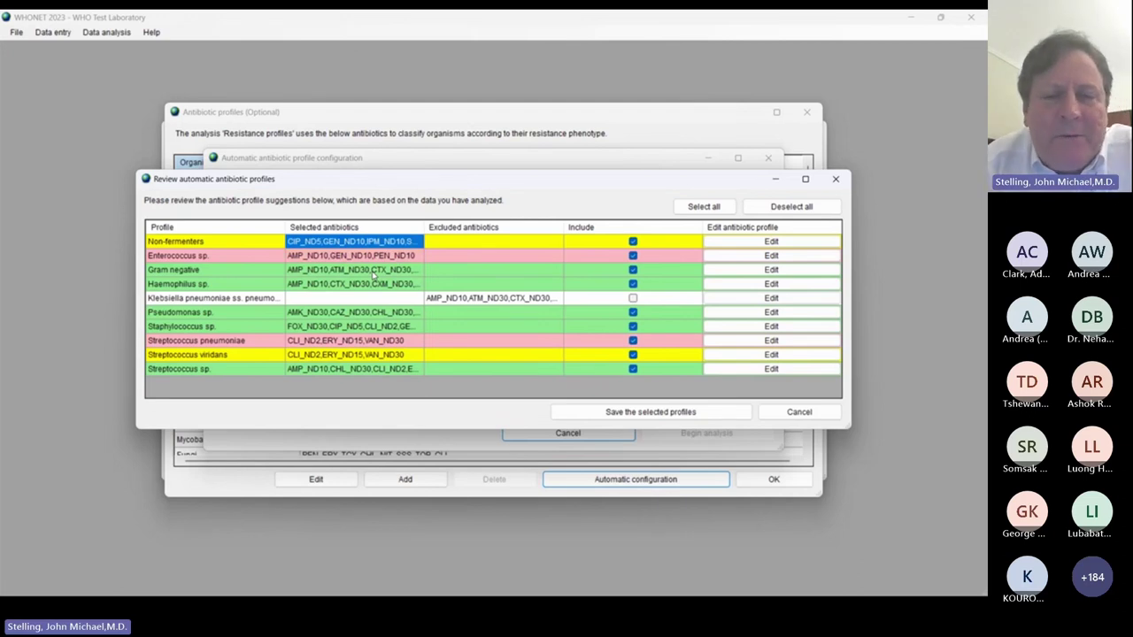
key("Down")
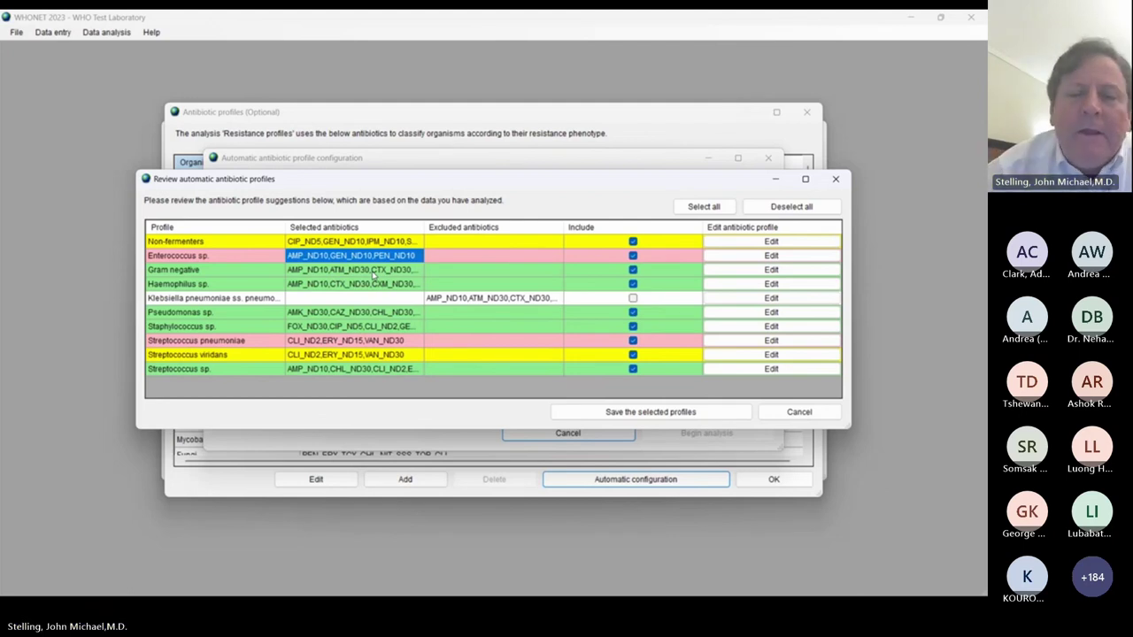
key("Down")
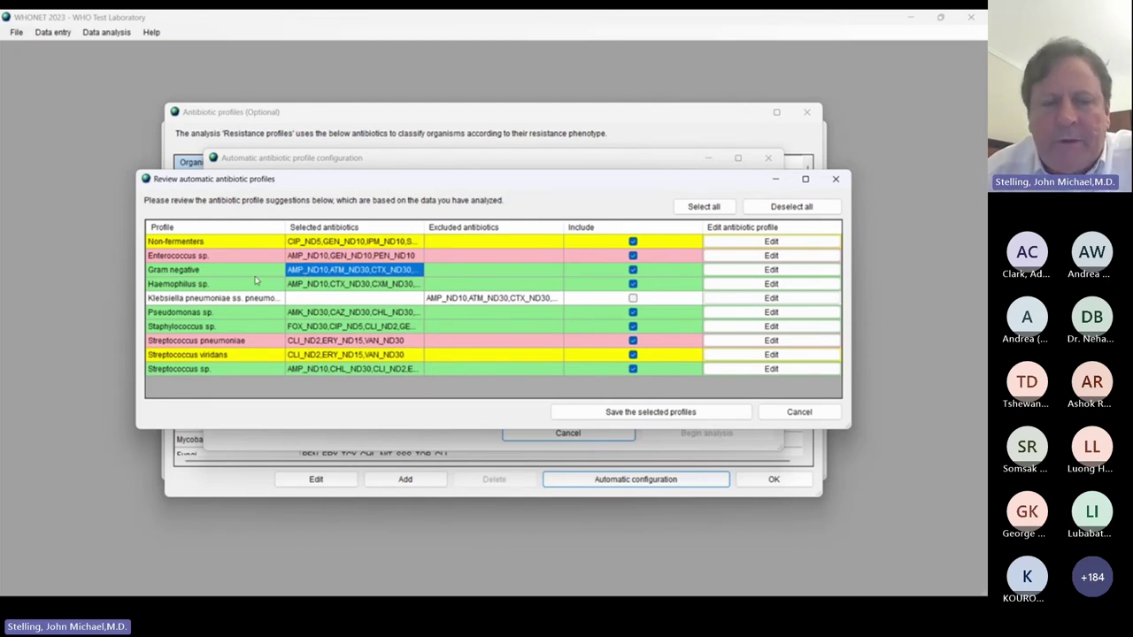
Step: Examine the percent intermediate and tested figures of the Gram negative profile's antibiotics, including Ampicillin and Gentamicin, and keep them all
left_click(772, 270)
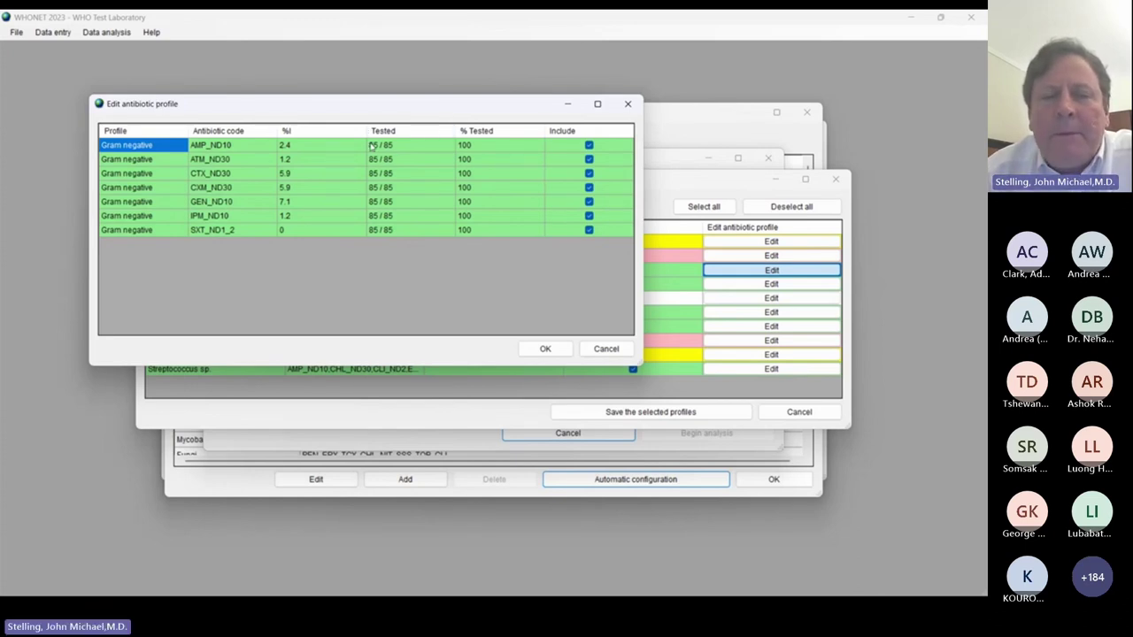
left_click(248, 147)
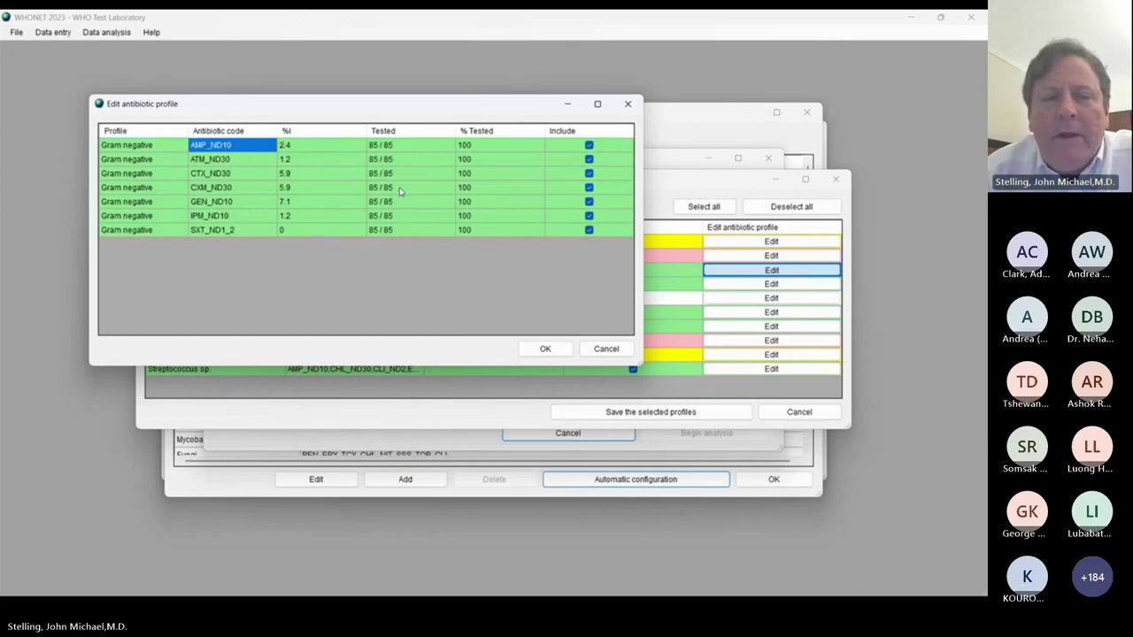
left_click(400, 190)
left_click(404, 206)
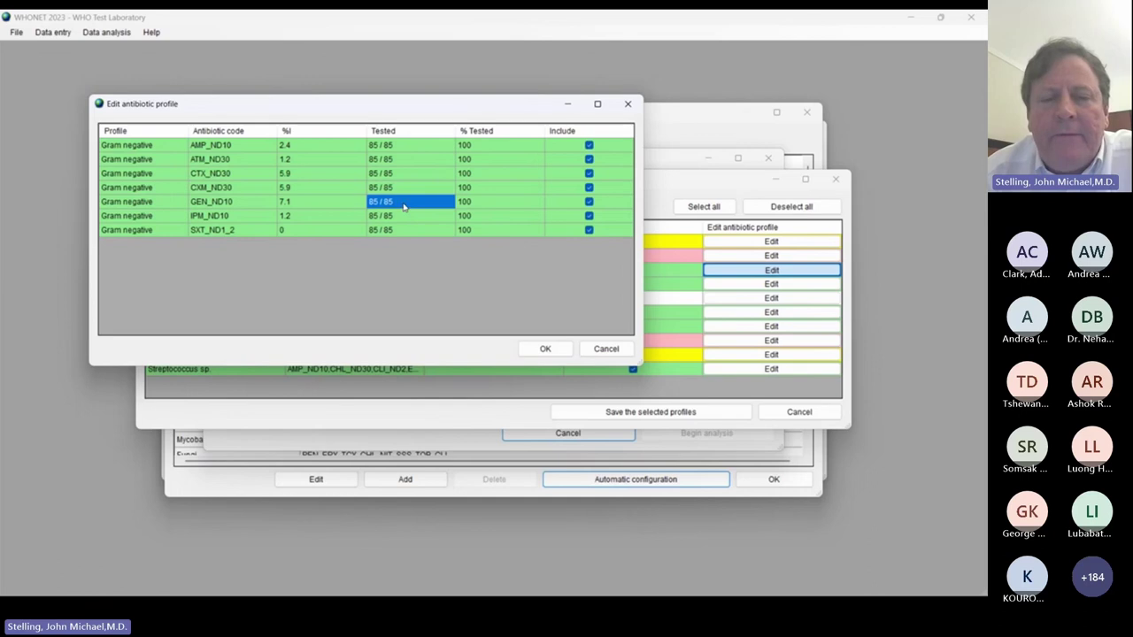
left_click(233, 203)
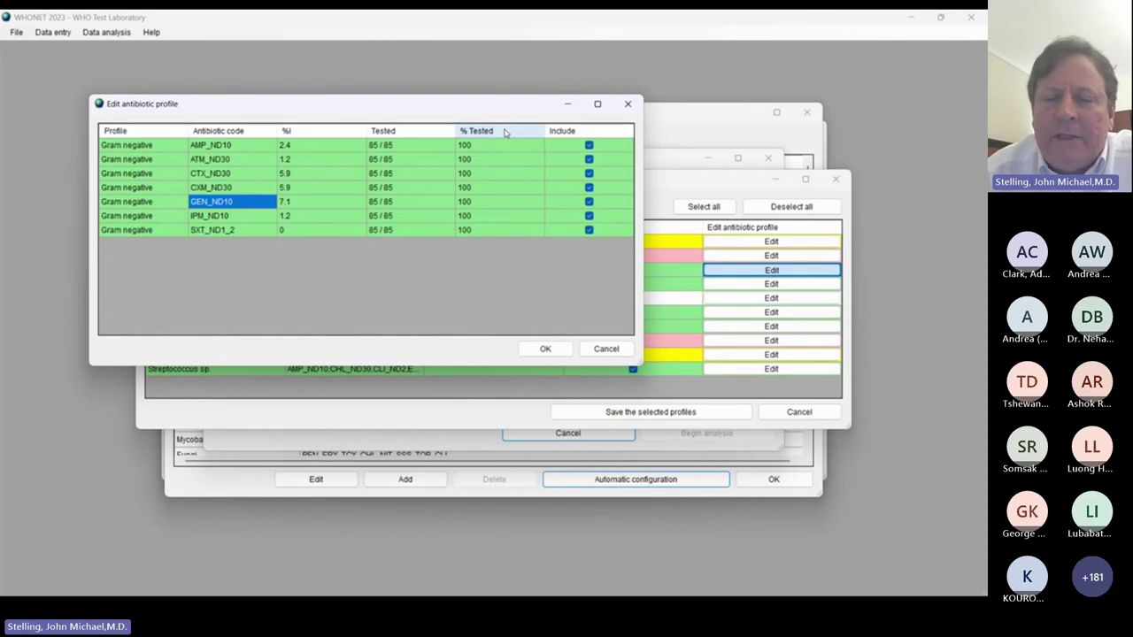
left_click(545, 349)
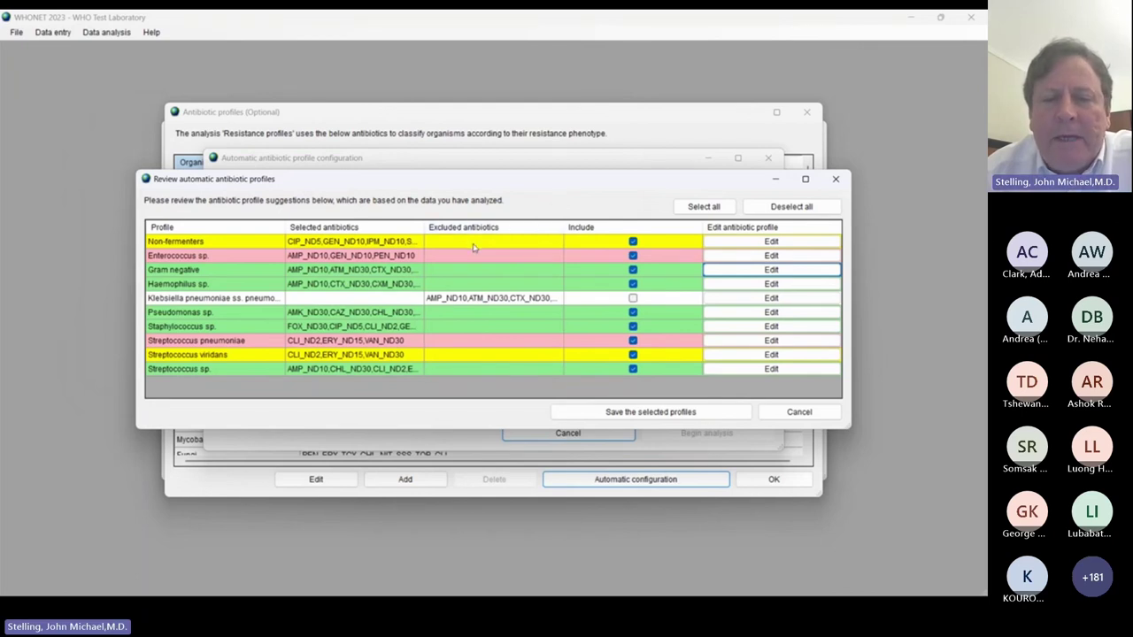
Step: Examine how many isolates were tested for each antibiotic in the suggested Non-fermenters profile
left_click(473, 244)
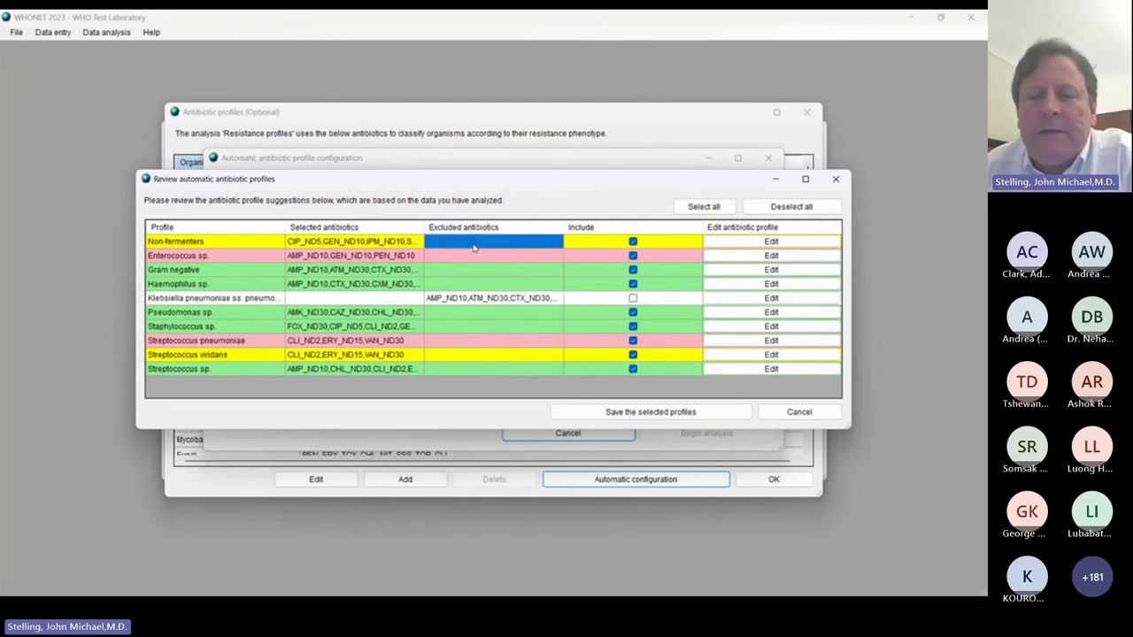
left_click(768, 242)
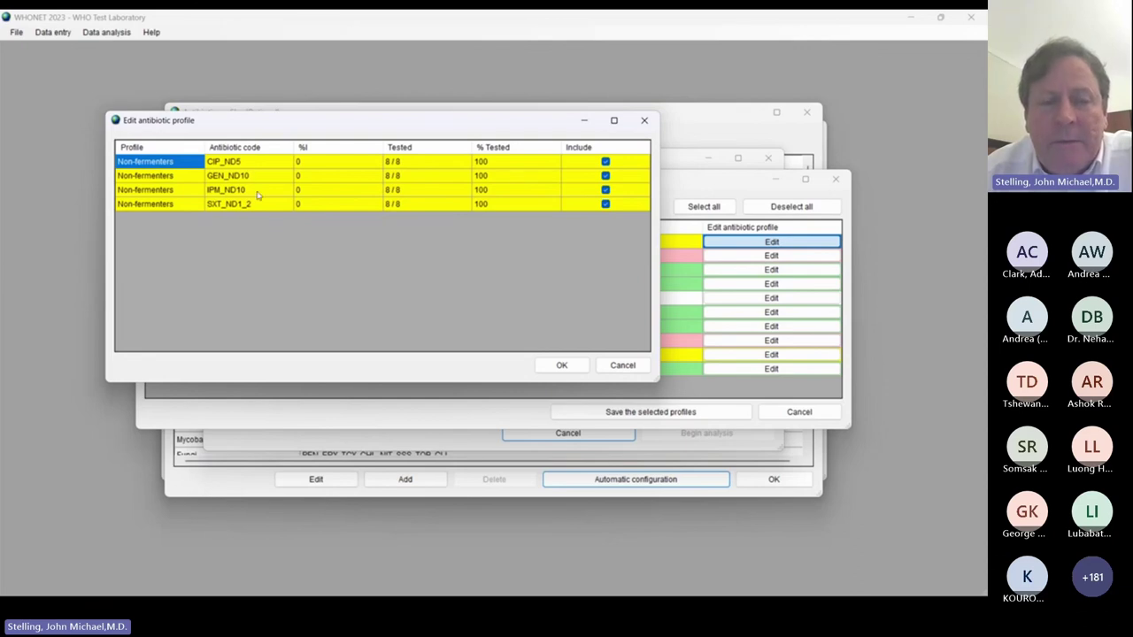
left_click(408, 165)
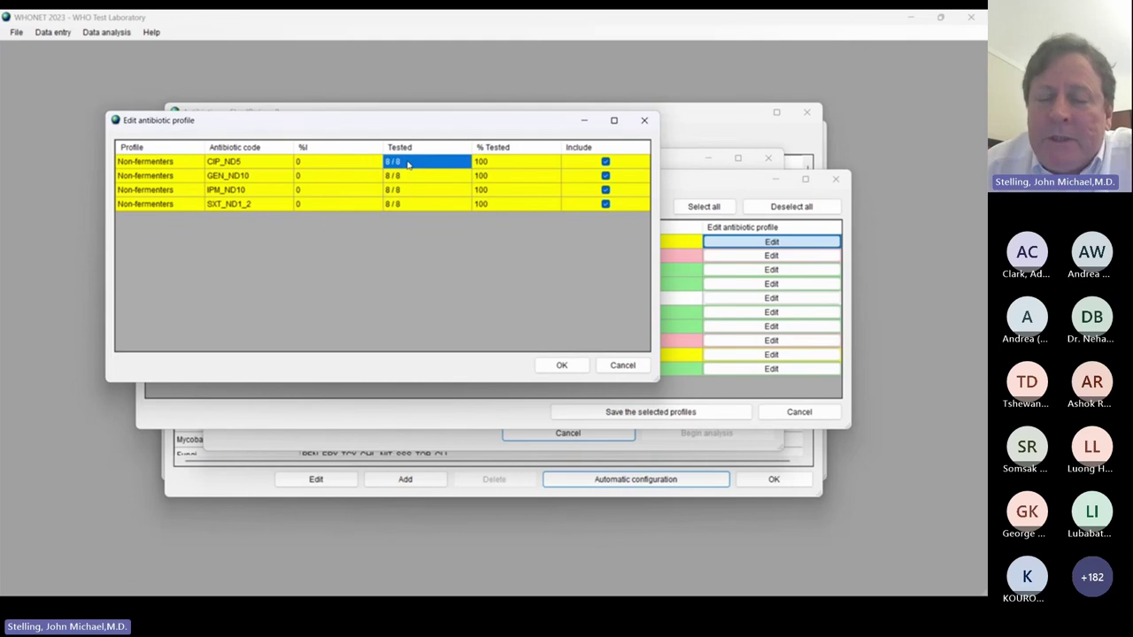
left_click(562, 365)
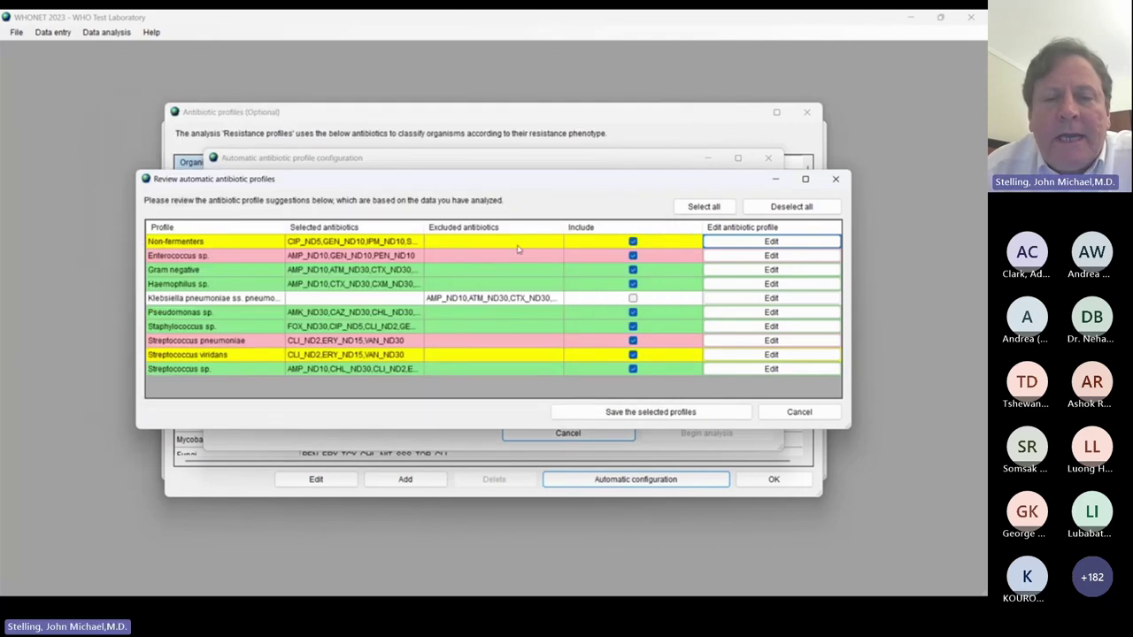
Step: Examine the tested figures for the antibiotics in the suggested Enterococcus sp. profile
left_click(517, 257)
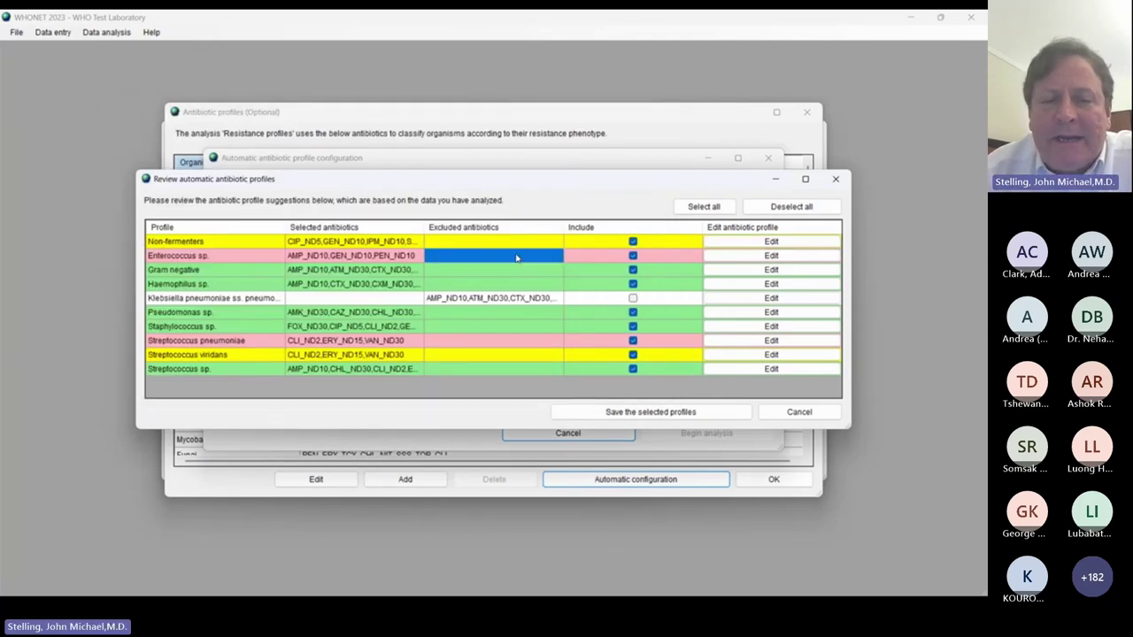
left_click(765, 256)
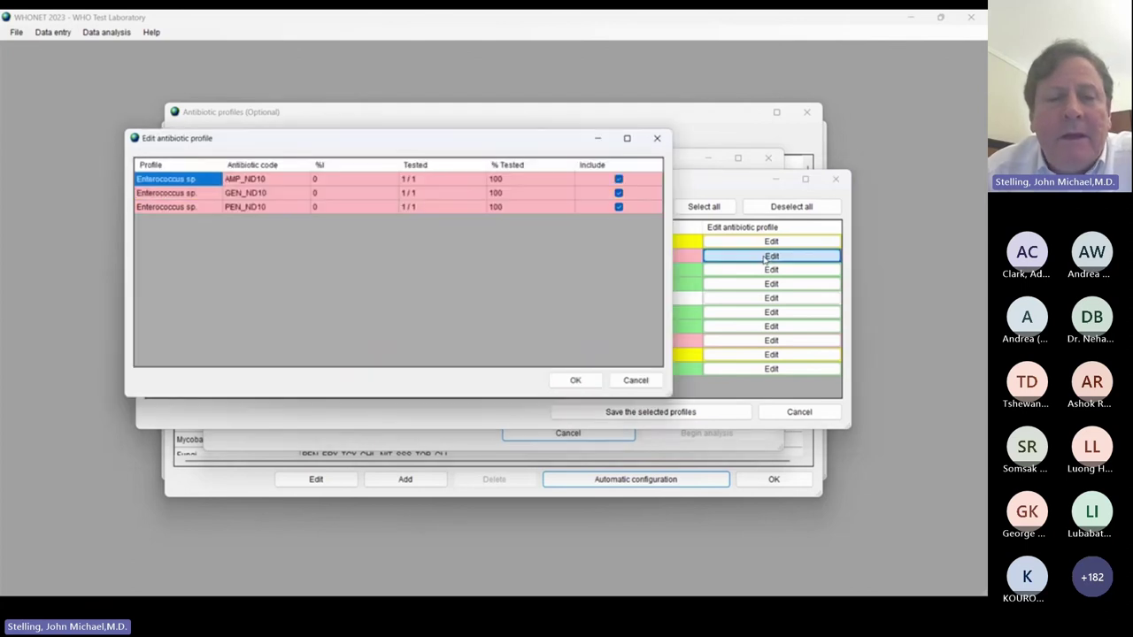
left_click(428, 183)
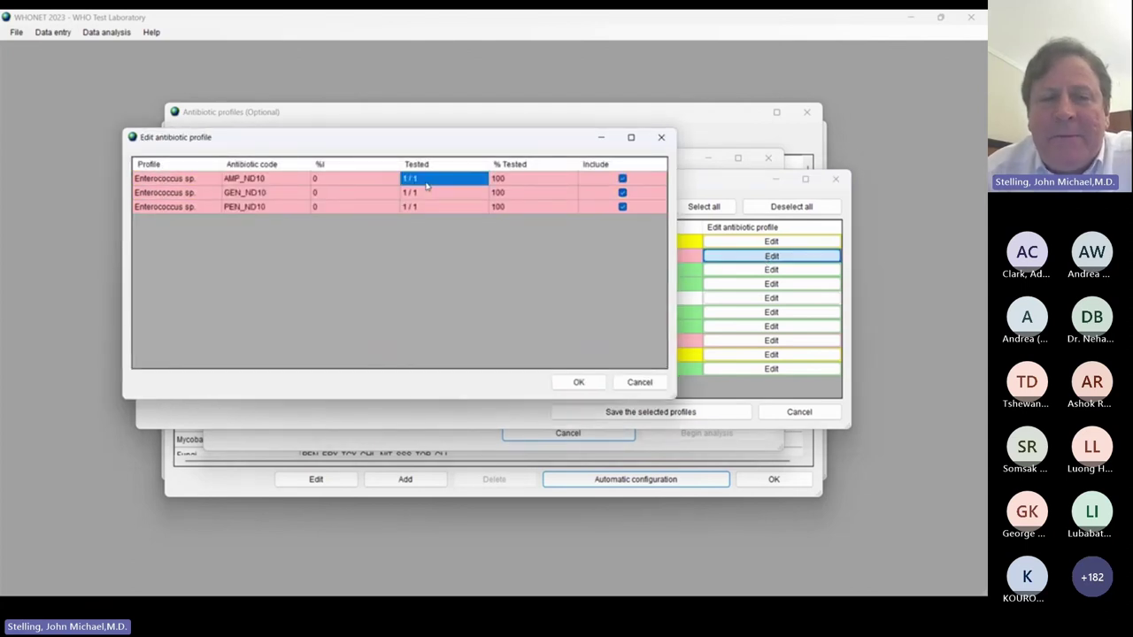
left_click(255, 182)
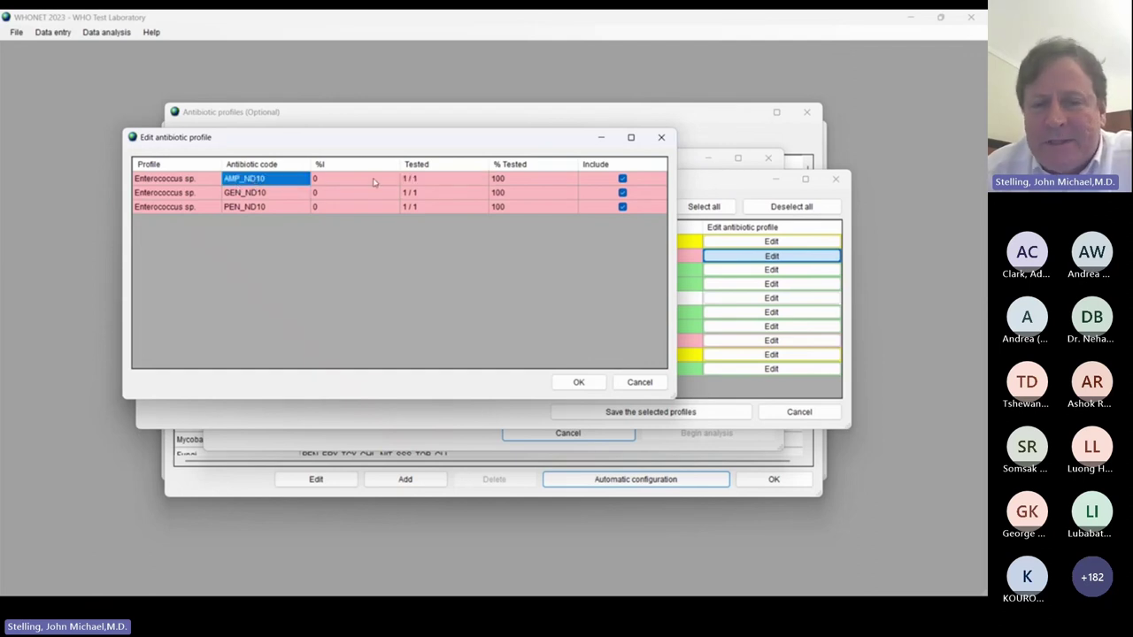
left_click(579, 382)
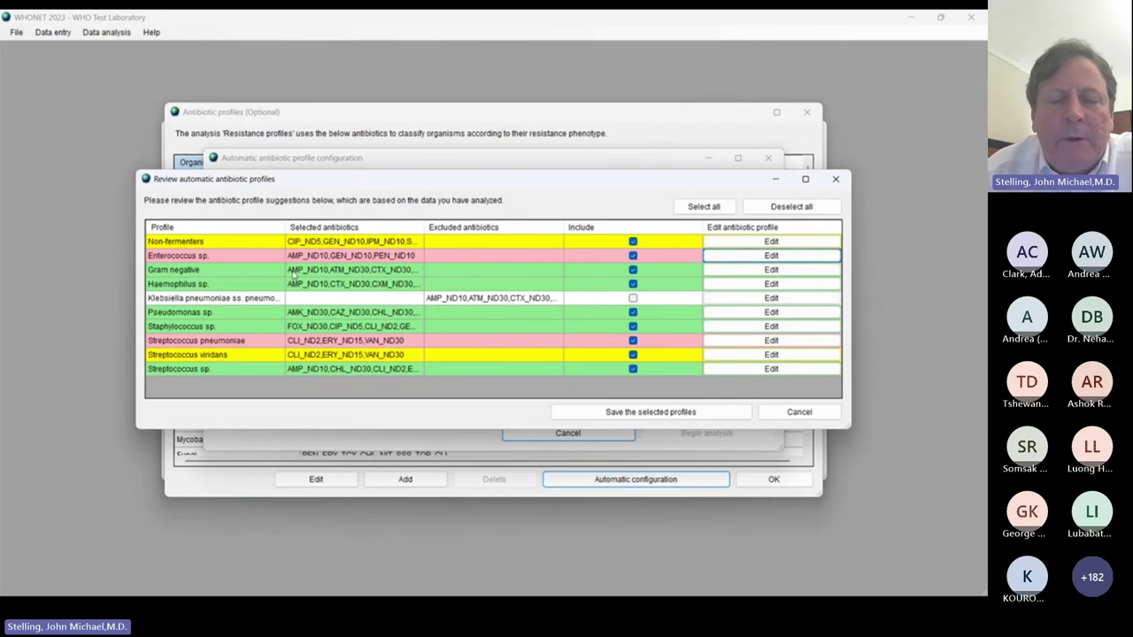
Step: Check the Gram negative and Klebsiella pneumoniae suggestions, and save the selected automatic antibiotic profiles
left_click(258, 275)
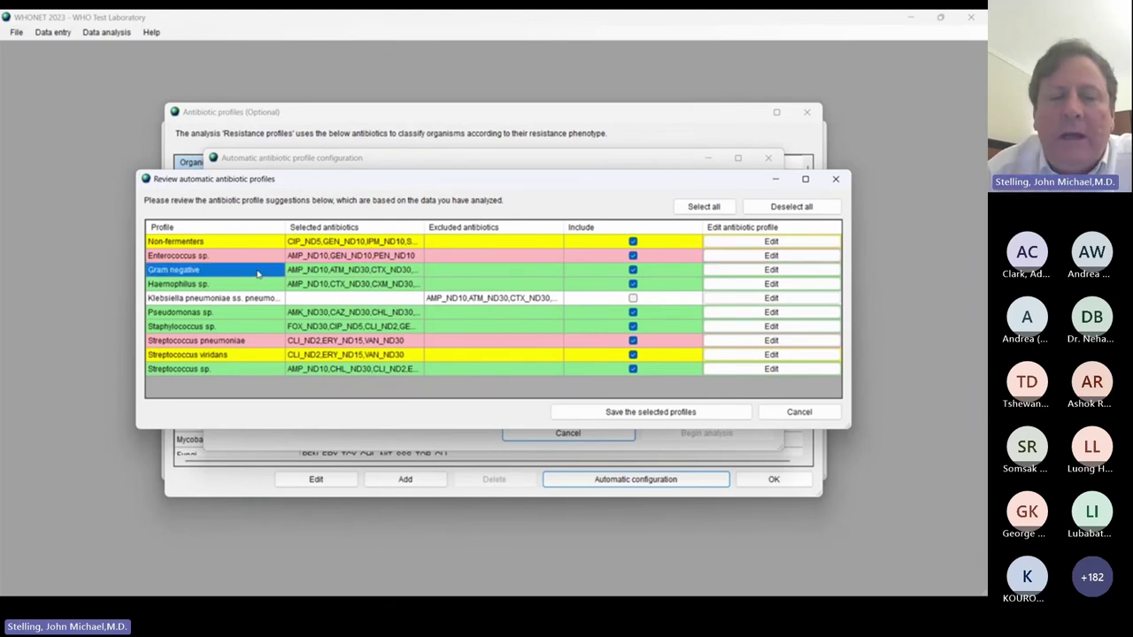
left_click(271, 301)
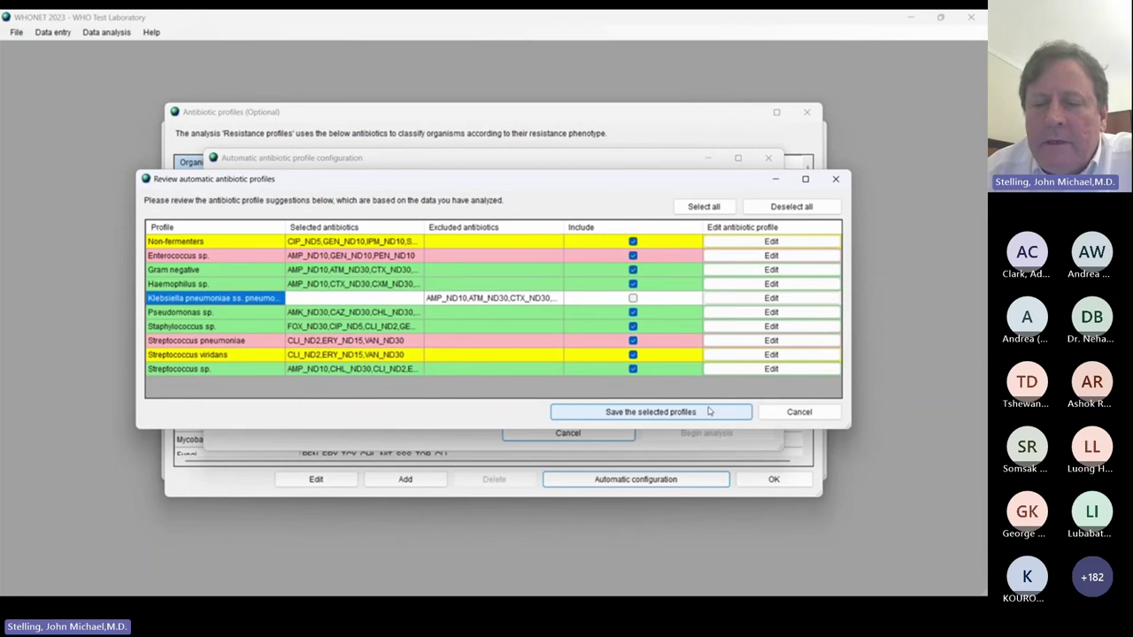
left_click(650, 412)
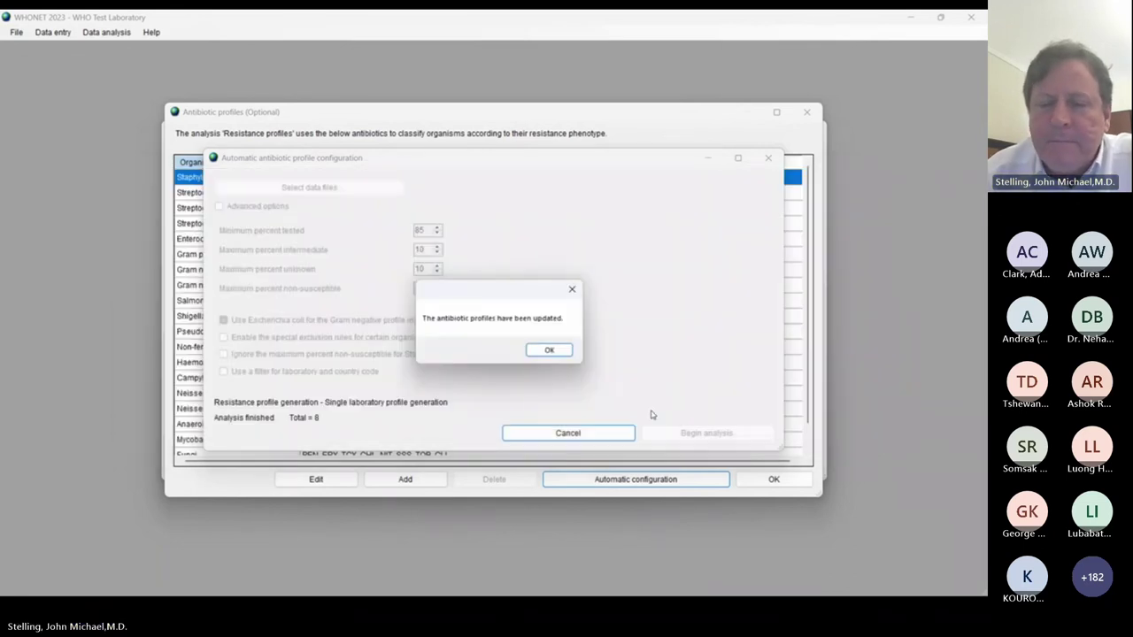
left_click(549, 351)
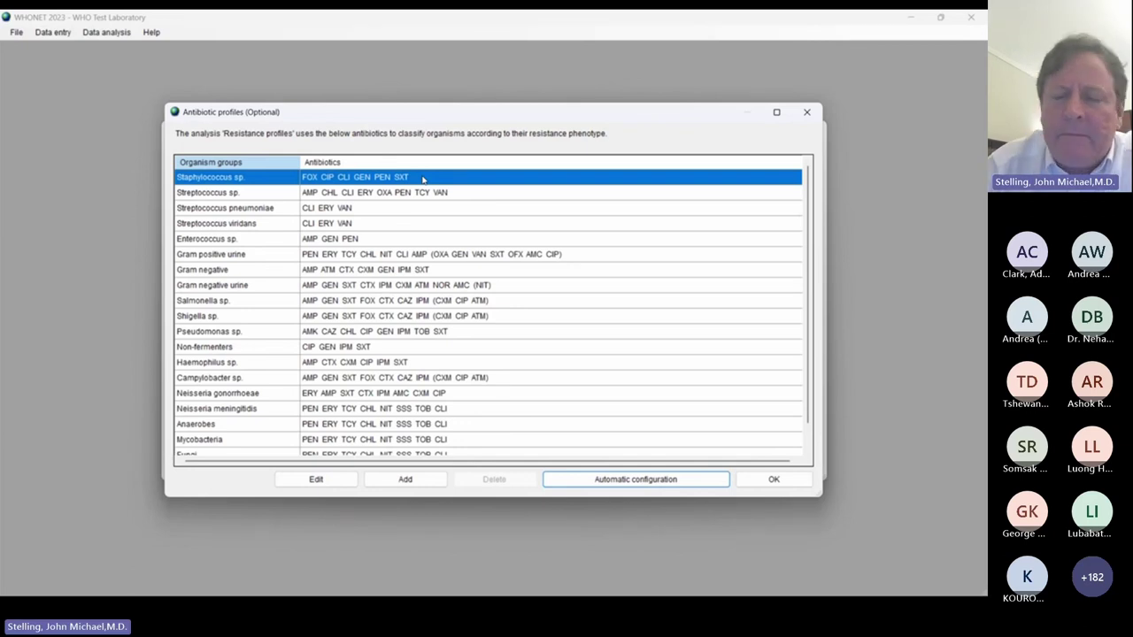
Step: Leave the antibiotic and laboratory configuration without saving the changes, and switch to the presentation slides on configuring resistance profiles
key("Escape")
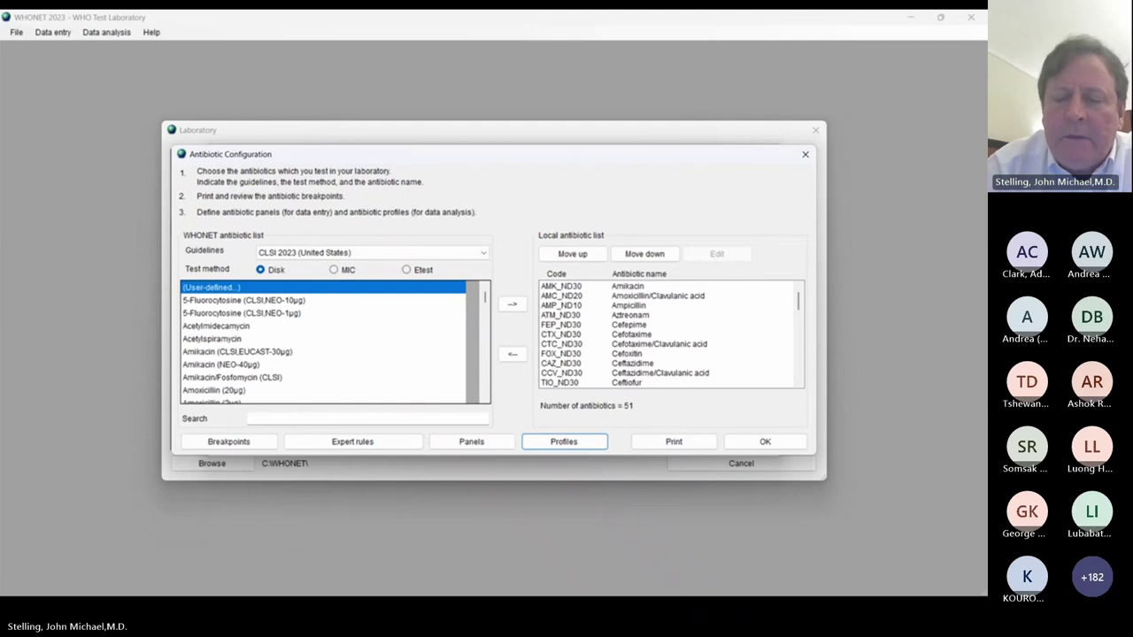
key("Escape")
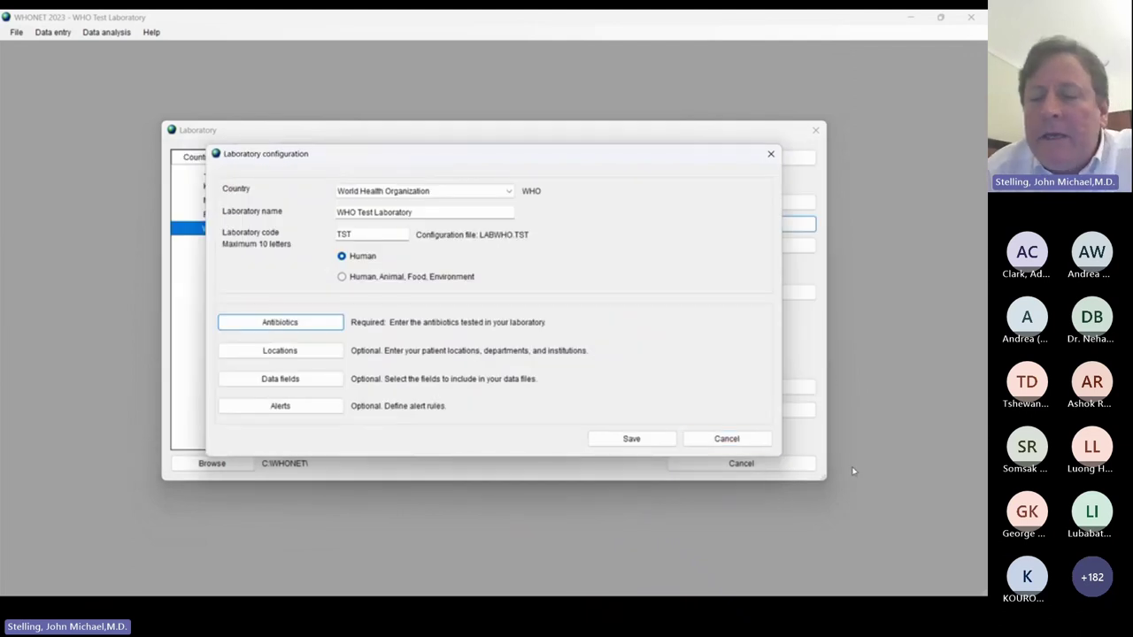
left_click(743, 442)
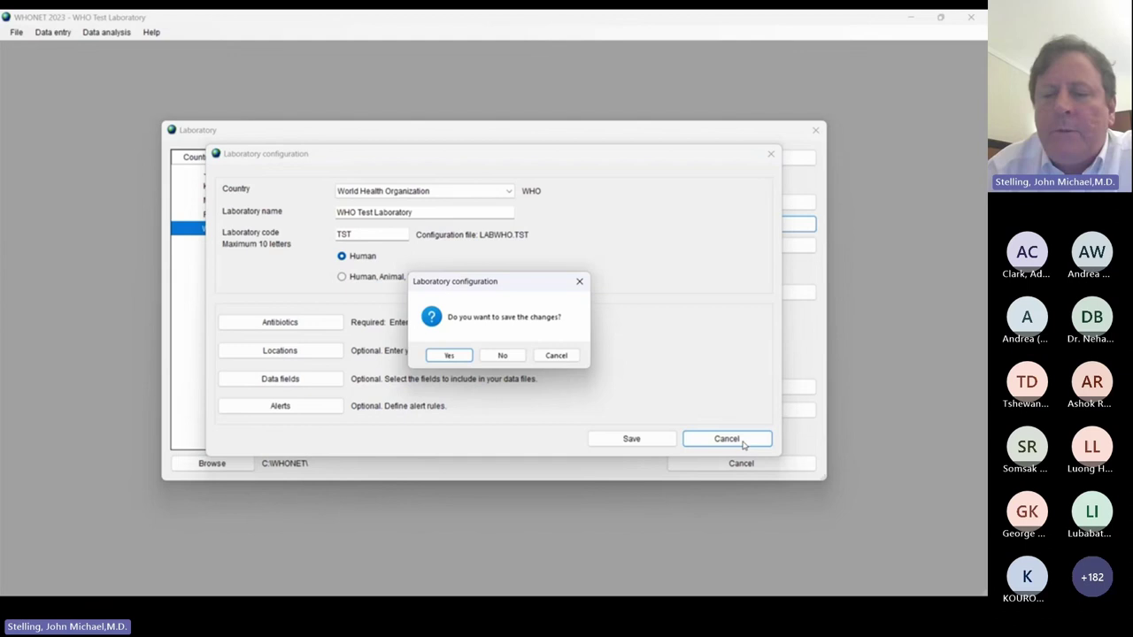
left_click(506, 355)
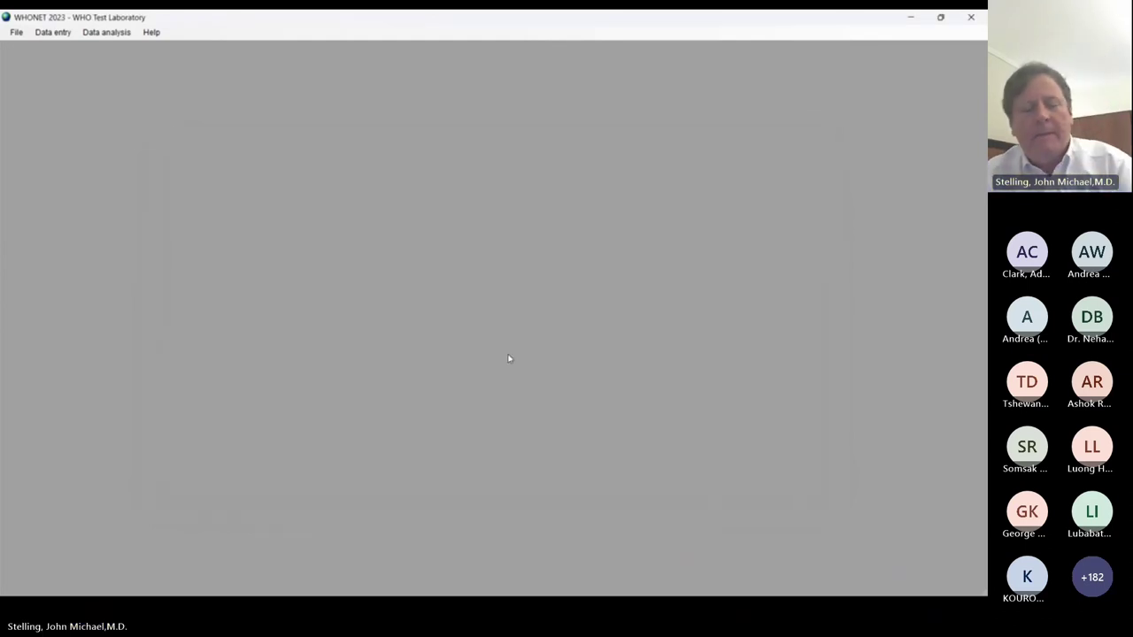
key("alt+Tab")
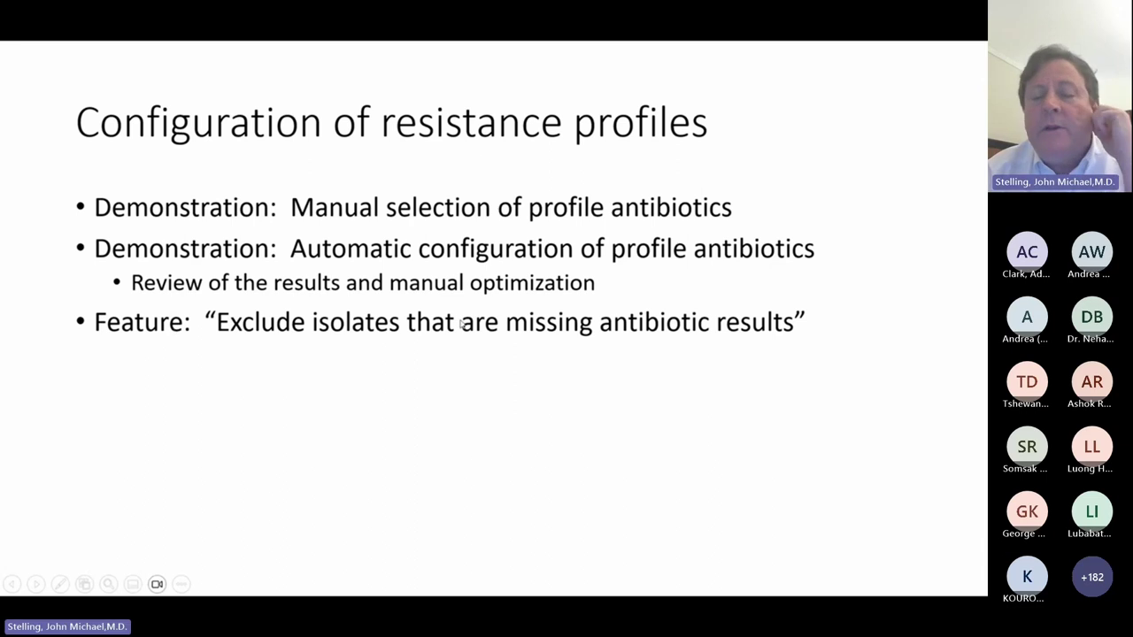
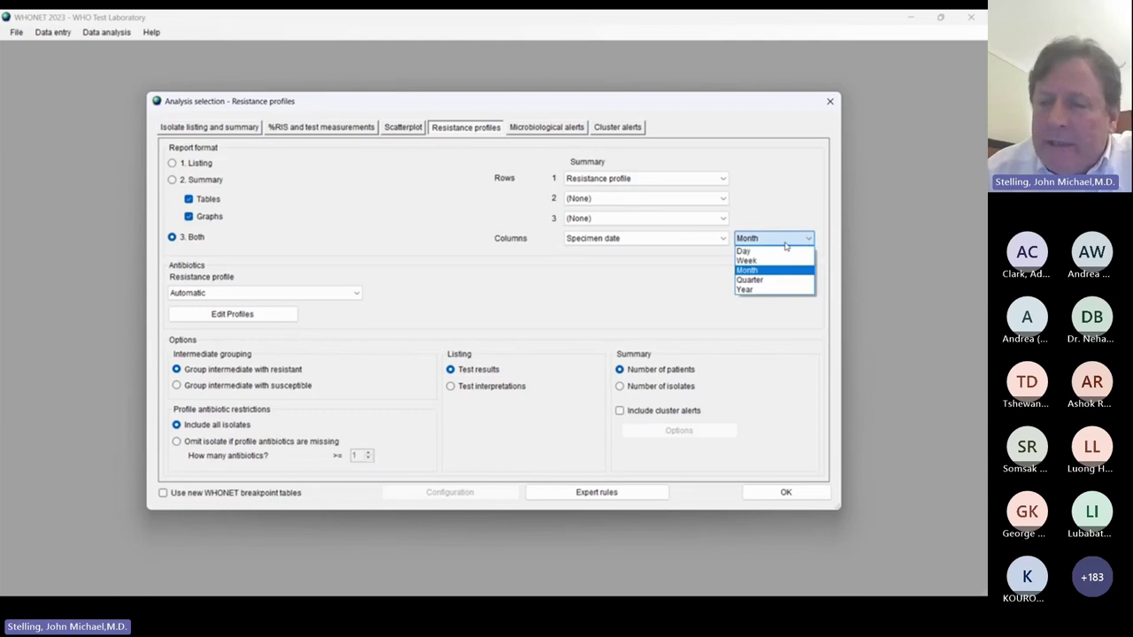
Step: Break the resistance profile summary's specimen date columns down by Day
left_click(739, 259)
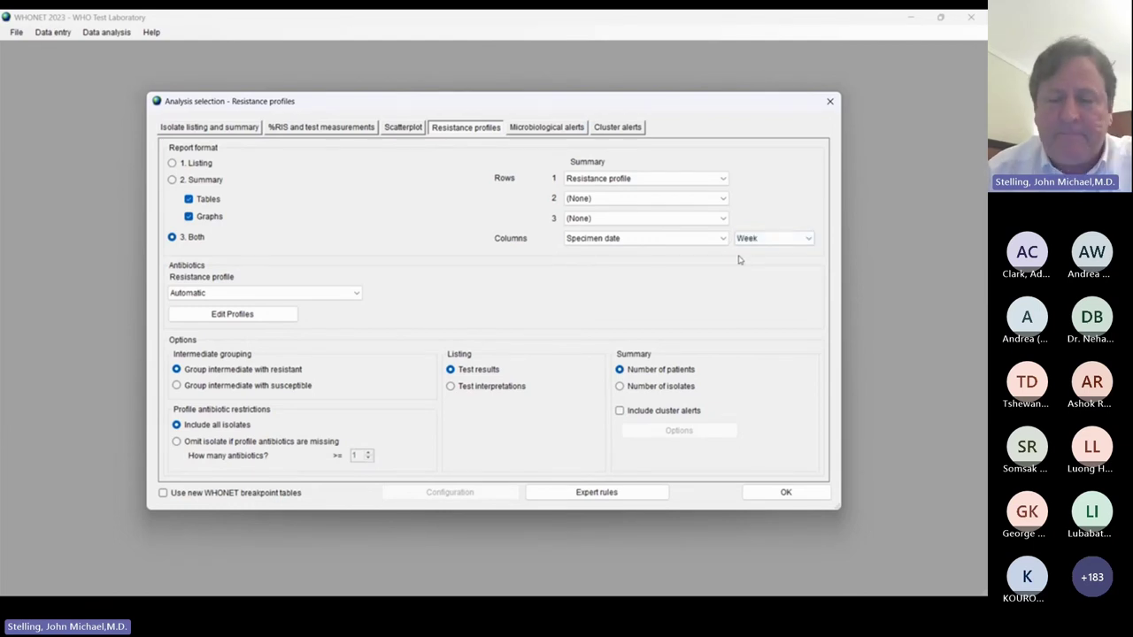
left_click(748, 243)
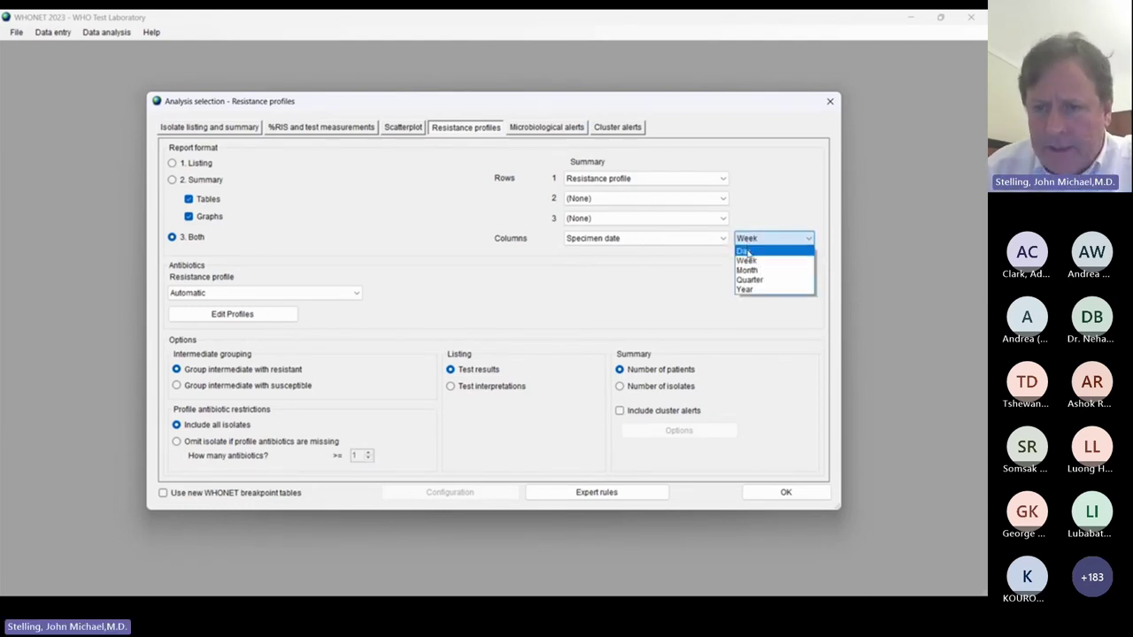
left_click(748, 253)
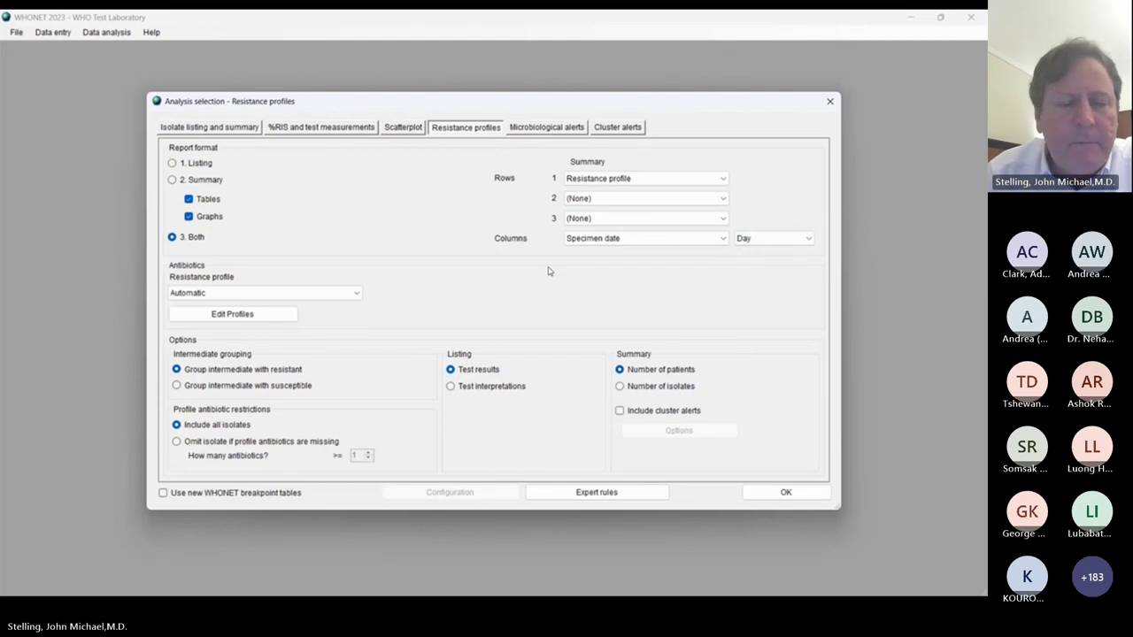
Step: Review the antibiotic profiles defined for the organism groups, and accept the resistance profile analysis with the Automatic profile
left_click(243, 317)
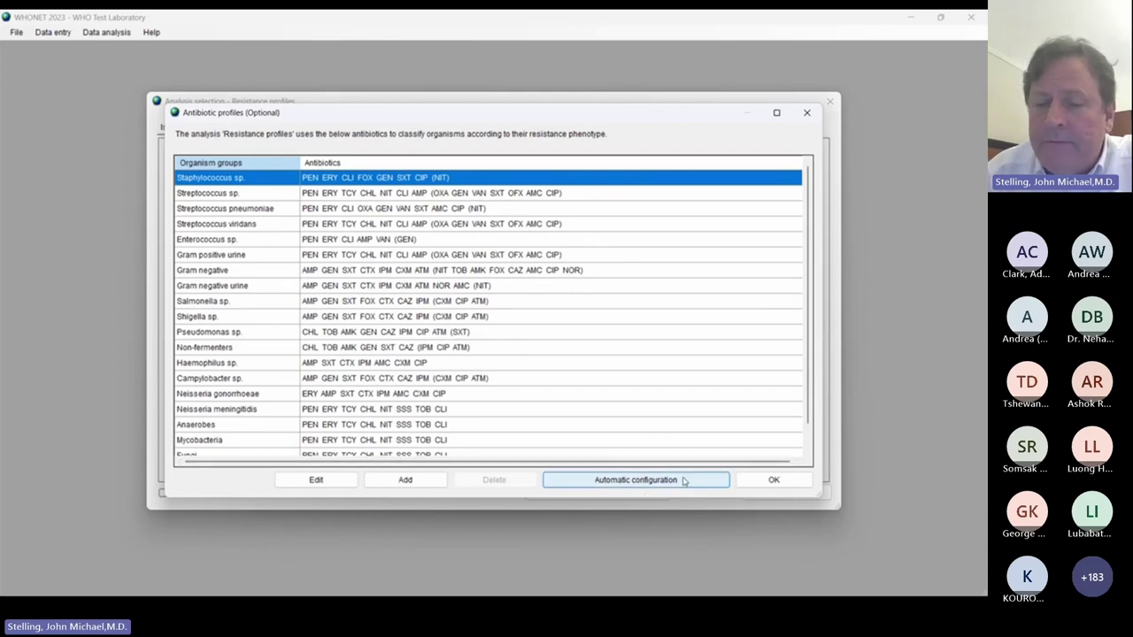
left_click(773, 483)
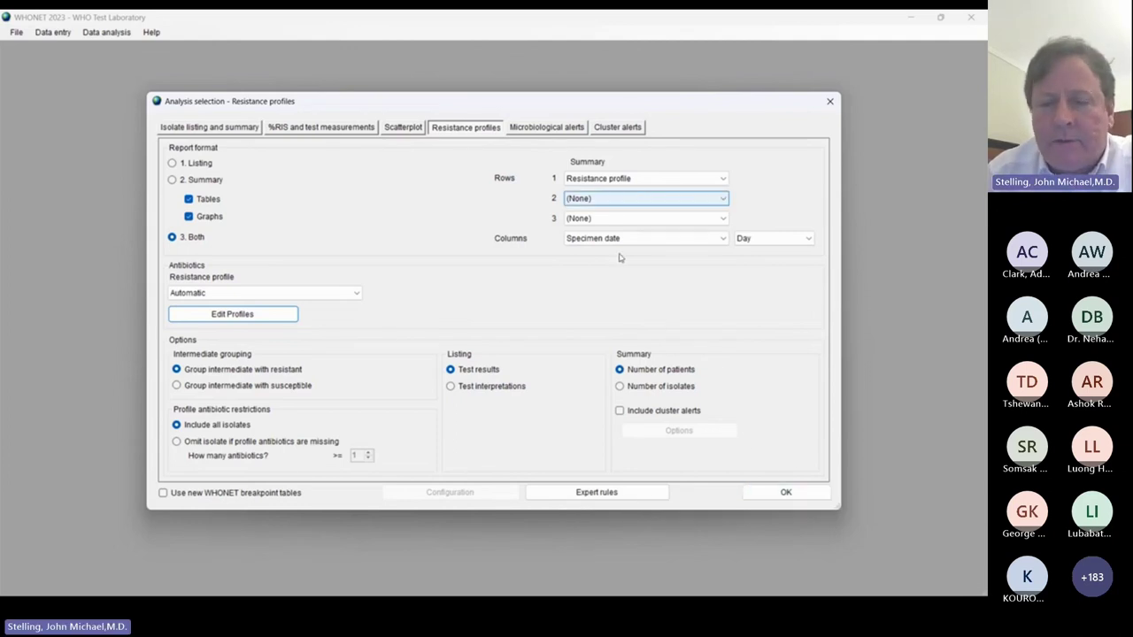
left_click(785, 491)
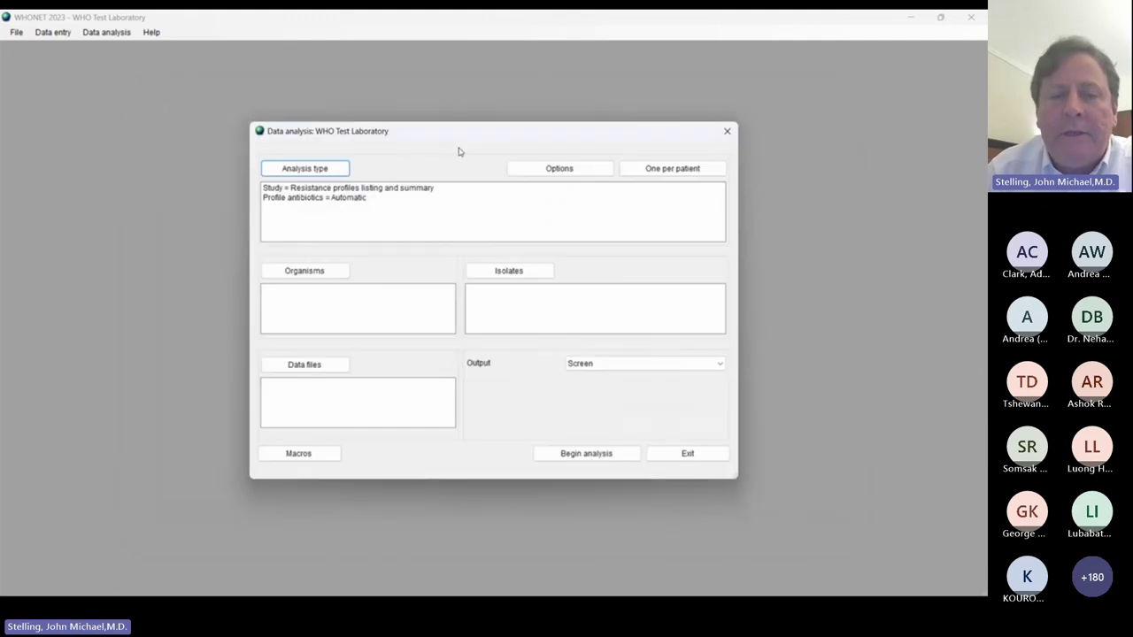
left_click(320, 173)
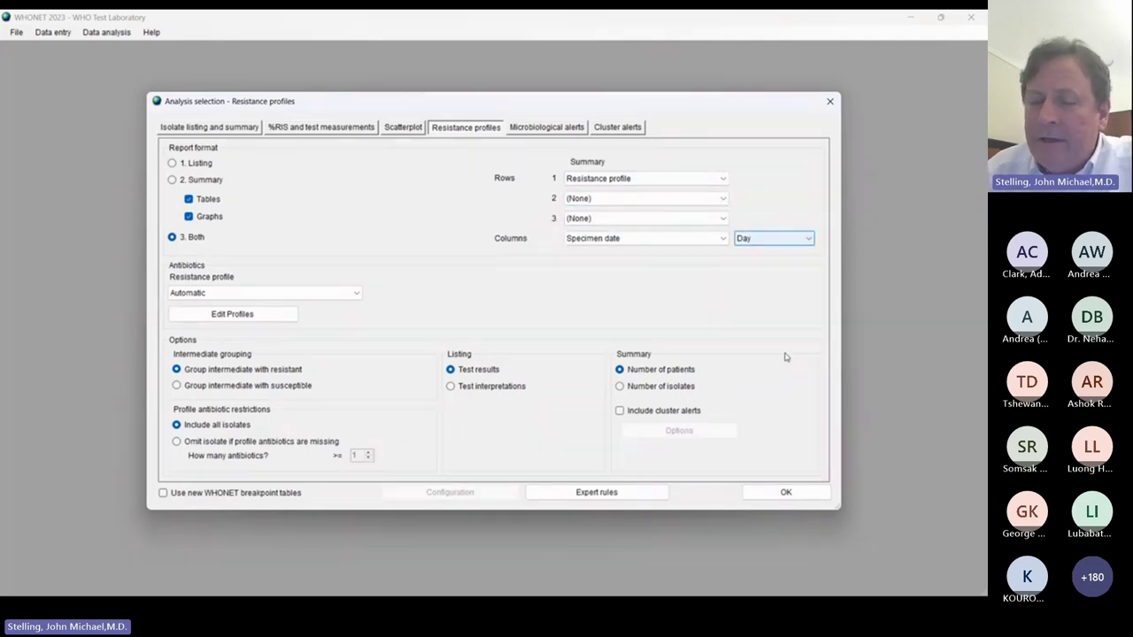
left_click(787, 493)
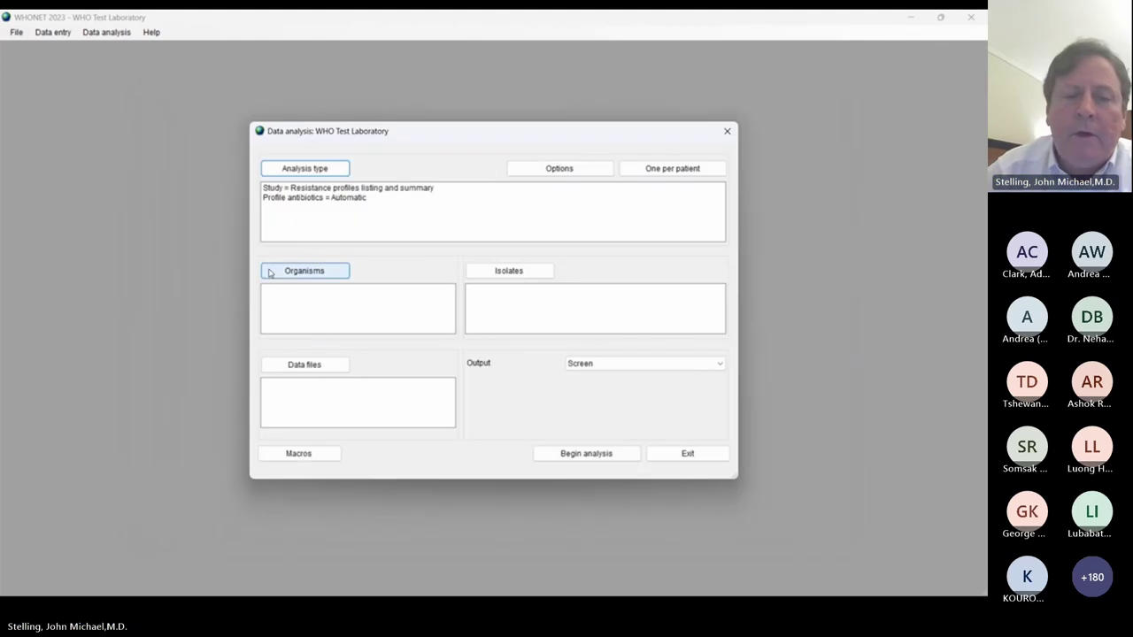
Step: Include only Staphylococcus aureus ss. aureus (code sau) in the analysis
left_click(298, 270)
type("sau")
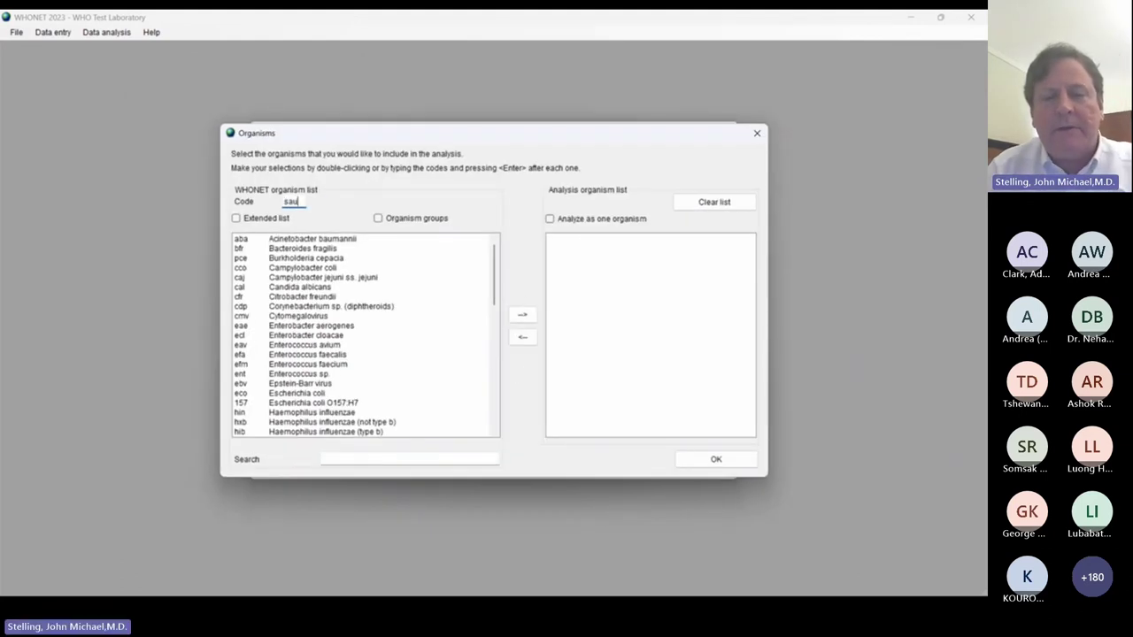
key("Return")
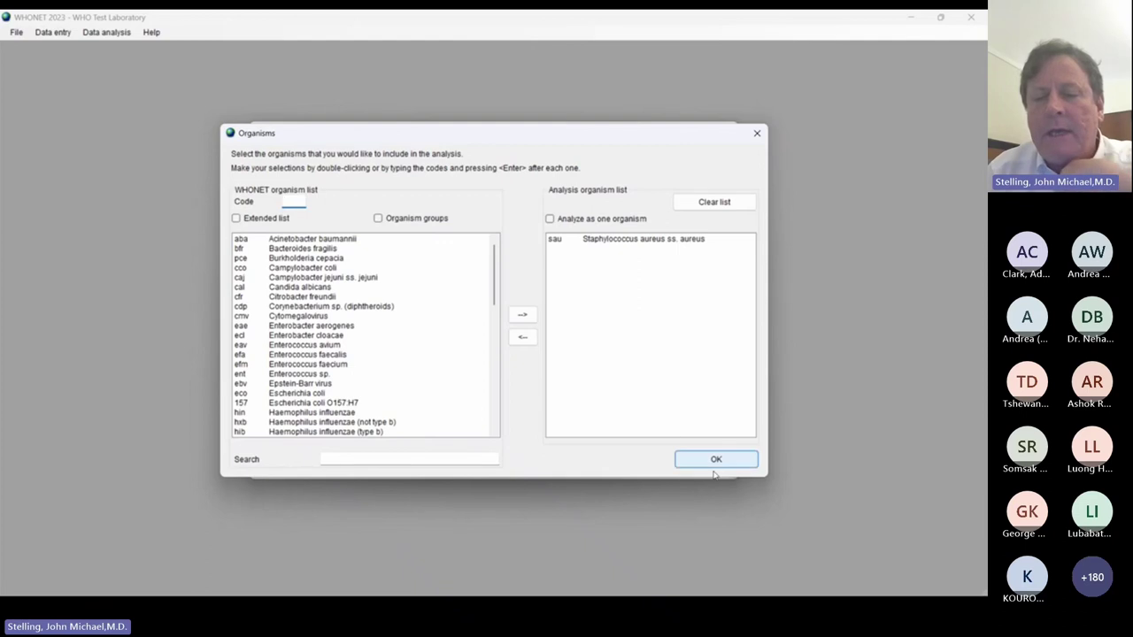
left_click(713, 459)
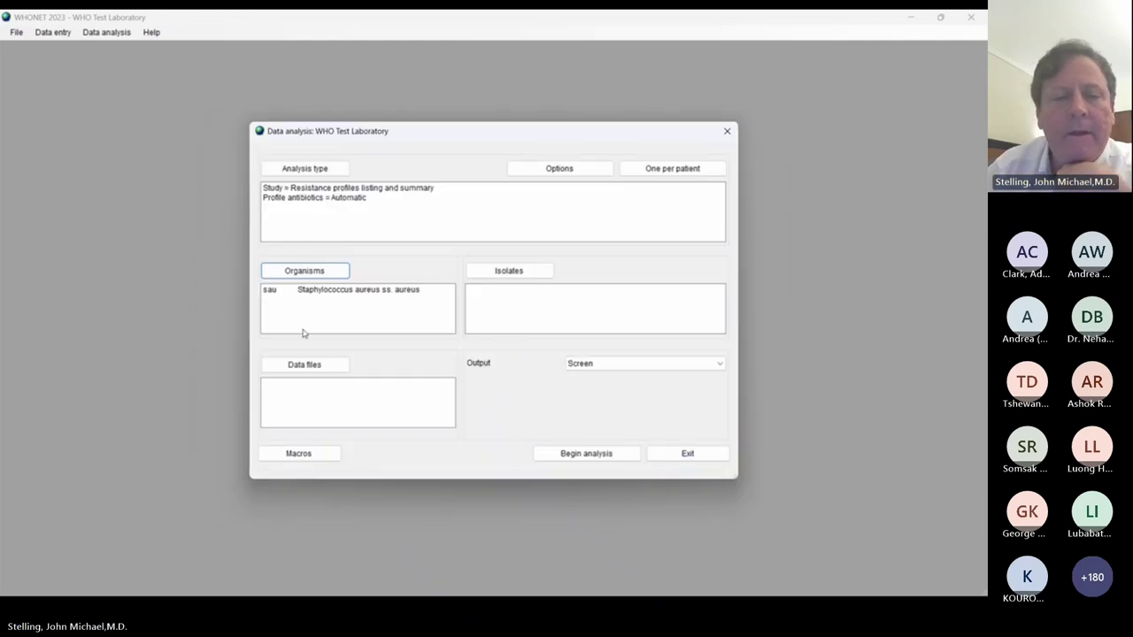
Step: Use WHO-TST-2000-01.sqlite as the data file and run the resistance profile analysis
left_click(299, 370)
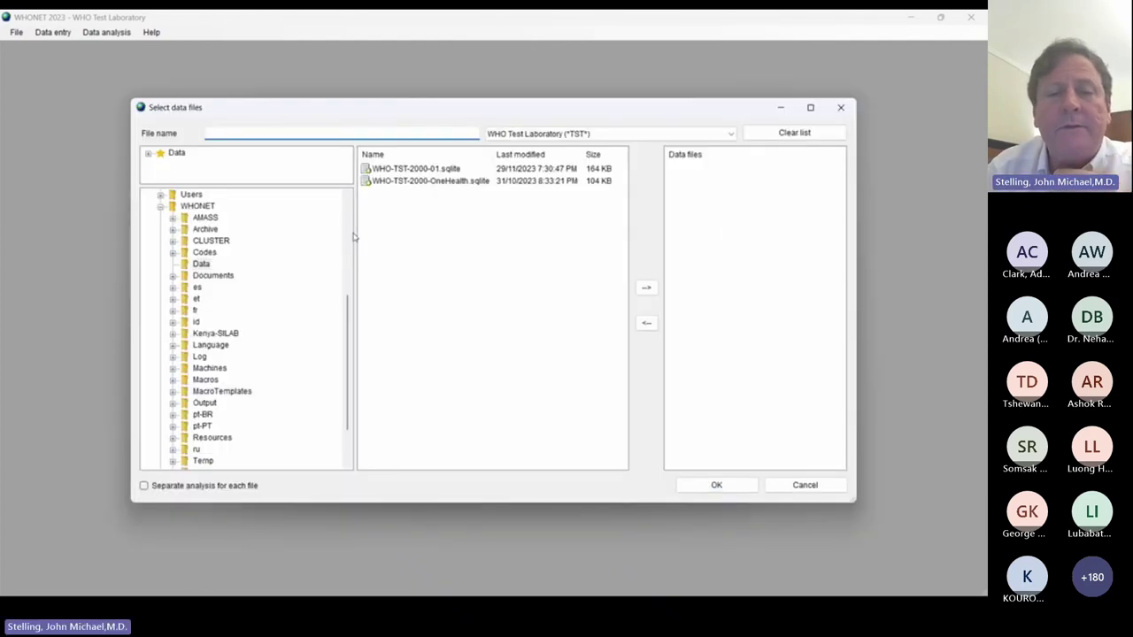
left_click(425, 170)
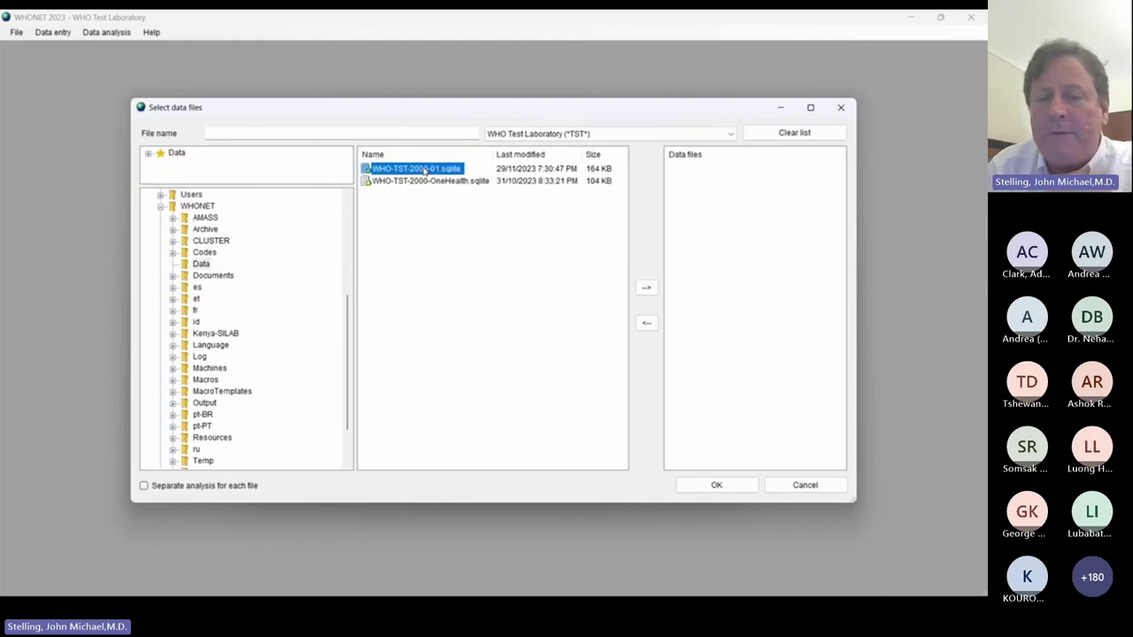
left_click(646, 289)
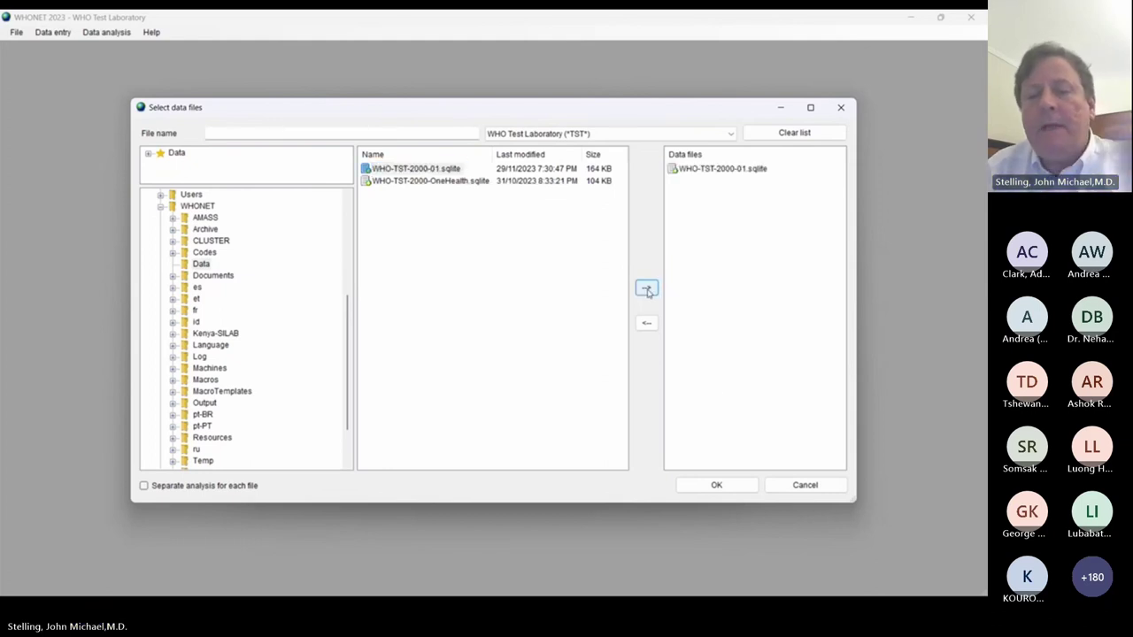
left_click(716, 486)
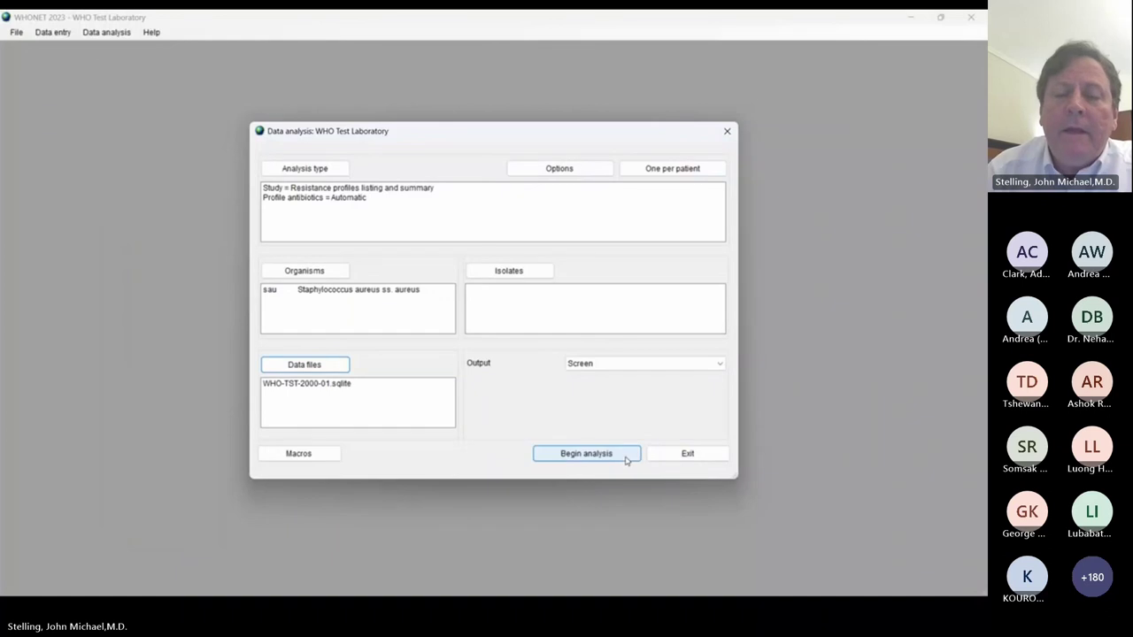
left_click(586, 454)
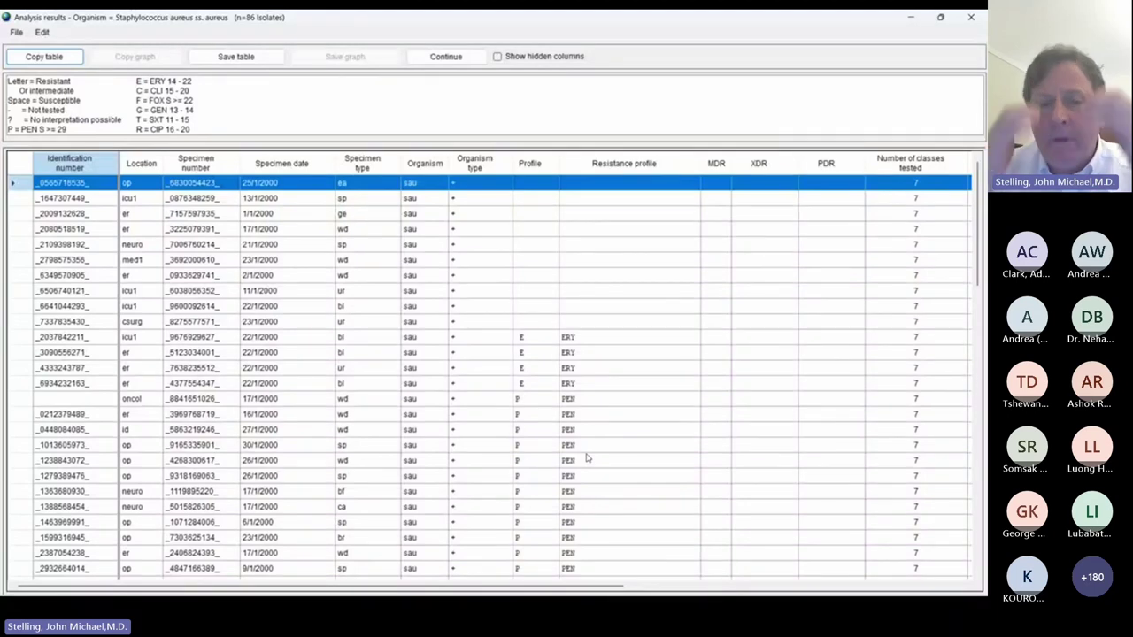
Step: Highlight all isolates at the start of the listing whose resistance profile is empty
key("Tab")
key("Tab")
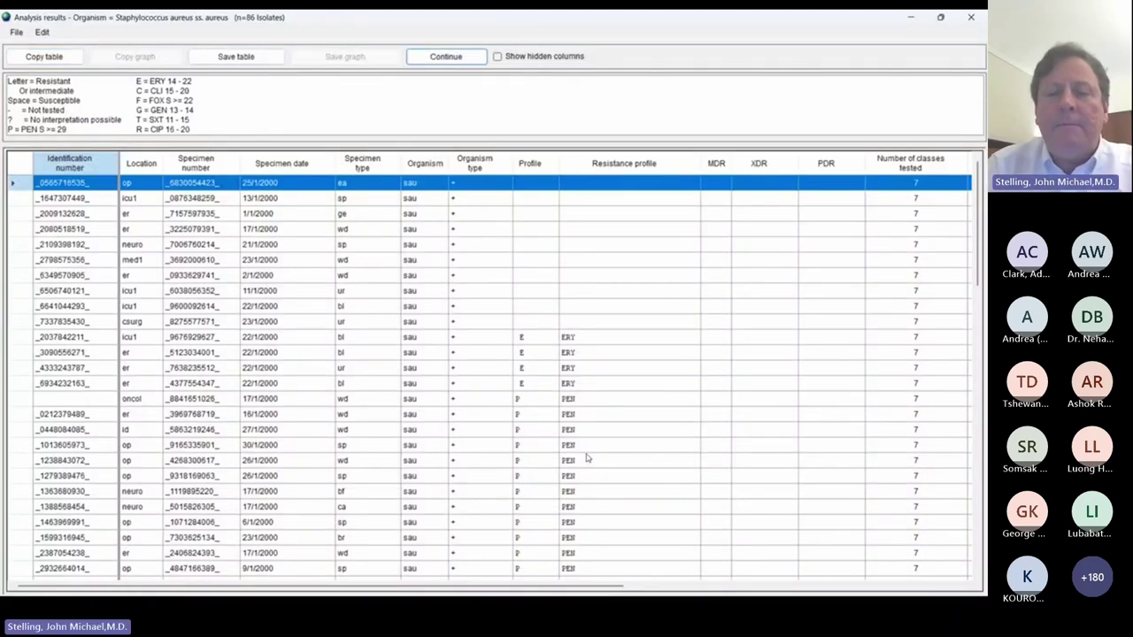
left_click(611, 321, "shift")
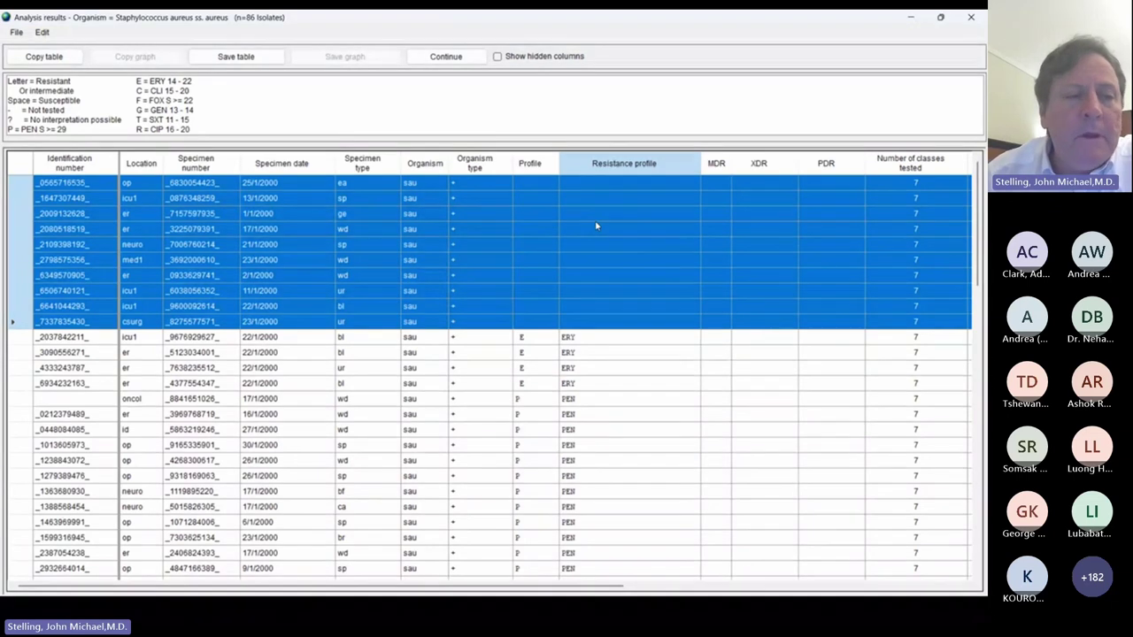
left_click(70, 182)
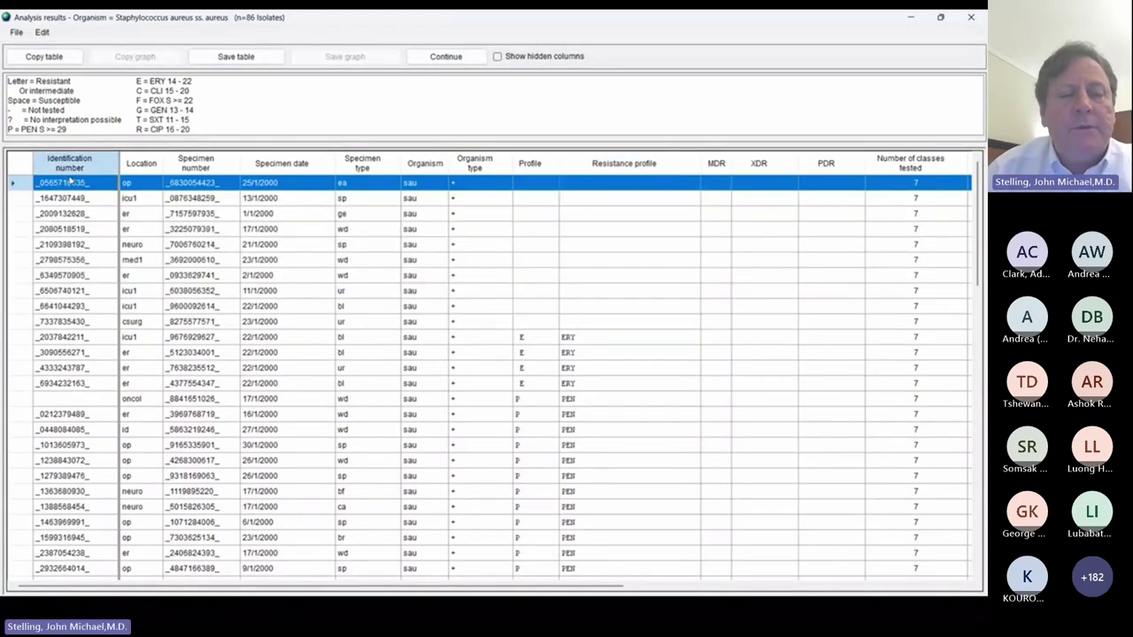
key("shift+Down")
key("shift+Down")
key("shift+Down")
key("shift+Down")
key("shift+Down")
key("shift+Down")
key("shift+Down")
key("shift+Down")
key("shift+Down")
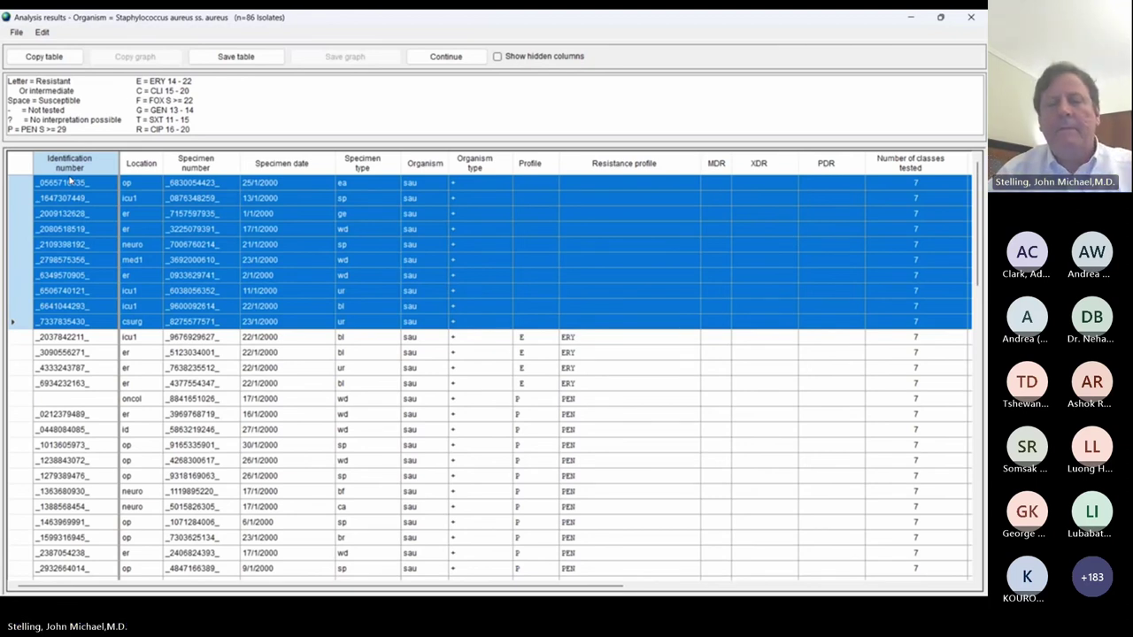
Step: Highlight the group of isolates whose resistance profile is ERY only
key("Down")
key("shift+Down")
key("shift+Down")
key("shift+Down")
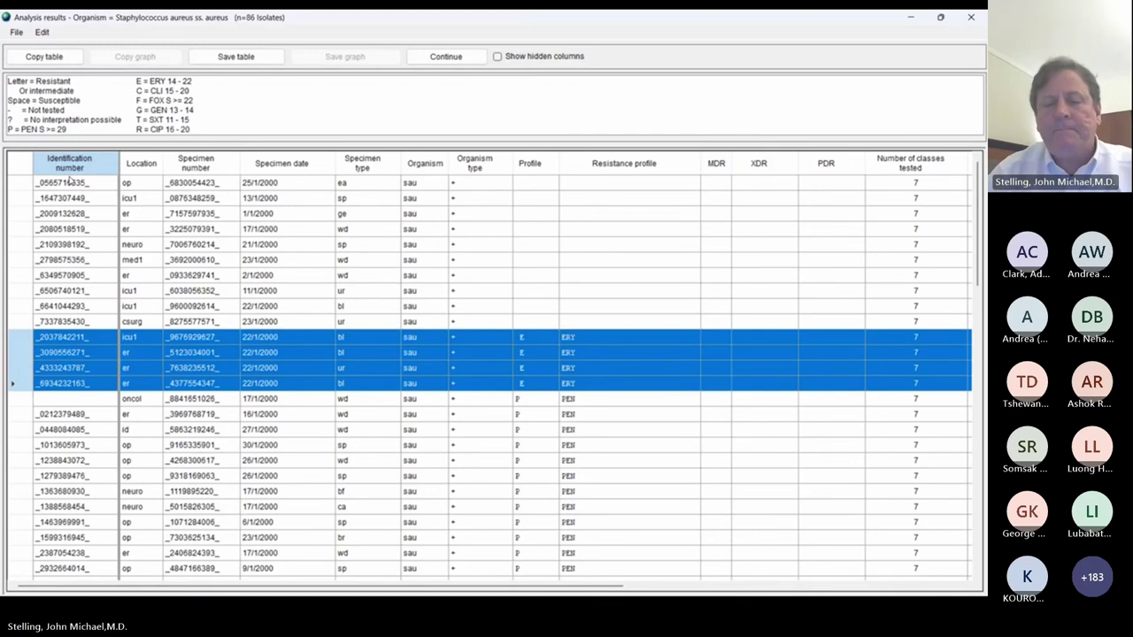
Step: Highlight the whole block of isolates whose resistance profile is PEN only, ending before the ERY CIP rows
key("Down")
key("shift+Down")
key("shift+Down")
key("shift+Down")
key("shift+Down")
key("shift+Down")
key("shift+Down")
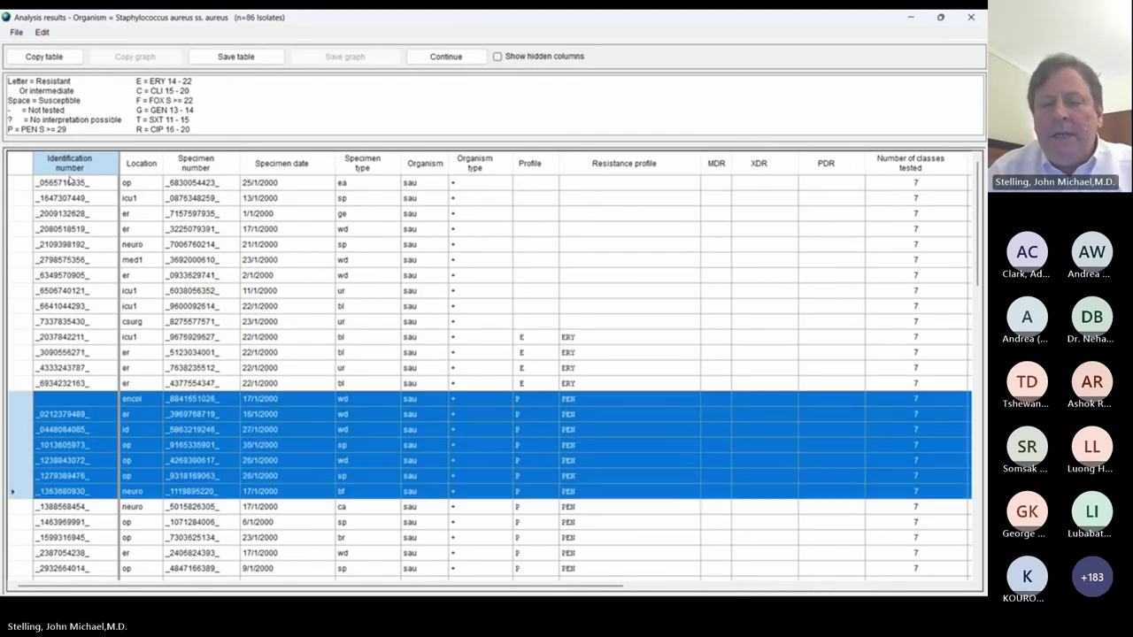
key("shift+Down")
key("shift+Down")
key("shift+Down")
key("shift+Down")
key("shift+Down")
key("shift+Down")
key("shift+Down")
key("shift+Down")
key("shift+Down")
key("shift+Down")
key("shift+Down")
key("shift+Down")
key("shift+Down")
key("shift+Down")
key("shift+Down")
key("shift+Down")
key("shift+Down")
key("shift+Down")
key("shift+Down")
key("shift+Down")
key("shift+Down")
key("shift+Down")
key("shift+Down")
key("shift+Down")
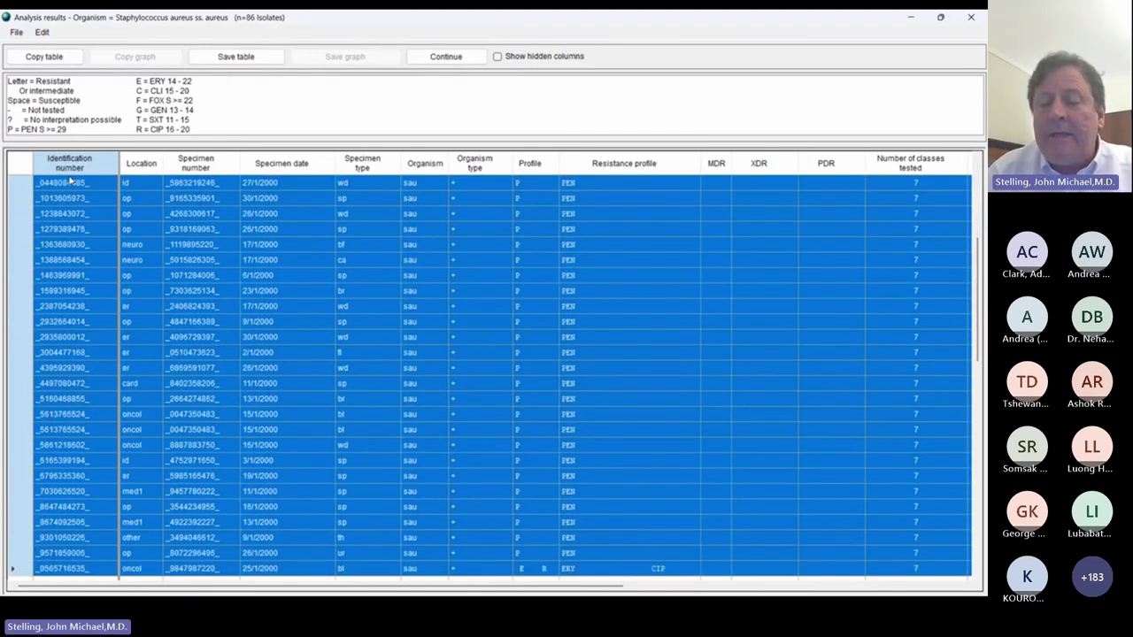
key("shift+Up")
key("shift+Up")
key("shift+Up")
key("shift+Up")
key("shift+Up")
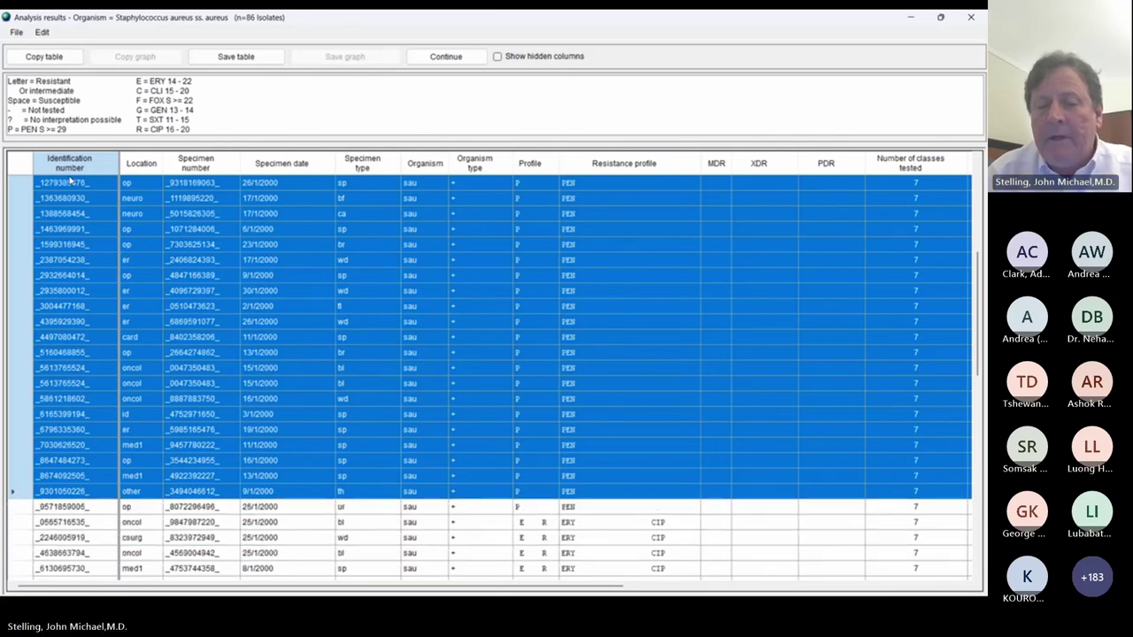
key("shift+Down")
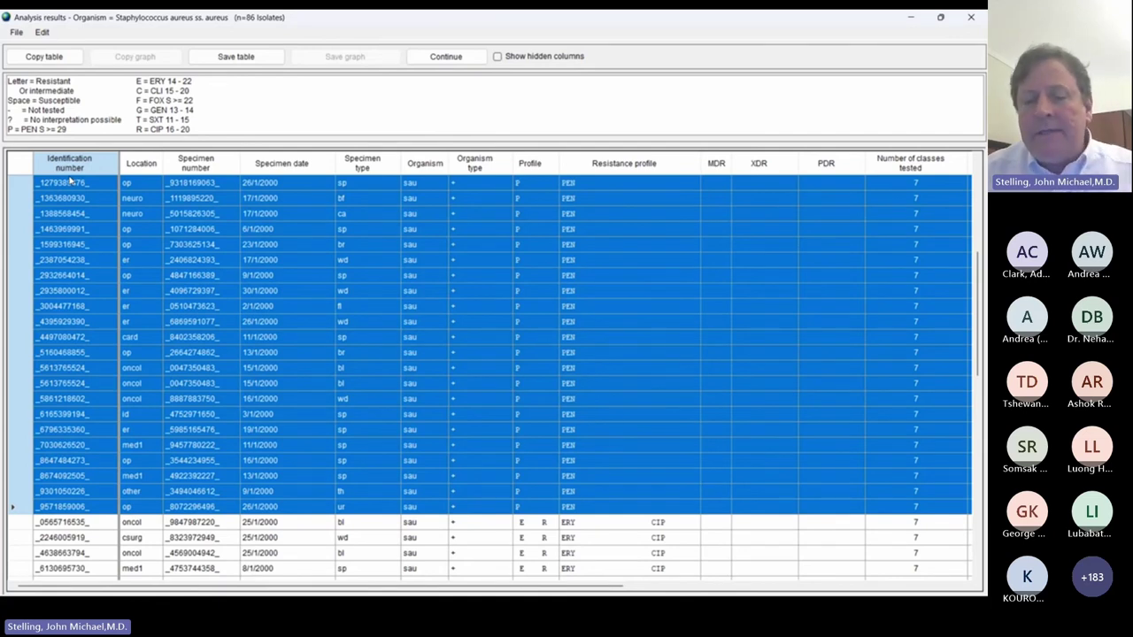
Step: Highlight the isolates that share the combined ERY CIP resistance profile
key("Down")
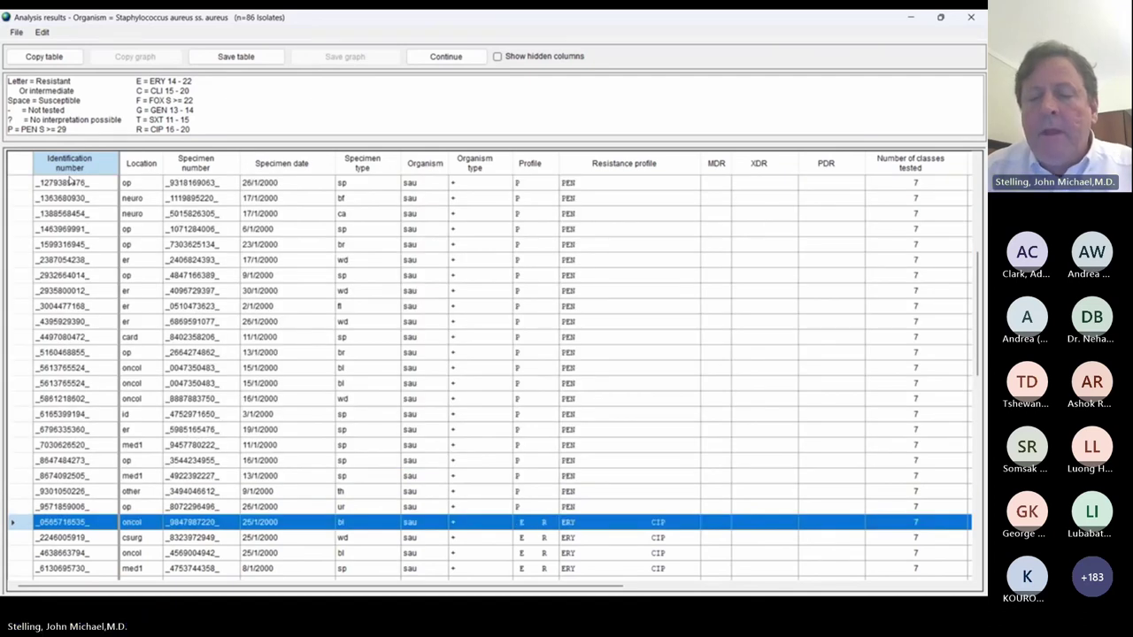
key("shift+Down")
key("shift+Down")
key("shift+Down")
key("shift+Down")
key("shift+Down")
key("shift+Down")
key("shift+Up")
key("shift+Up")
key("shift+Up")
key("shift+Up")
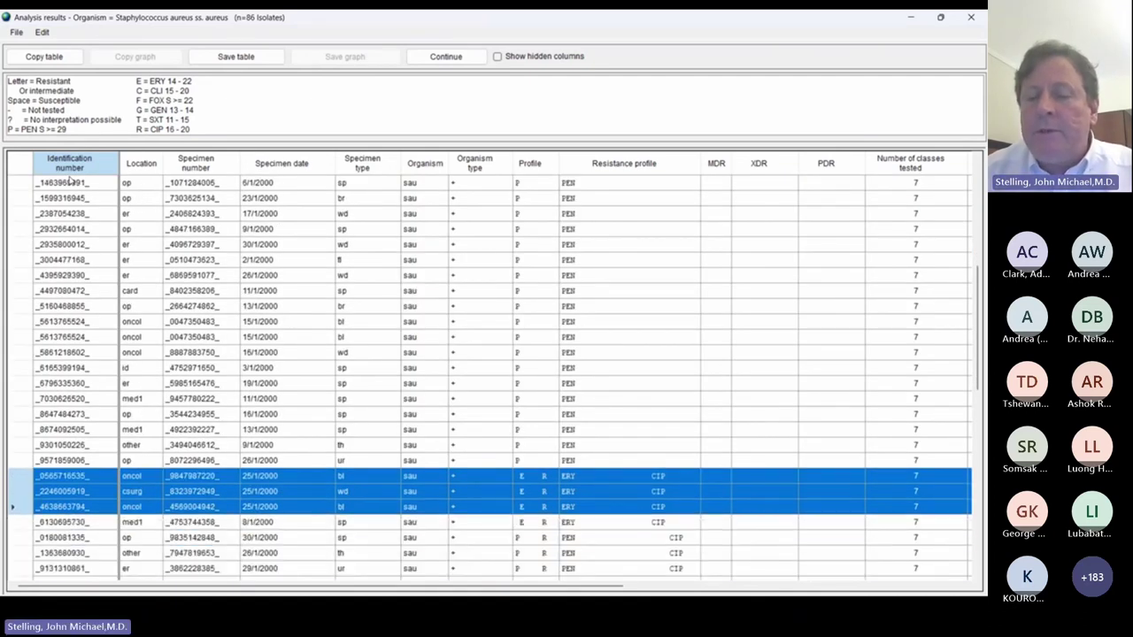
key("shift+Down")
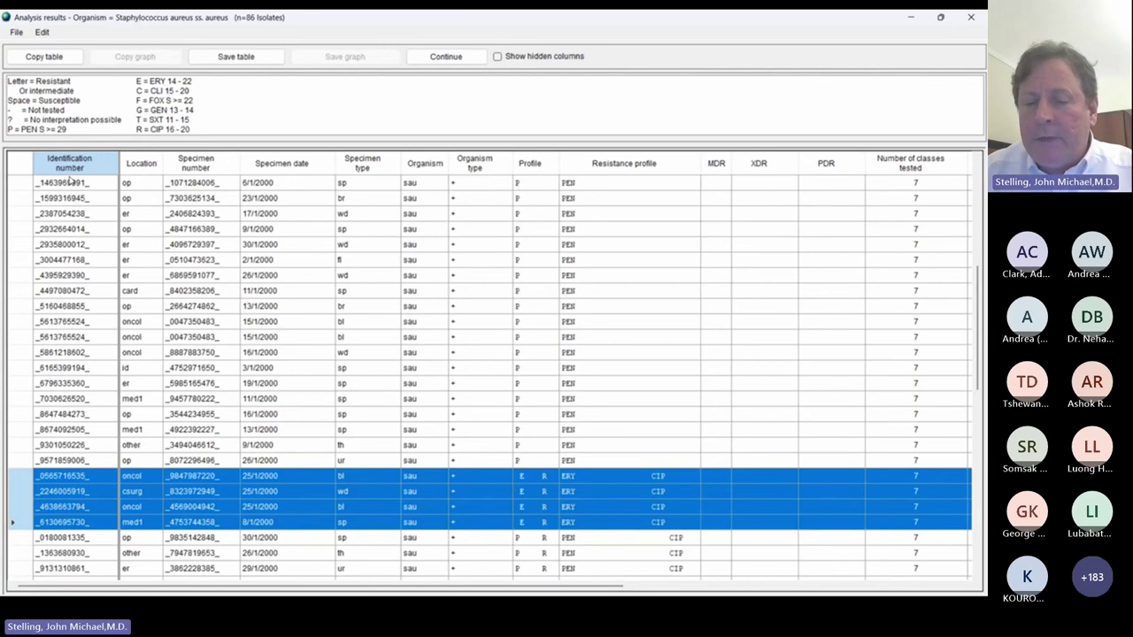
Step: Highlight the group of isolates whose resistance profile is PEN CIP, ending before the PEN ERY rows
key("Down")
key("shift+Down")
key("shift+Down")
key("shift+Down")
key("shift+Down")
key("shift+Down")
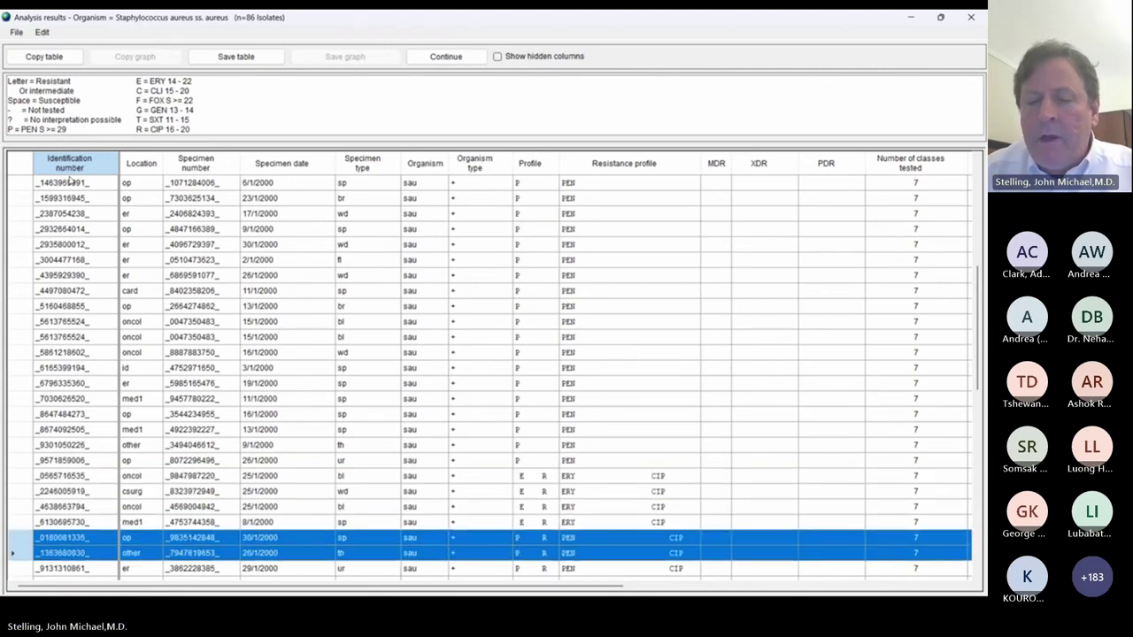
key("shift+Down")
key("shift+Up")
key("shift+Up")
key("shift+Up")
key("shift+Up")
key("shift+Up")
key("shift+Down")
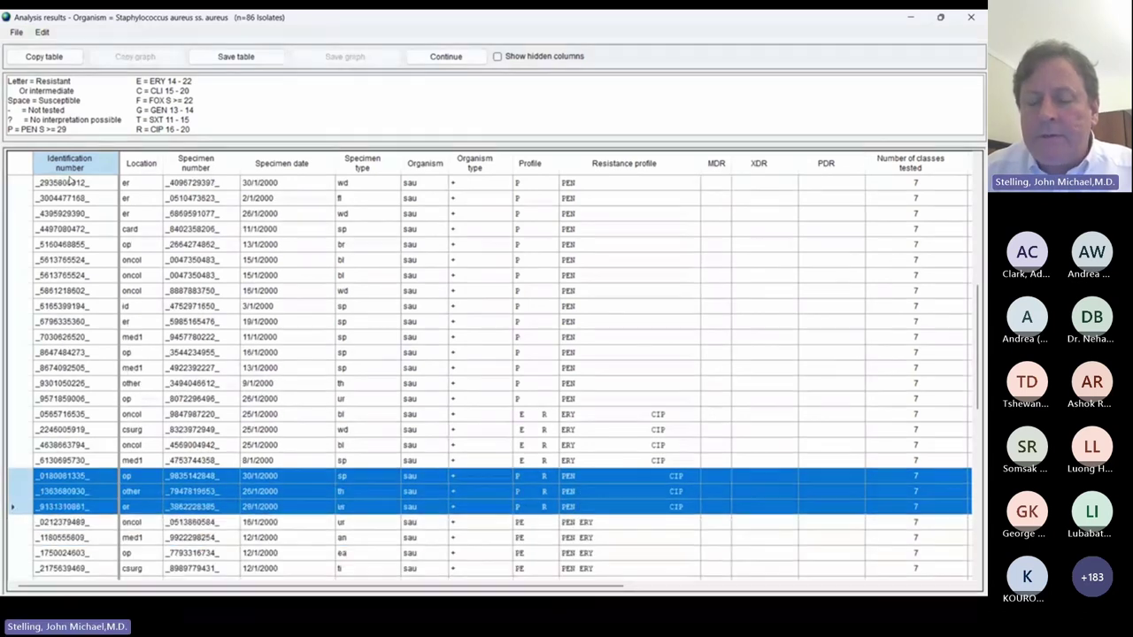
Step: Highlight the block of isolates whose resistance profile is PEN ERY, directly below the PEN CIP group
key("Down")
key("shift+Down")
key("shift+Down")
key("shift+Down")
key("shift+Down")
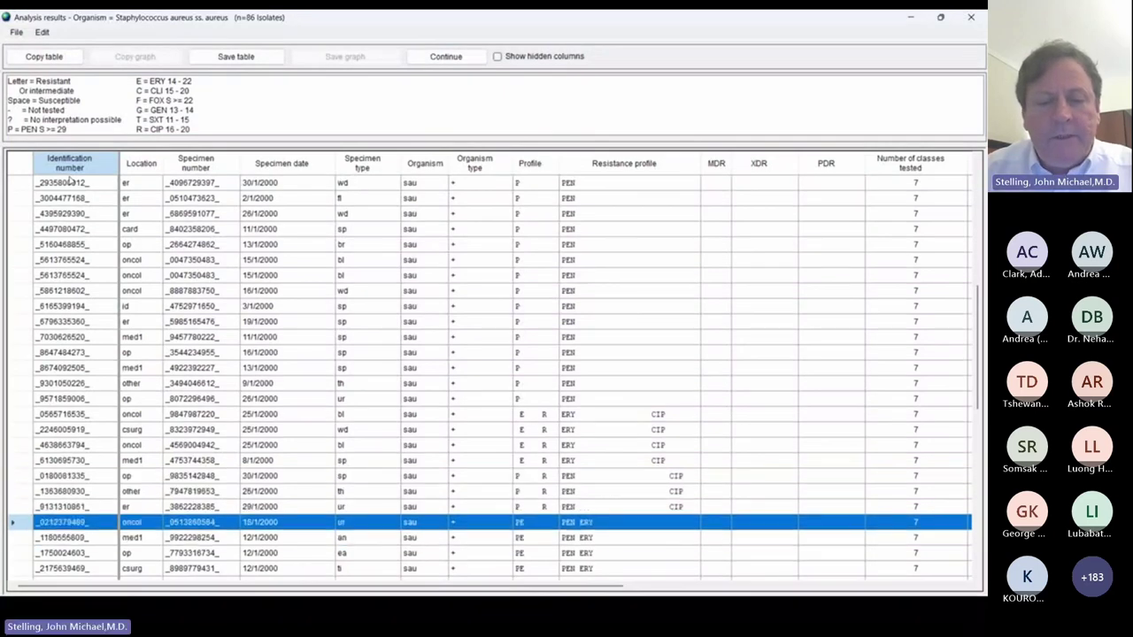
key("shift+Down")
key("shift+Down")
key("shift+Down")
key("shift+Down")
key("shift+Down")
key("shift+Down")
key("shift+Down")
key("shift+Down")
key("shift+Down")
key("shift+Down")
key("shift+Down")
key("shift+Down")
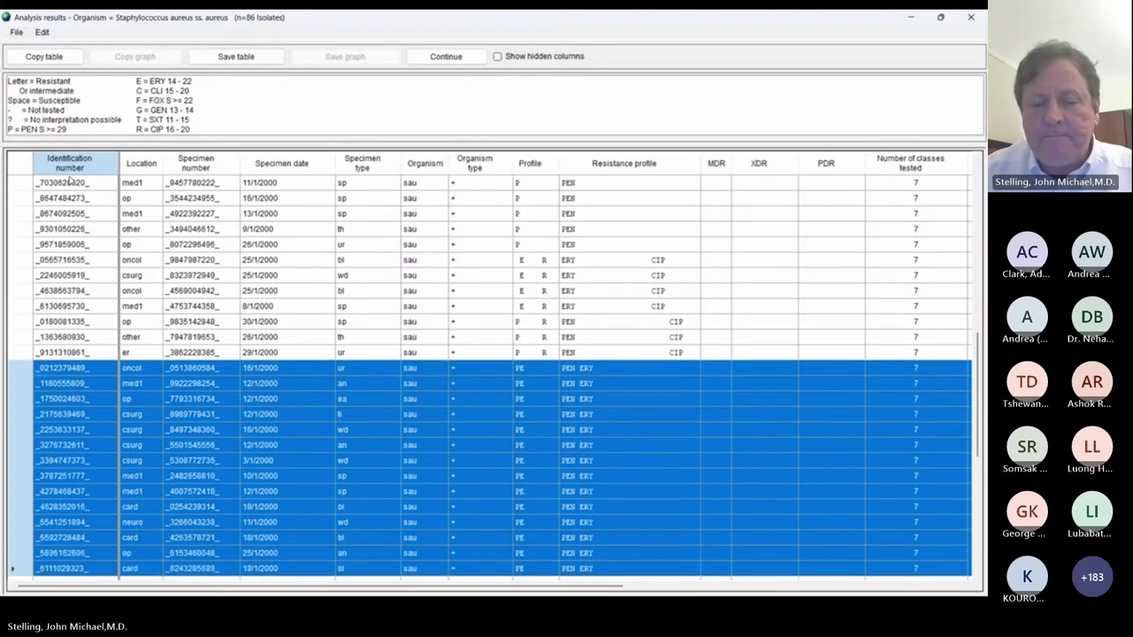
key("shift+Down")
key("shift+Down")
key("shift+Down")
key("shift+Down")
key("shift+Down")
key("shift+Down")
key("shift+Up")
key("shift+Up")
key("shift+Up")
key("shift+Up")
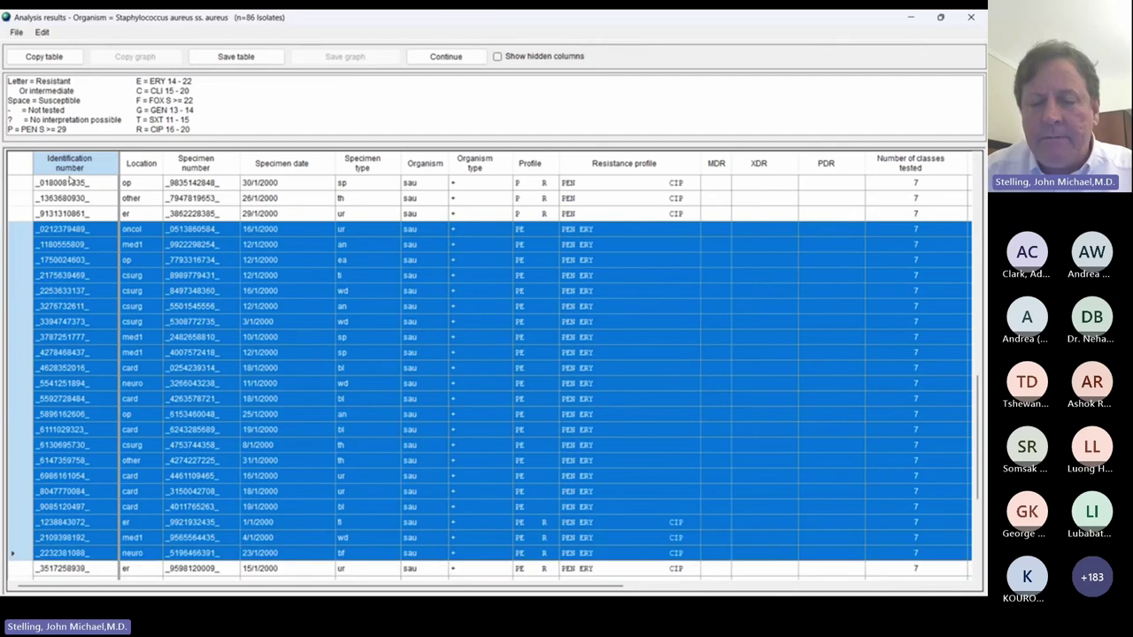
Step: Highlight the isolates that share the PEN ERY CIP resistance profile, down to where the PEN ERY CLI CIP rows begin
key("Down")
key("shift+Down")
key("shift+Down")
key("shift+Down")
key("shift+Down")
key("shift+Down")
key("shift+Down")
key("shift+Down")
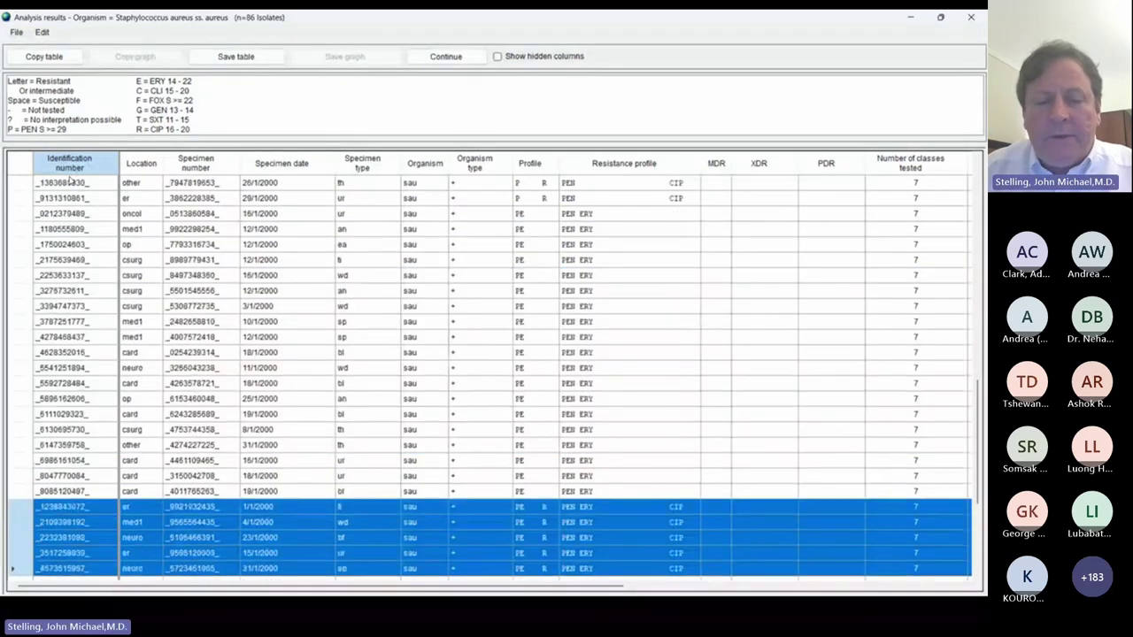
key("shift+Down")
key("shift+Up")
key("shift+Up")
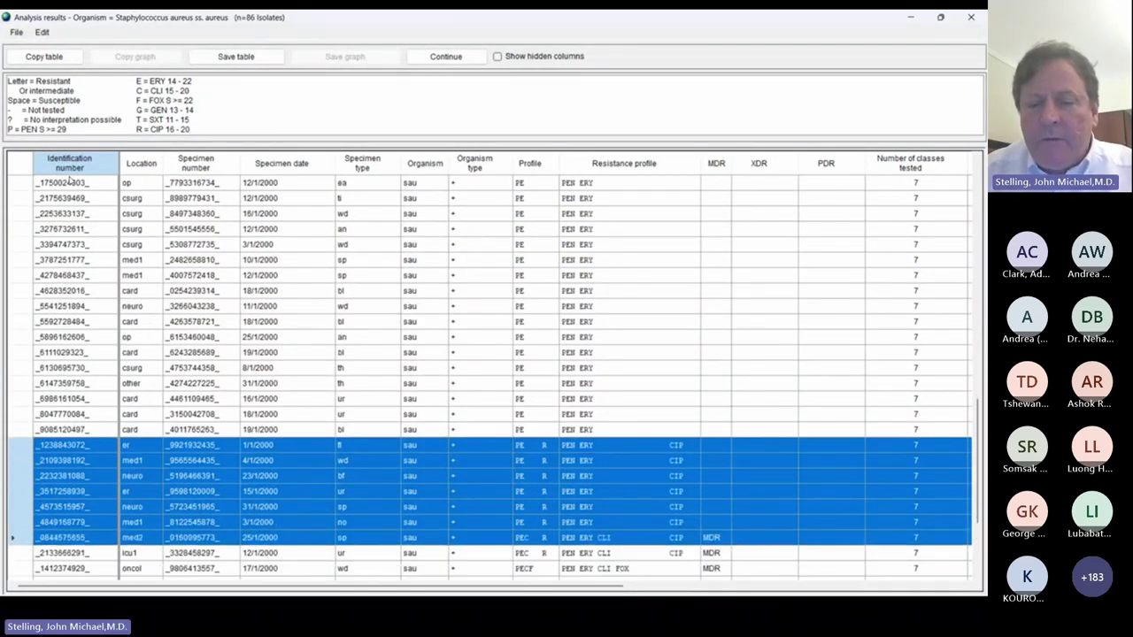
Step: Extend the highlighted range from the PEN ERY CIP isolates through the multidrug-resistant rows to the end of the listing
key("shift+Down")
key("shift+Down")
key("shift+Down")
key("shift+Down")
key("shift+Down")
key("shift+Down")
key("shift+Down")
key("shift+Down")
key("shift+Down")
key("shift+Down")
key("shift+Down")
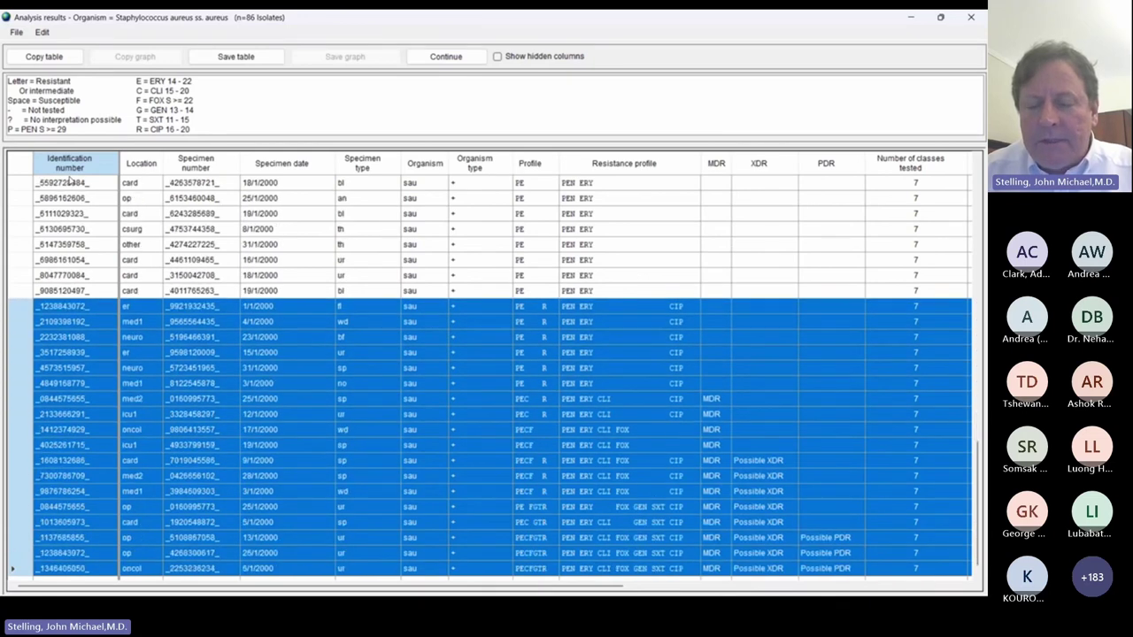
key("shift+Down")
Step: Highlight only the isolates at the end of the listing with the PECFGTR profile, marked Possible PDR
key("Up")
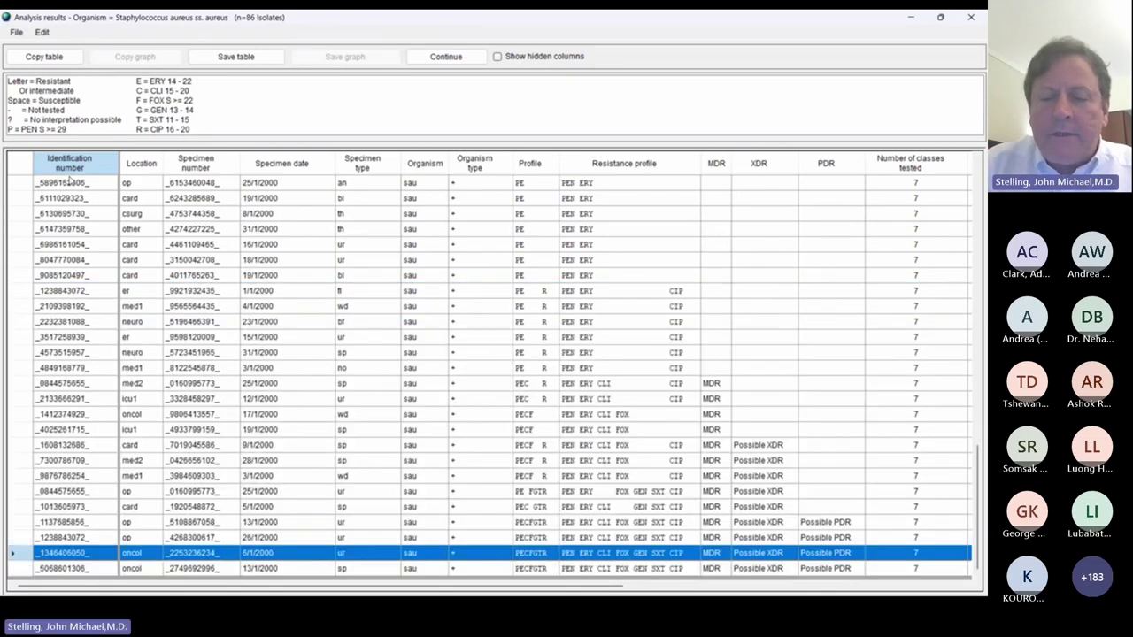
key("Up")
key("Up")
key("shift+Down")
key("shift+Down")
key("shift+Down")
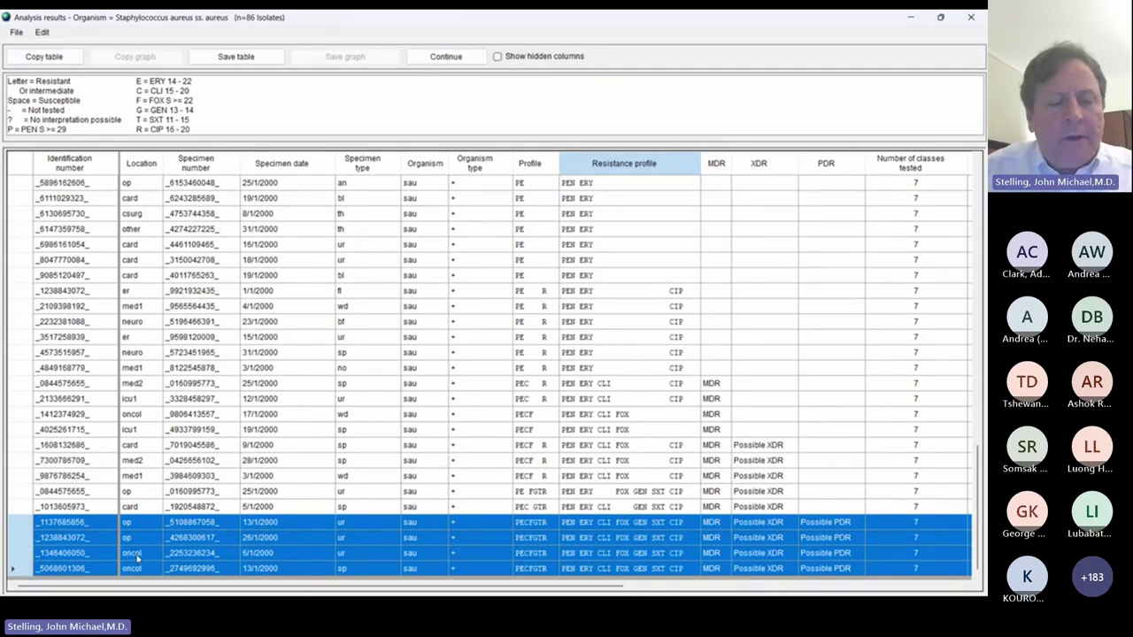
Step: Narrow the highlight to the two PECFGTR isolates from the oncol location at the end of the listing
left_click(194, 537)
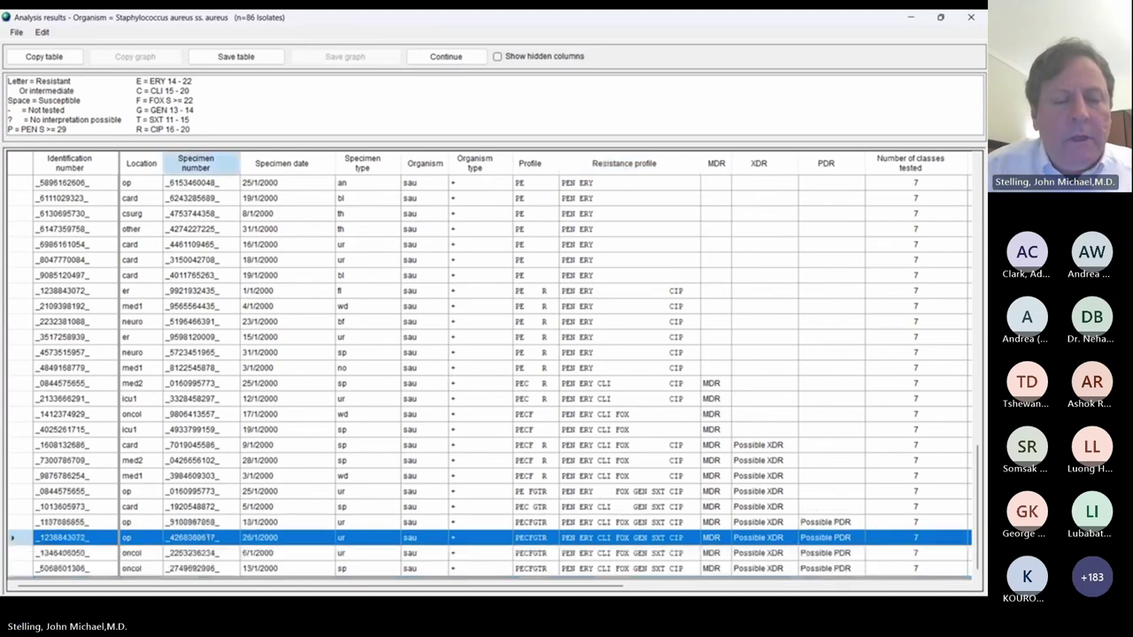
left_click(194, 553)
left_click(195, 568, "shift")
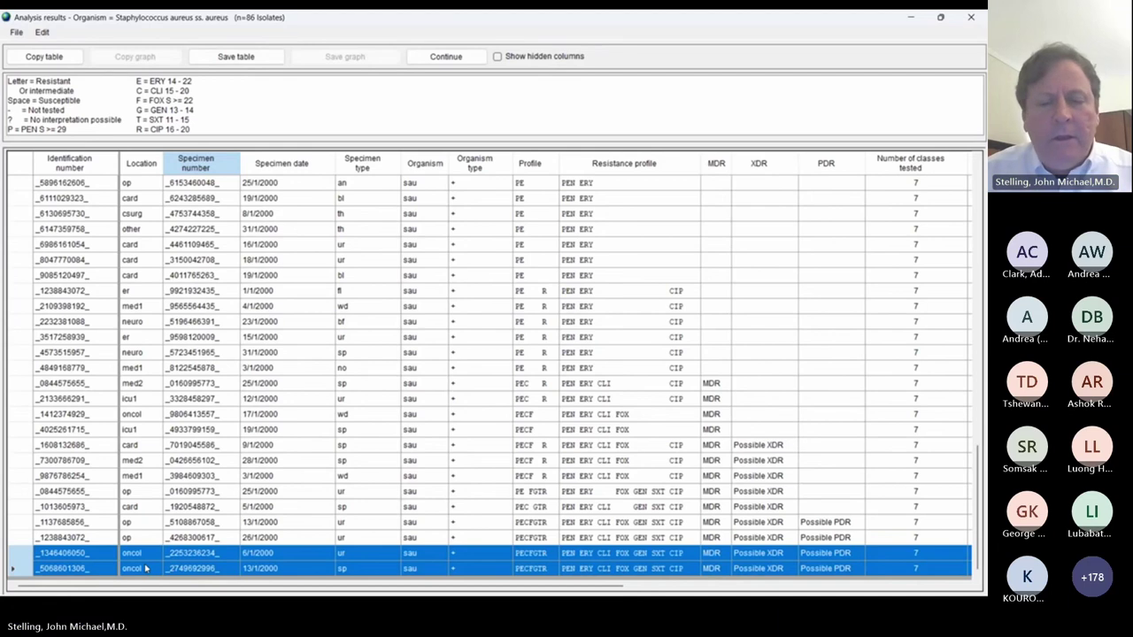
Step: Highlight the op pair and the oncol pair of PECFGTR isolates in turn to compare them
key("Up")
key("Up")
key("shift+Up")
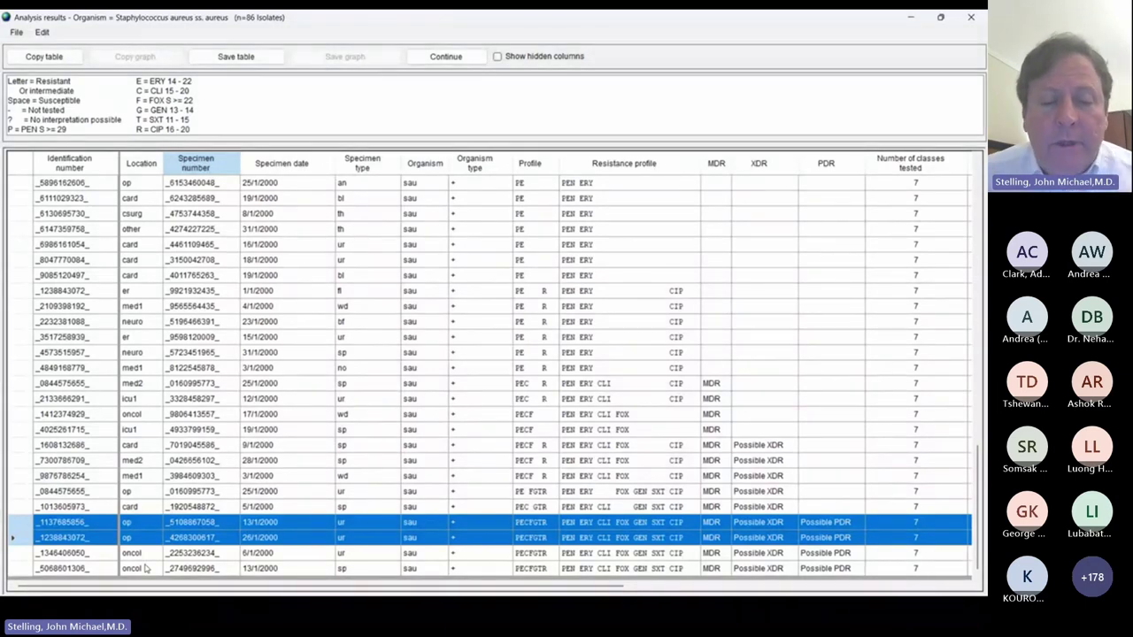
key("Down")
key("Down")
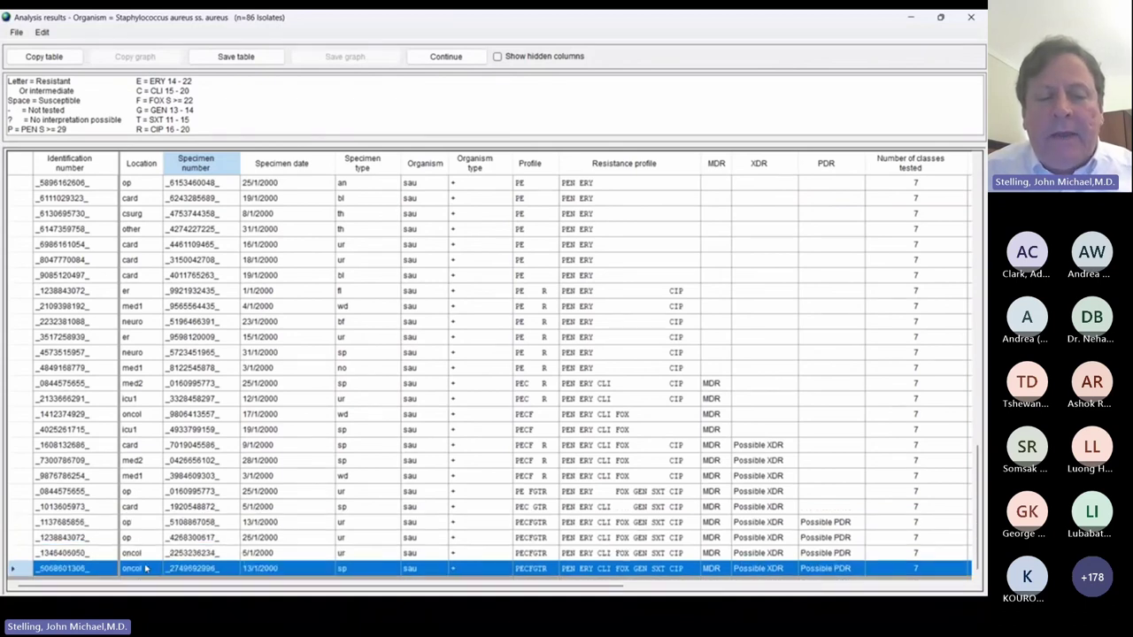
key("Up")
key("shift+Down")
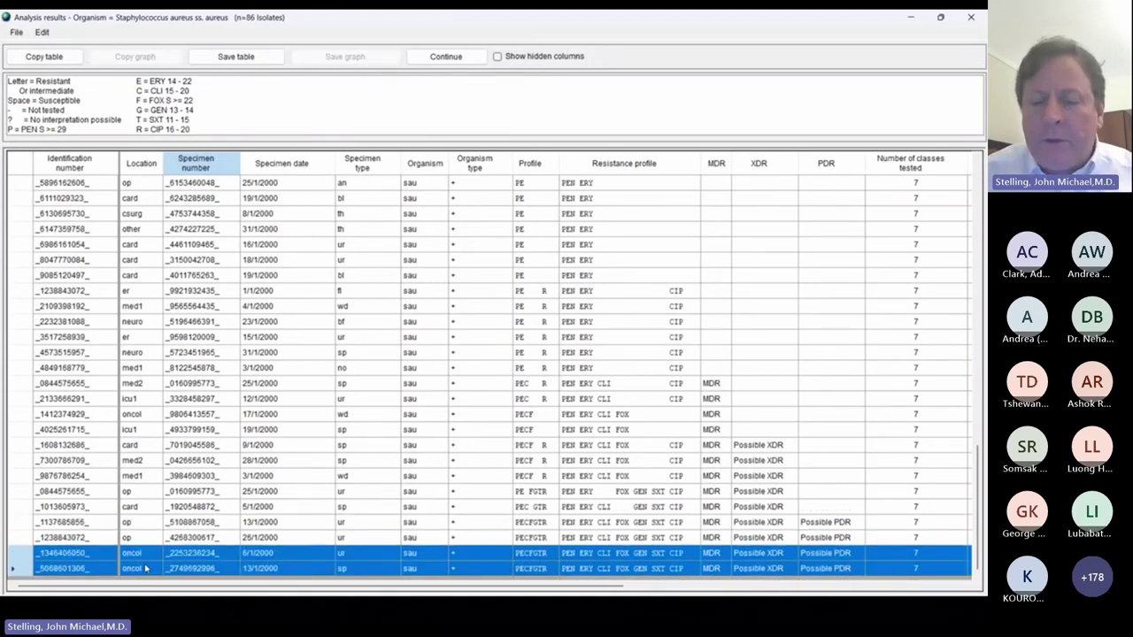
key("Up")
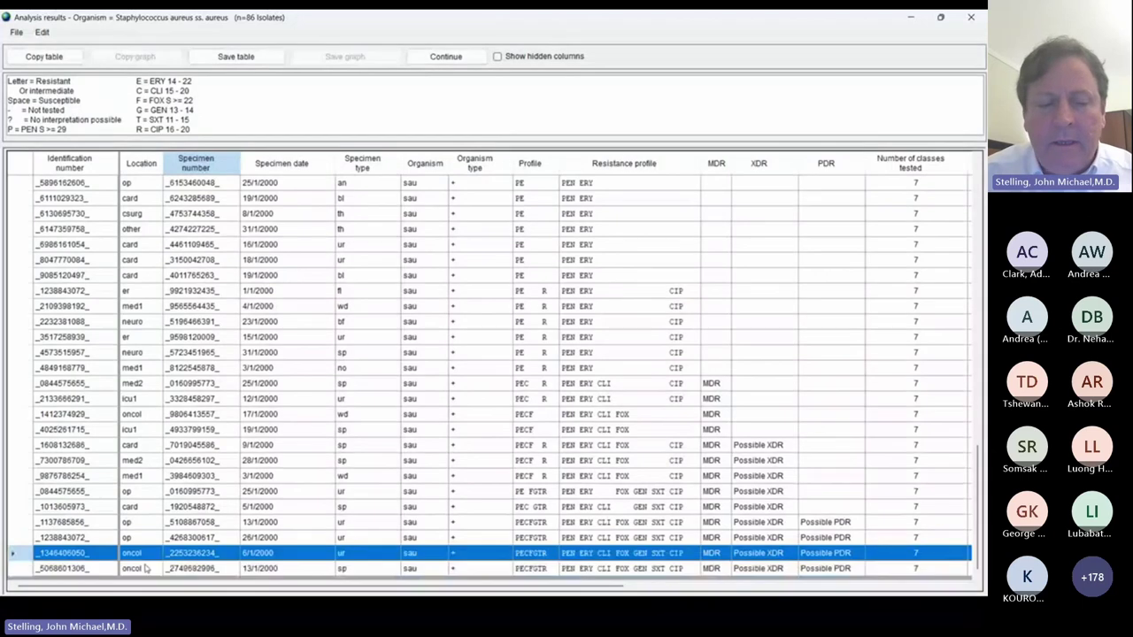
key("Up")
key("Up")
key("shift+Down")
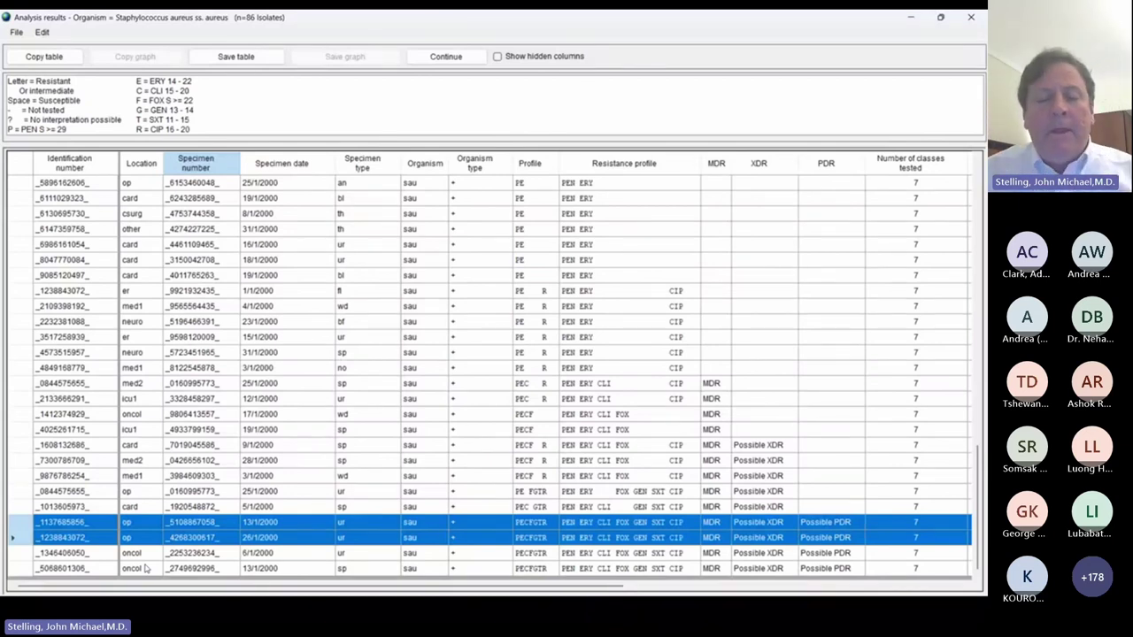
Step: Highlight all four Possible PDR isolates at the end of the listing
key("Up")
key("Down")
key("Up")
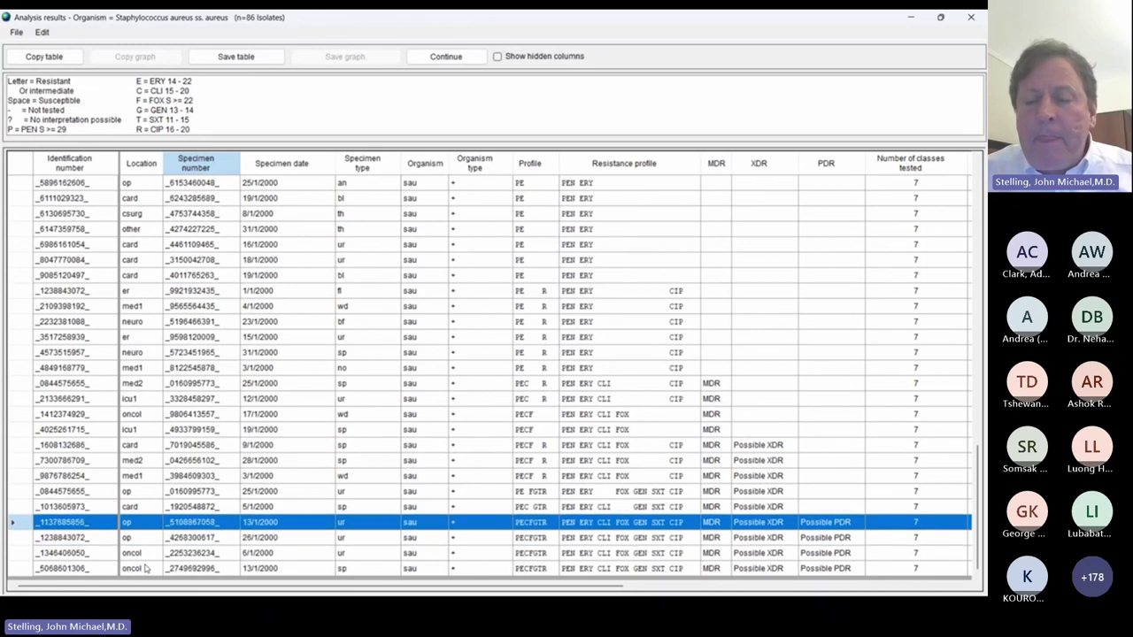
key("shift+Down")
key("shift+Down")
key("shift+Down")
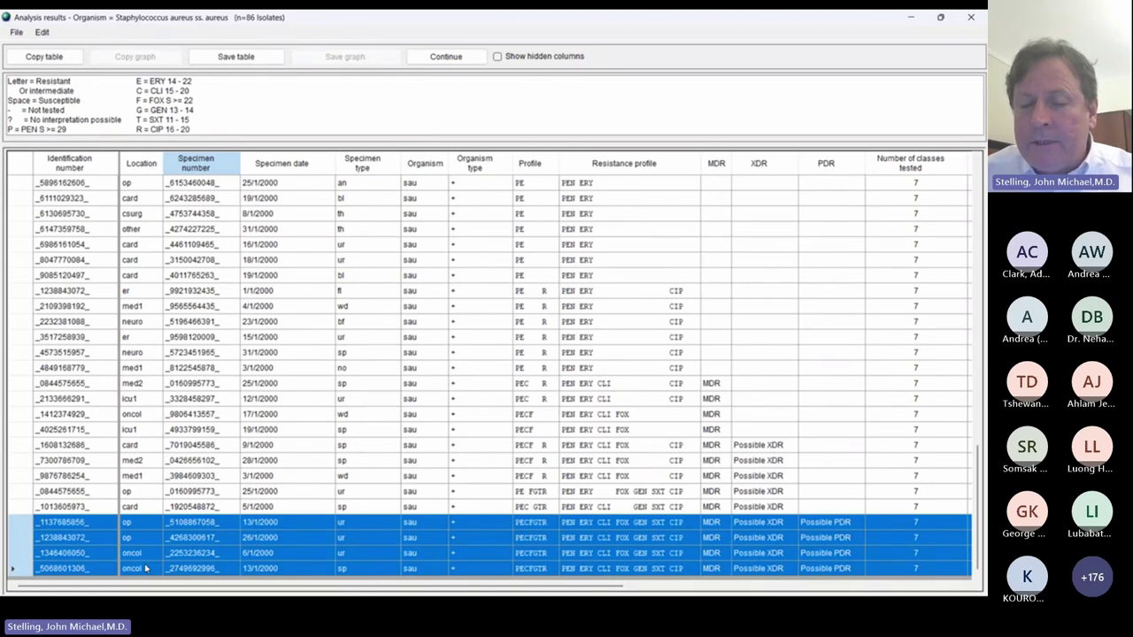
Step: Highlight the three PECF R isolates marked Possible XDR, and the two PECF isolates marked only MDR
key("Up")
key("Up")
key("Up")
key("Up")
key("Up")
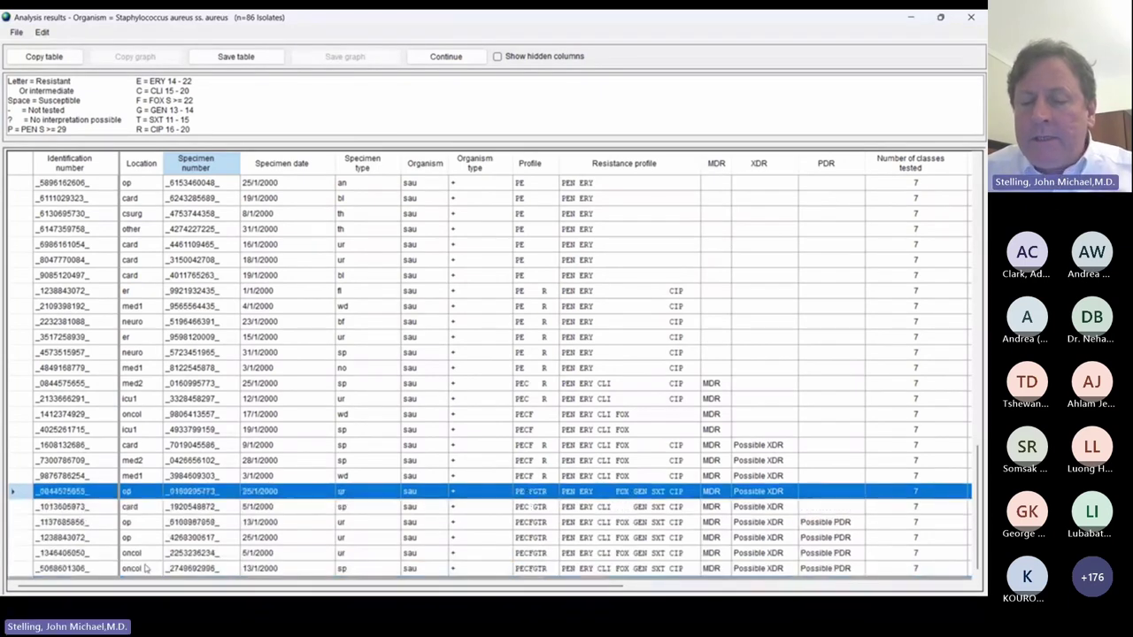
key("Up")
key("shift+Up")
key("shift+Up")
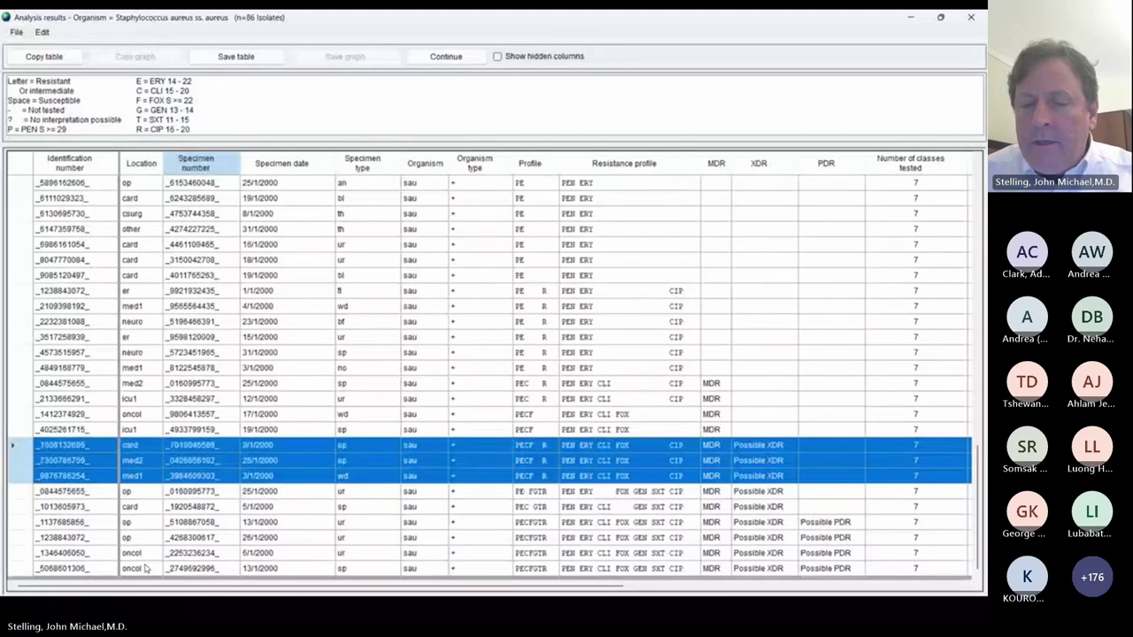
key("Up")
key("shift+Up")
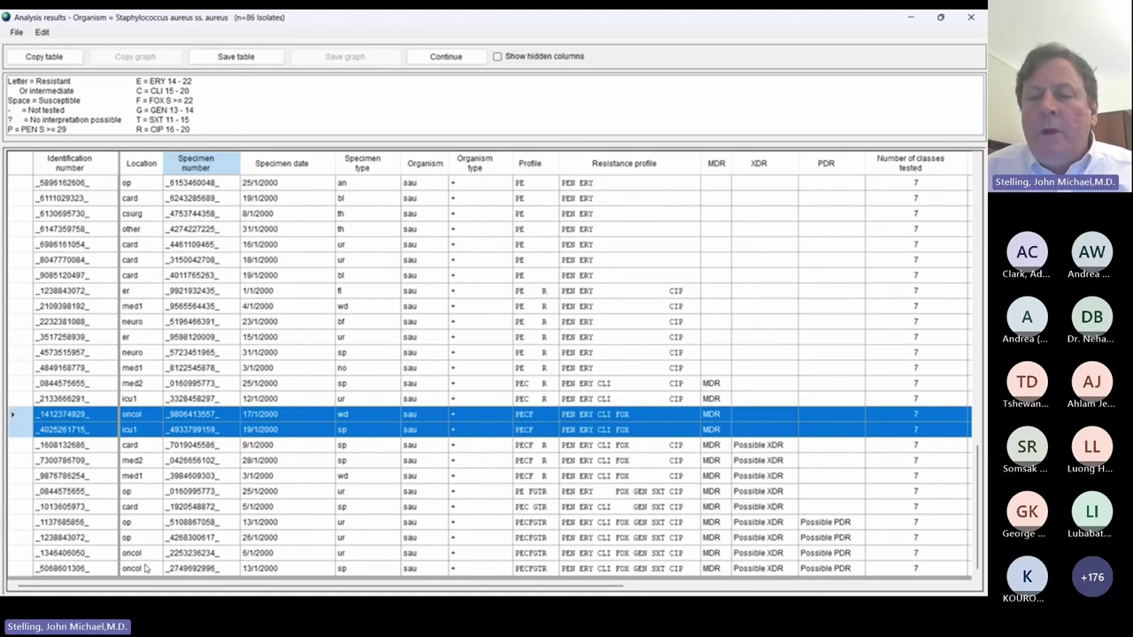
Step: Highlight the two PEC R isolates from med2 and icu1 that are marked MDR
key("Up")
key("Up")
key("Up")
key("Up")
key("Up")
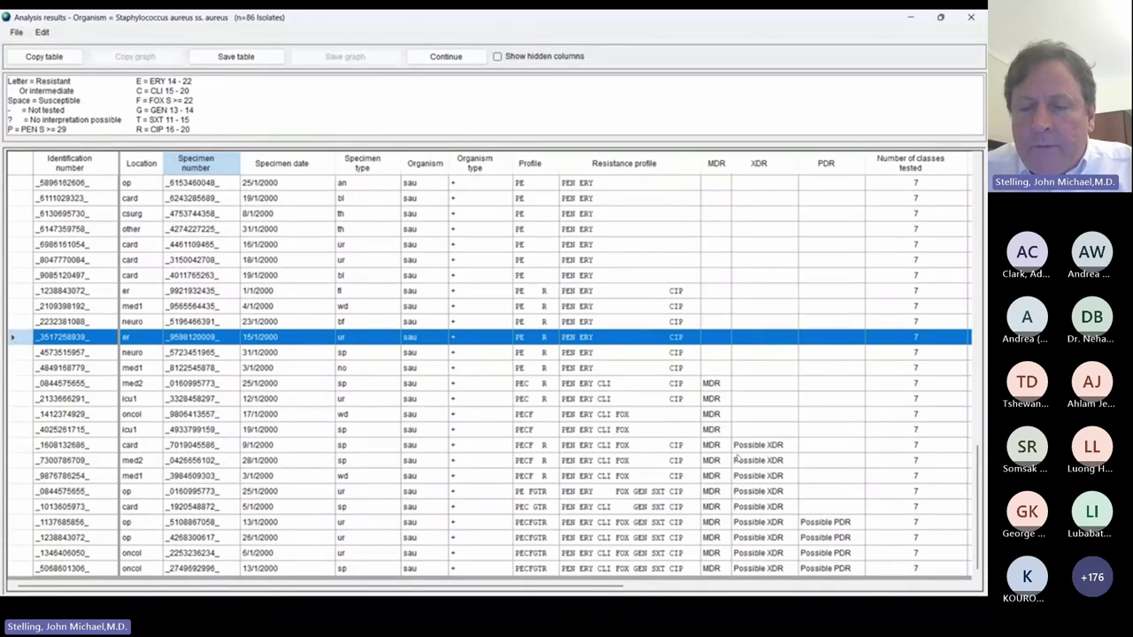
left_click(628, 383)
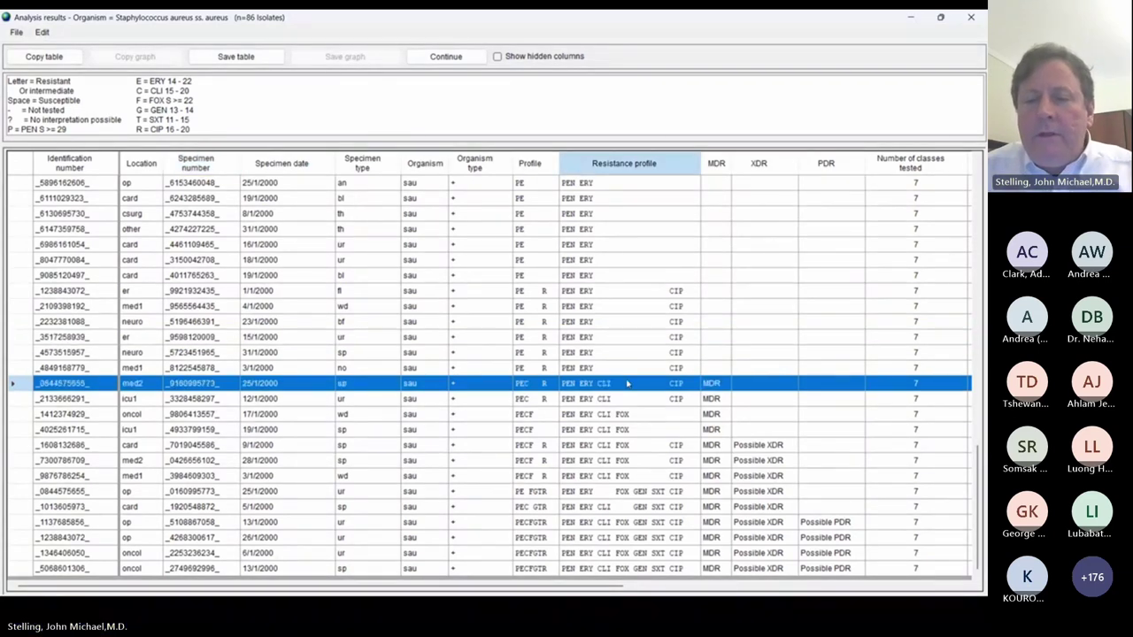
key("shift+Down")
Step: Highlight the isolates without an MDR mark, from the last PE R row up to the card isolate of 16/1/2000
key("Up")
key("Up")
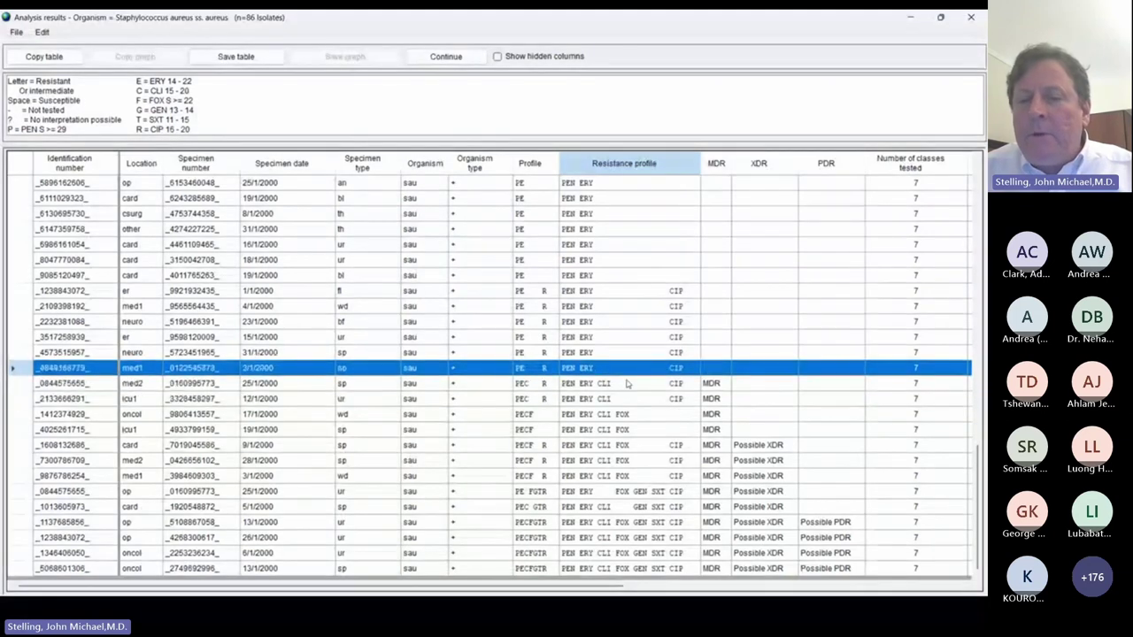
key("shift+Up")
key("shift+Up")
key("shift+Up")
key("shift+Up")
key("shift+Up")
key("shift+Up")
key("shift+Up")
key("shift+Up")
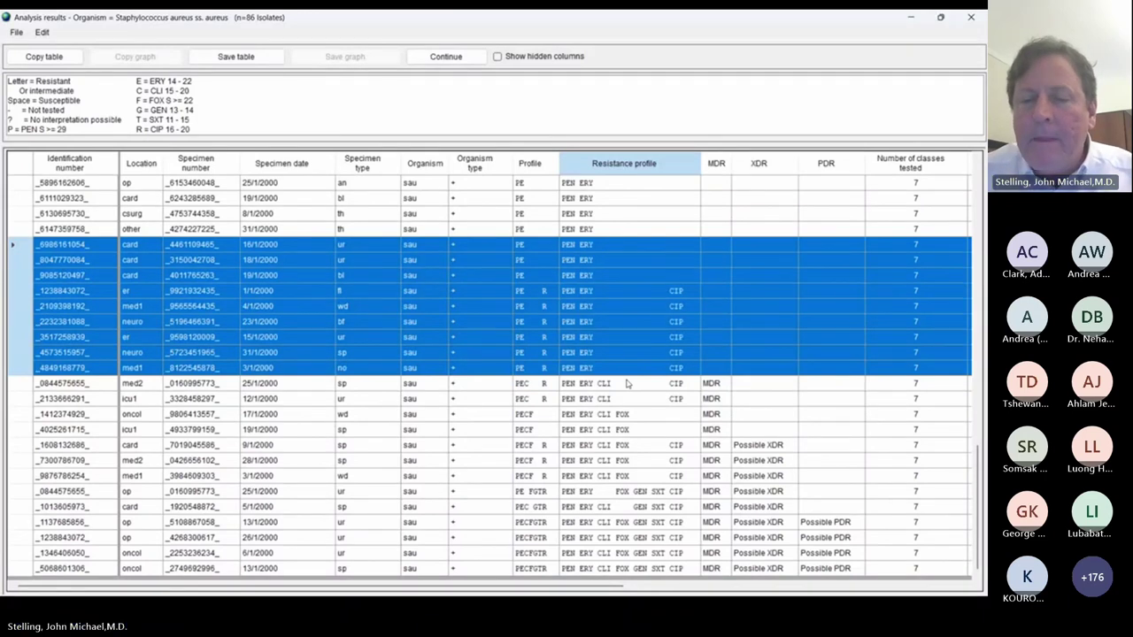
Step: Highlight only the six PE R isolates resistant to PEN, ERY and CIP
key("Up")
key("Down")
key("Down")
key("Down")
key("Down")
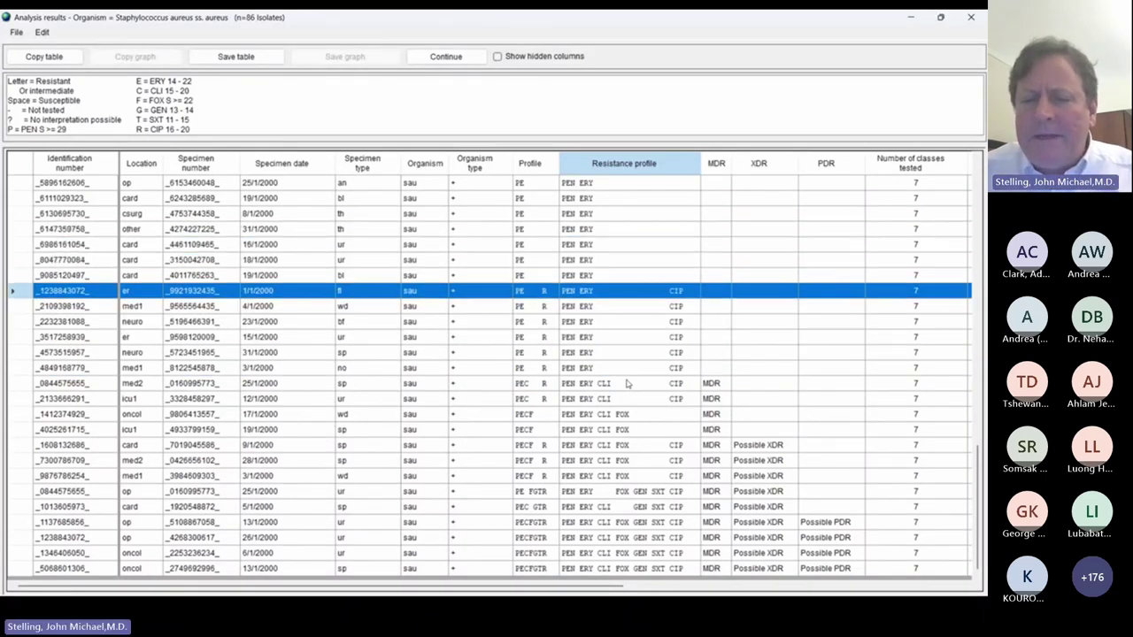
key("shift+Down")
key("shift+Down")
key("shift+Down")
key("shift+Down")
key("shift+Down")
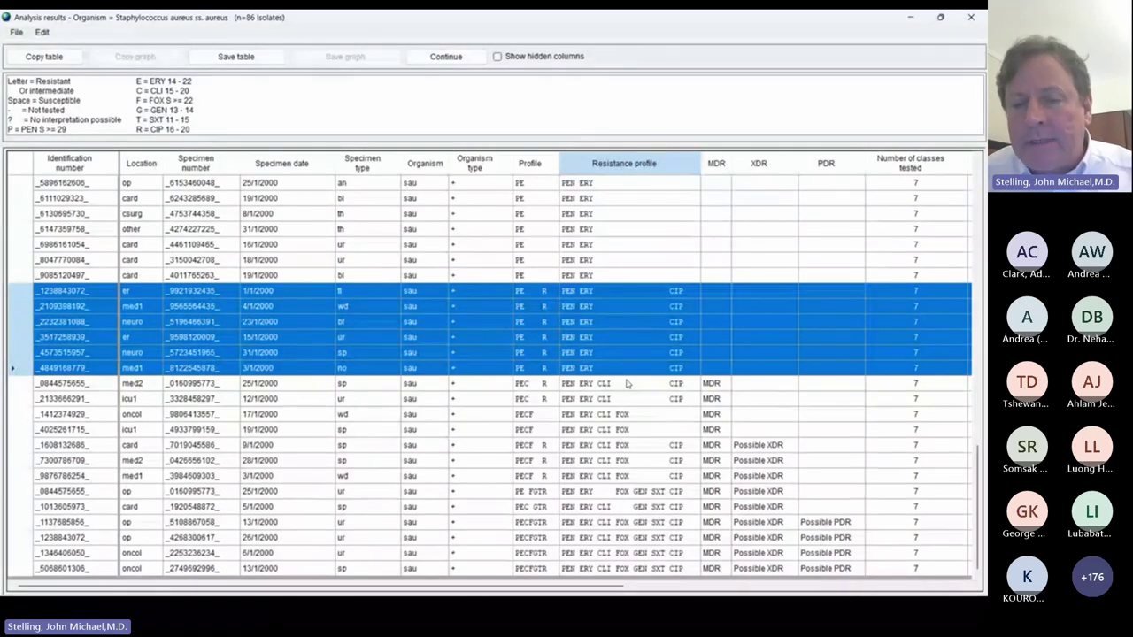
Step: Compare the PE R isolates with the two PEC R isolates marked MDR by highlighting each group
key("Up")
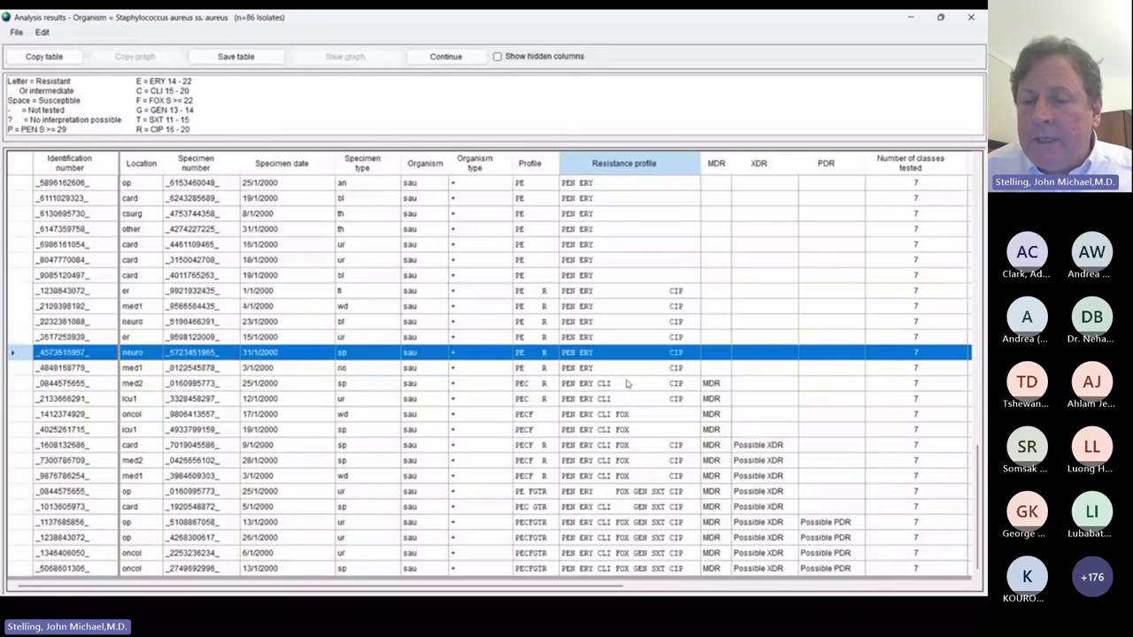
key("Down")
key("shift+Up")
key("shift+Up")
key("shift+Up")
key("shift+Up")
key("shift+Up")
key("Down")
key("Down")
key("Down")
key("Down")
key("Down")
key("Down")
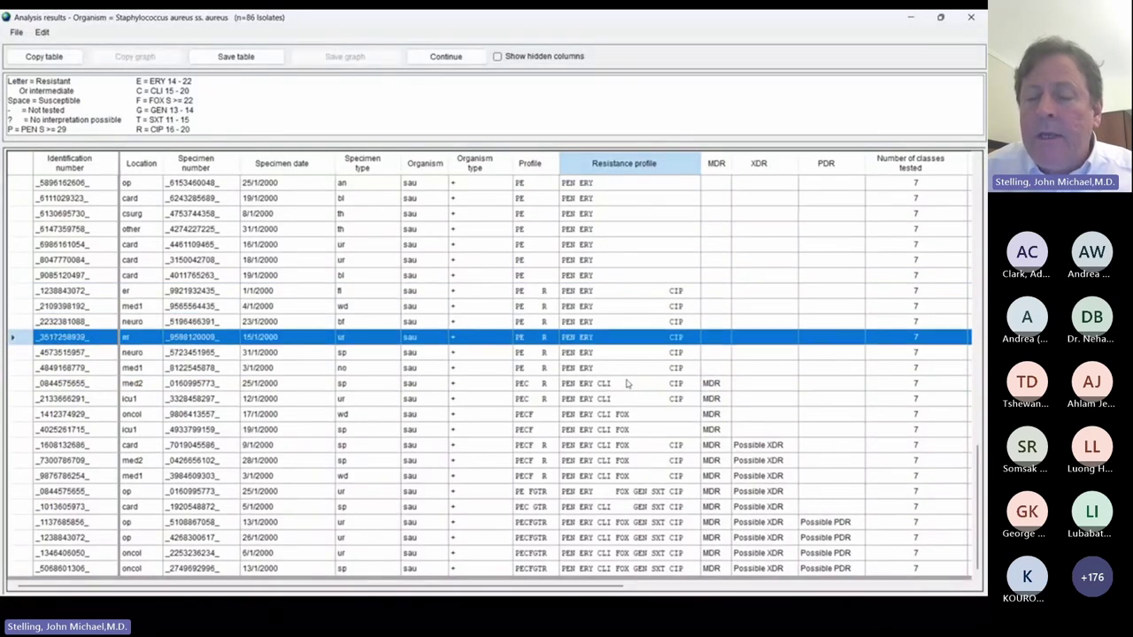
key("shift+Down")
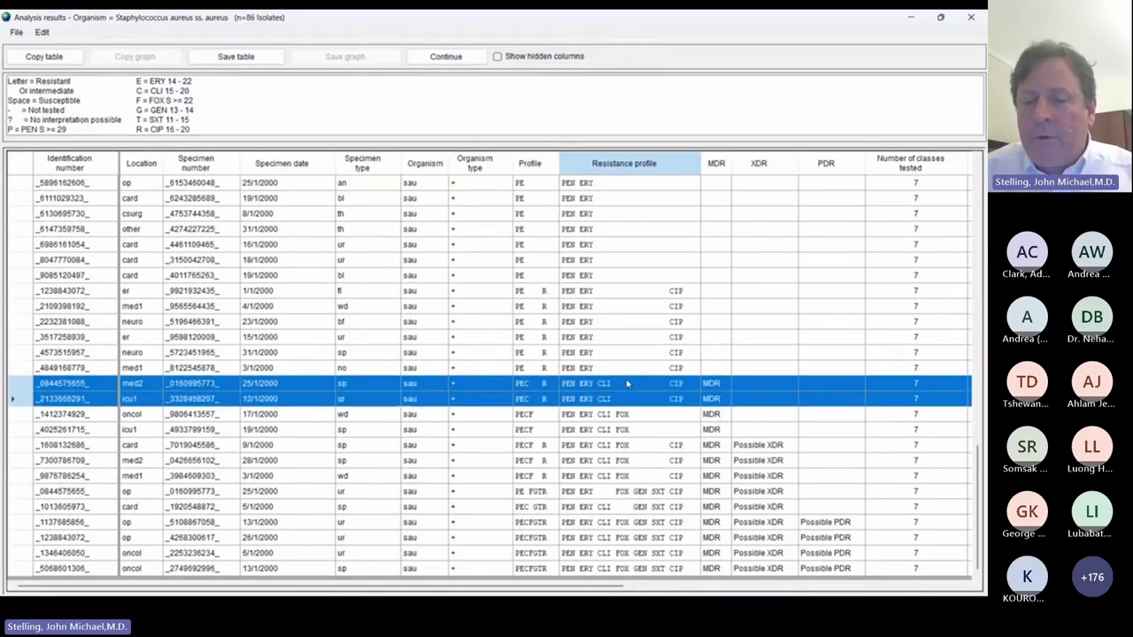
Step: Highlight the MDR isolates from the PEC R profile through the end of the listing
key("Down")
key("shift+Down")
key("Up")
key("Up")
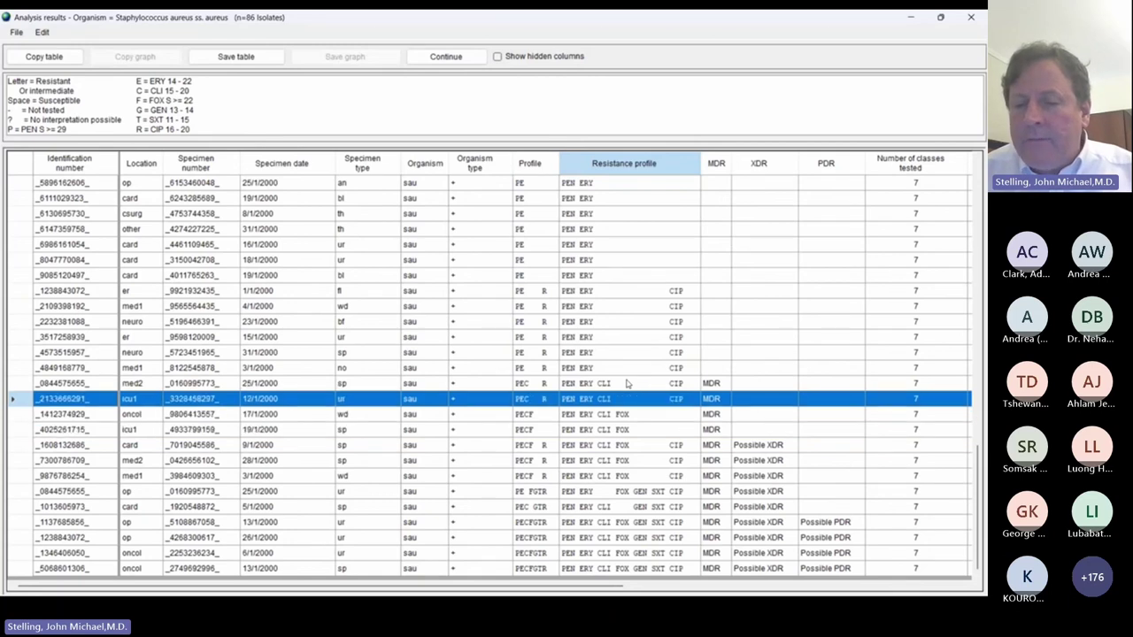
key("shift+Up")
key("shift+End")
Step: Highlight the Possible XDR isolates from the three PECF R rows down to the rows with six resistant classes
key("Up")
key("Up")
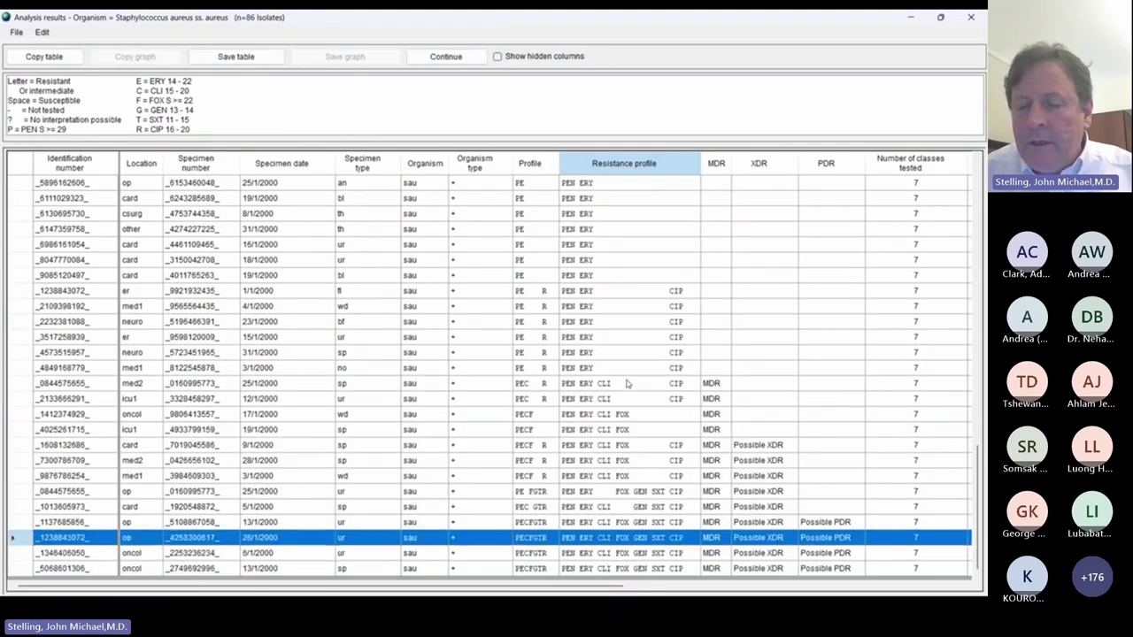
key("Up")
key("Up")
key("Up")
key("Up")
key("Up")
key("Up")
key("Up")
key("Down")
key("shift+Down")
key("shift+Down")
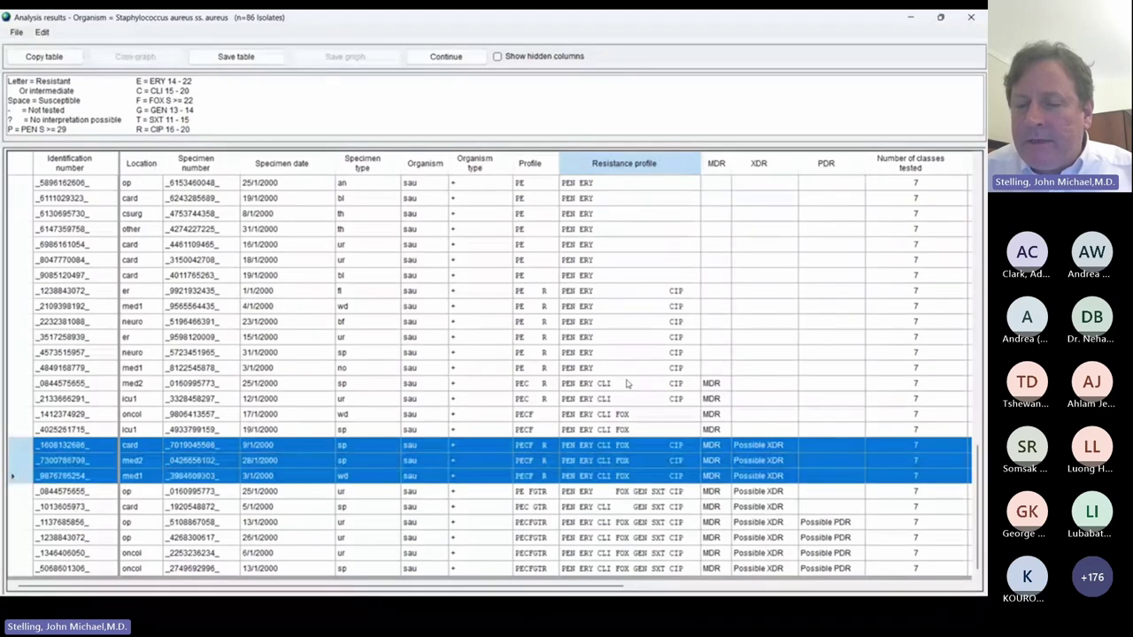
key("shift+Down")
key("shift+Down")
Step: Highlight the four isolates with the PECFGTR profile marked Possible PDR
key("Down")
key("Down")
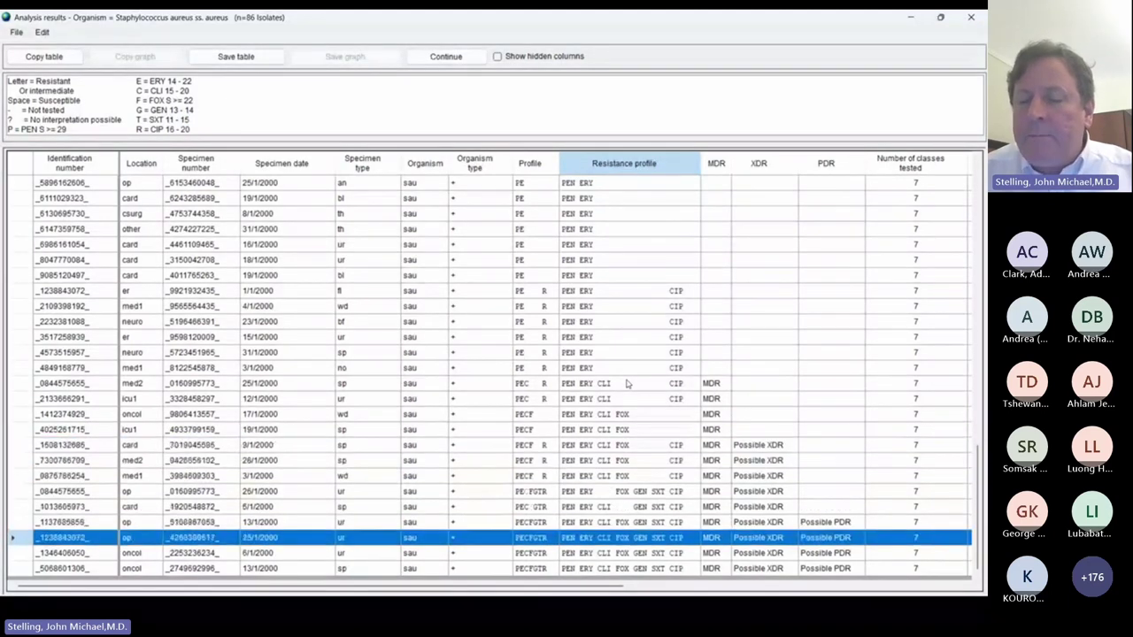
key("shift+Up")
key("shift+End")
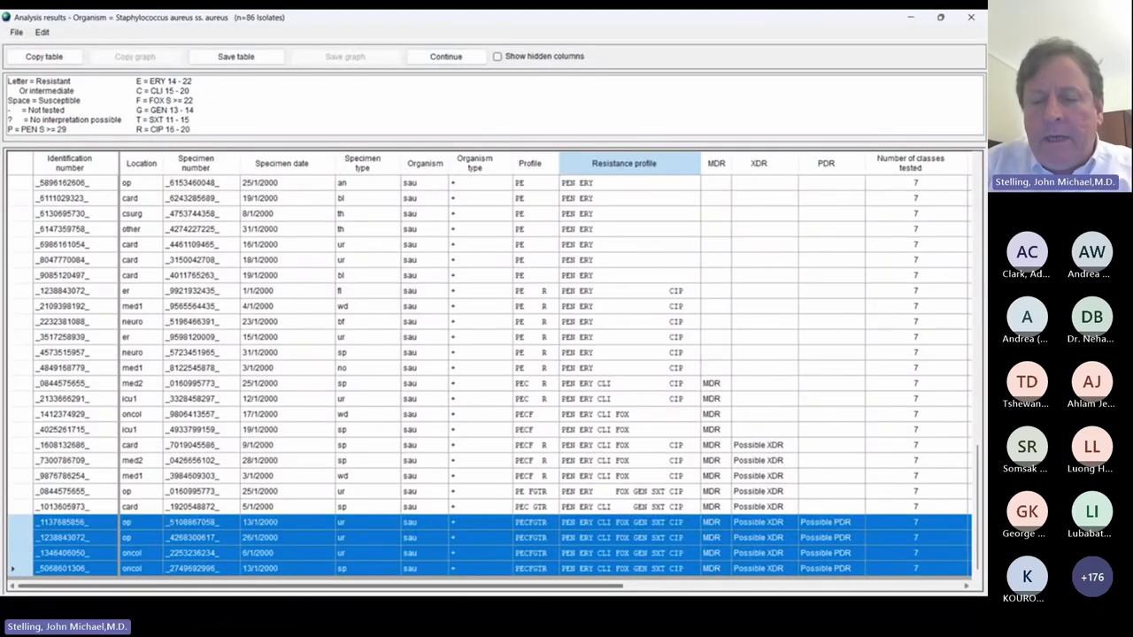
Step: Examine the number of classes tested and nonsusceptible, beginning with the op isolate of 25/1/2000
scroll(495, 586, "right", 5)
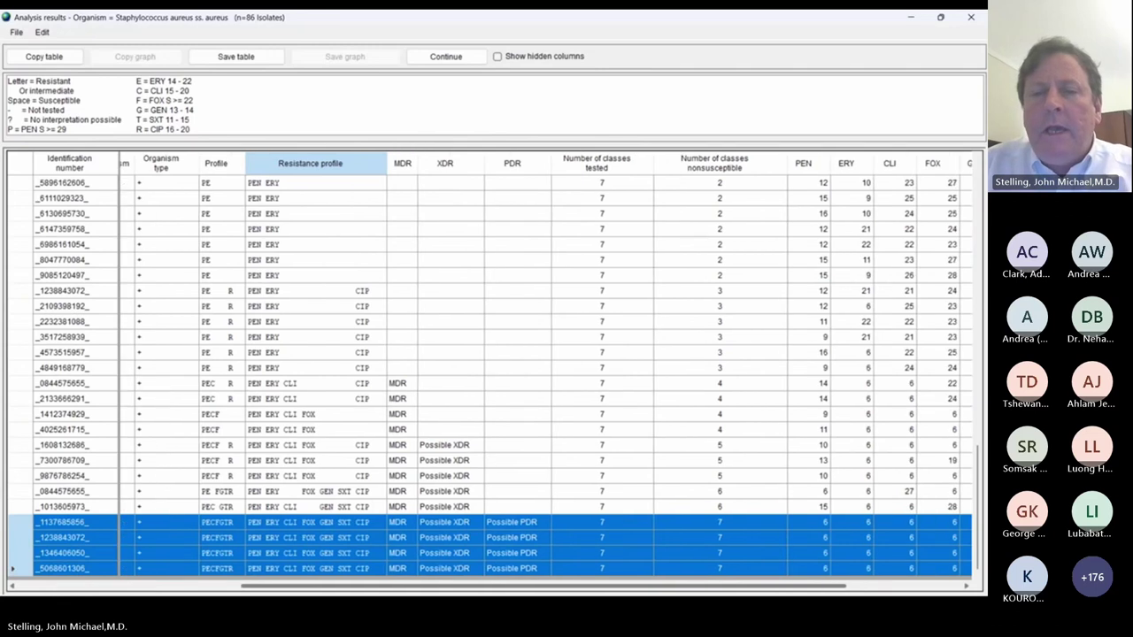
left_click(593, 198)
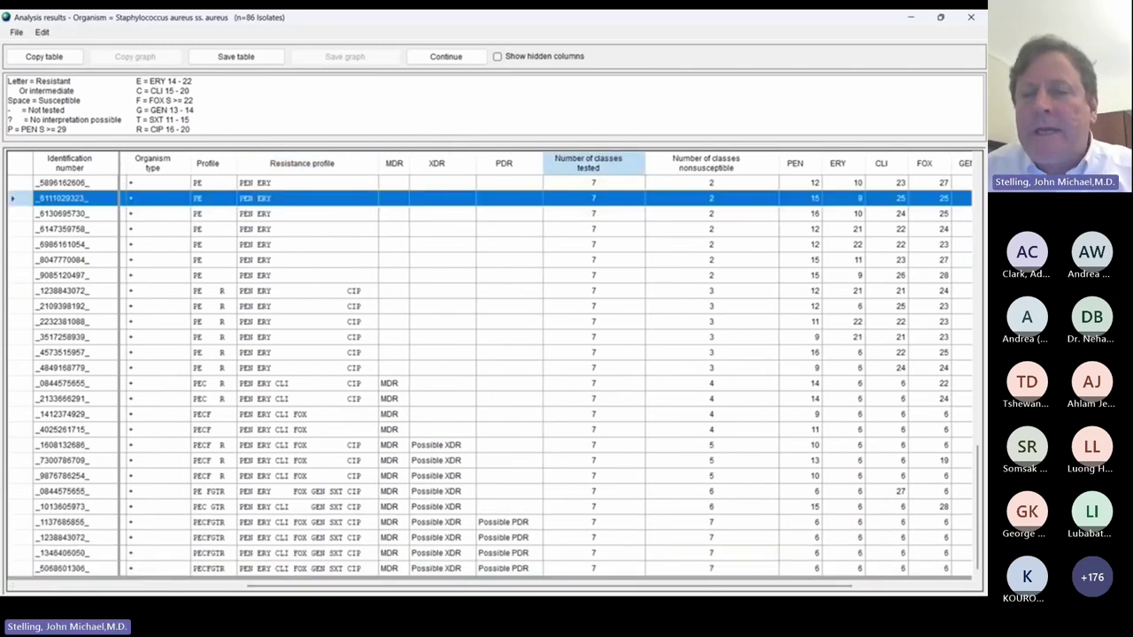
left_click(593, 182)
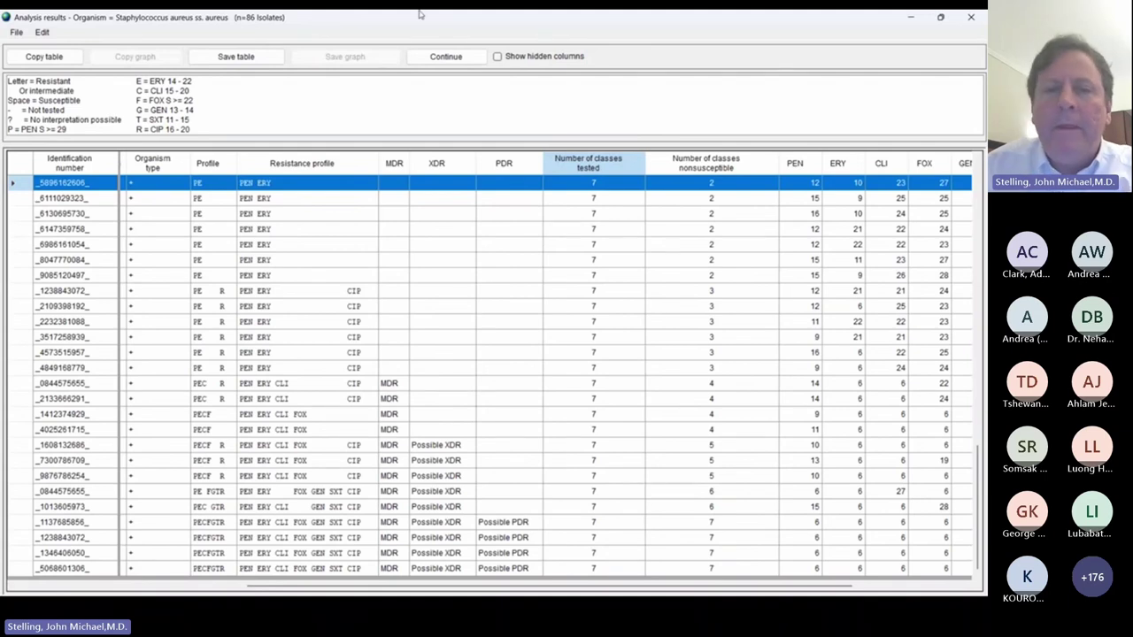
Step: Show the table's hidden columns and go to the Resistance classes column
left_click(499, 57)
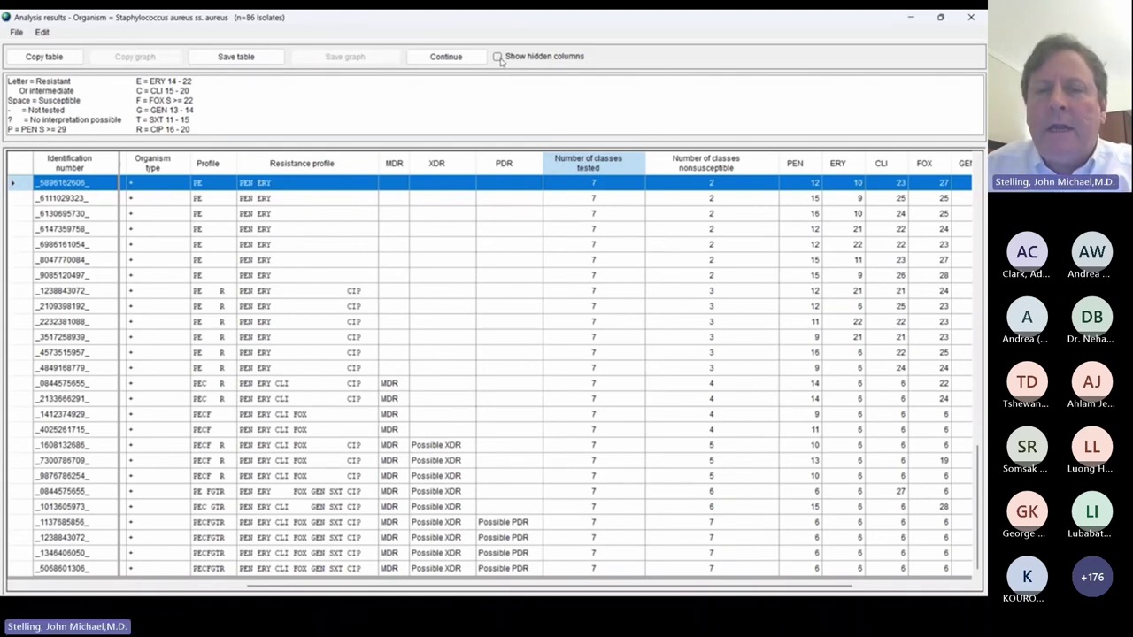
left_click(621, 429)
key("Right")
key("Right")
key("Right")
key("Right")
key("Right")
key("Right")
key("Right")
key("Right")
key("Right")
key("Right")
key("Right")
key("Right")
key("Right")
key("Right")
key("Right")
key("Right")
key("Right")
key("Right")
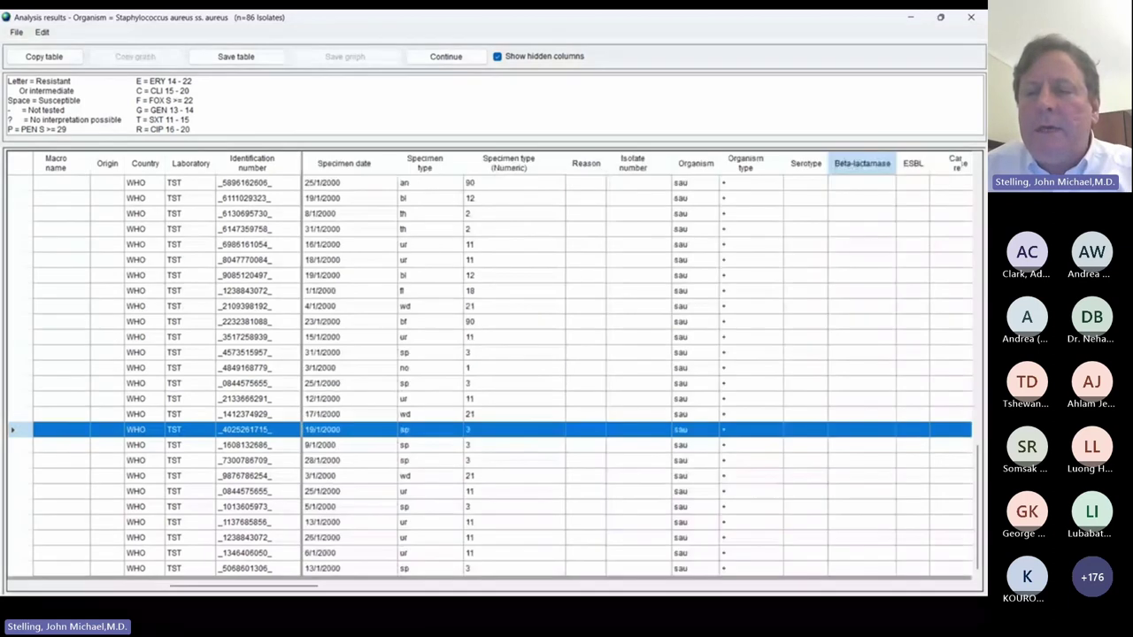
key("Right")
key("Right")
key("Right")
key("Right")
key("Right")
key("Right")
key("Right")
key("Right")
key("Right")
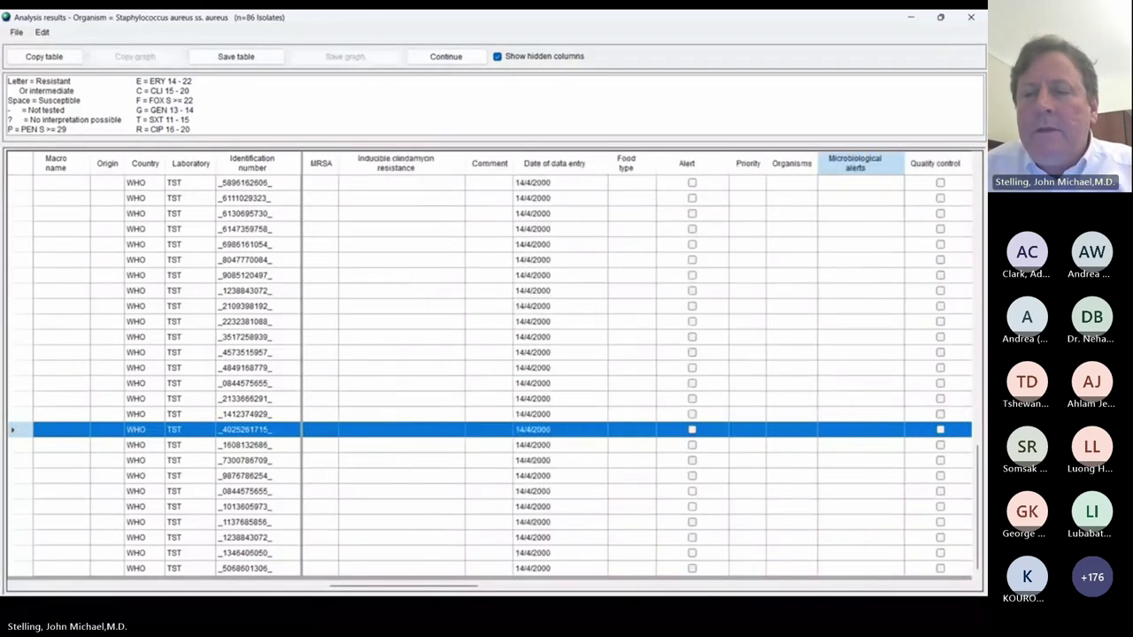
key("Right")
key("Right")
key("Right")
key("Right")
key("Right")
key("Right")
key("Right")
key("Right")
key("Right")
key("Right")
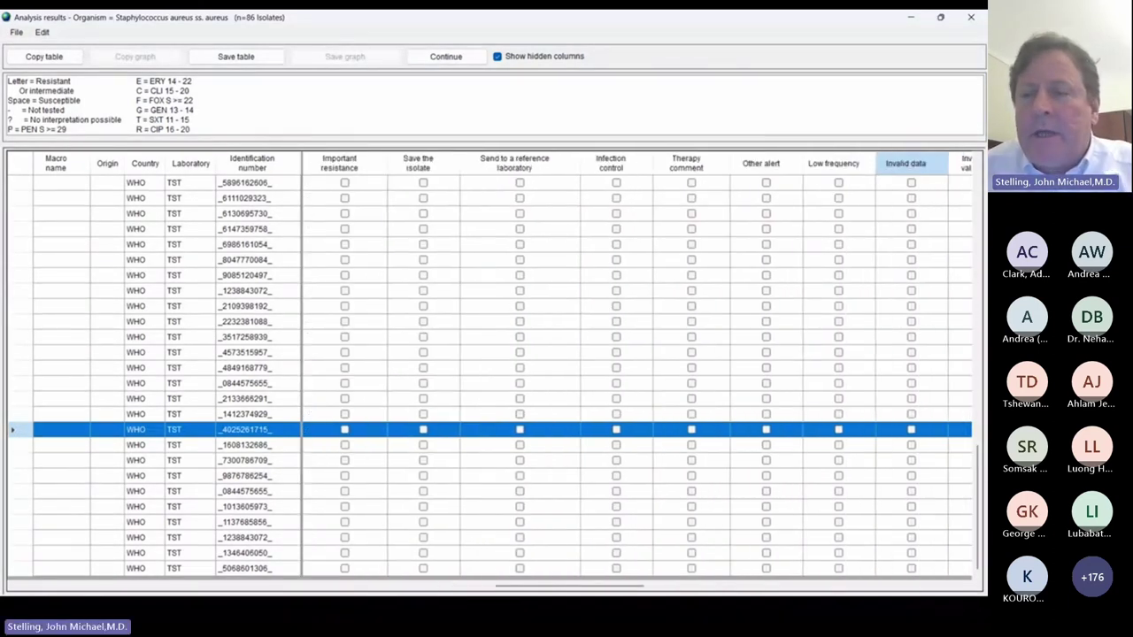
key("Right")
key("Right")
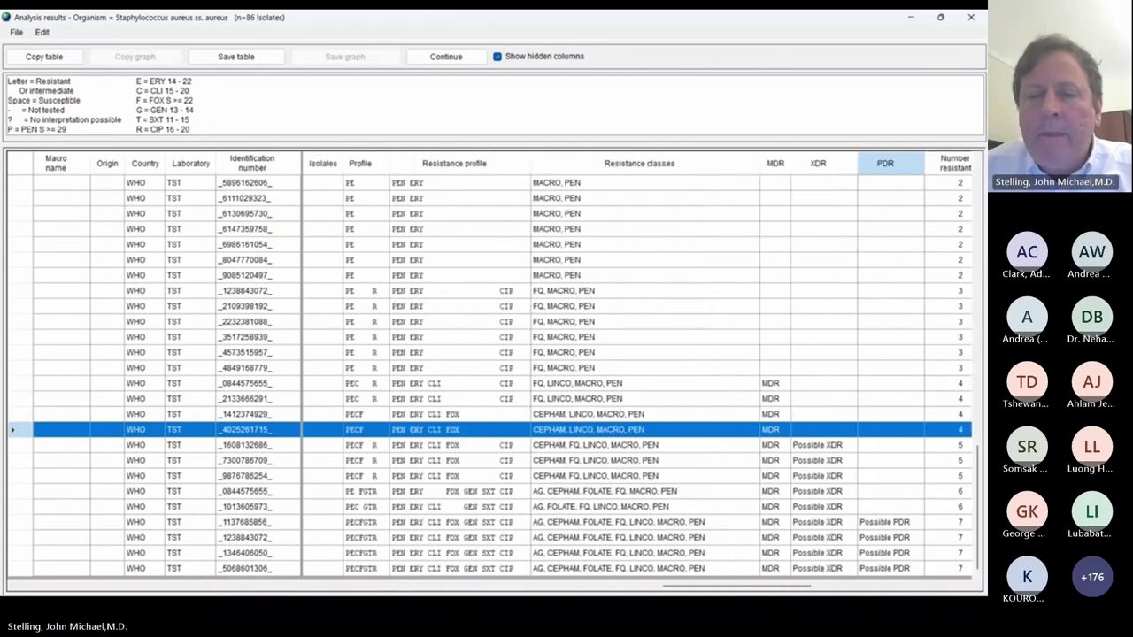
key("Left")
key("Left")
key("Left")
key("Down")
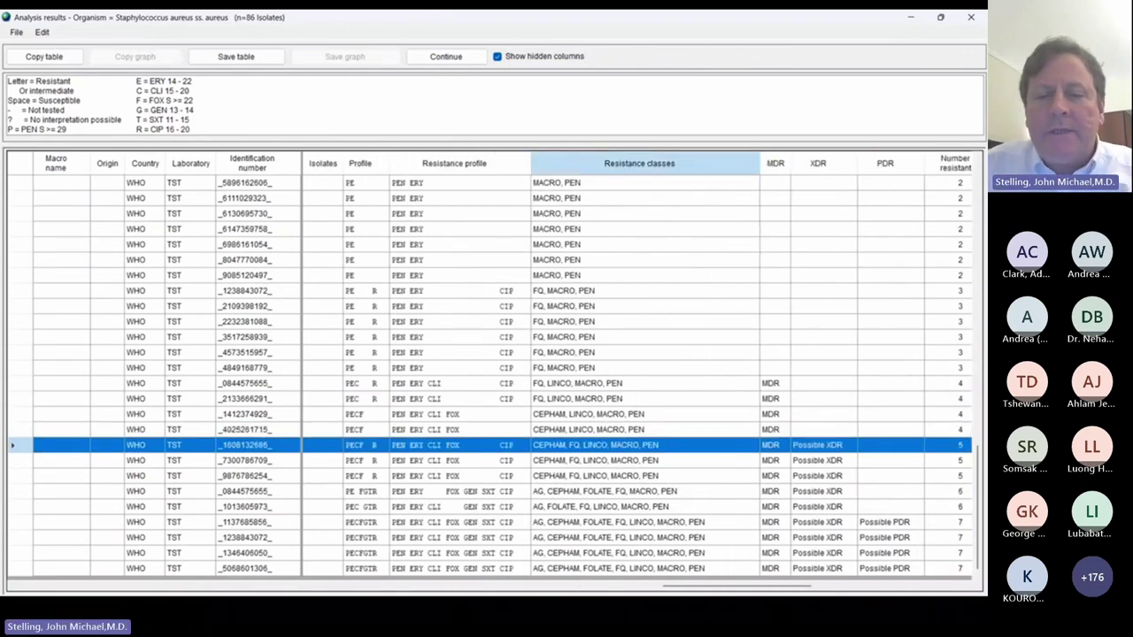
Step: Compare the resistance classes of the PE R, PEC R, PECF and PECF R isolates
left_click(639, 306)
left_click_drag(639, 290, 639, 399)
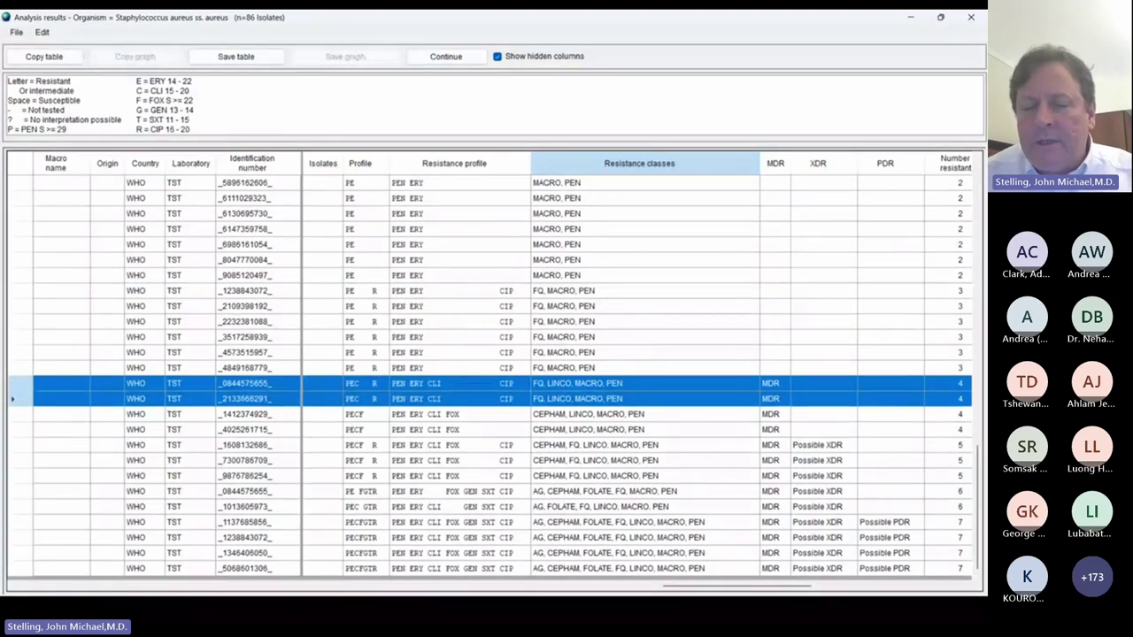
left_click(639, 413)
left_click(639, 444)
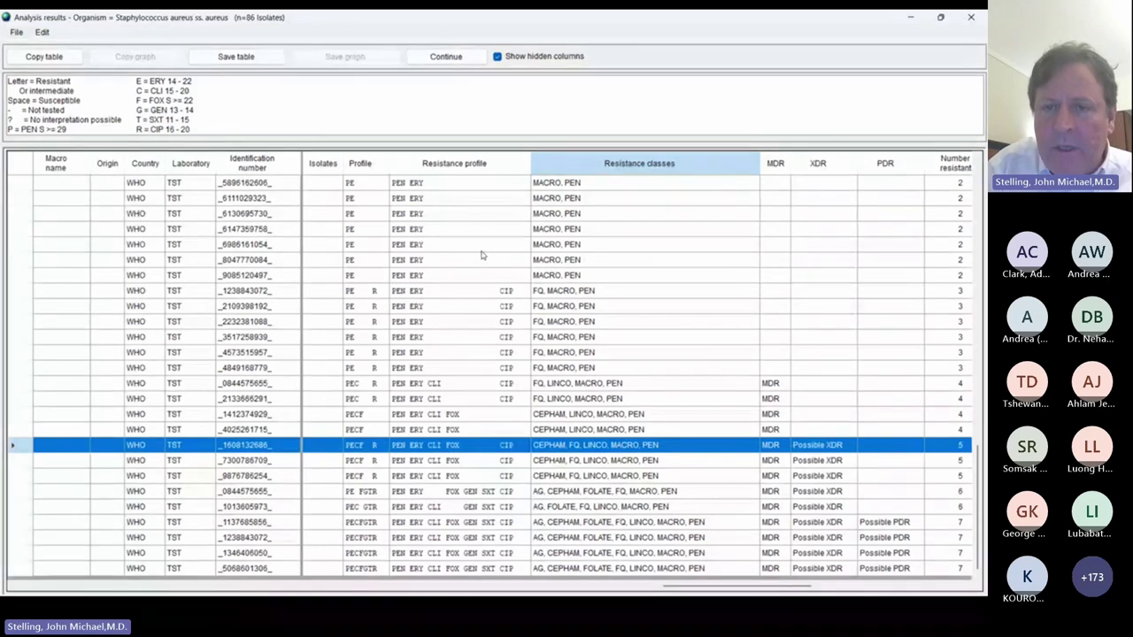
Step: Sort the isolate listing by resistance classes in descending order and move up to the FQ, MACRO isolates
left_click(733, 165)
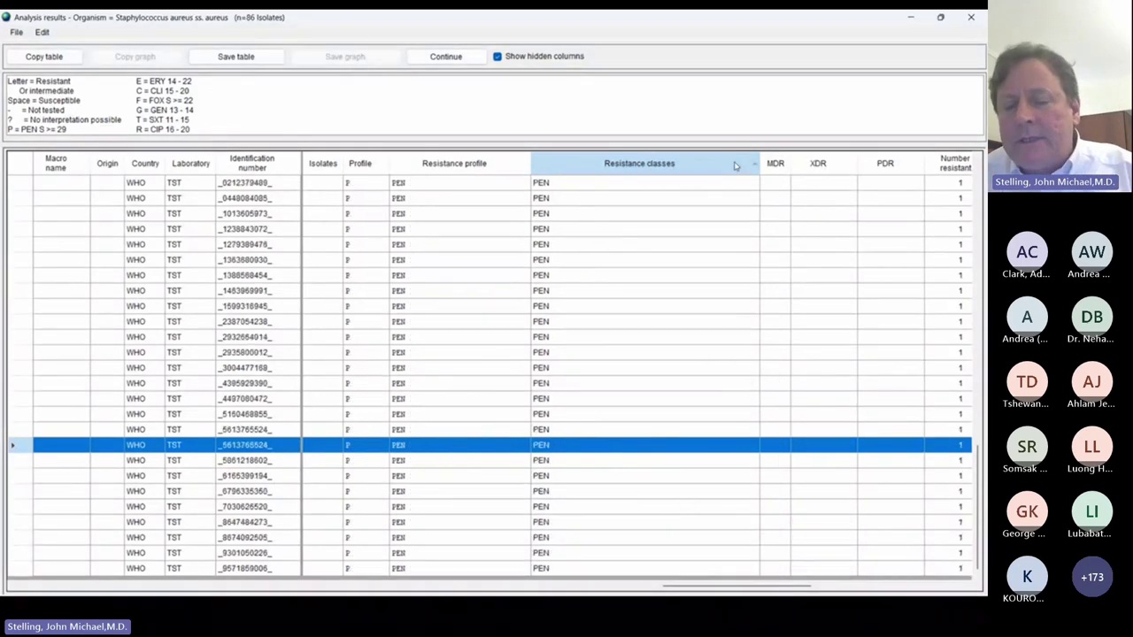
left_click(733, 165)
key("Up")
key("Up")
key("Up")
key("Up")
key("Up")
key("Up")
key("Up")
key("Up")
key("Up")
key("Up")
key("Up")
key("Up")
key("Up")
key("Up")
key("Up")
key("Up")
key("Up")
key("Up")
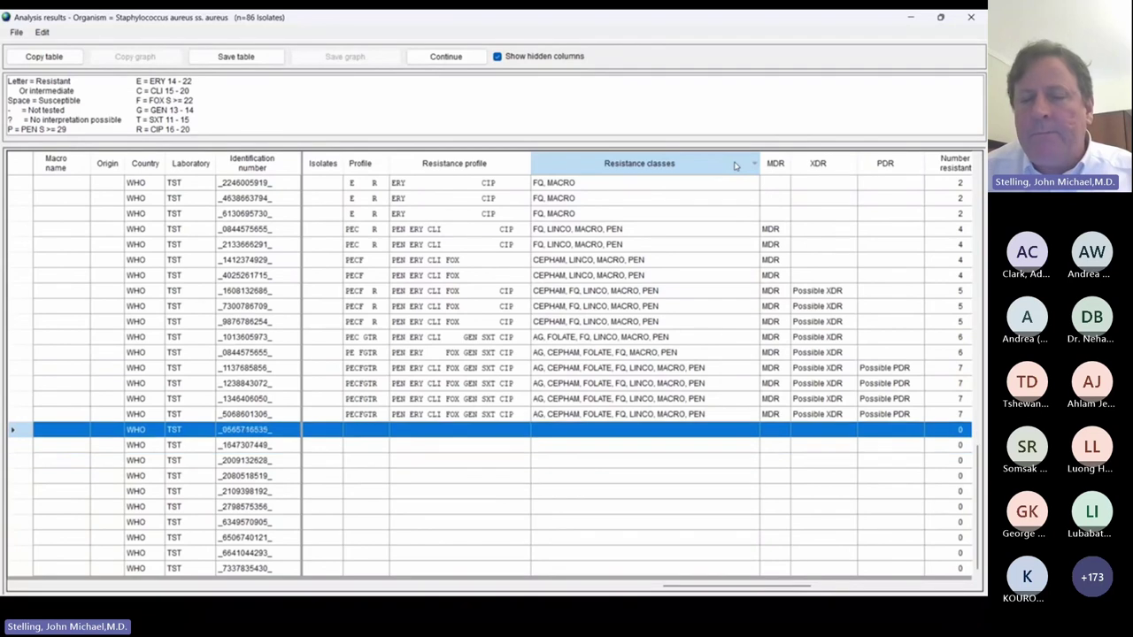
Step: Review the isolates' number resistant, number missing, and number of classes tested and nonsusceptible
scroll(734, 166, "right", 3)
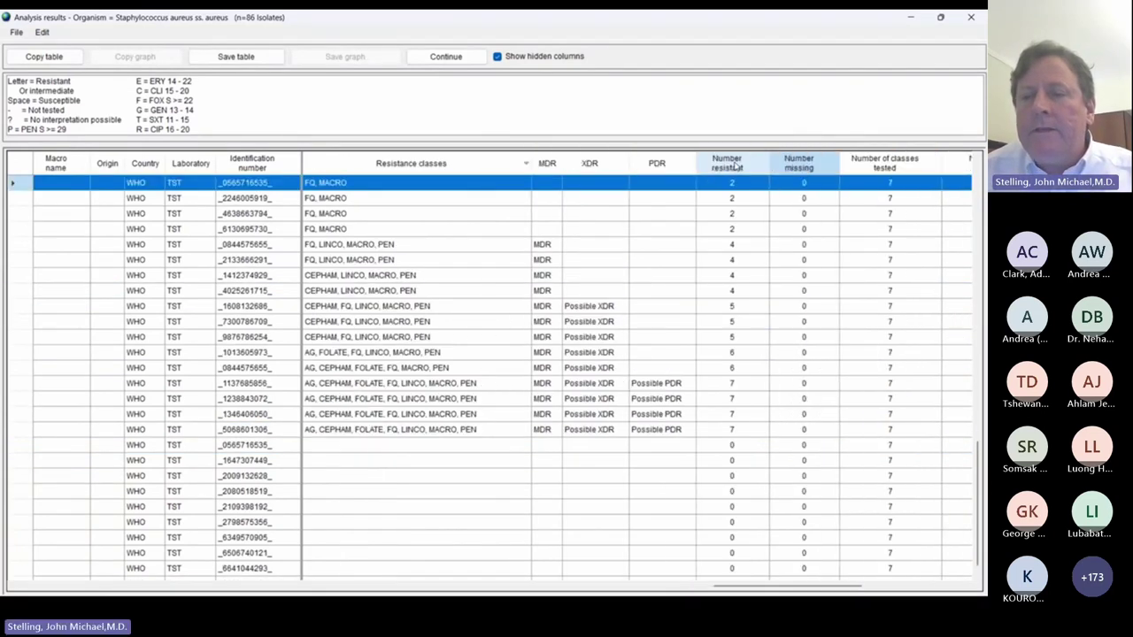
scroll(734, 166, "right", 2)
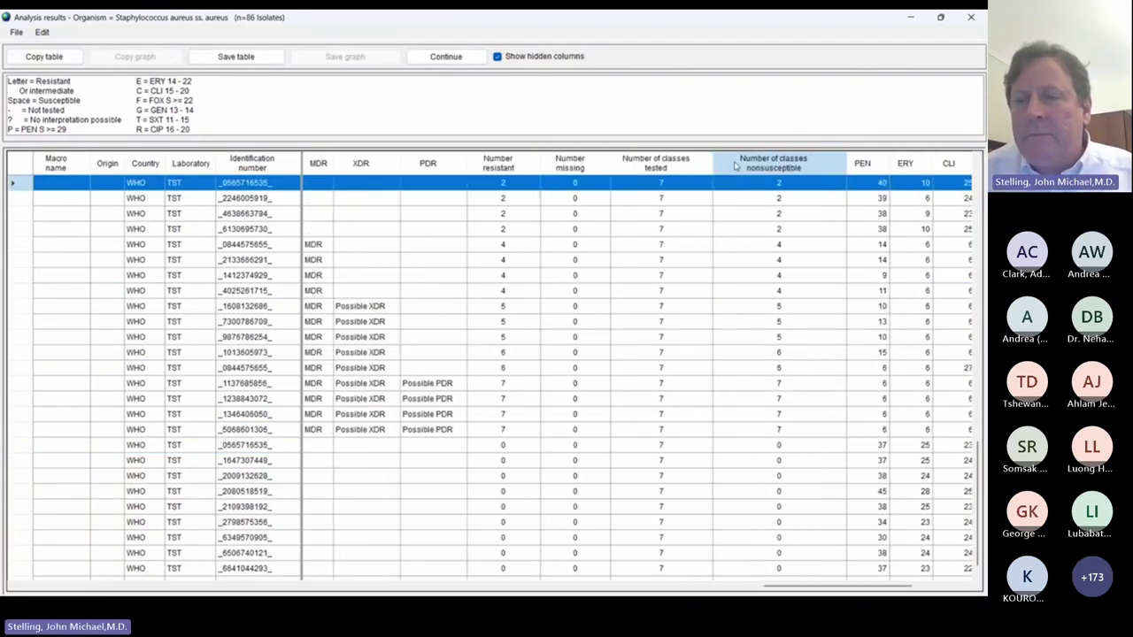
scroll(734, 166, "right", 4)
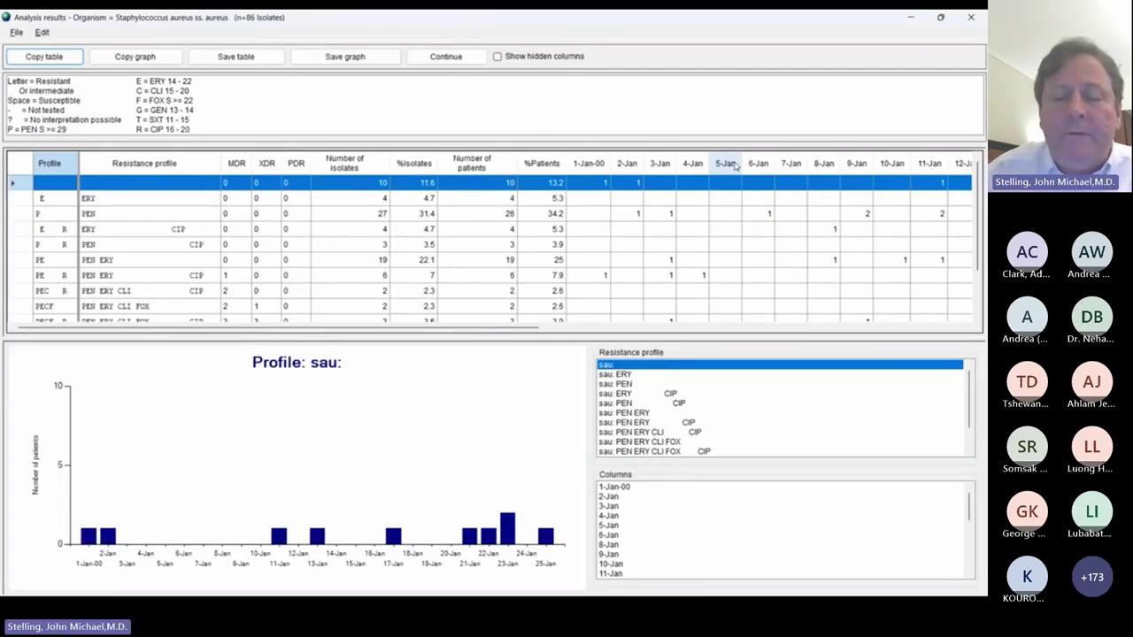
Step: Sort the resistance profile summary by number of isolates in descending order and select all profile rows
left_click(358, 162)
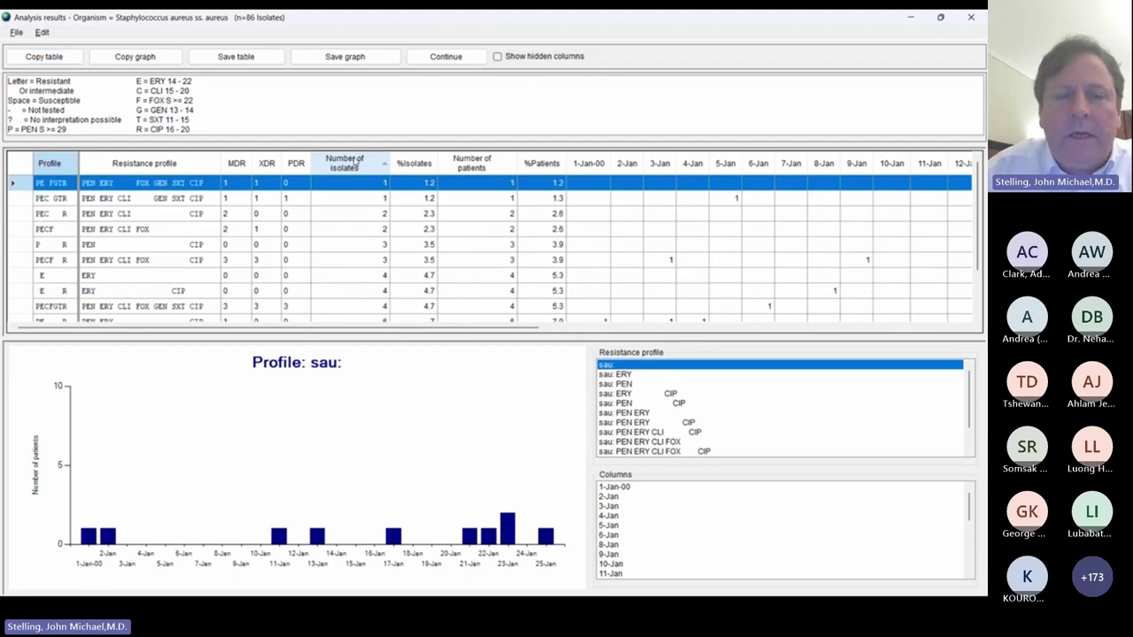
left_click(358, 162)
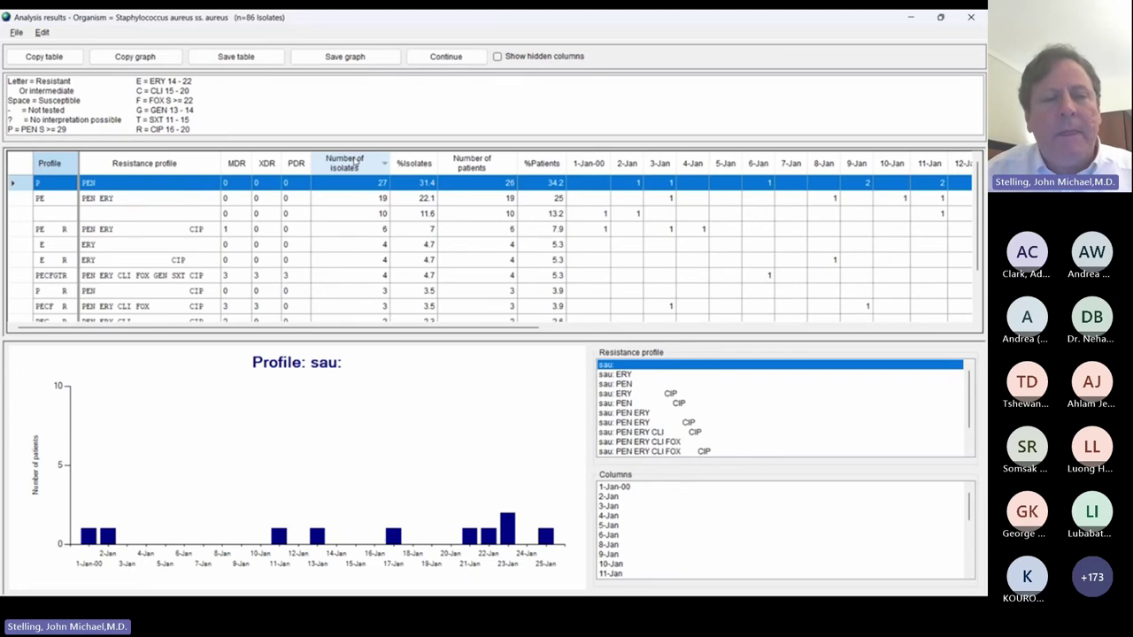
key("shift+Down")
key("shift+Down")
key("shift+Down")
key("shift+Down")
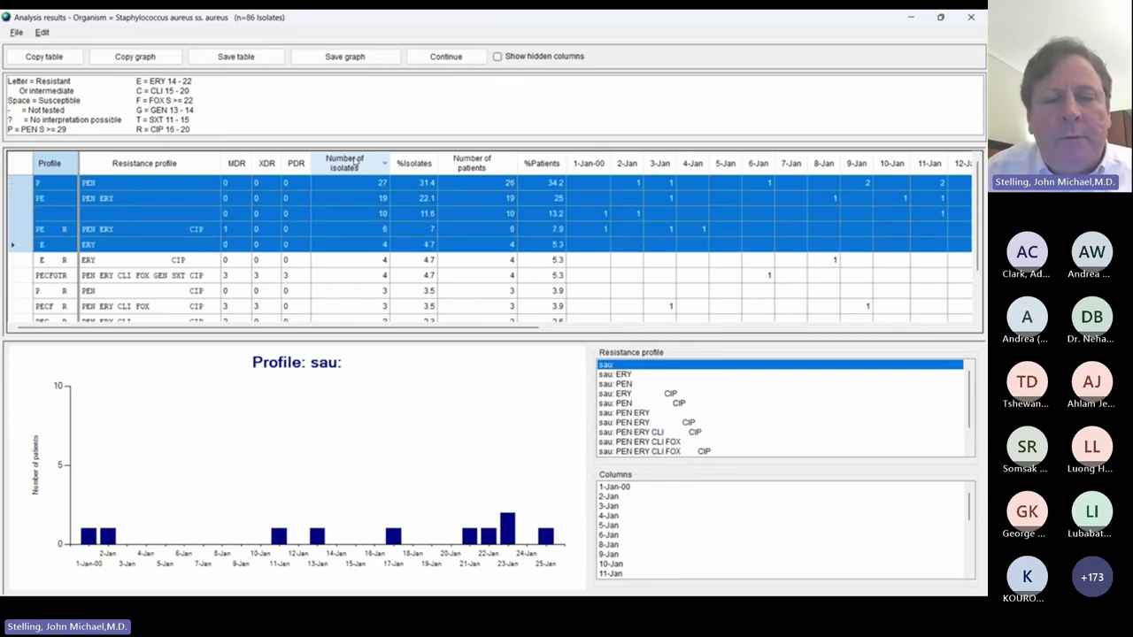
key("shift+Down")
key("shift+Down")
key("shift+Down")
key("shift+Down")
key("shift+Down")
key("shift+Down")
key("shift+Down")
key("shift+Down")
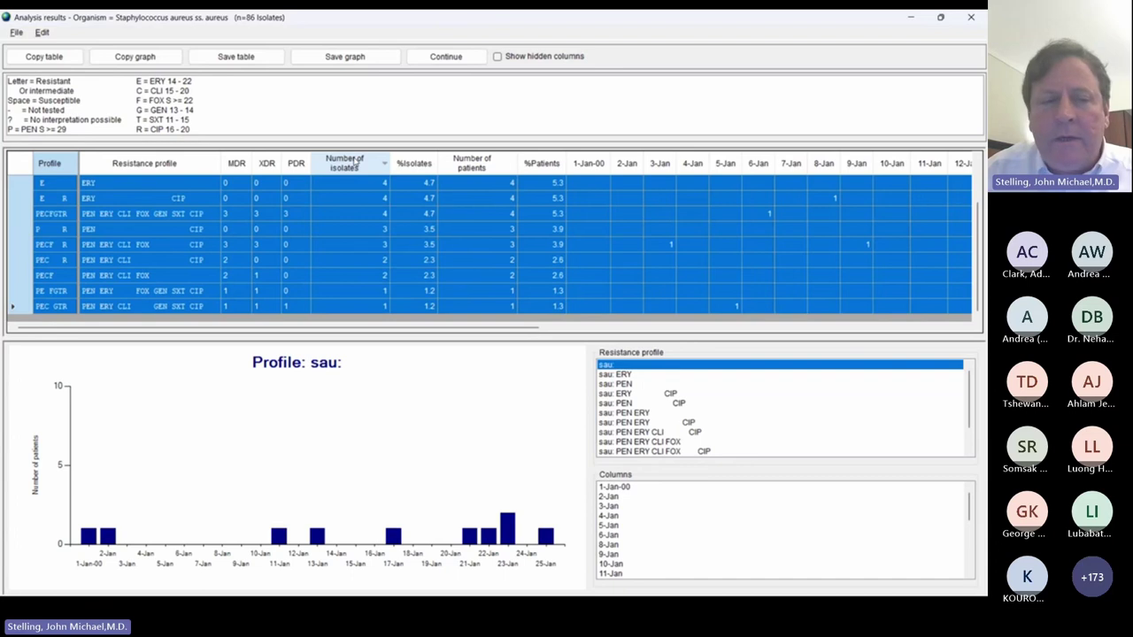
Step: Reduce the row selection to the PEN profile at the start of the summary
key("shift+Up")
key("shift+Up")
key("shift+Up")
key("shift+Up")
key("shift+Up")
key("shift+Up")
key("shift+Up")
key("shift+Up")
key("shift+Up")
key("shift+Up")
key("shift+Up")
key("shift+Up")
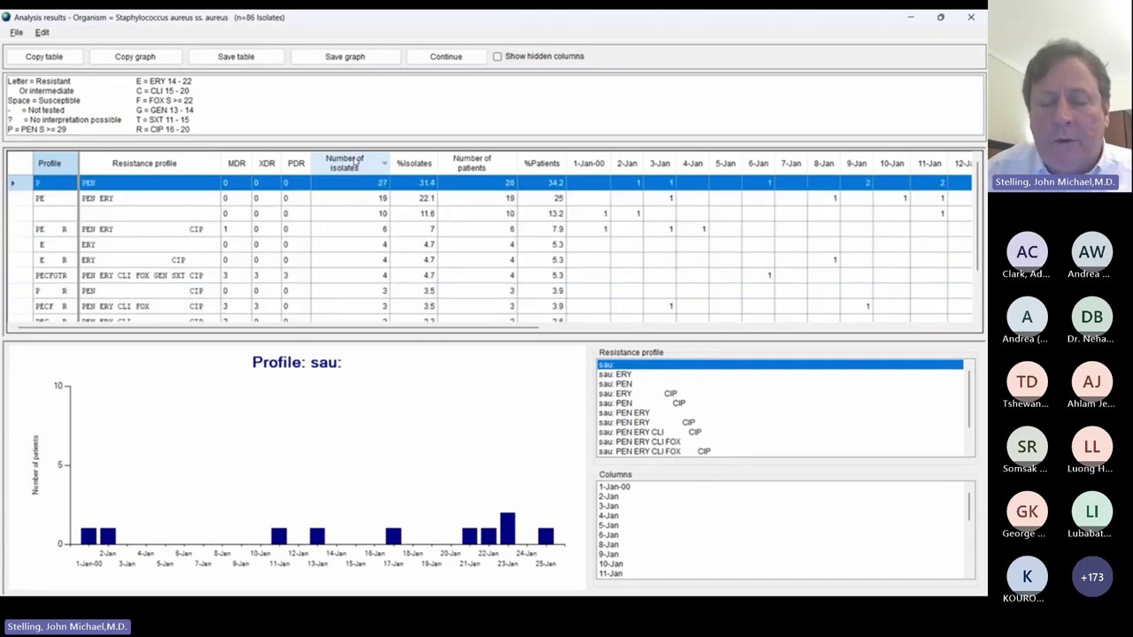
Step: Extend the selection from the PEN profile through the PEC R profile
key("shift+Down")
key("shift+Down")
key("shift+Down")
key("shift+Down")
key("shift+Down")
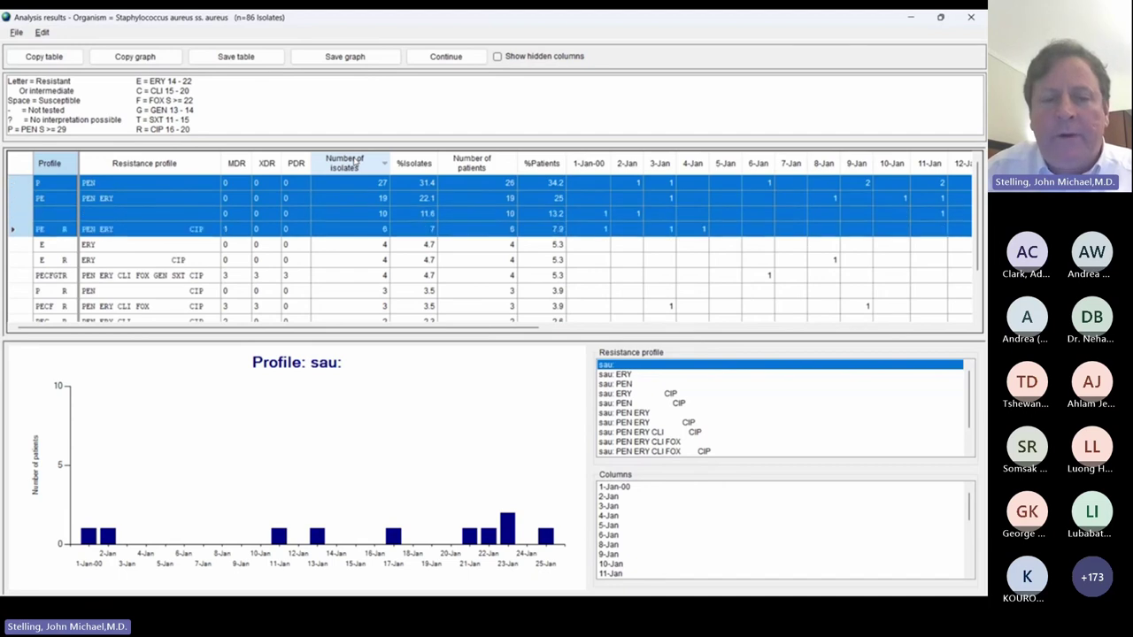
key("shift+Down")
key("shift+Down")
key("shift+Down")
key("shift+Down")
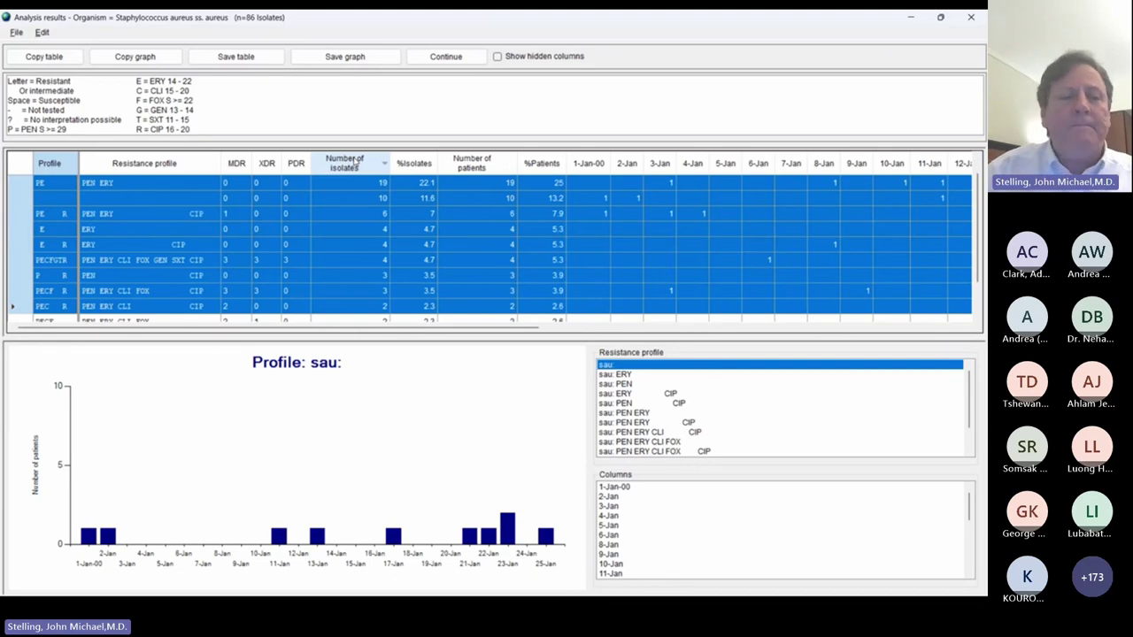
Step: Clear the multi-row selection and go through the single profiles to the PECFGTR row
key("Up")
key("Up")
key("ctrl+Home")
key("Down")
key("Down")
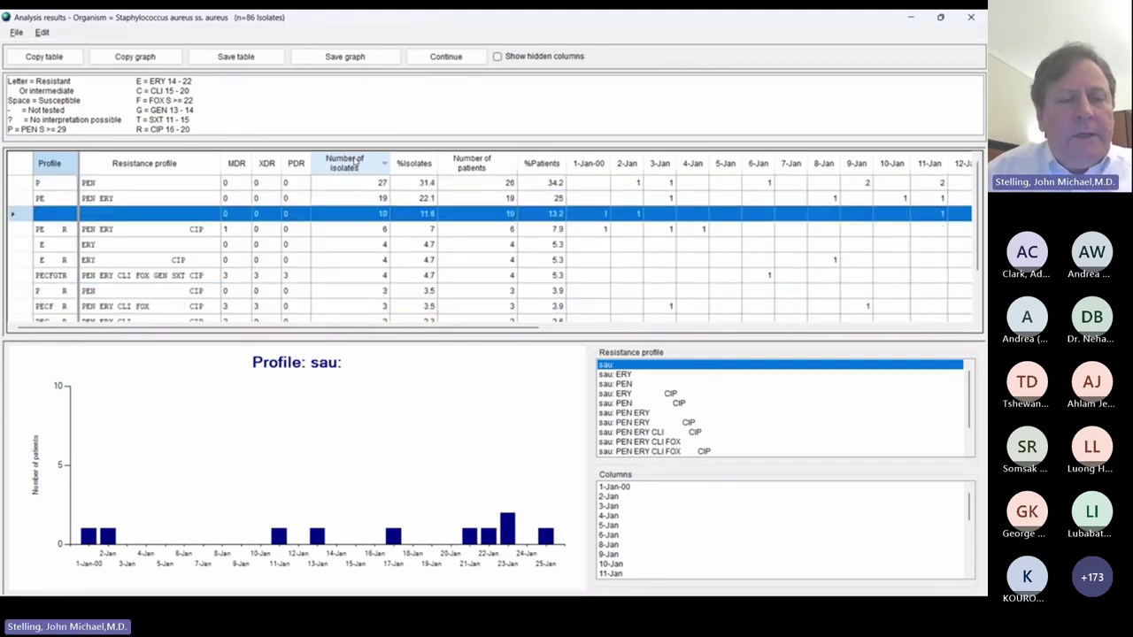
key("Down")
key("Down")
key("Down")
key("Down")
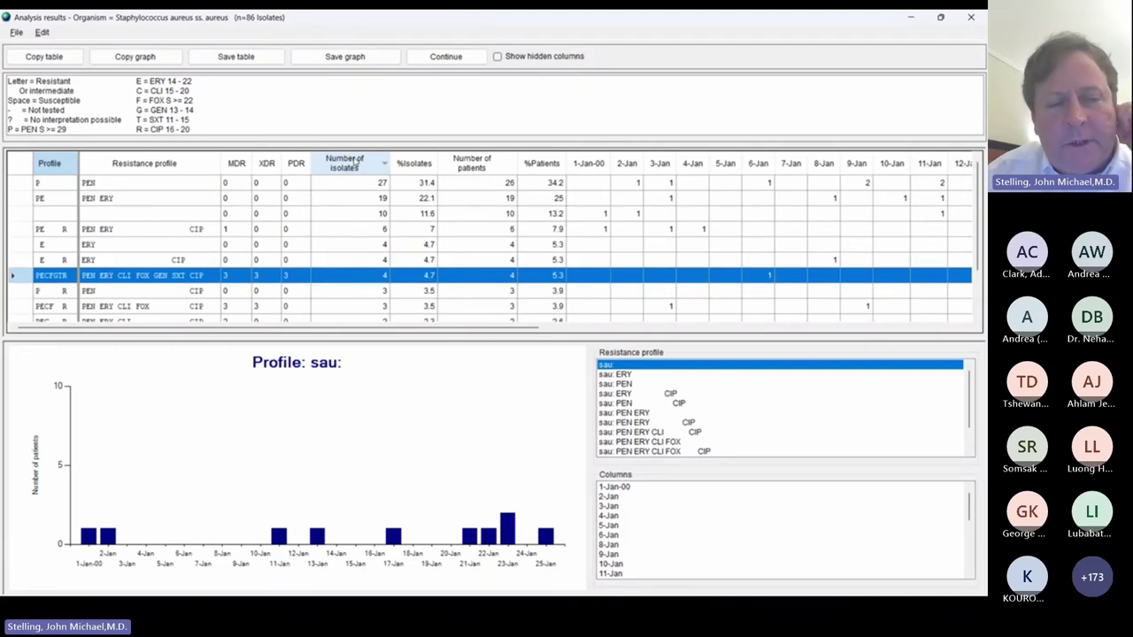
Step: Compare the MDR, XDR and PDR counts of the profiles below PECFGTR, ending on the PECF row
key("Down")
key("Down")
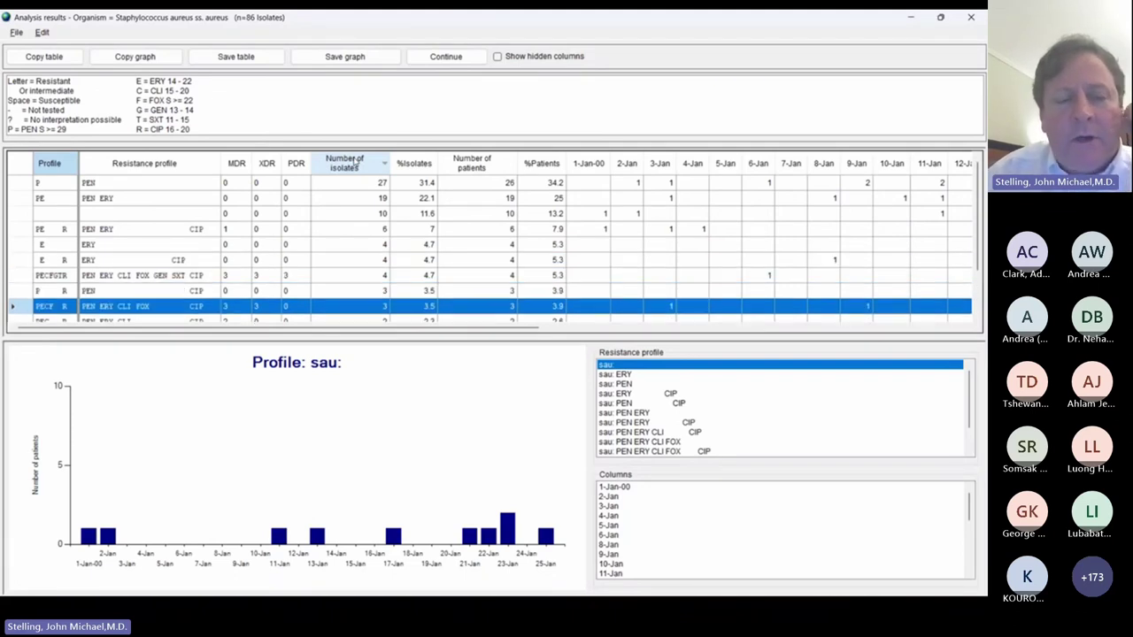
key("Down")
key("Down")
key("Down")
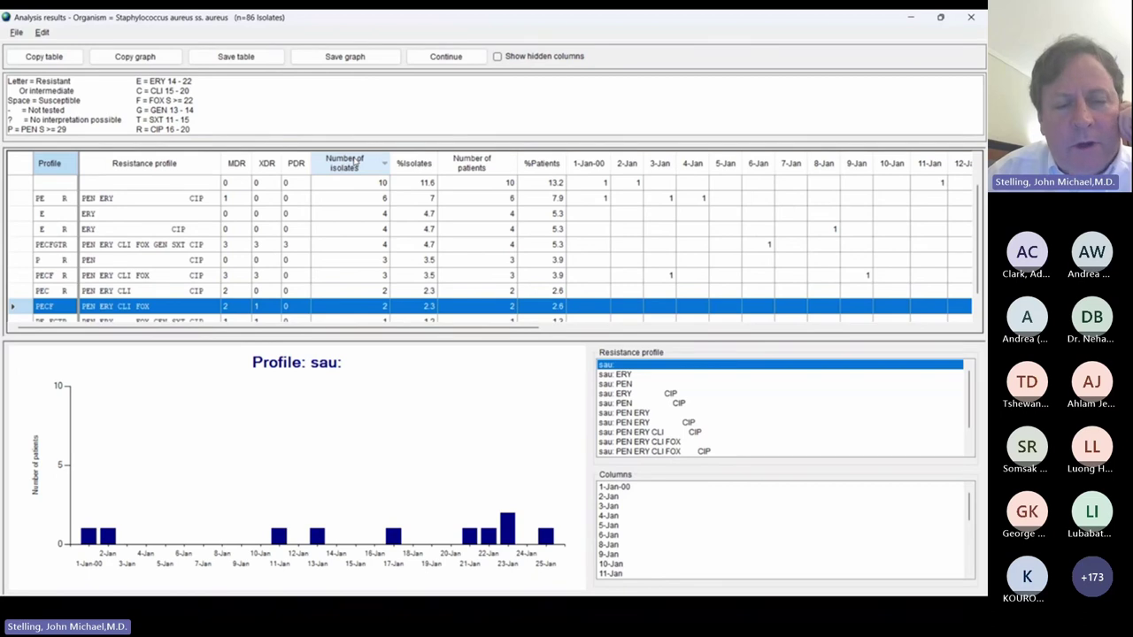
key("Down")
key("Up")
key("Up")
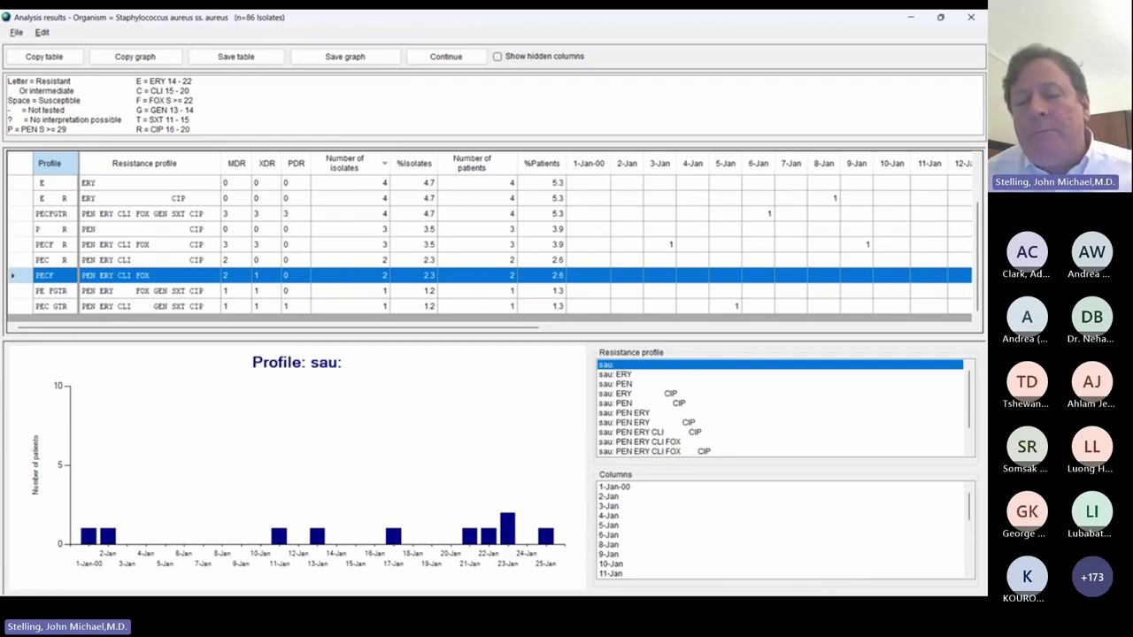
Step: Graph the number of patients by specimen date for the ERY, PEN and ERY CIP profiles in turn
left_click(620, 374)
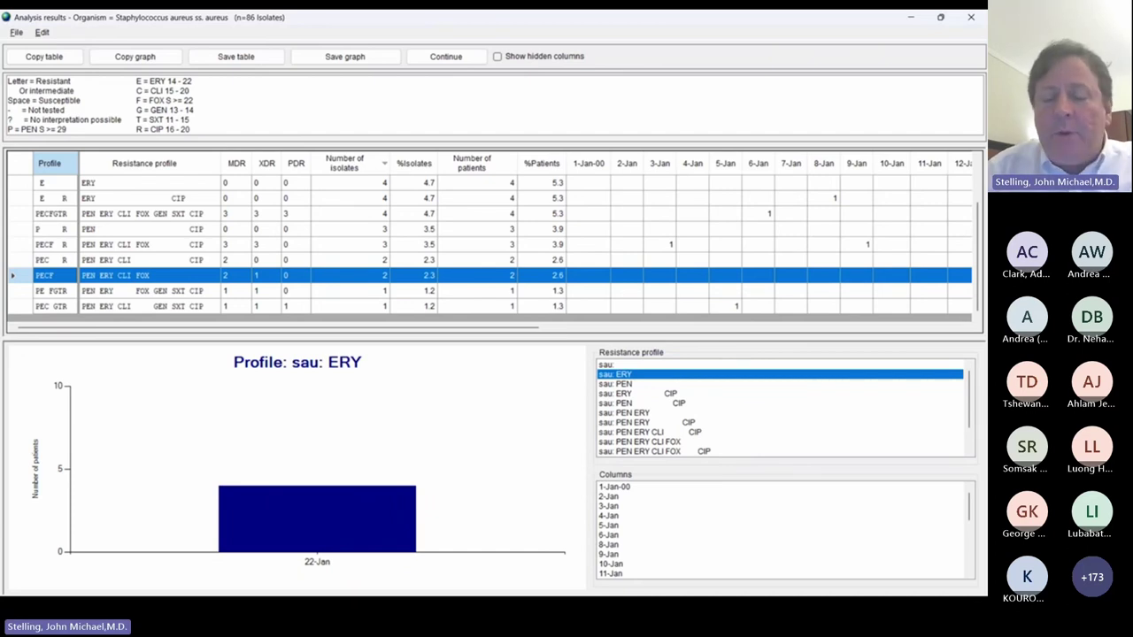
left_click(617, 384)
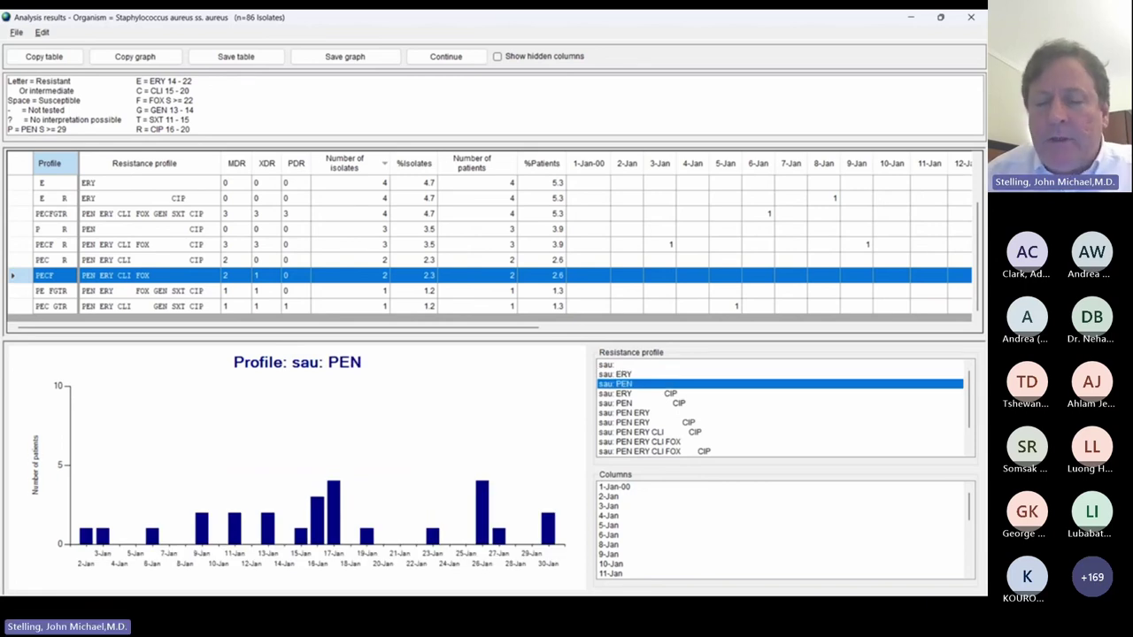
left_click(620, 393)
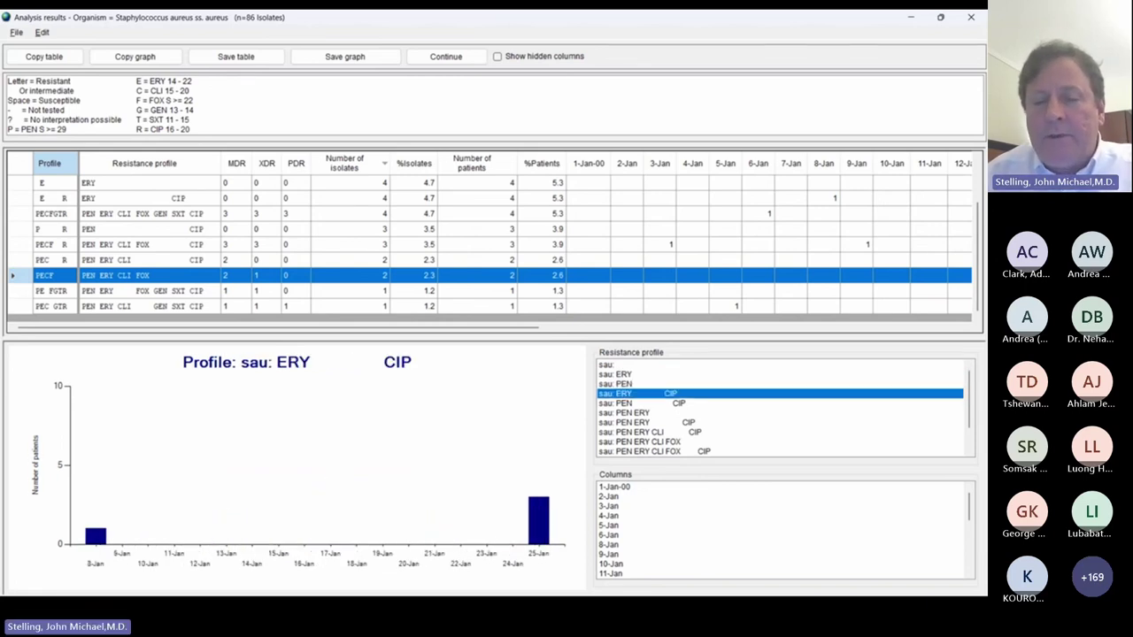
Step: Examine the graphs of the remaining resistance profiles through PEN ERY CLI FOX GEN SXT CIP
key("Down")
key("Down")
key("Down")
key("Down")
key("Down")
key("Down")
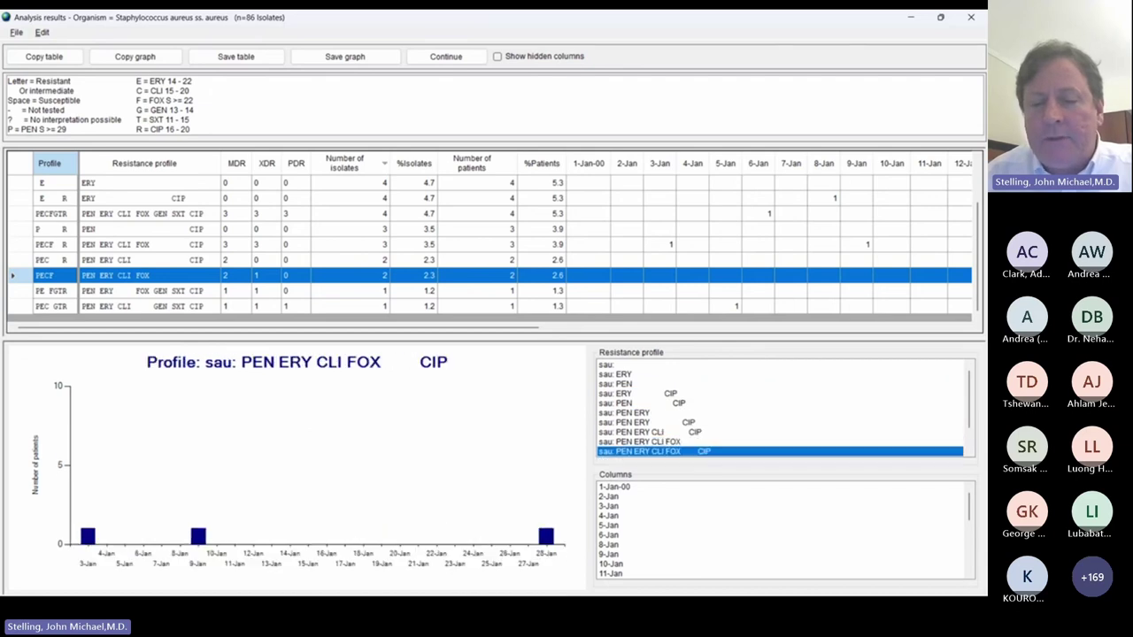
key("Down")
key("Down")
key("Down")
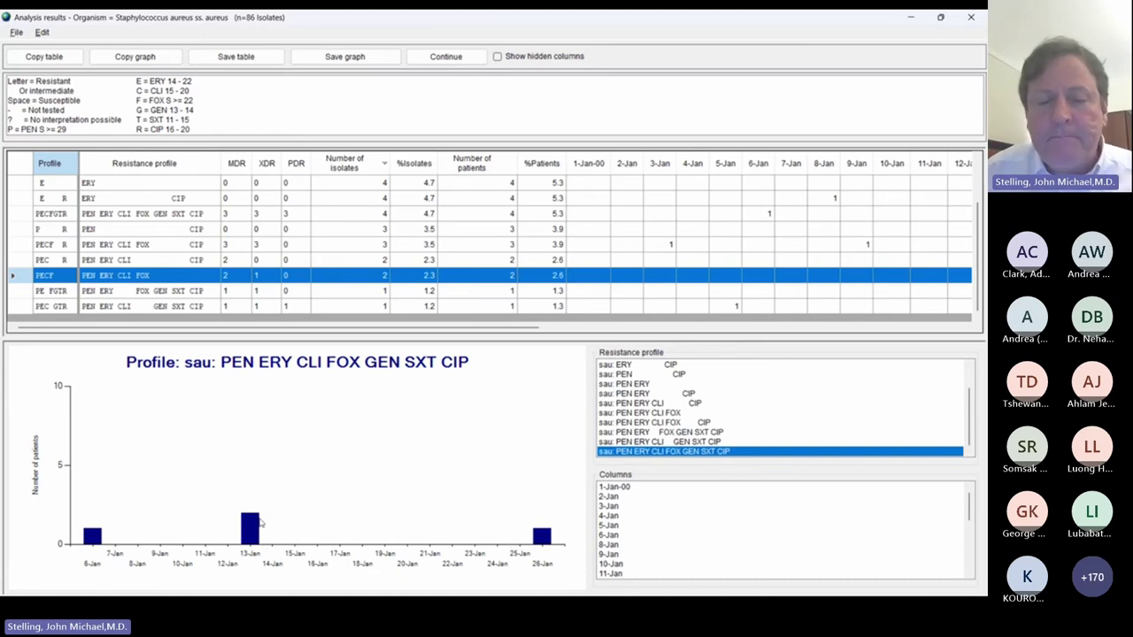
Step: Graph the number of patients per resistance profile for each listed date from 1-Jan-00 through 8-Jan
left_click(616, 488)
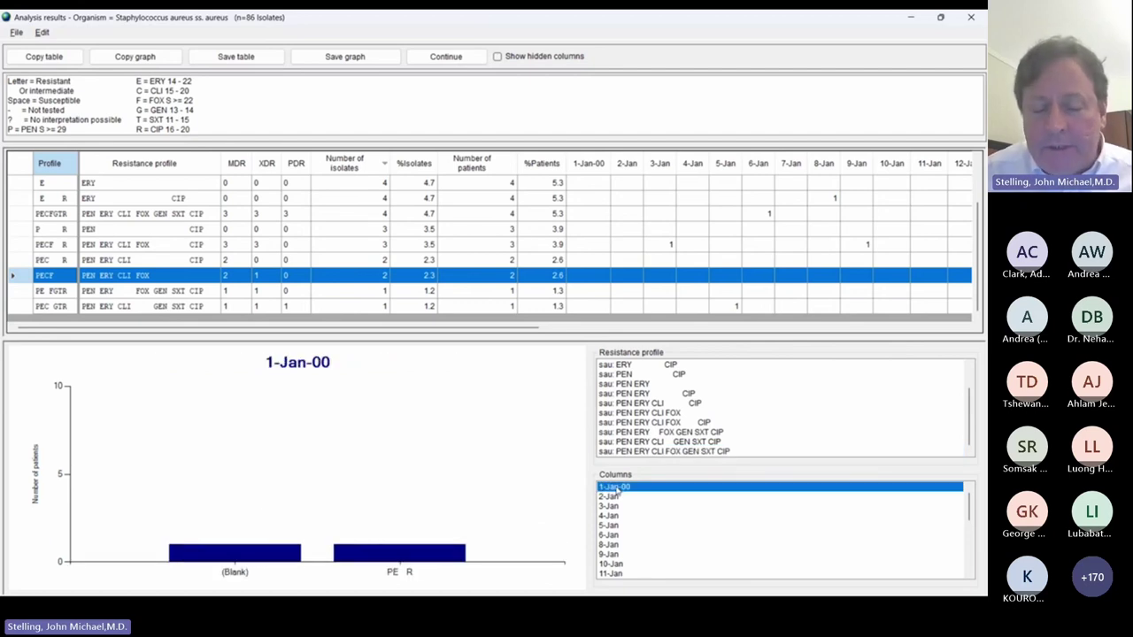
key("Down")
key("Down")
key("Down")
key("Down")
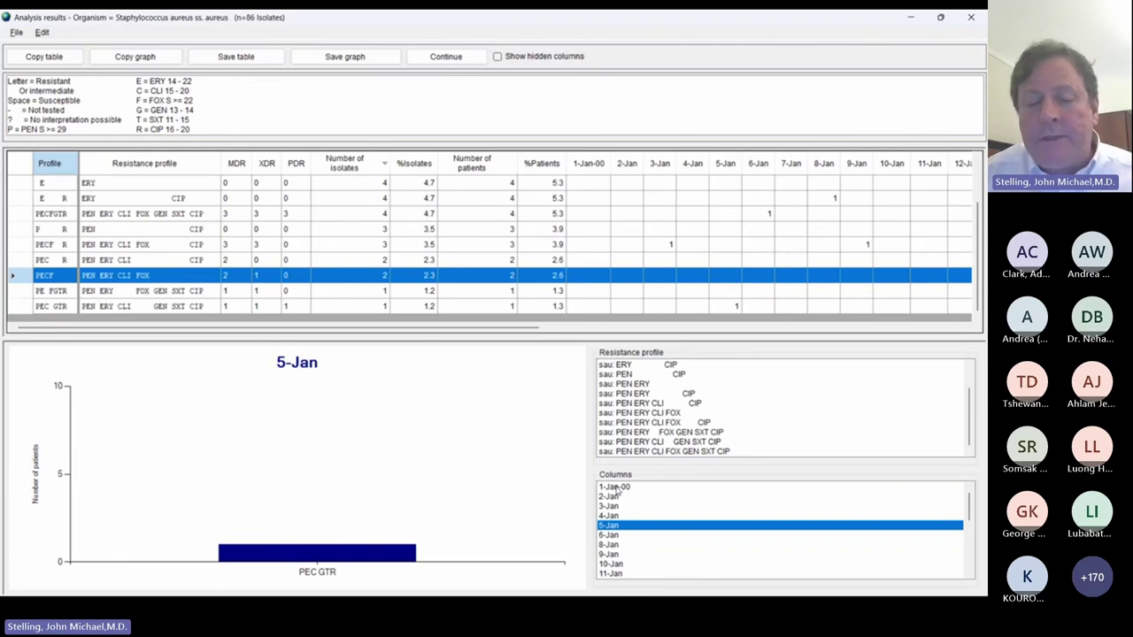
key("Down")
key("Down")
key("Down")
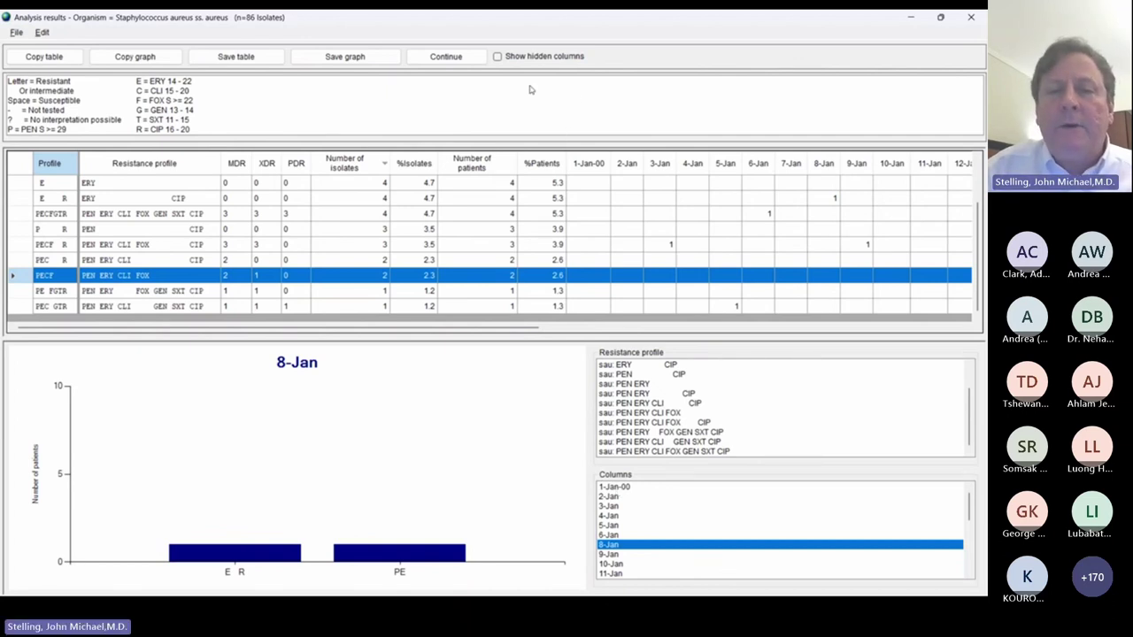
Step: Show the summary's hidden columns to check the E R profile's resistance classes, and leave the analysis results
left_click(499, 57)
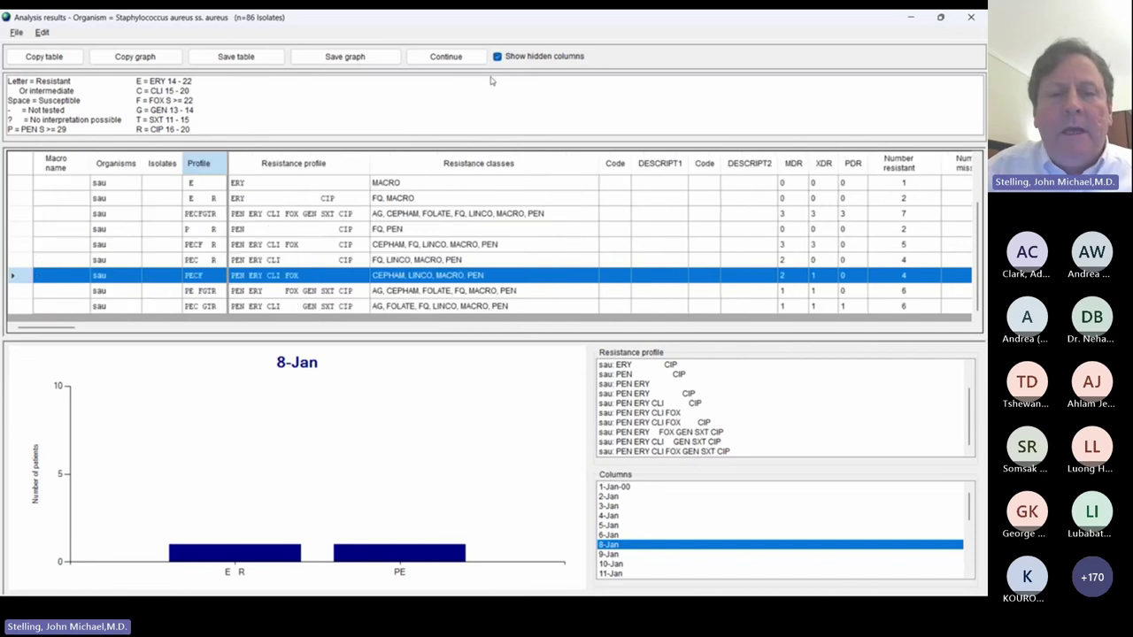
left_click(458, 198)
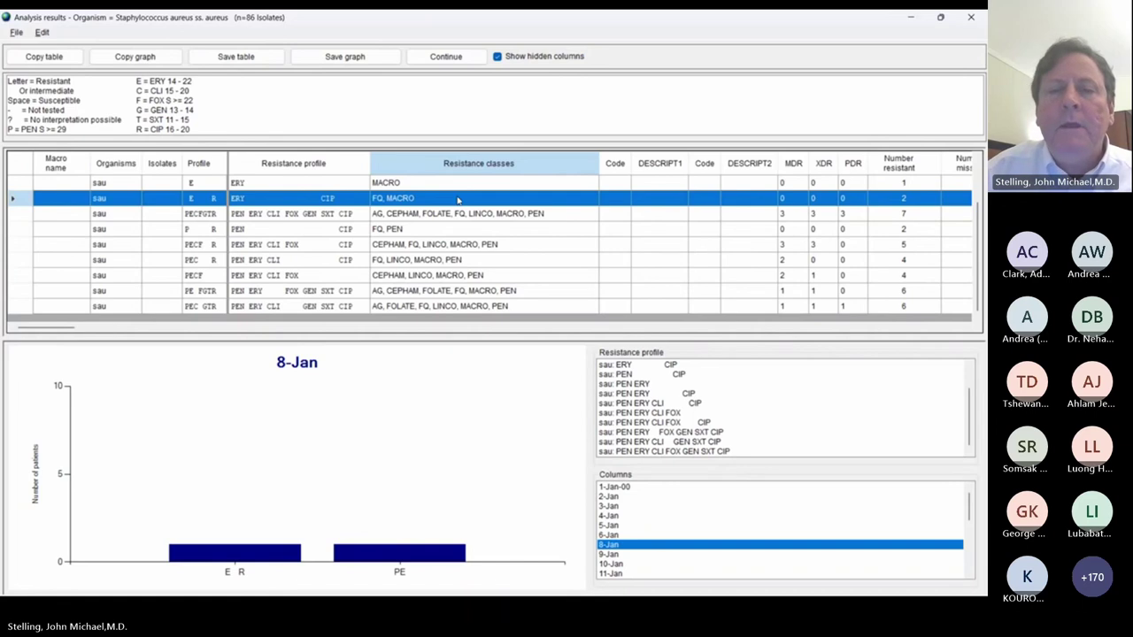
left_click(445, 58)
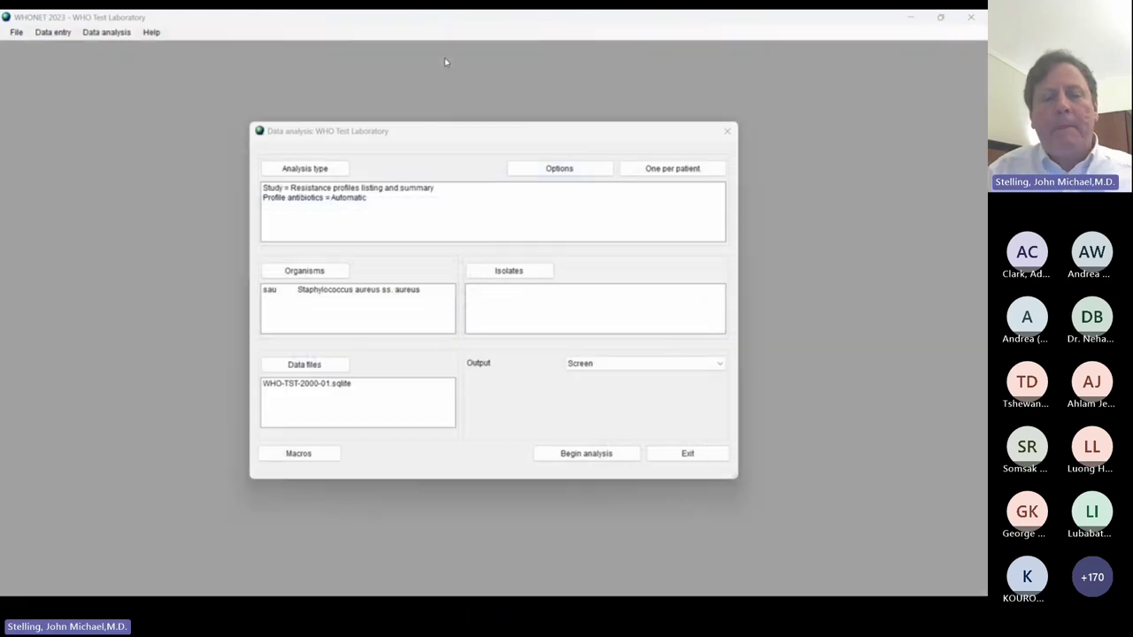
Step: Switch to the PowerPoint slide show about cluster detection using resistance profiles
key("alt+Tab")
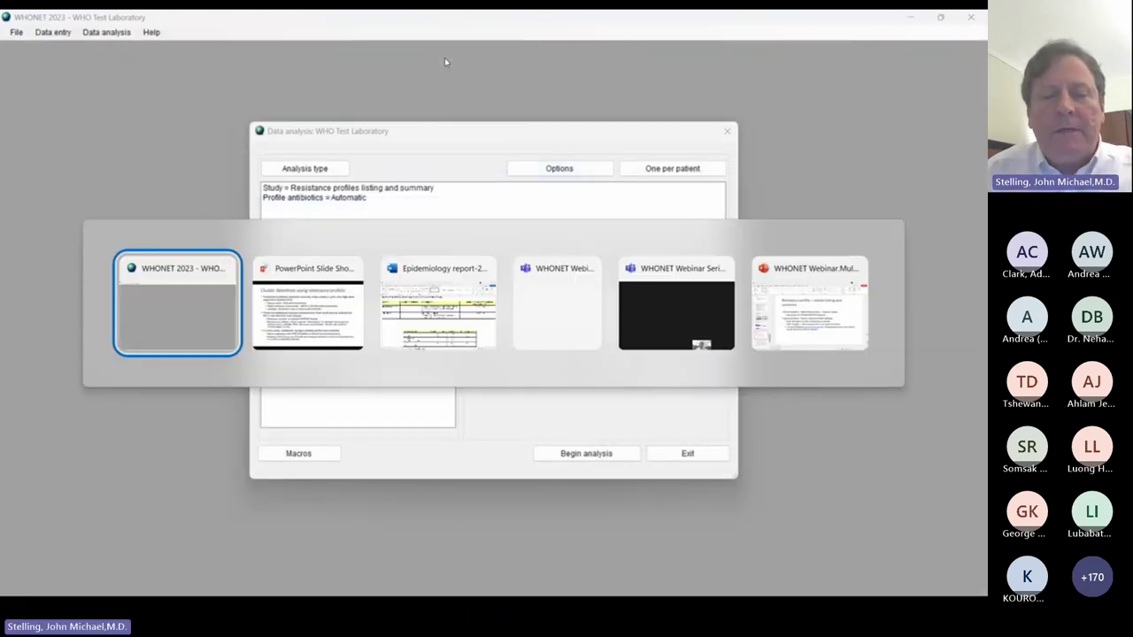
key("alt+Tab")
key("alt+Tab")
key("alt+Tab")
key("alt+Tab")
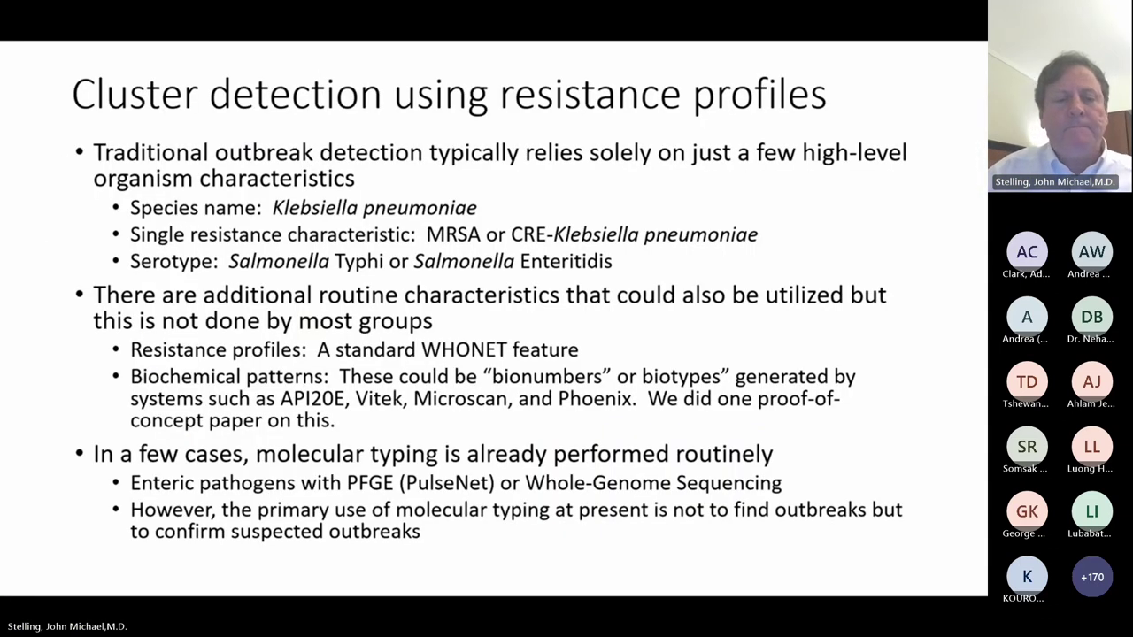
key("Right")
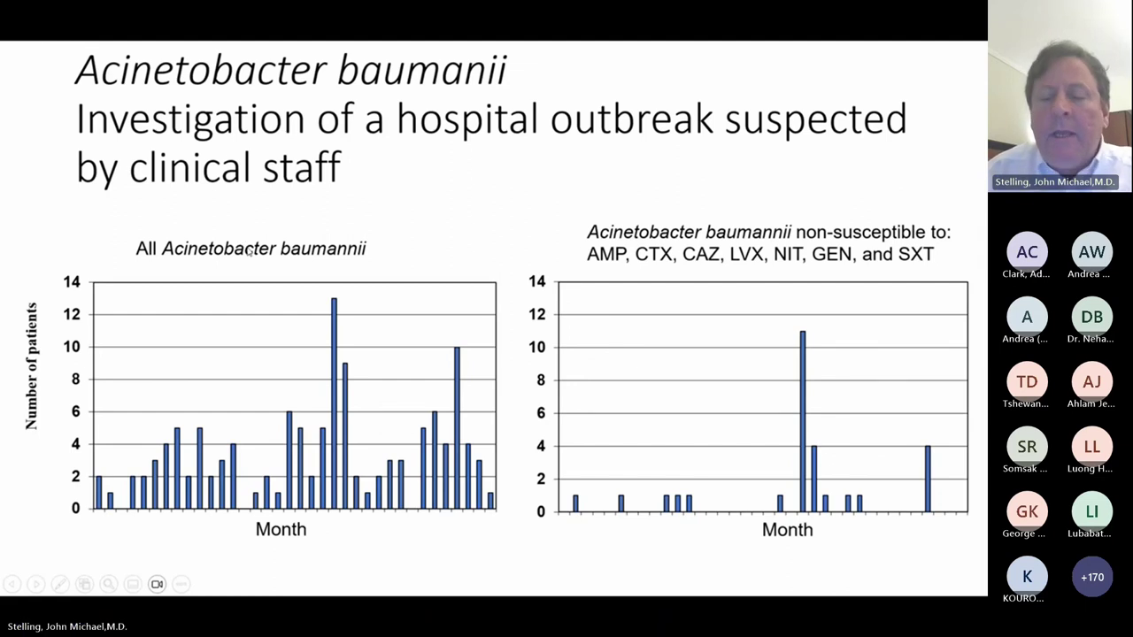
key("Right")
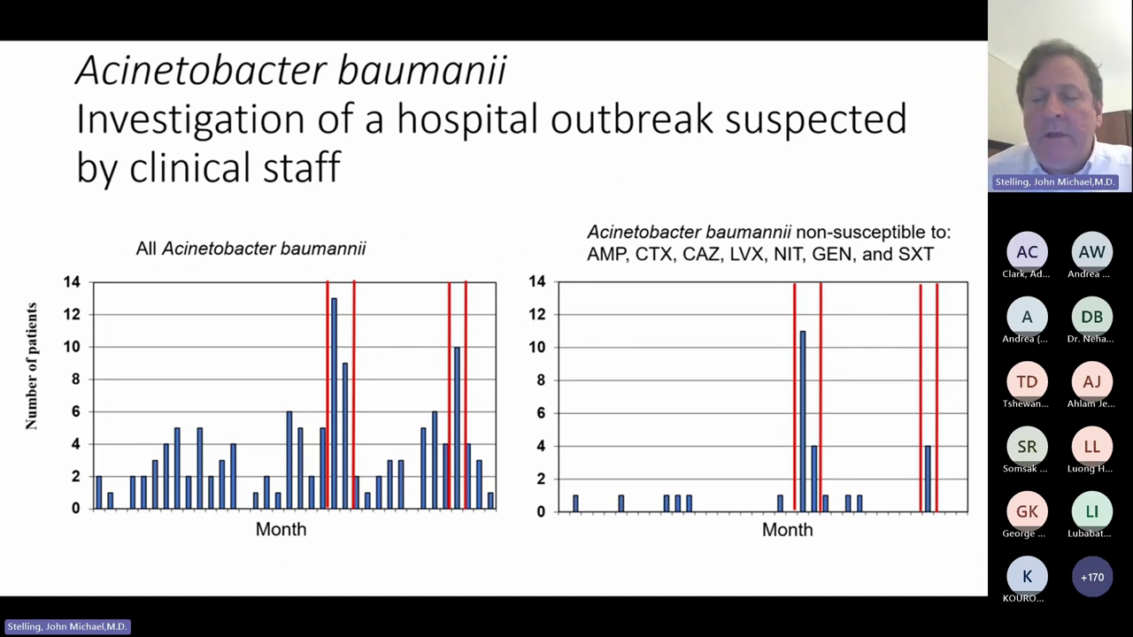
key("Right")
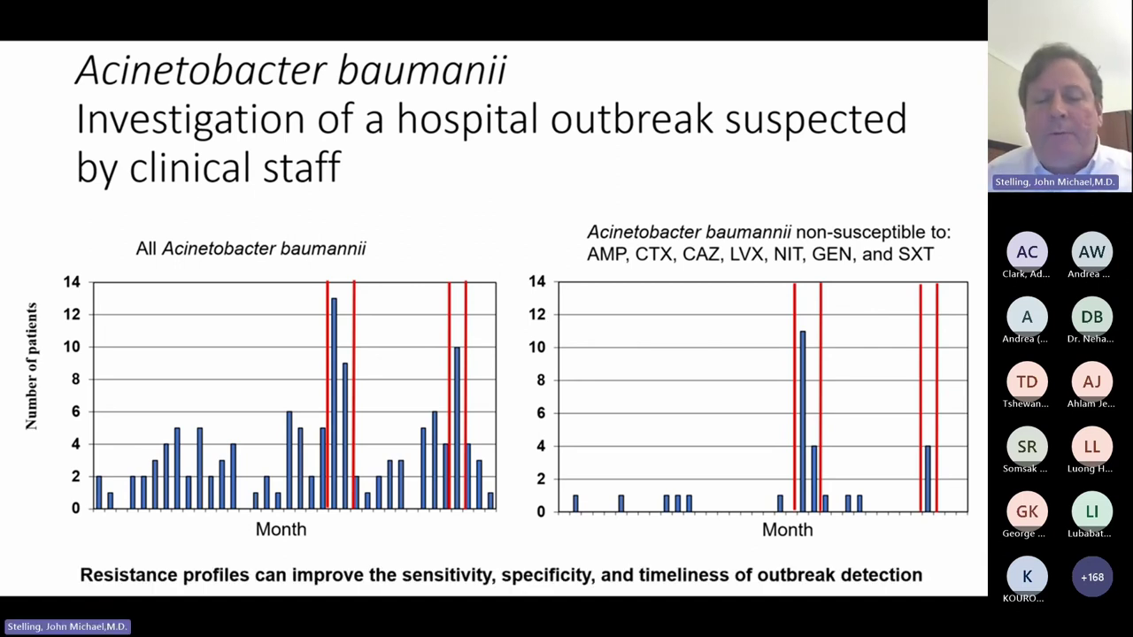
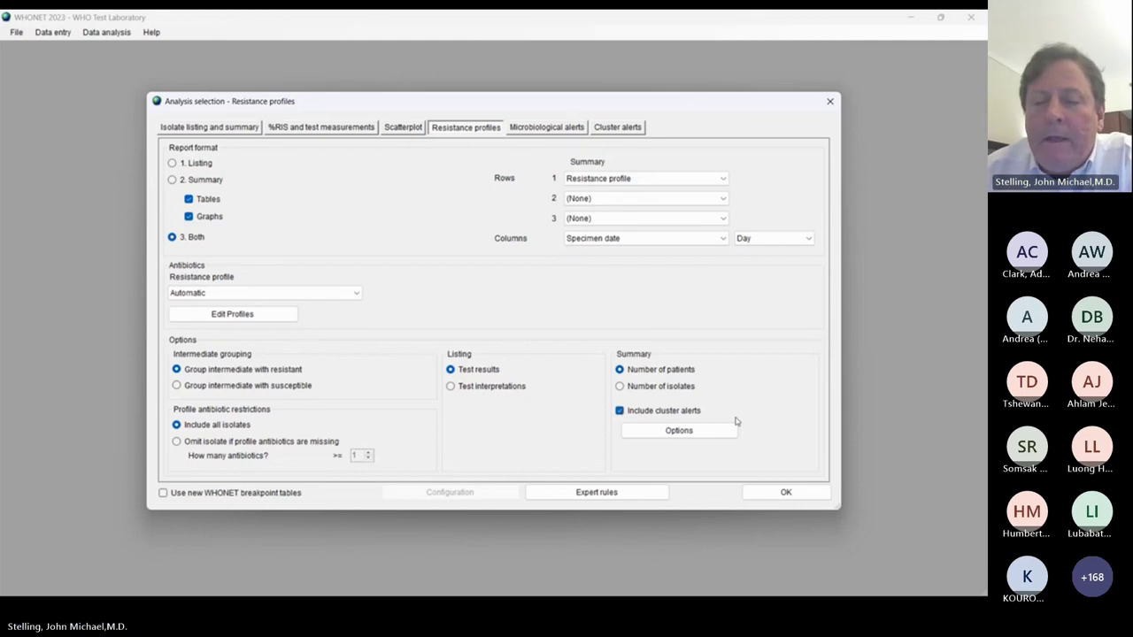
Step: Accept the resistance profiles analysis settings with cluster alerts included
left_click(775, 493)
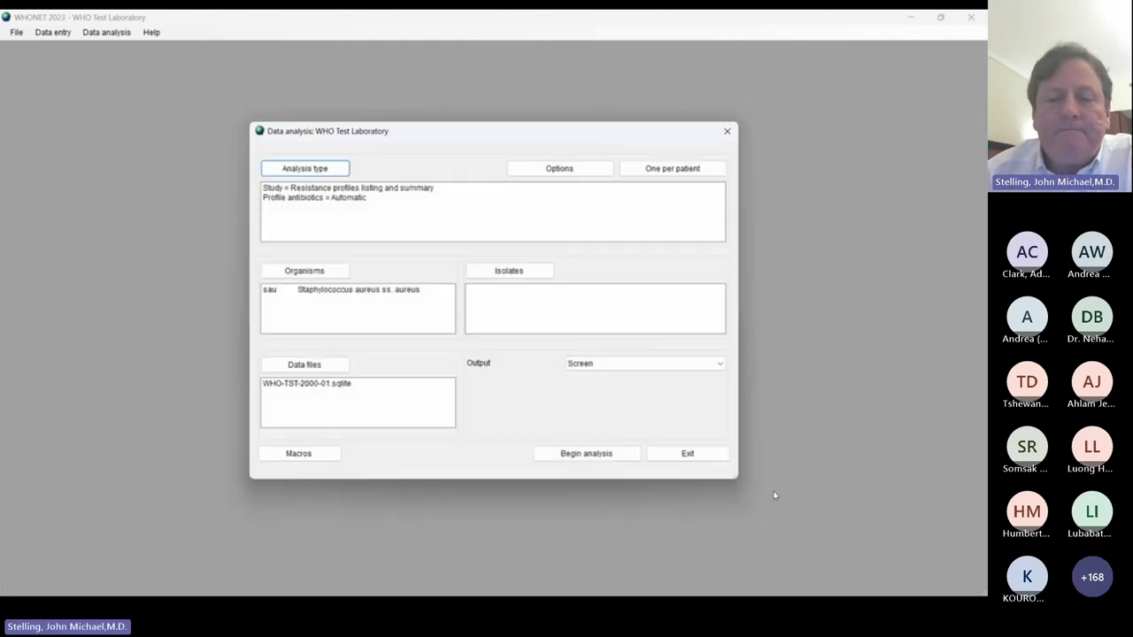
Step: Run the resistance profiles analysis, then graph the number of patients with the ERY-only profile from the summary
left_click(586, 453)
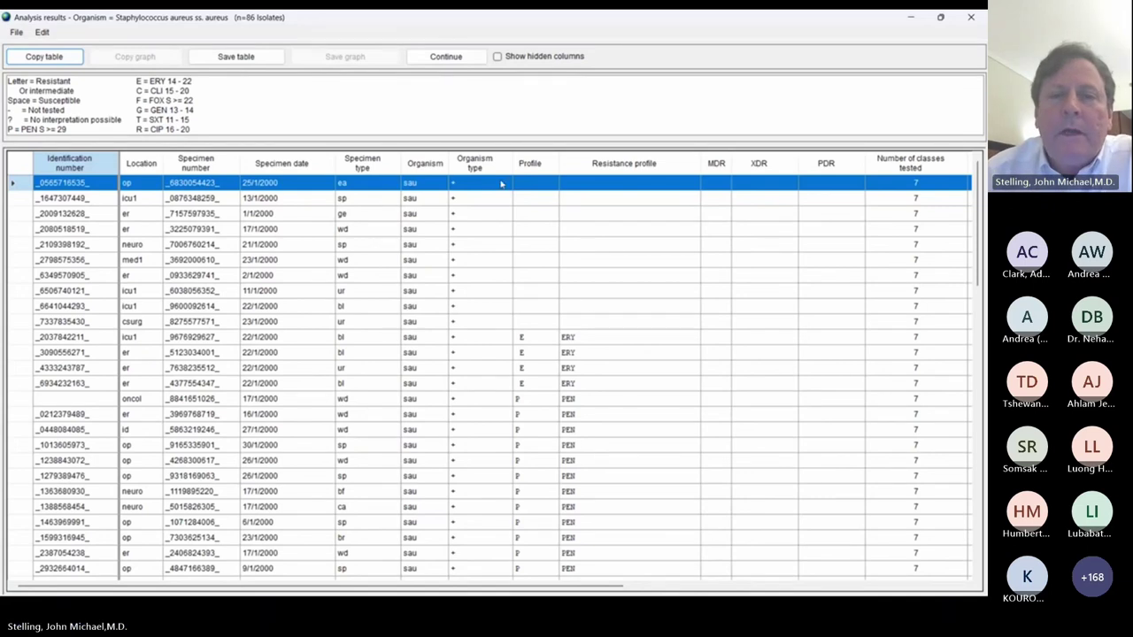
left_click(445, 58)
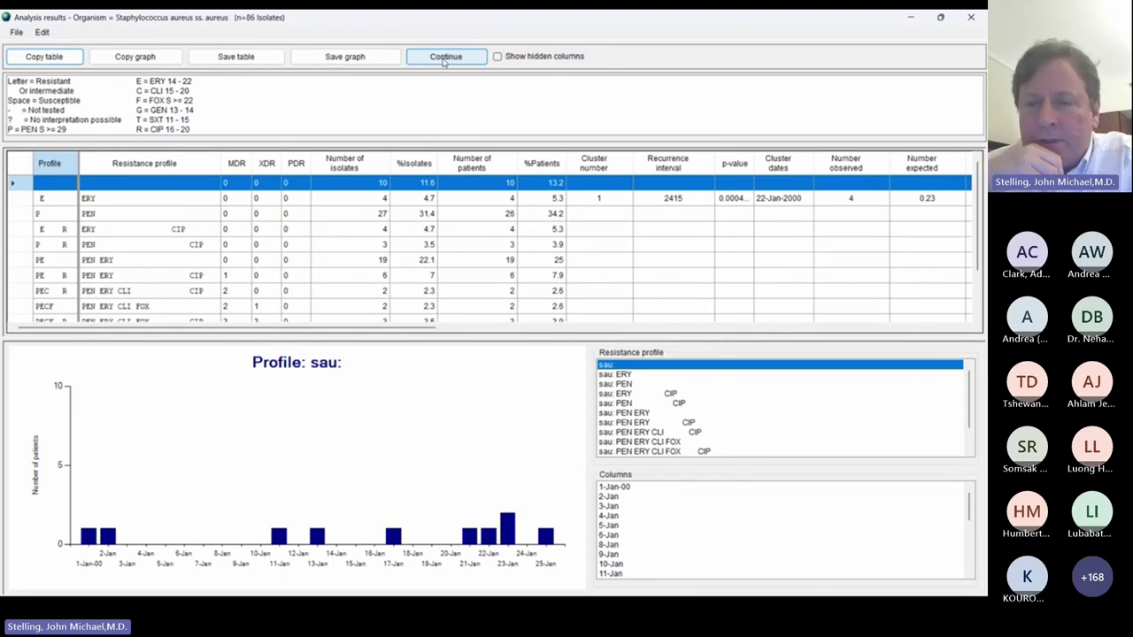
left_click(615, 374)
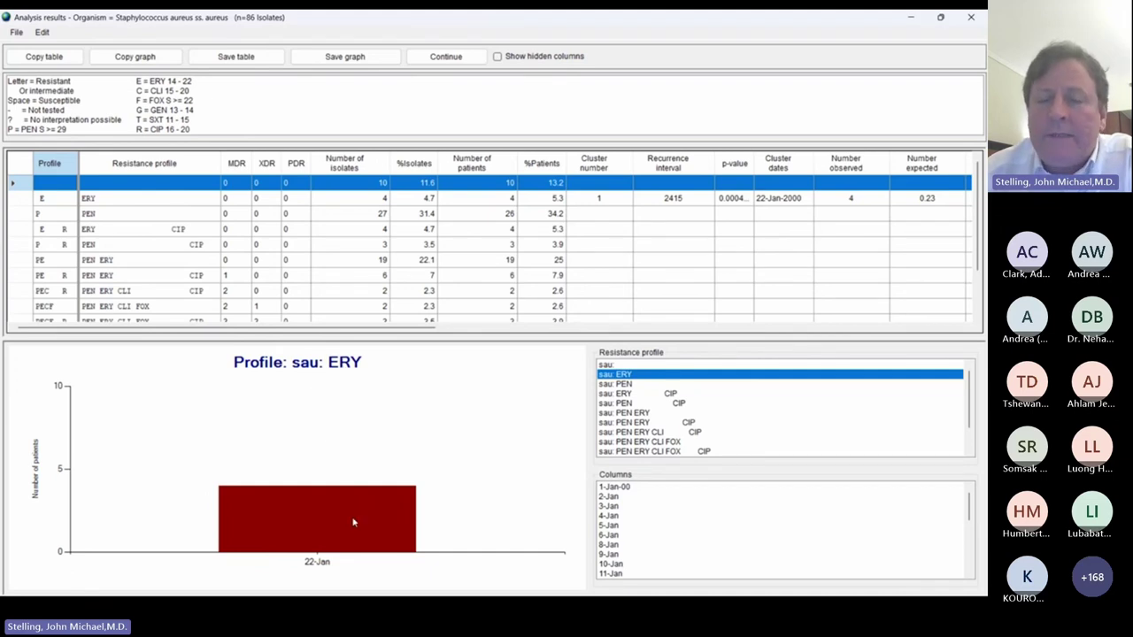
Step: Examine the ERY profile's p-value, cluster dates and number observed in the summary table, and leave the analysis results
left_click(722, 201)
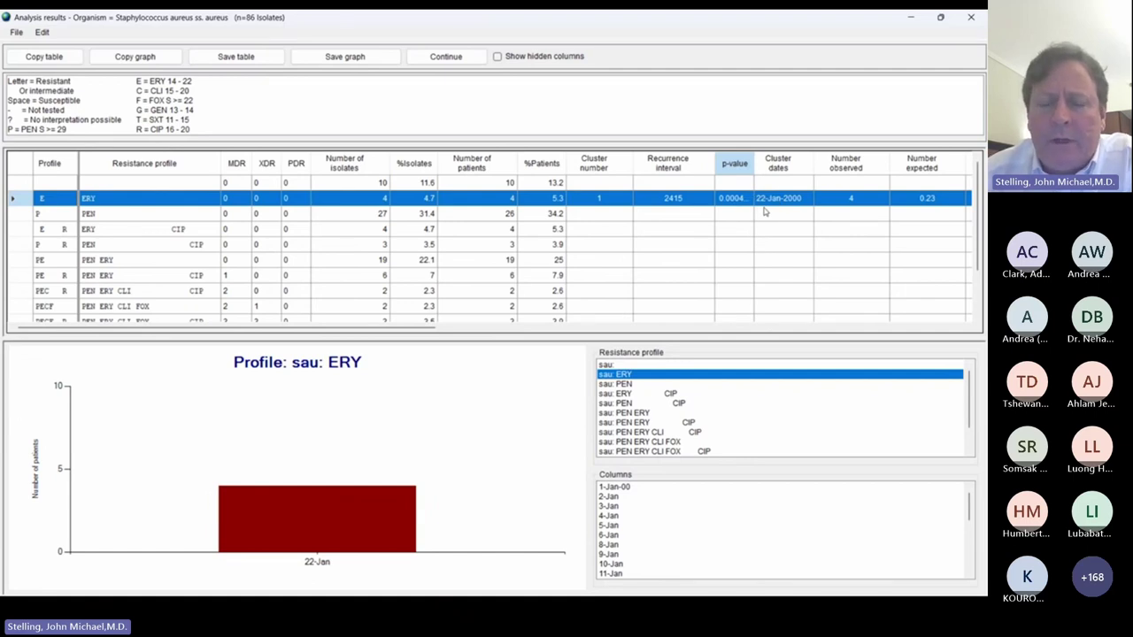
left_click(765, 212)
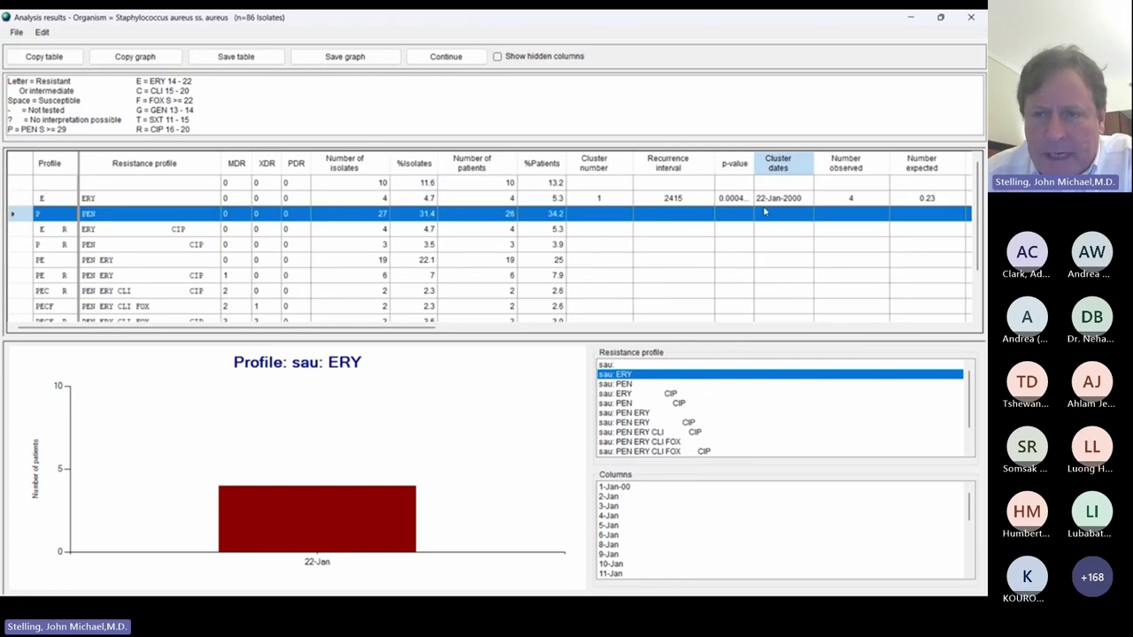
left_click(751, 202)
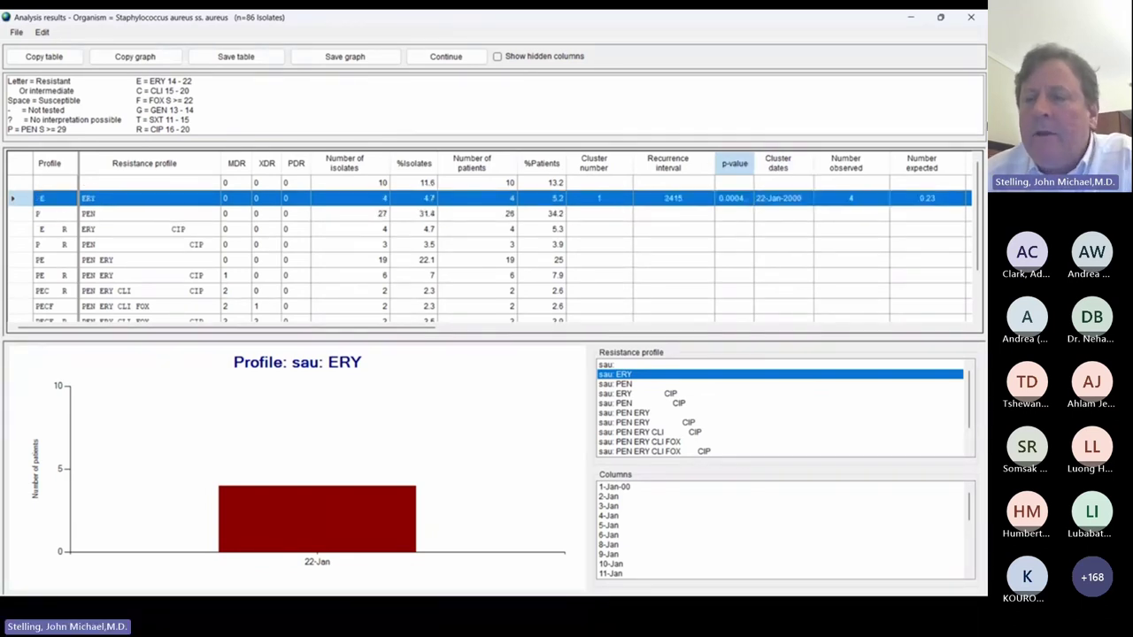
key("Right")
key("Right")
key("Down")
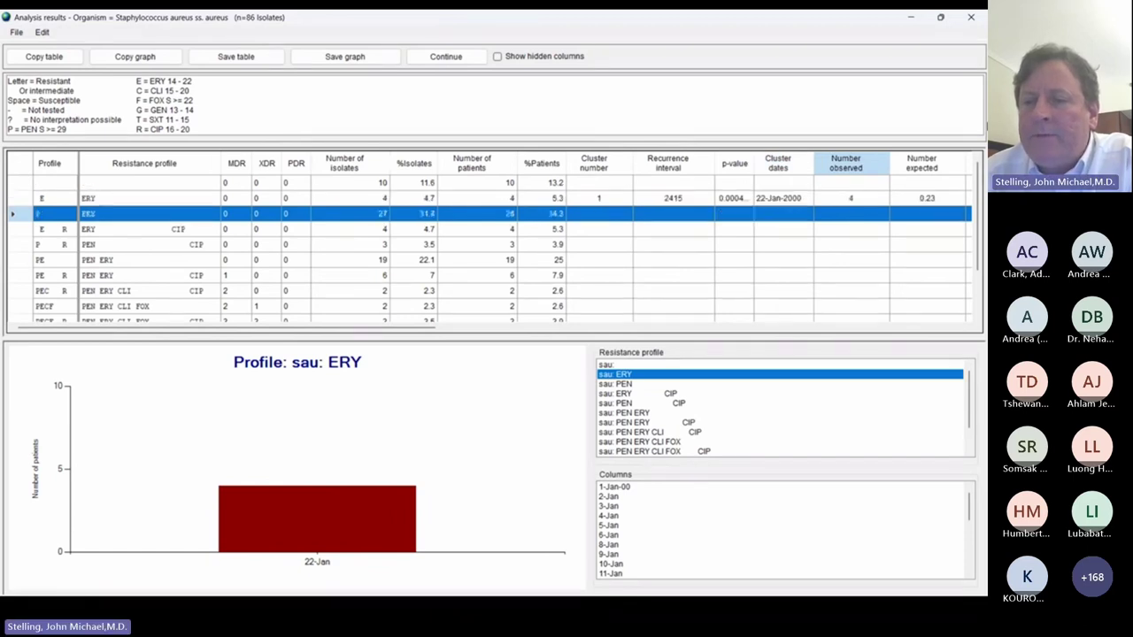
key("Up")
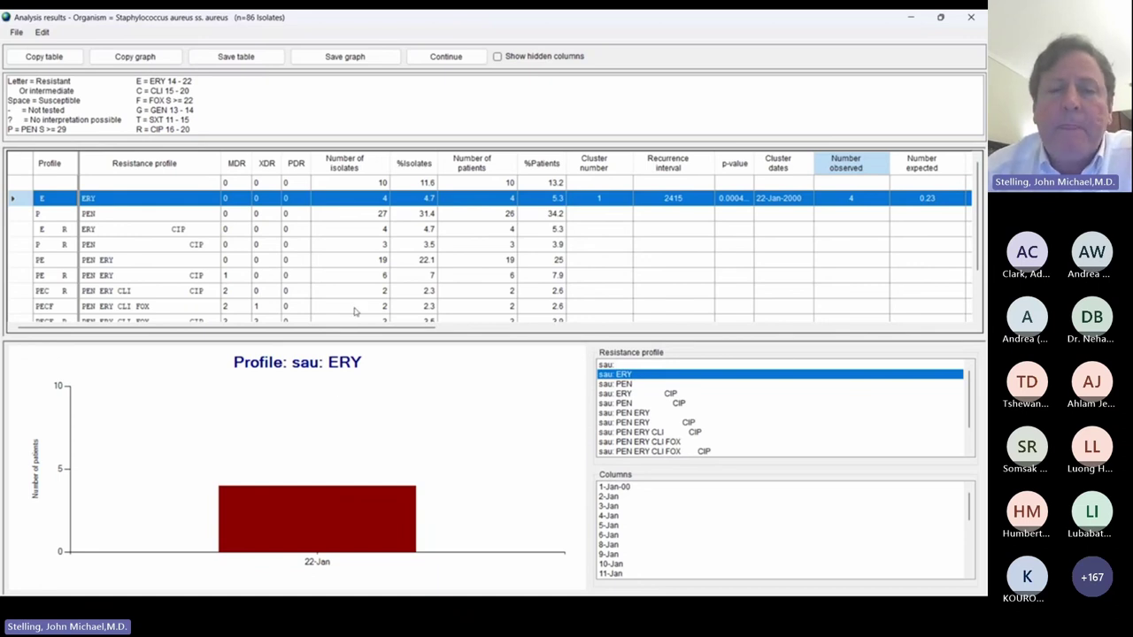
left_click(447, 58)
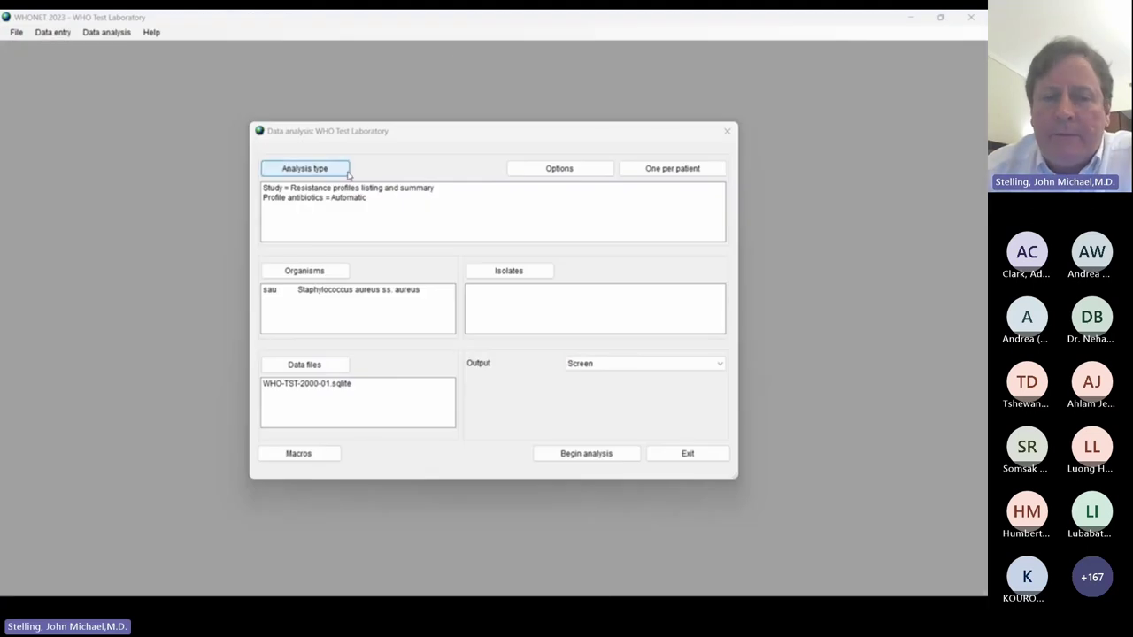
Step: Change the analysis type to Cluster alerts and set the first summary row to Resistance profile
left_click(316, 170)
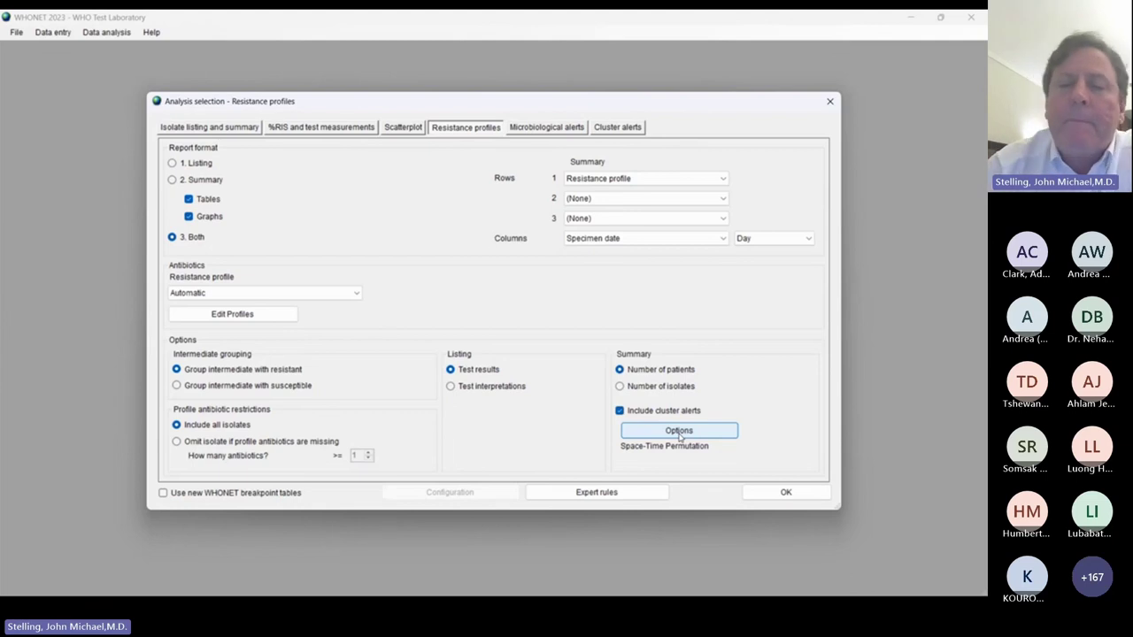
left_click(634, 131)
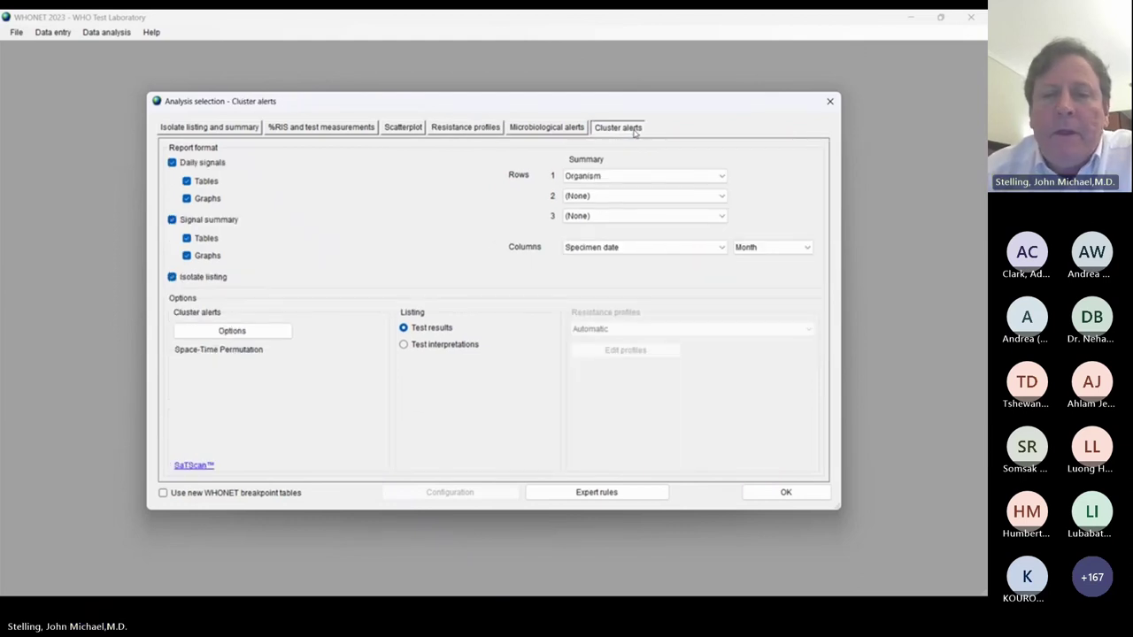
left_click(610, 176)
key("Down")
key("Down")
key("Down")
key("Down")
key("Down")
key("Down")
key("Down")
key("Down")
key("Down")
key("Down")
key("Down")
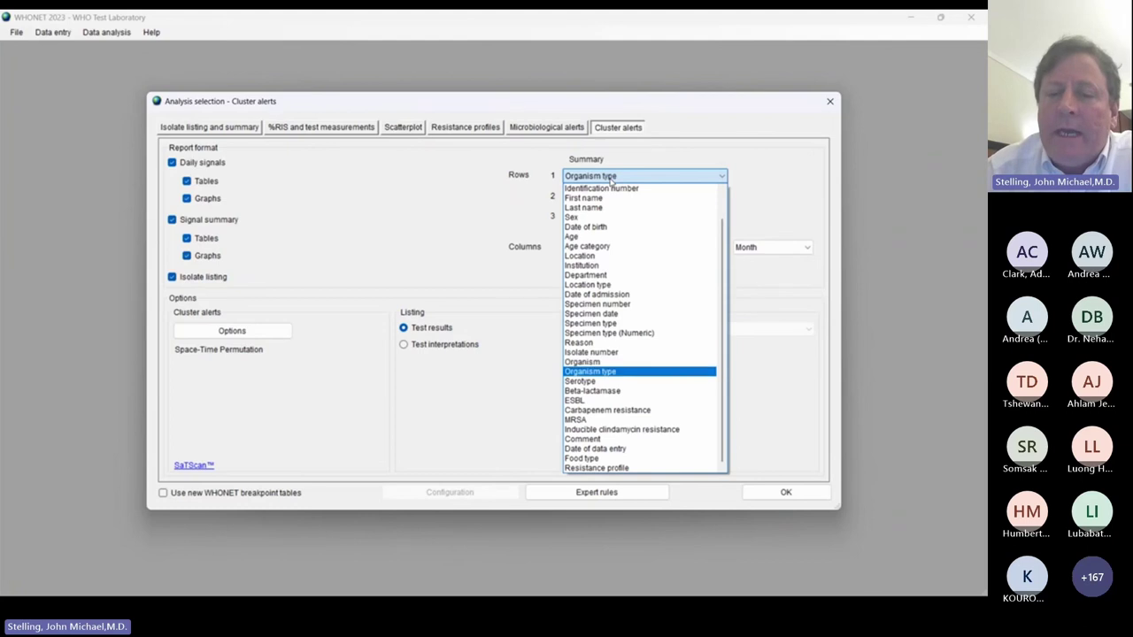
key("Return")
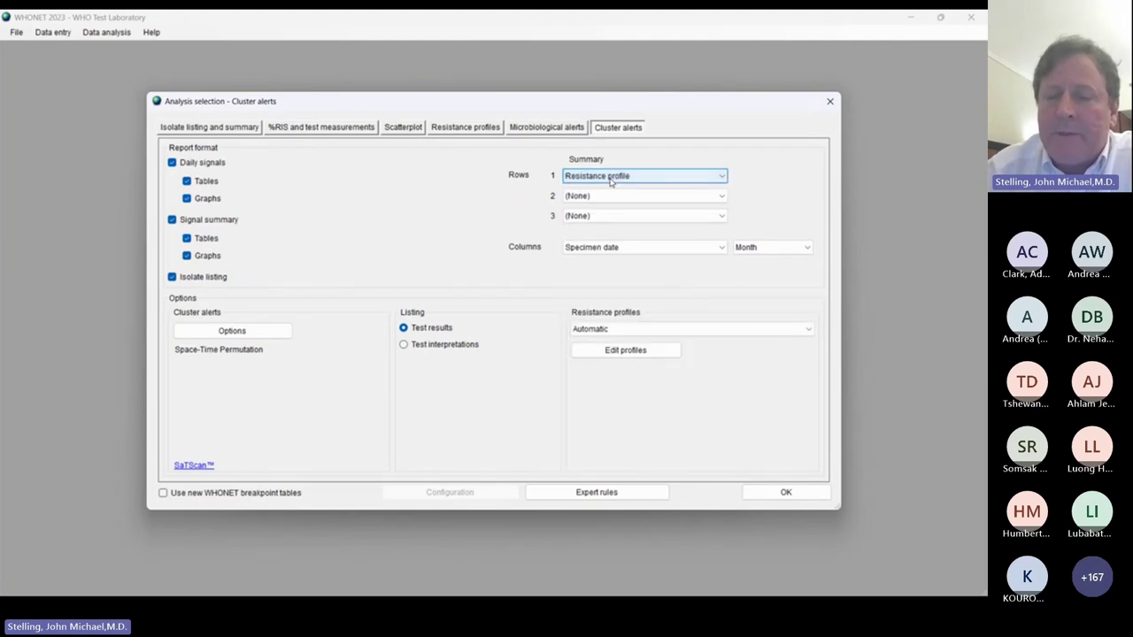
Step: Set the specimen date columns of the cluster alerts summary to Day intervals
left_click(787, 247)
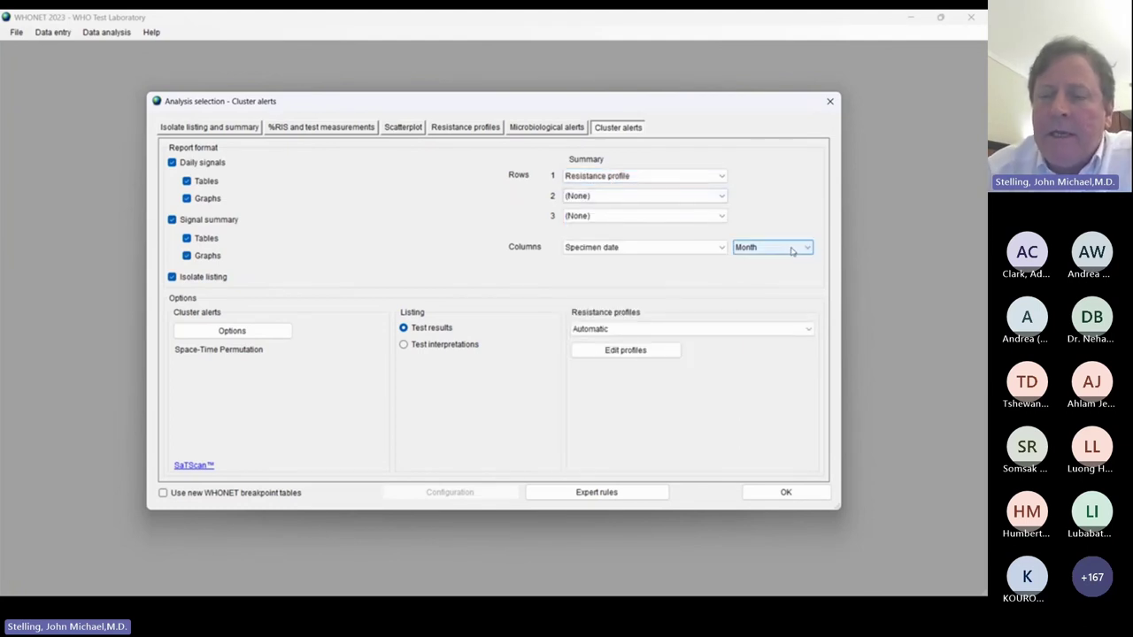
key("Up")
key("Up")
key("Return")
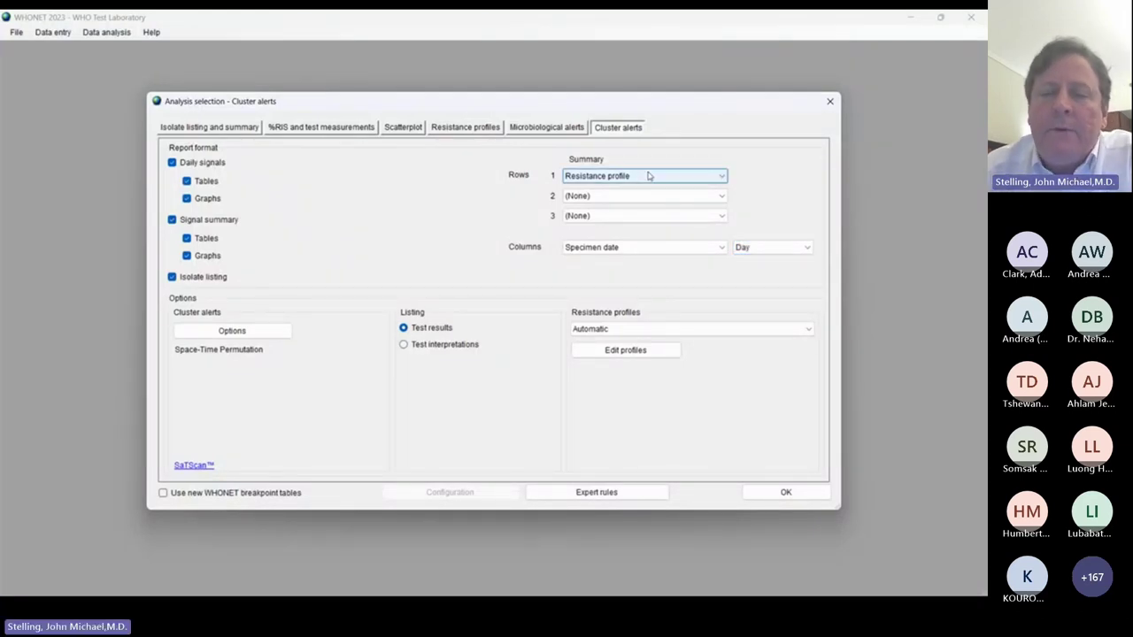
Step: Compare the Resistance profiles analysis settings with the Cluster alerts settings, ending on the Cluster alerts settings
left_click(468, 127)
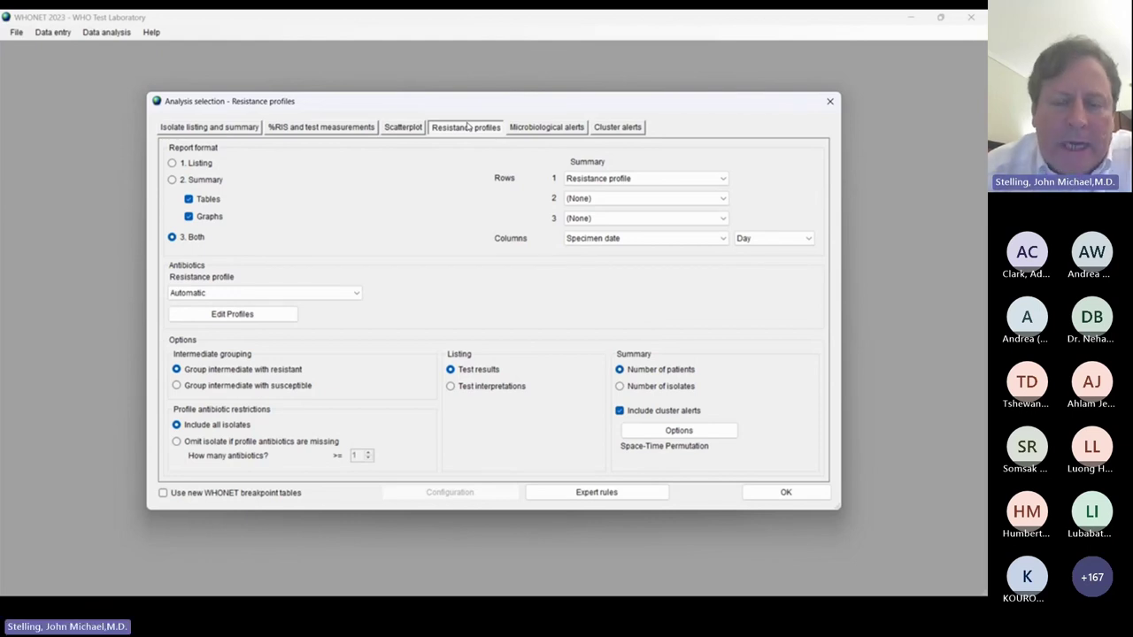
left_click(633, 130)
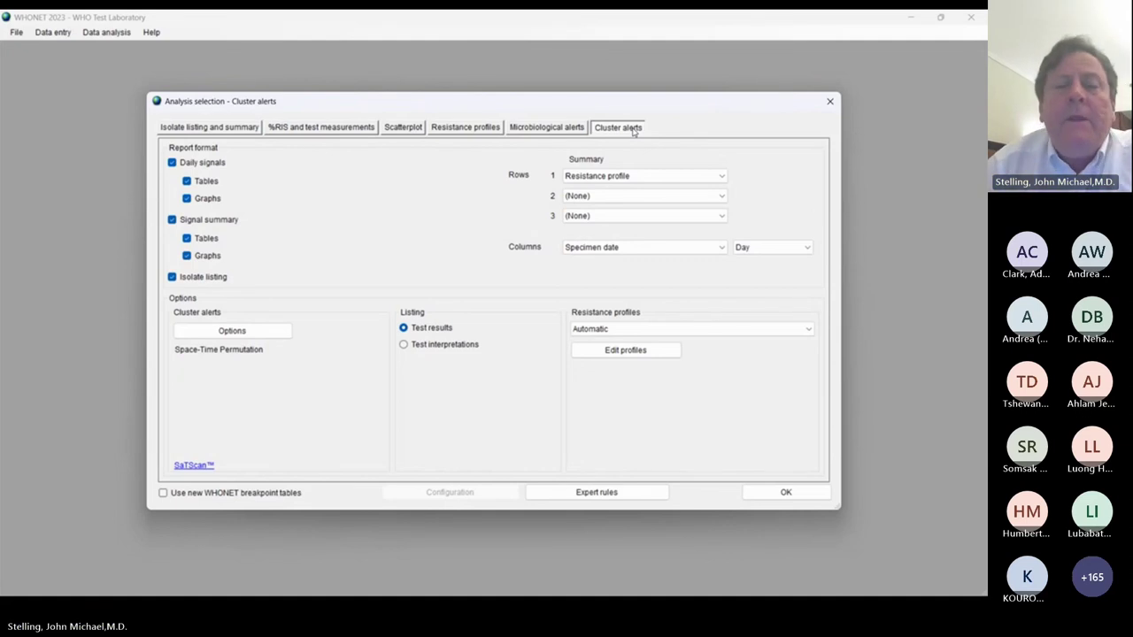
left_click(463, 129)
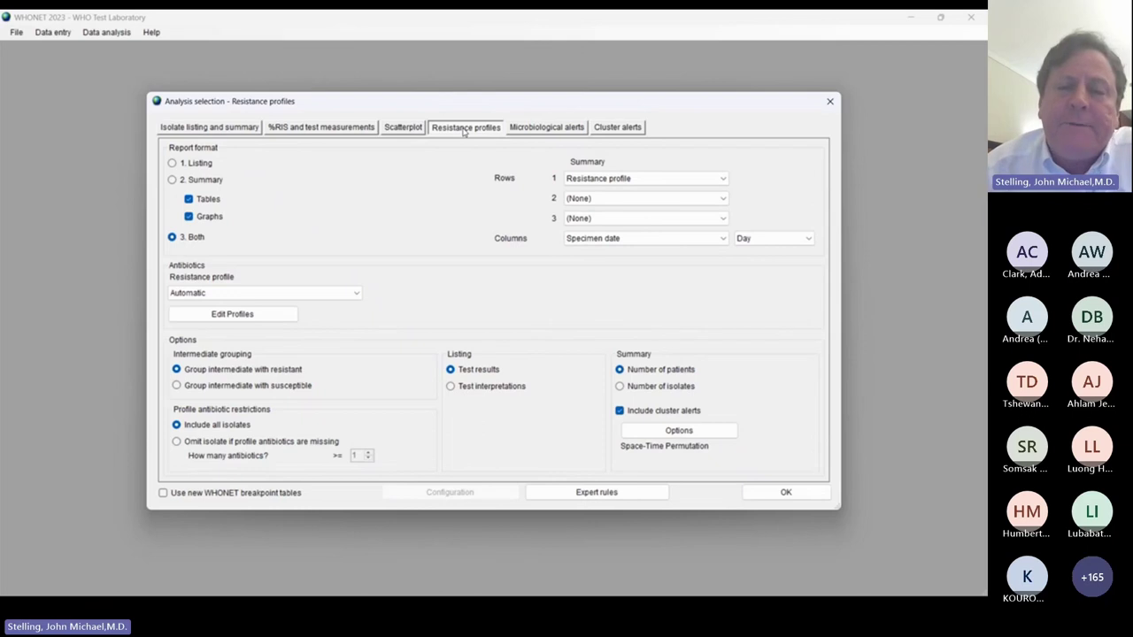
left_click(609, 133)
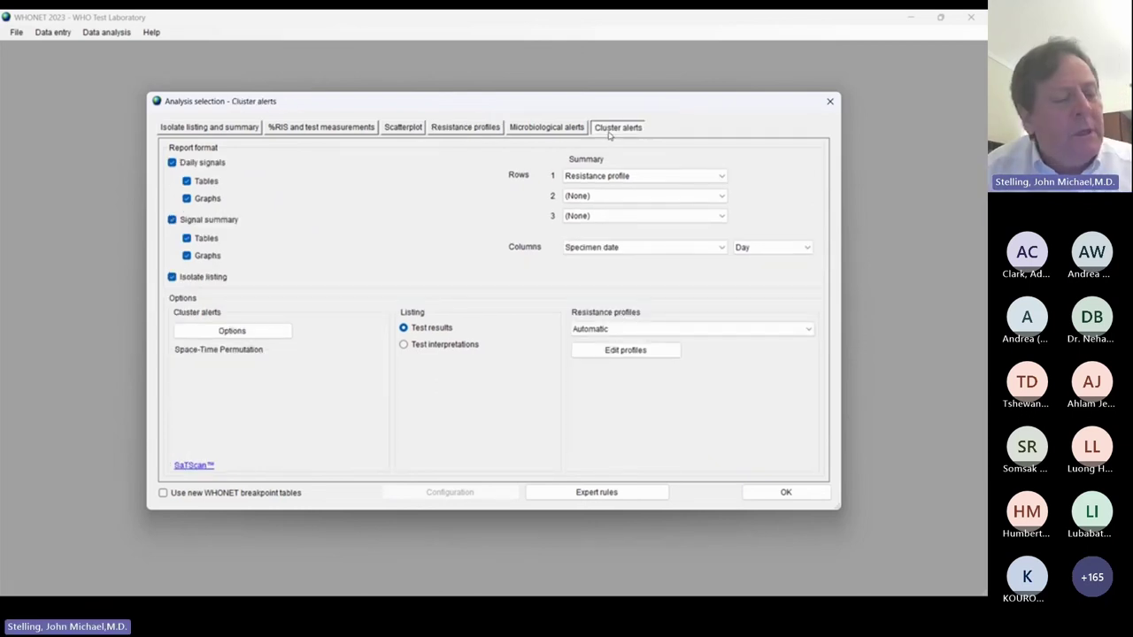
Step: Run the cluster alerts analysis with these settings and continue past the daily signals to the signal summary
left_click(779, 494)
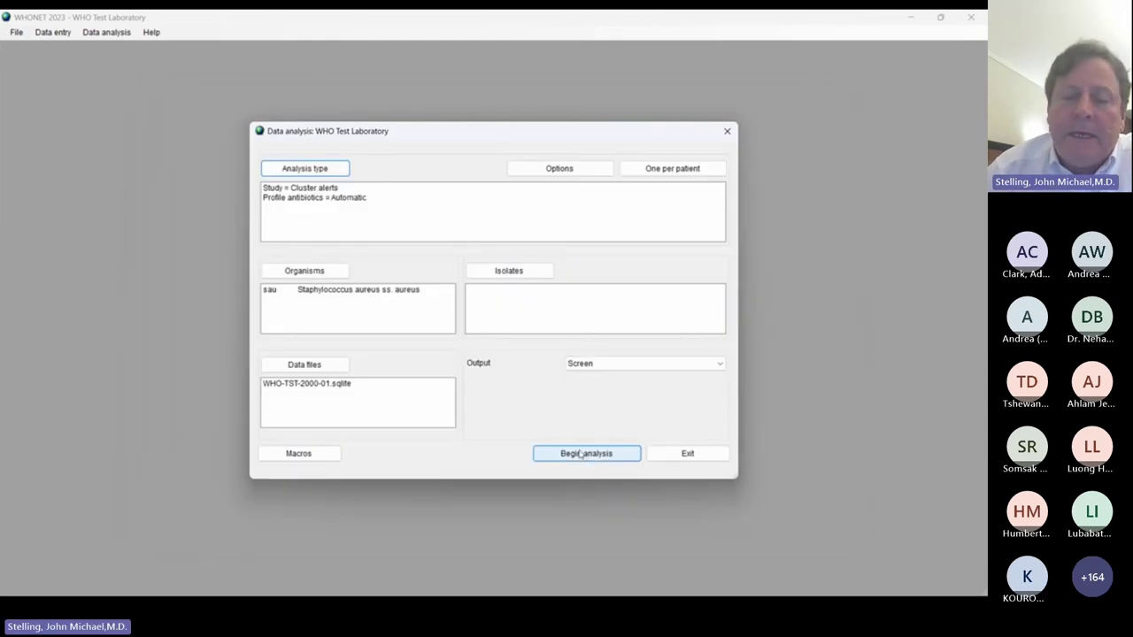
left_click(584, 453)
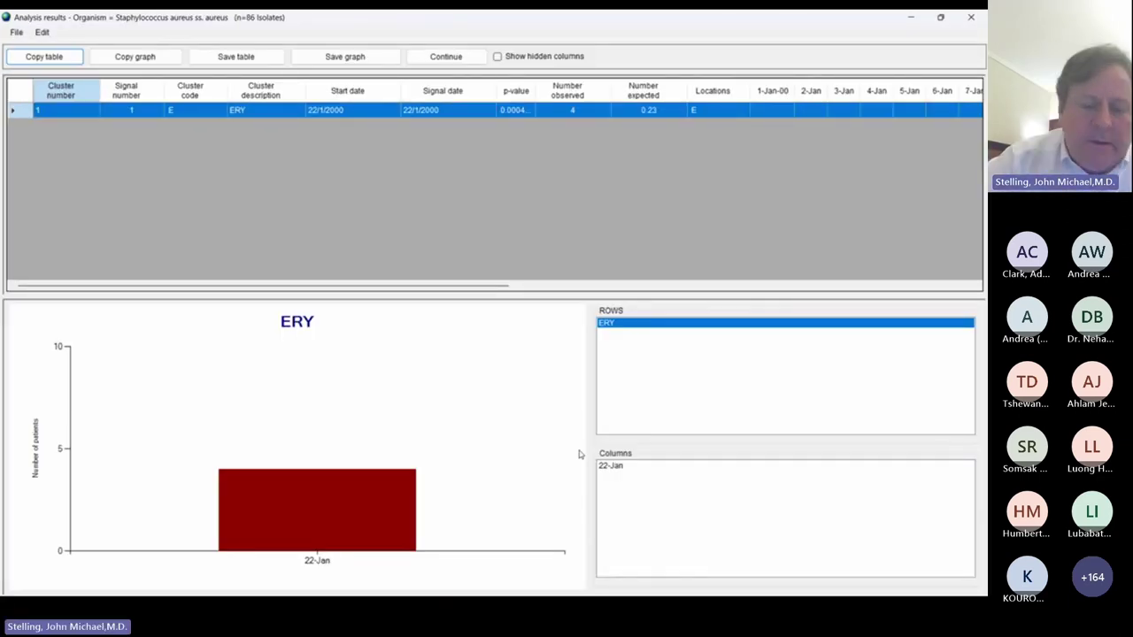
key("Escape")
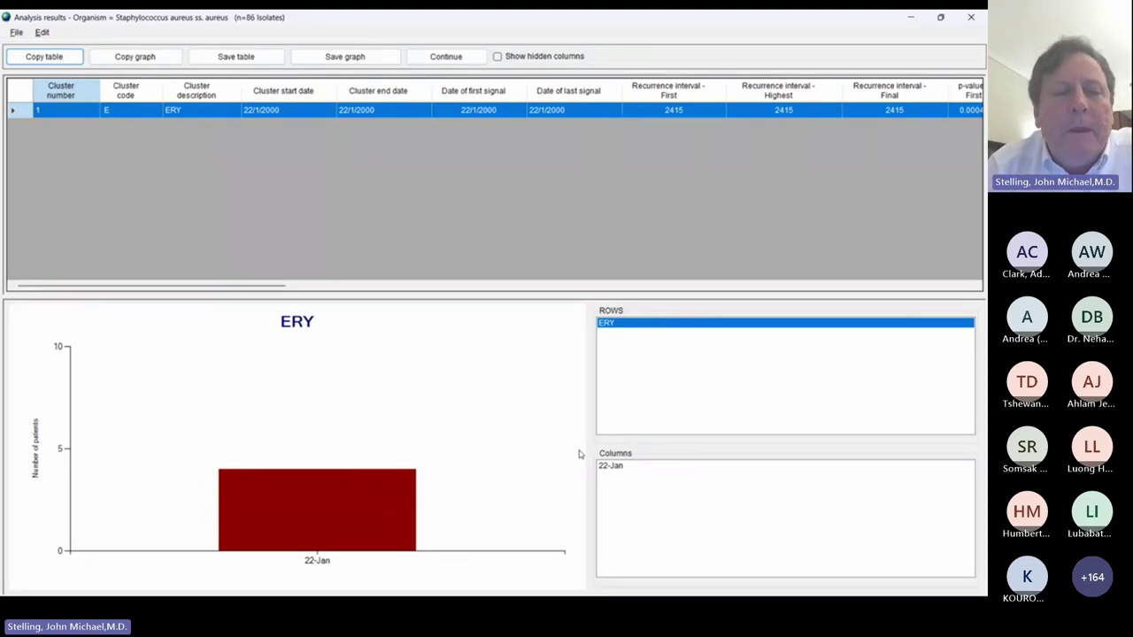
Step: Check the ERY cluster's start date, end date and first recurrence interval in the signal summary
left_click(176, 135)
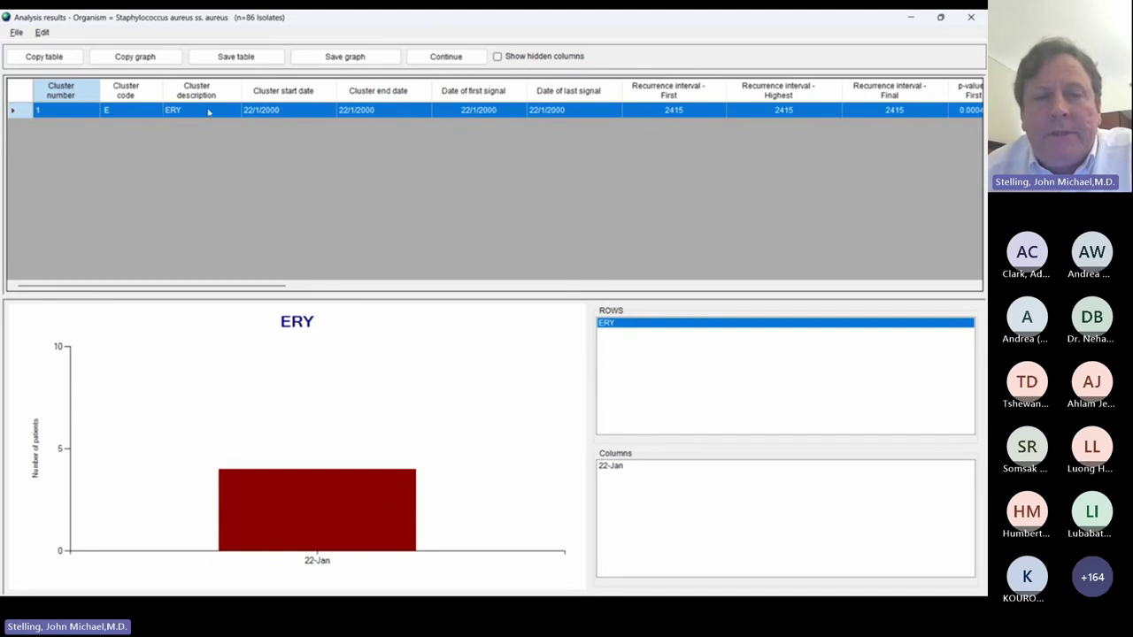
left_click(291, 113)
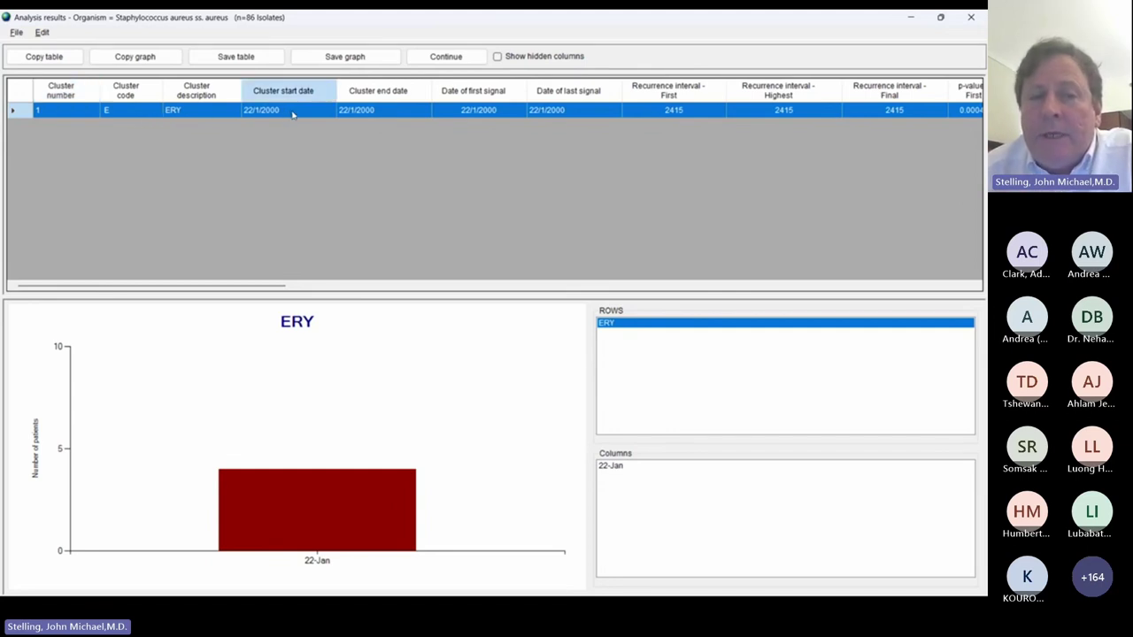
left_click(375, 113)
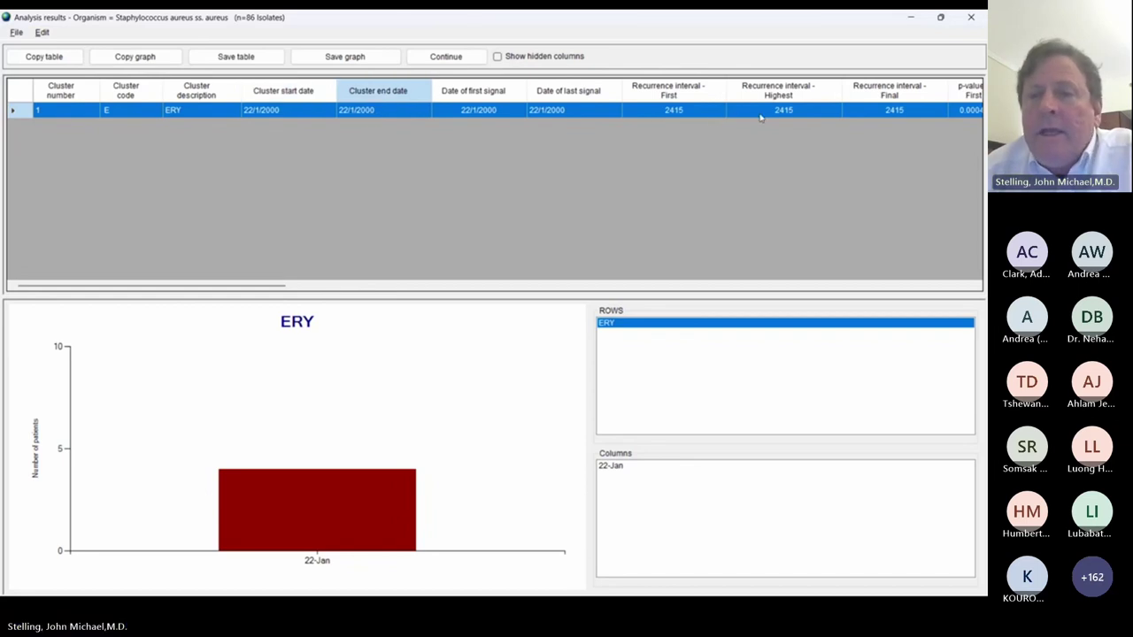
left_click(703, 116)
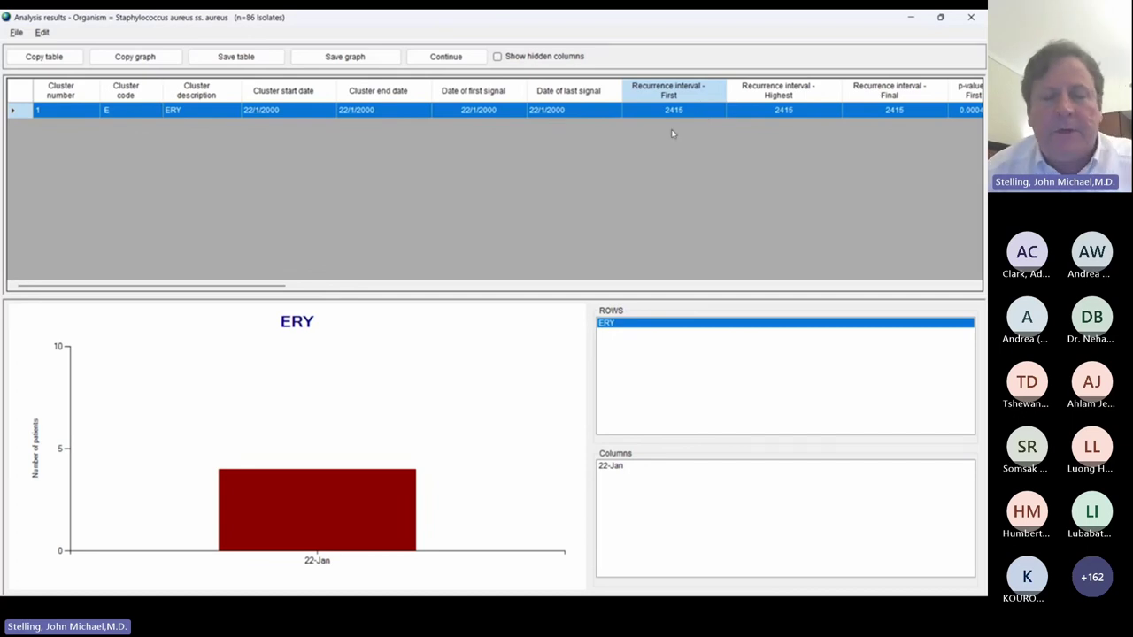
Step: Switch to a new Excel workbook and convert the recurrence interval to years with =2415/365 in cell A1
key("alt+Tab")
key("super")
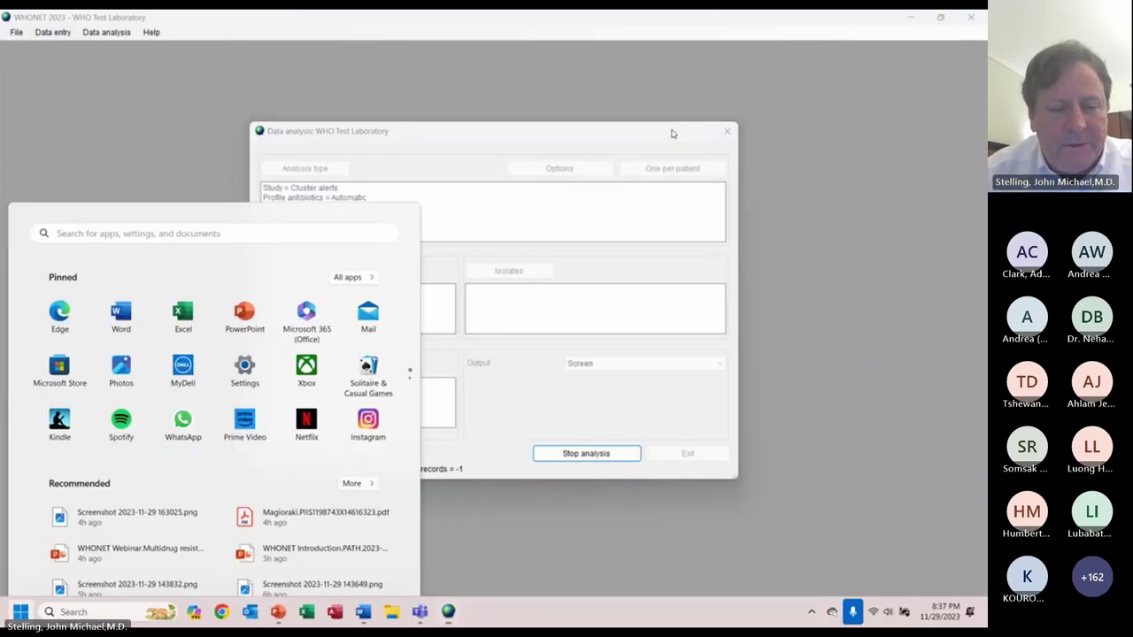
key("Escape")
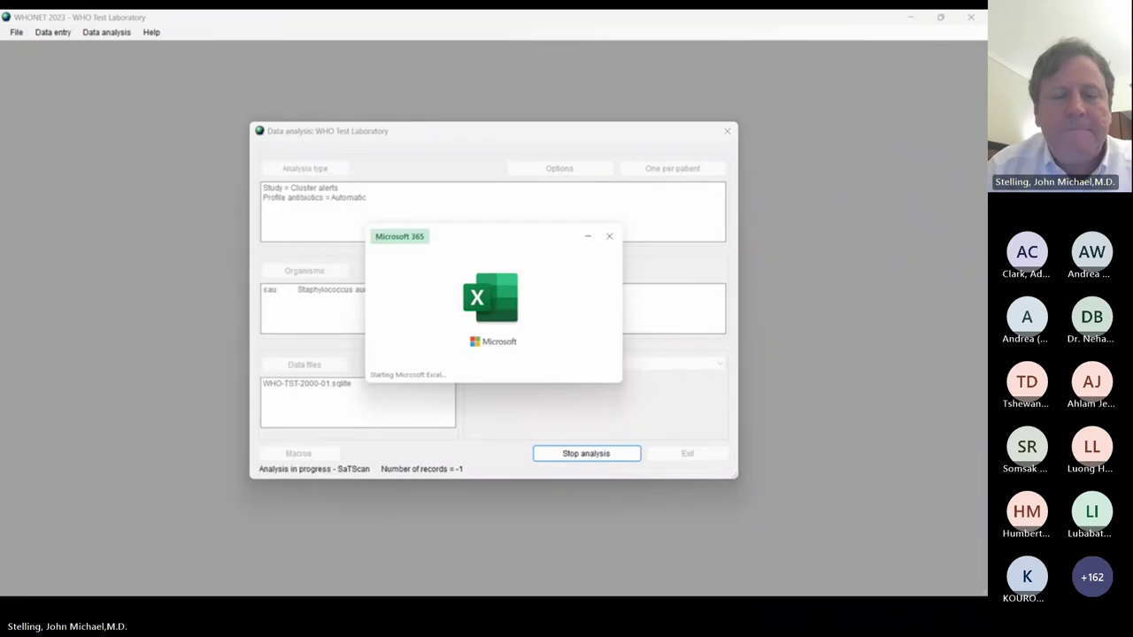
key("Return")
type("=")
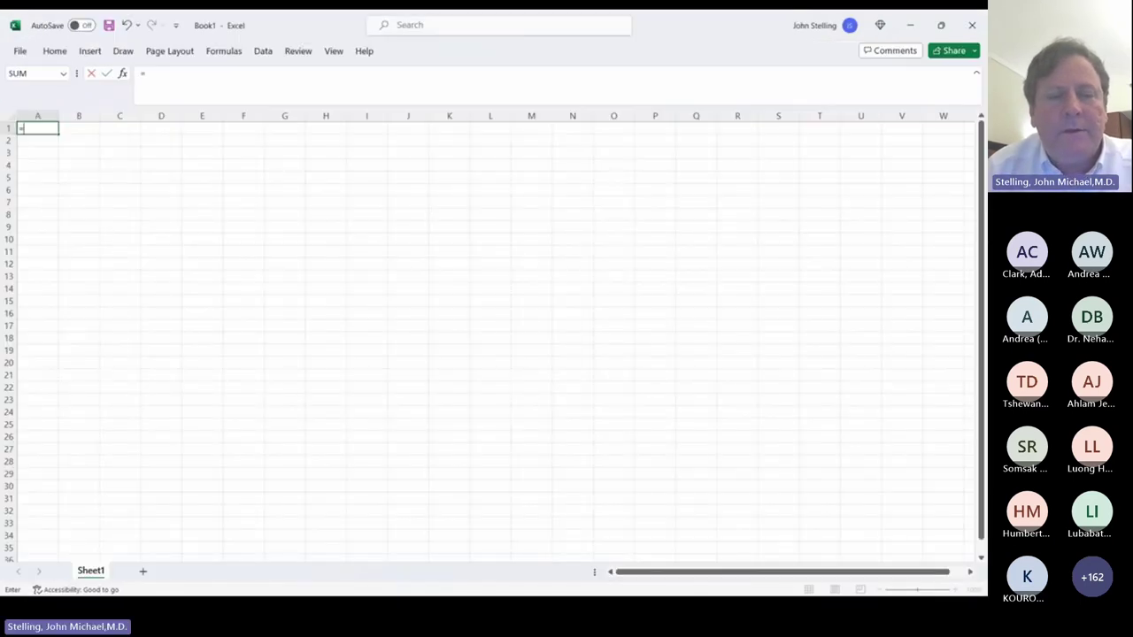
type("2415/365")
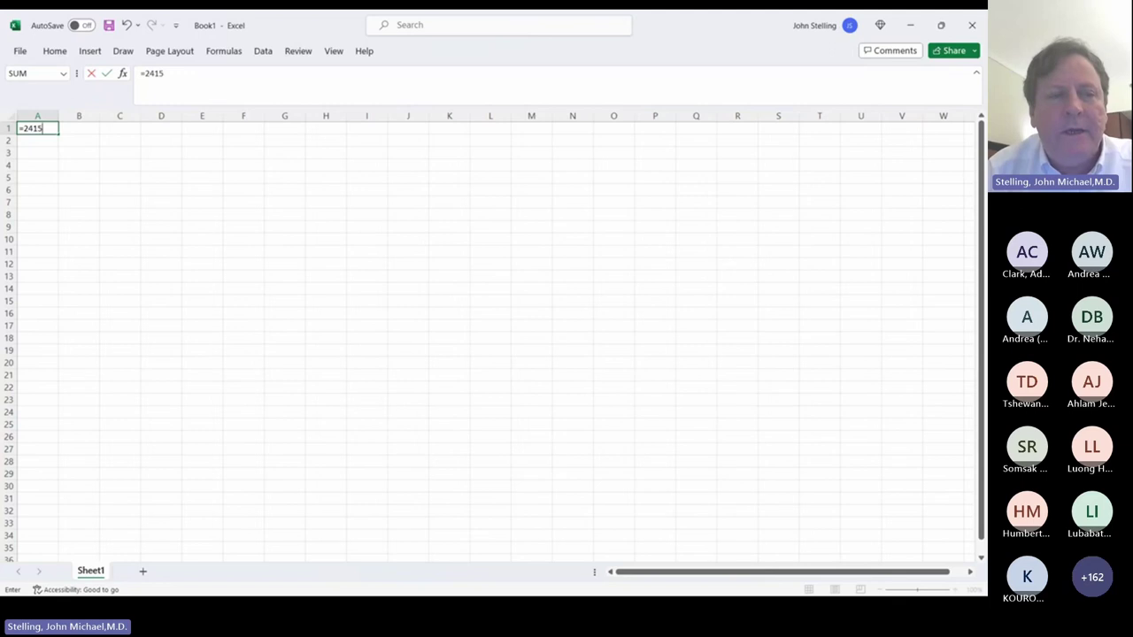
key("Return")
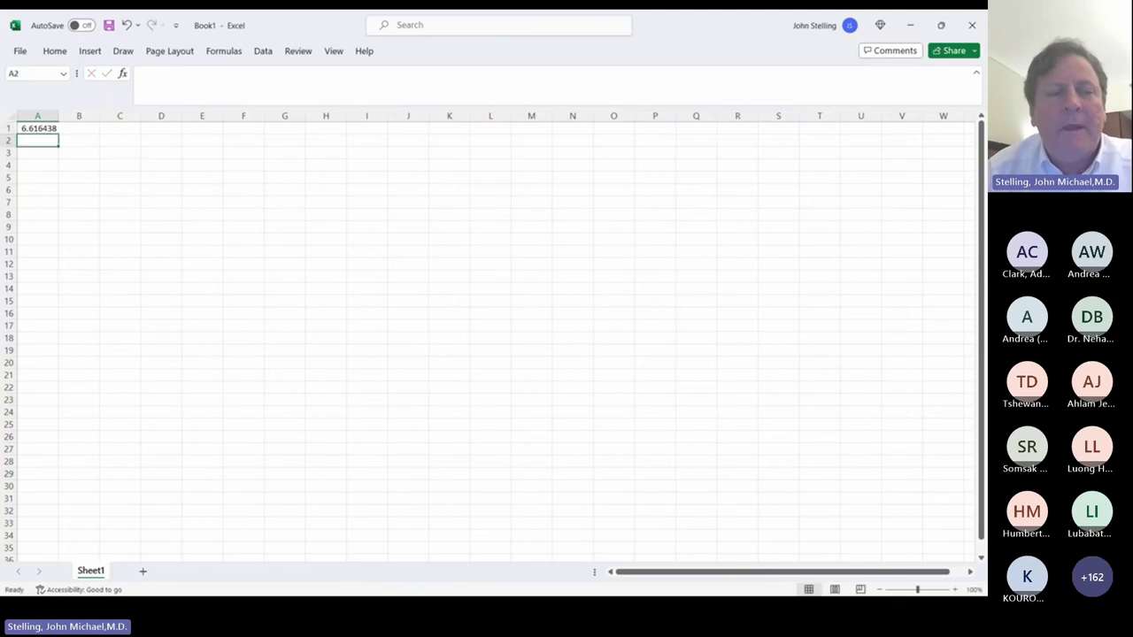
left_click(37, 129)
Step: Switch back to the WHONET cluster results and view the signal summary's observed, expected and cluster-duration columns
key("alt+Tab")
key("alt+Tab")
key("alt+Tab")
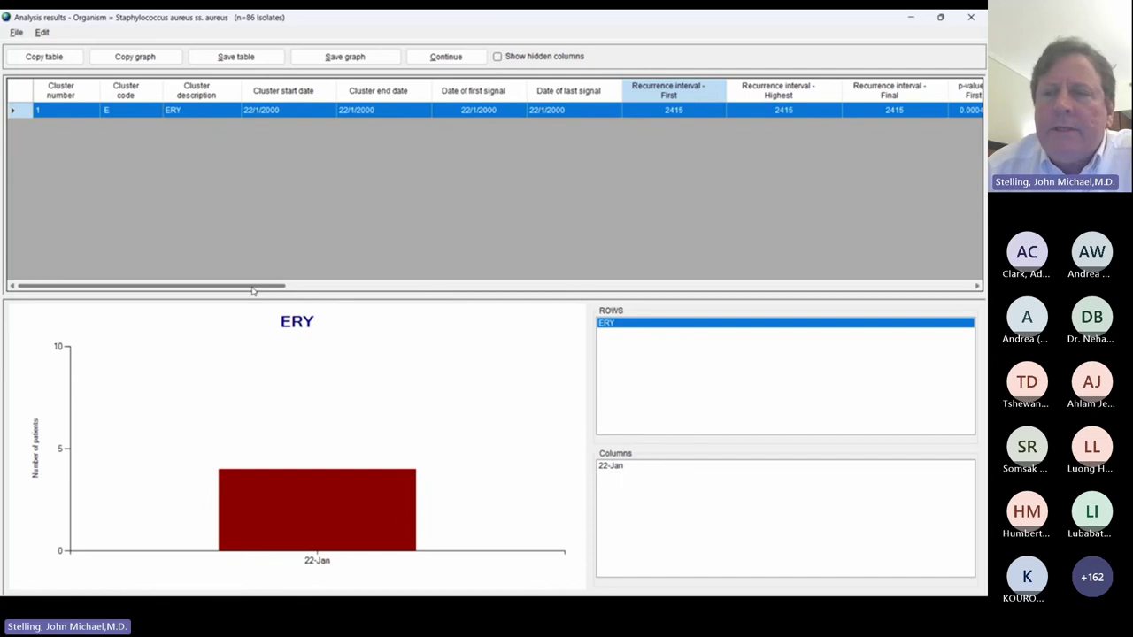
left_click_drag(252, 290, 573, 319)
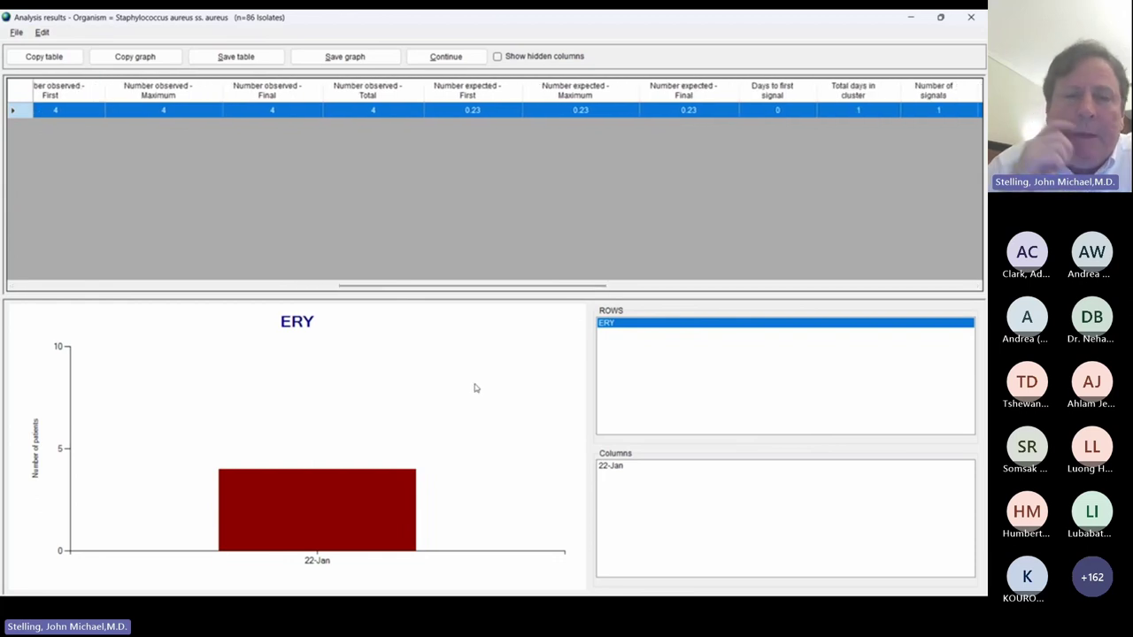
Step: Continue to the cluster's isolate listing and check the location of the first isolate
left_click(440, 59)
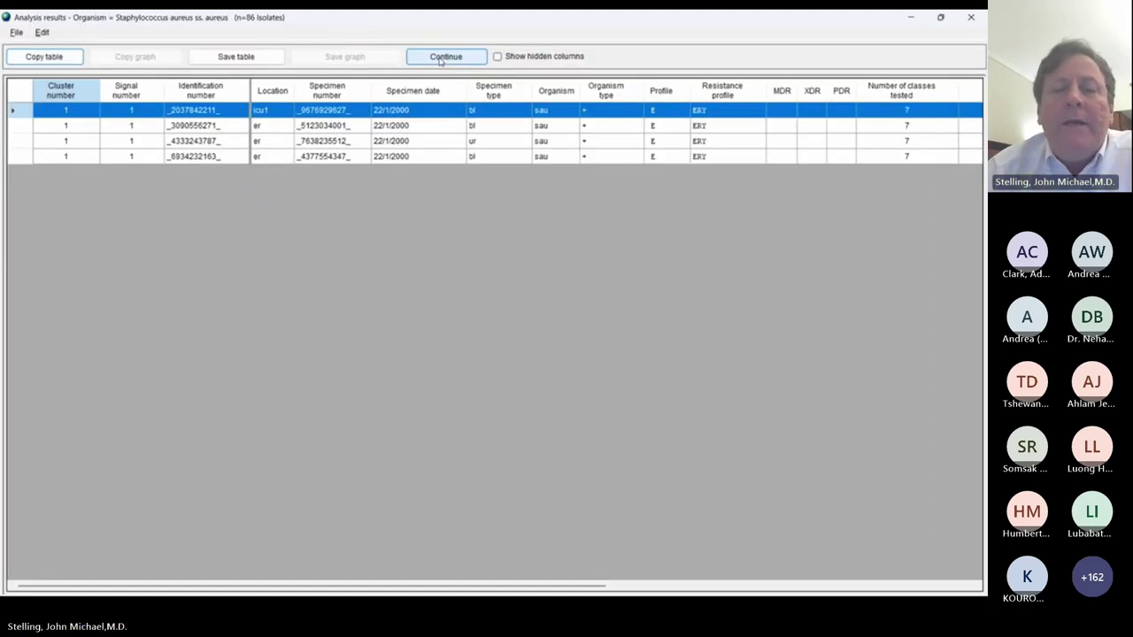
left_click(273, 111)
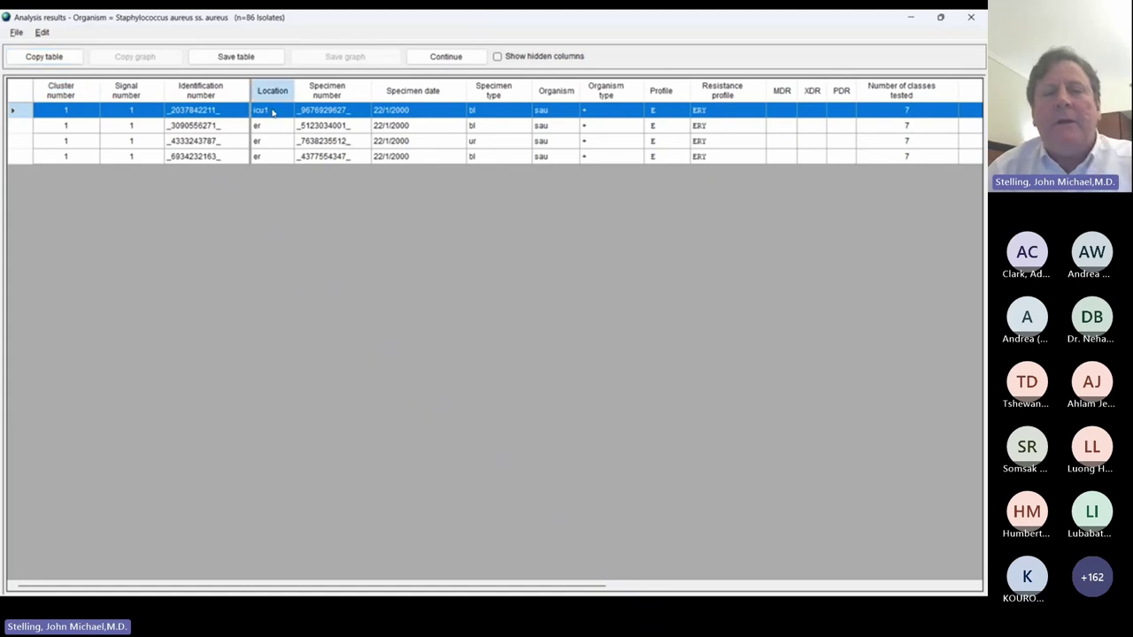
Step: Compare the locations of the cluster's isolates, going through the er rows against the icu1 row
key("Down")
key("shift+Down")
key("shift+Down")
key("shift+Up")
key("shift+Down")
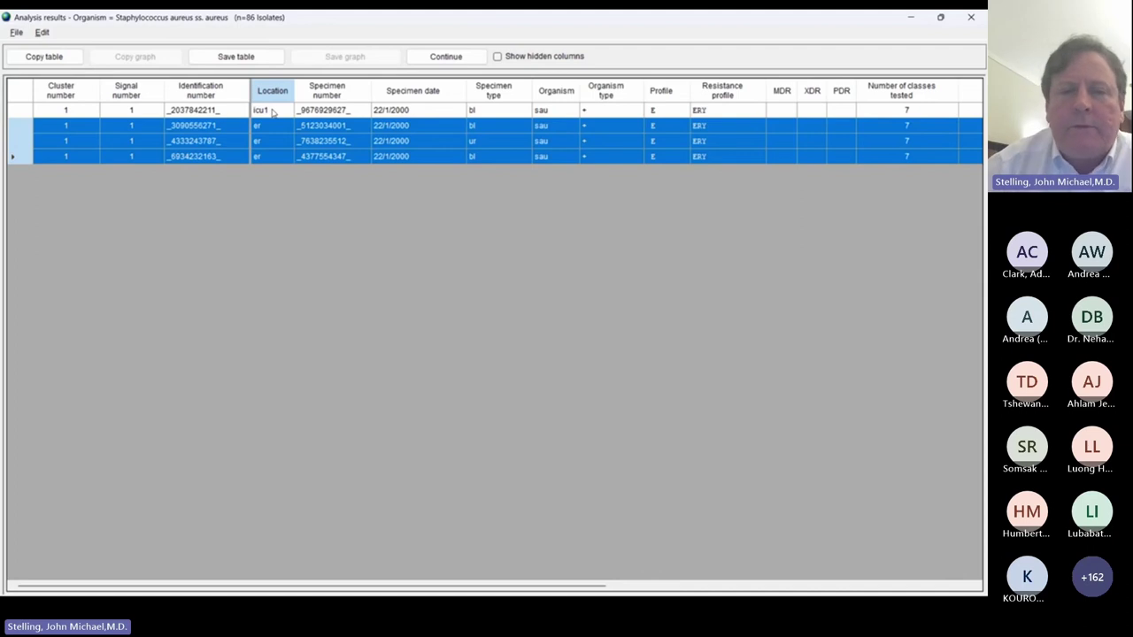
key("Up")
key("Up")
key("Up")
key("Down")
key("Down")
key("Down")
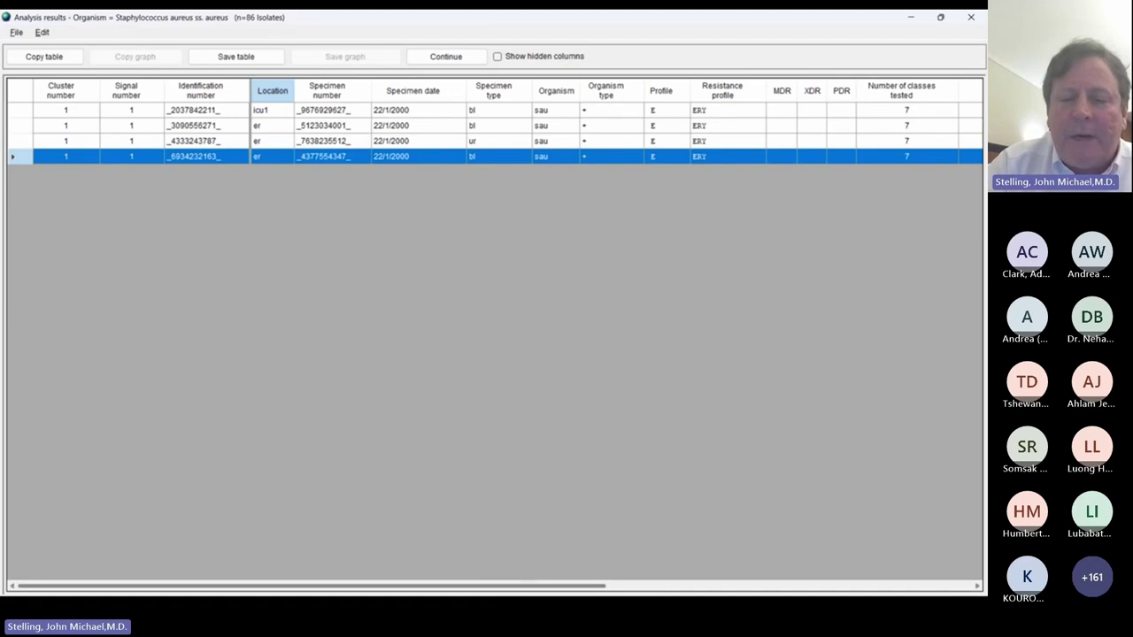
Step: Compare the erythromycin (ERY) test results of the cluster's four isolates in the isolate listing
scroll(496, 336, "right", 2)
scroll(495, 336, "right", 6)
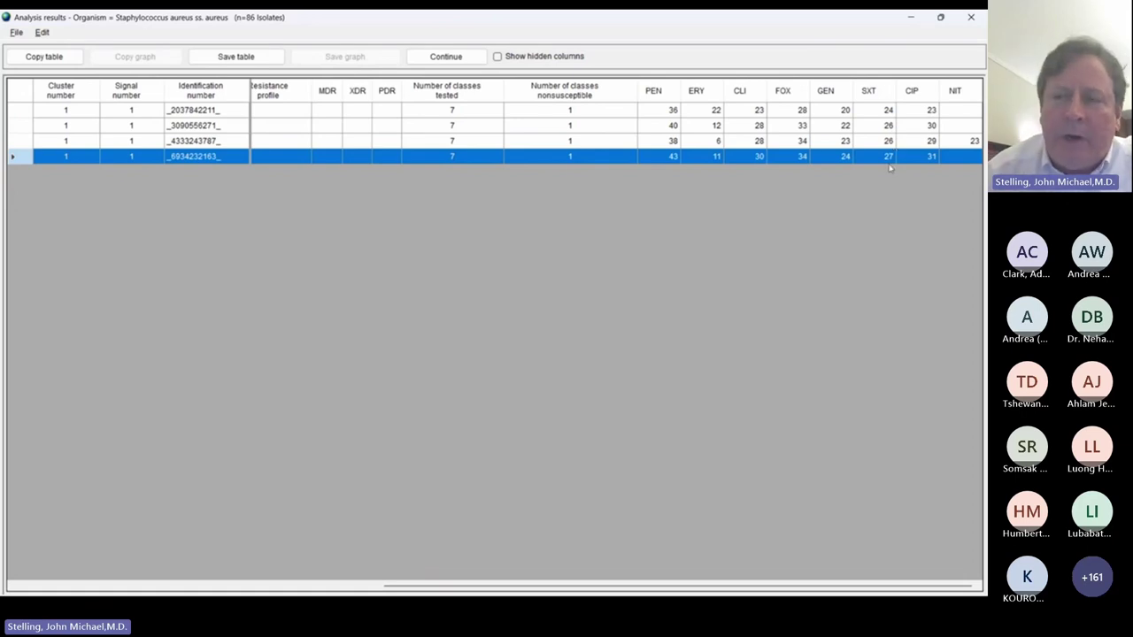
left_click(724, 142)
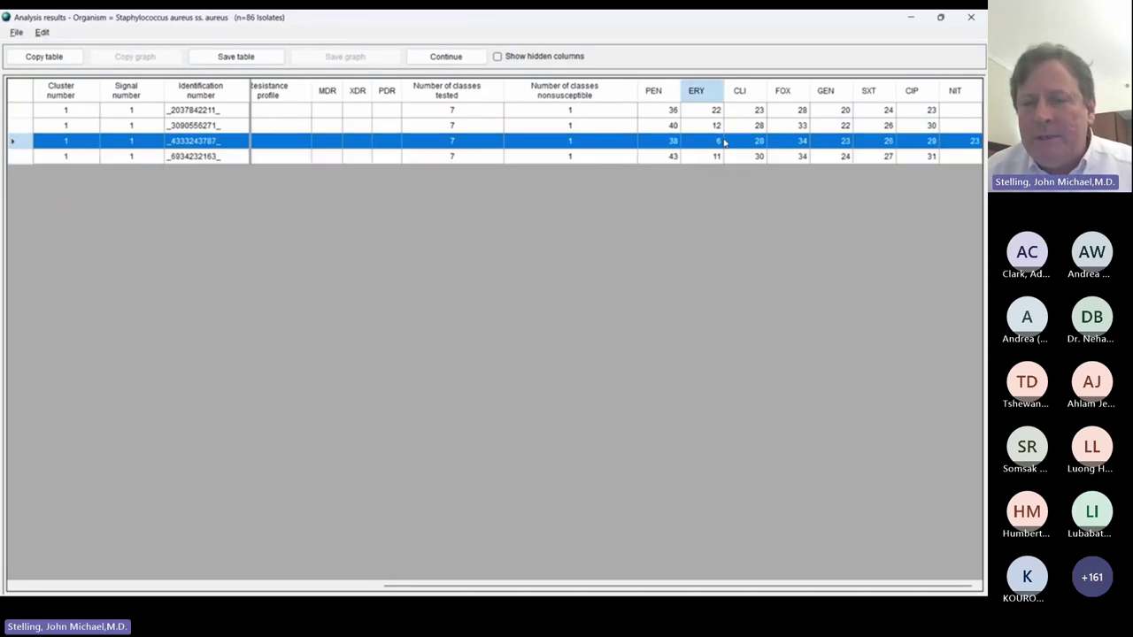
left_click(715, 157)
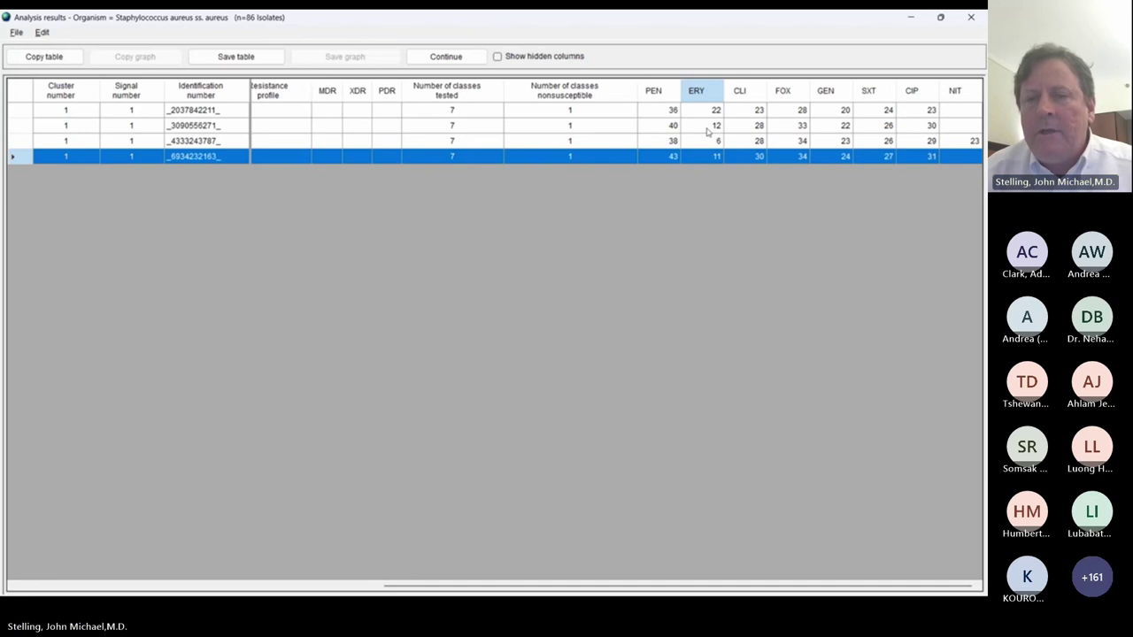
left_click(708, 131, "ctrl")
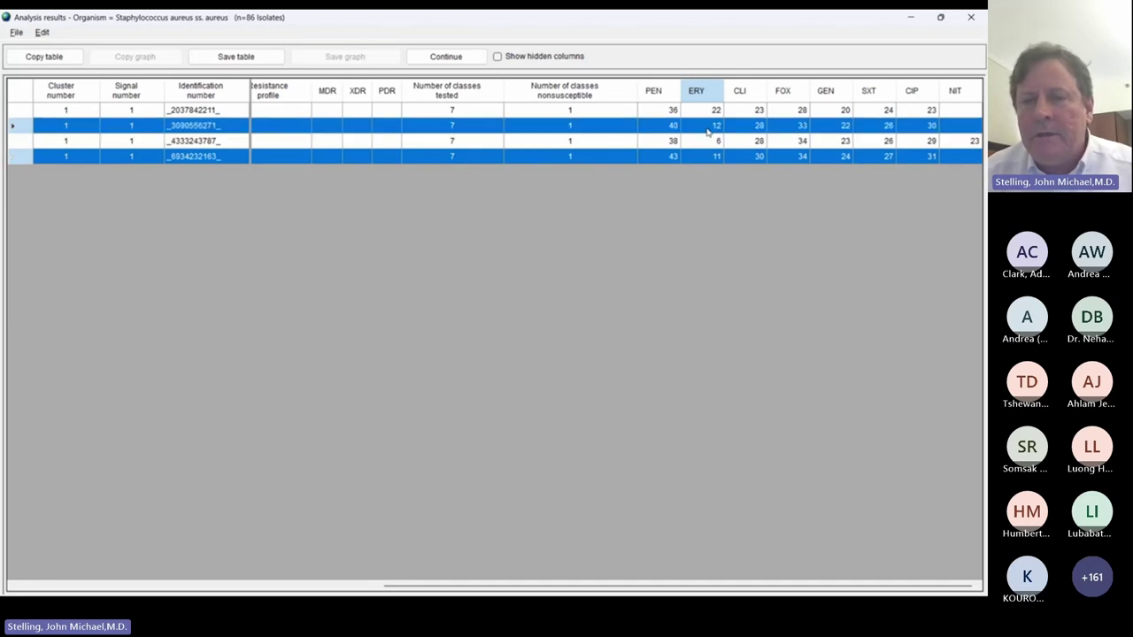
left_click(707, 113)
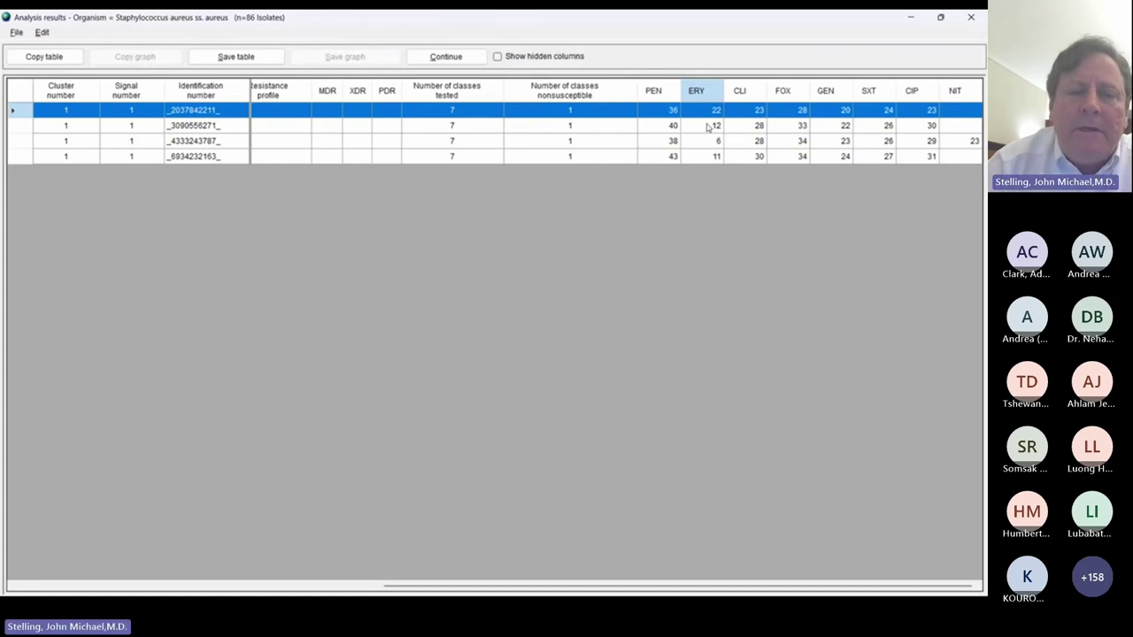
Step: Close the results and set the first row variable of the cluster alerts analysis to Location
key("Escape")
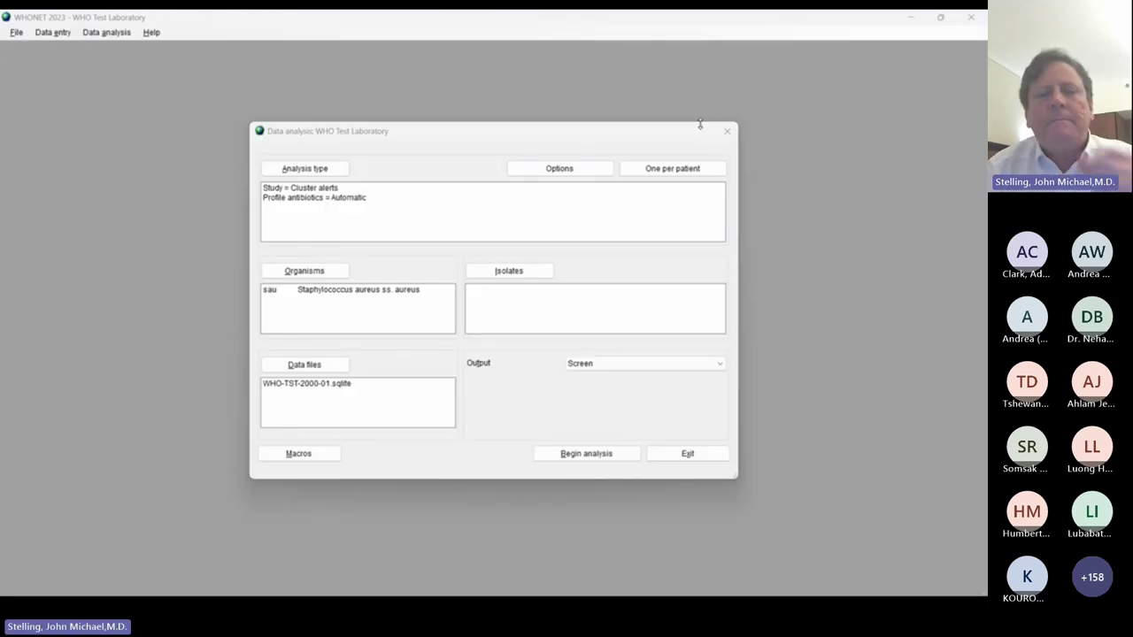
left_click(326, 169)
left_click(326, 169)
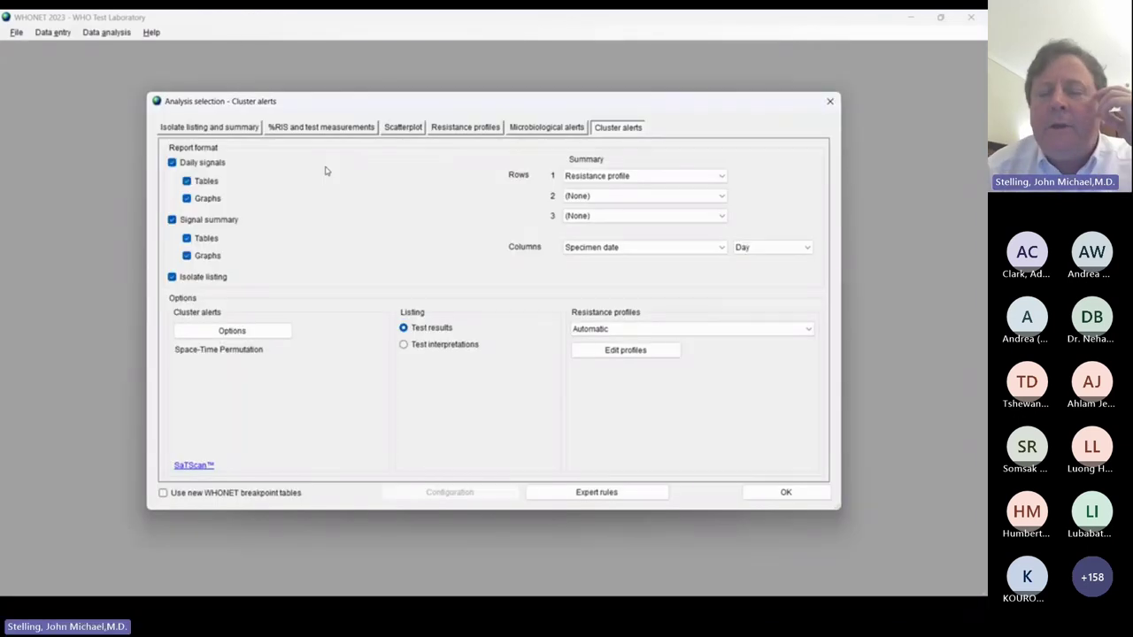
left_click(620, 176)
key("Up")
key("Up")
key("Up")
key("Up")
key("Up")
key("Up")
key("Up")
key("Up")
key("Up")
key("Up")
key("Up")
key("Up")
key("Up")
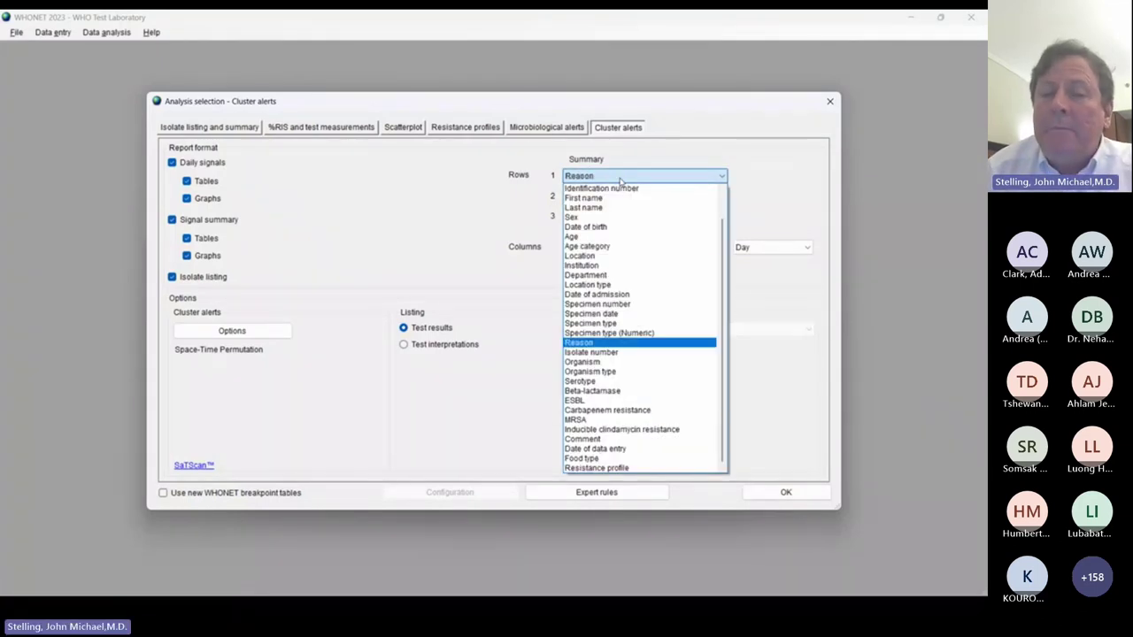
key("Up")
key("Up")
key("Up")
key("Up")
key("Up")
key("Up")
key("Up")
key("Up")
key("Up")
key("Return")
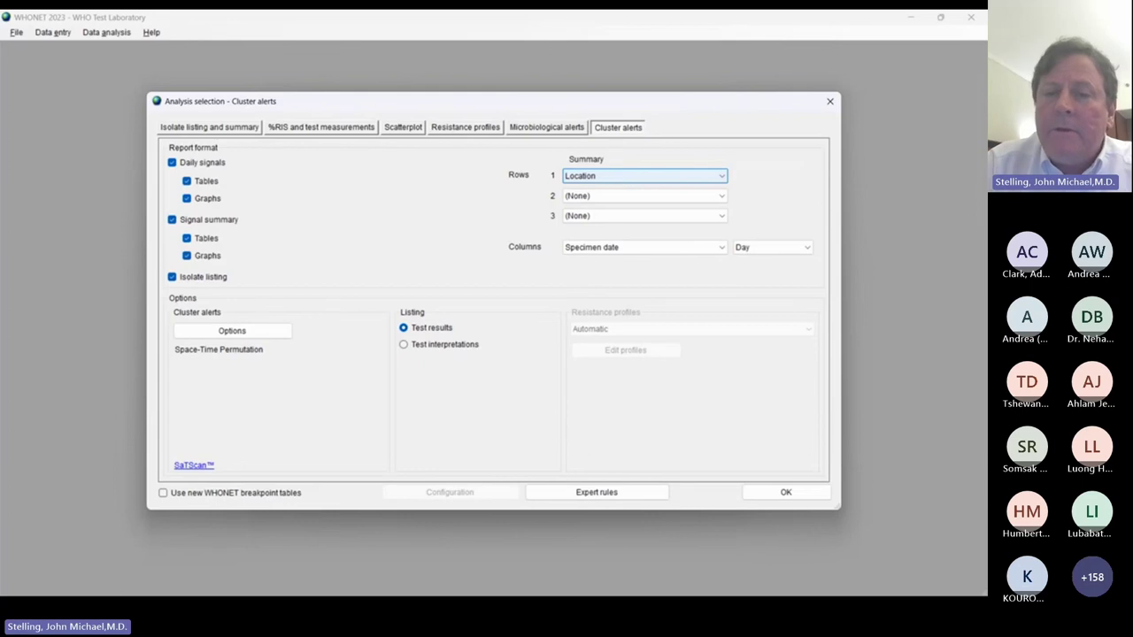
Step: Set the second row variable to Resistance profile and run the cluster alerts analysis
key("Tab")
key("alt+Down")
key("Down")
key("Down")
key("Down")
key("Down")
key("Down")
key("Down")
key("Down")
key("Down")
key("Down")
key("Down")
key("Down")
key("Down")
key("Down")
key("Down")
key("Down")
key("Down")
key("Down")
key("Down")
key("Down")
key("Down")
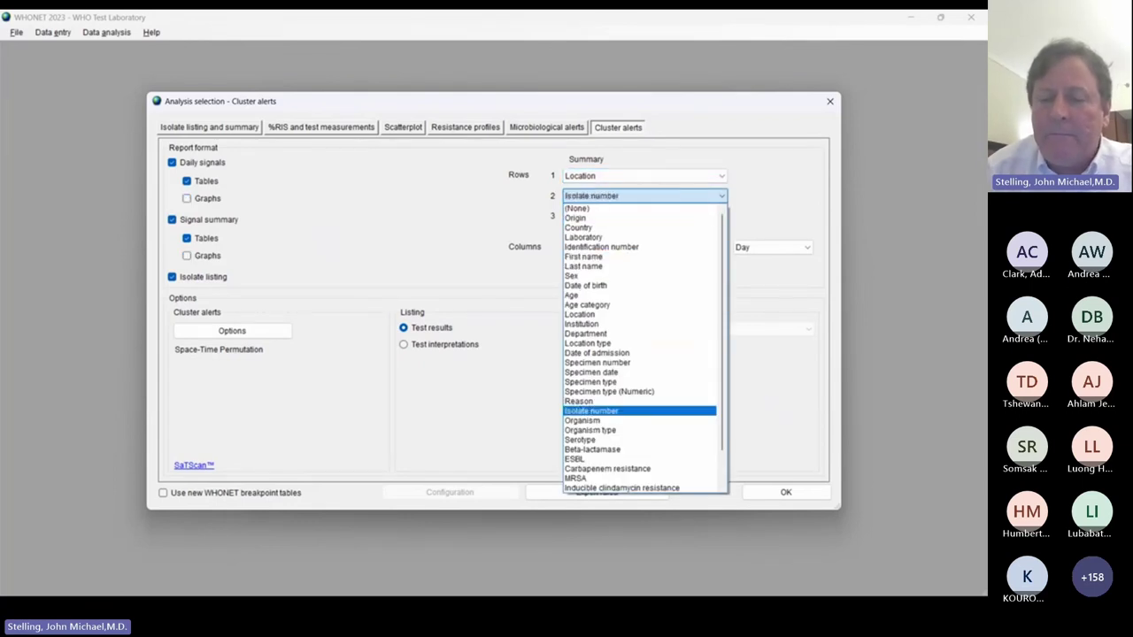
key("Down")
key("Down")
key("Down")
key("Down")
key("Down")
key("Down")
key("Down")
key("Down")
key("Down")
key("Down")
key("Down")
key("Down")
key("Return")
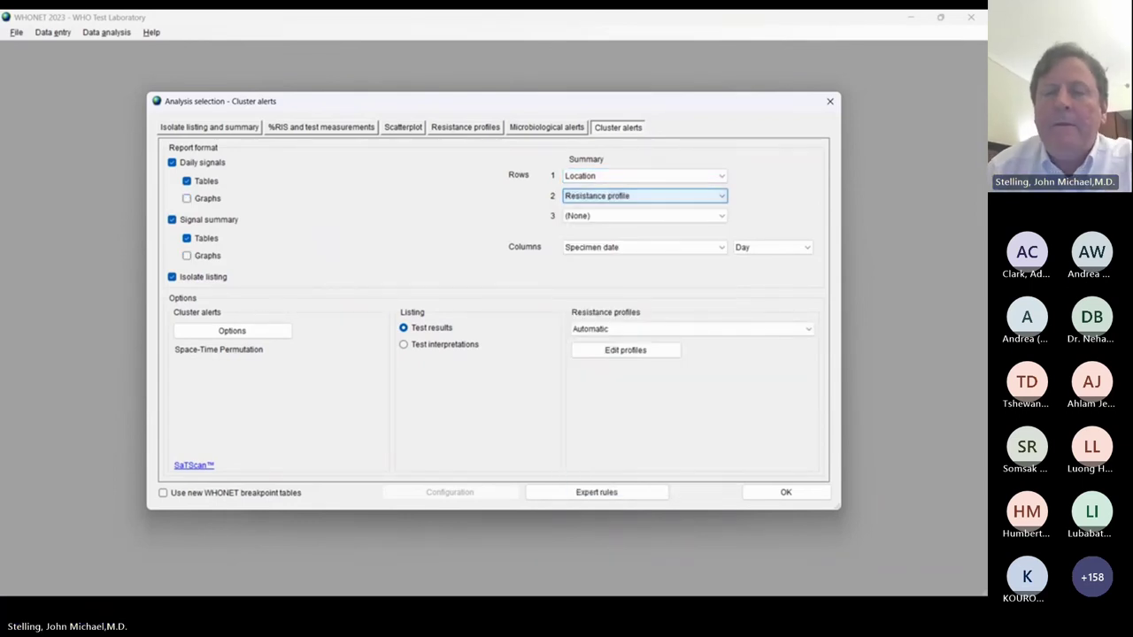
key("Return")
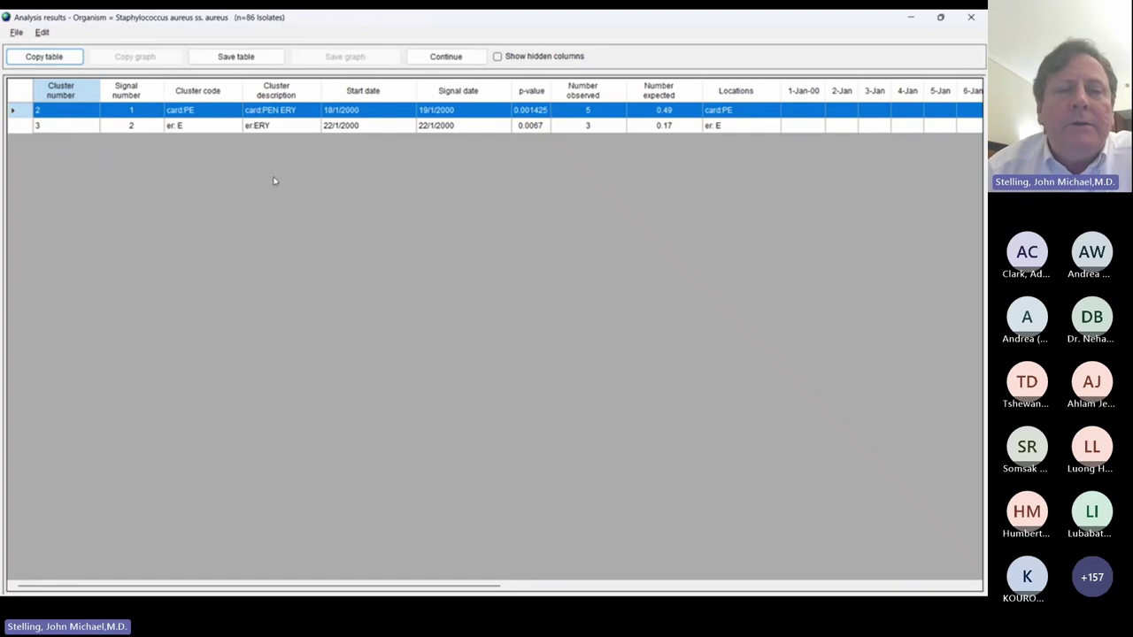
Step: Check the er:ERY and card:PEN ERY clusters' descriptions, observed numbers and signal dates in the daily signals table
left_click(270, 129)
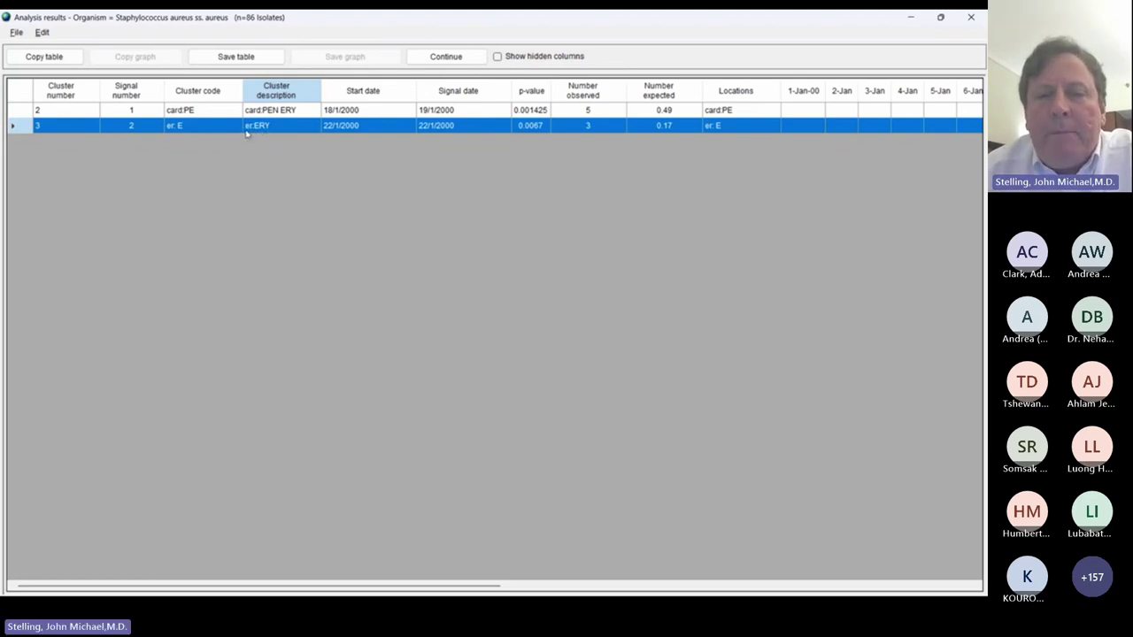
left_click(590, 127)
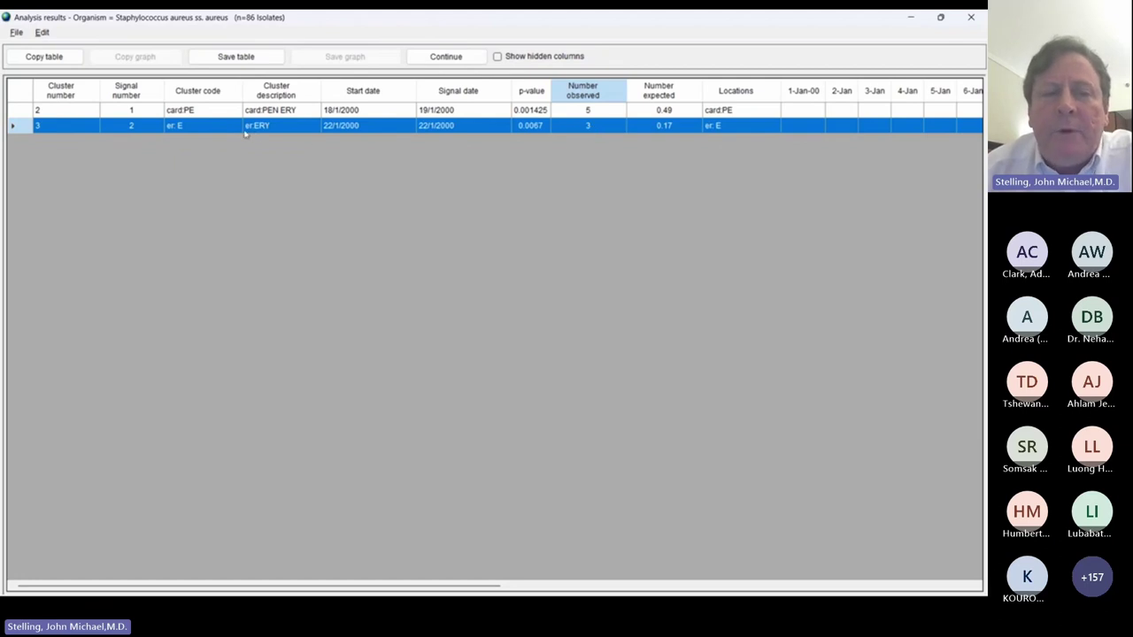
left_click(246, 131)
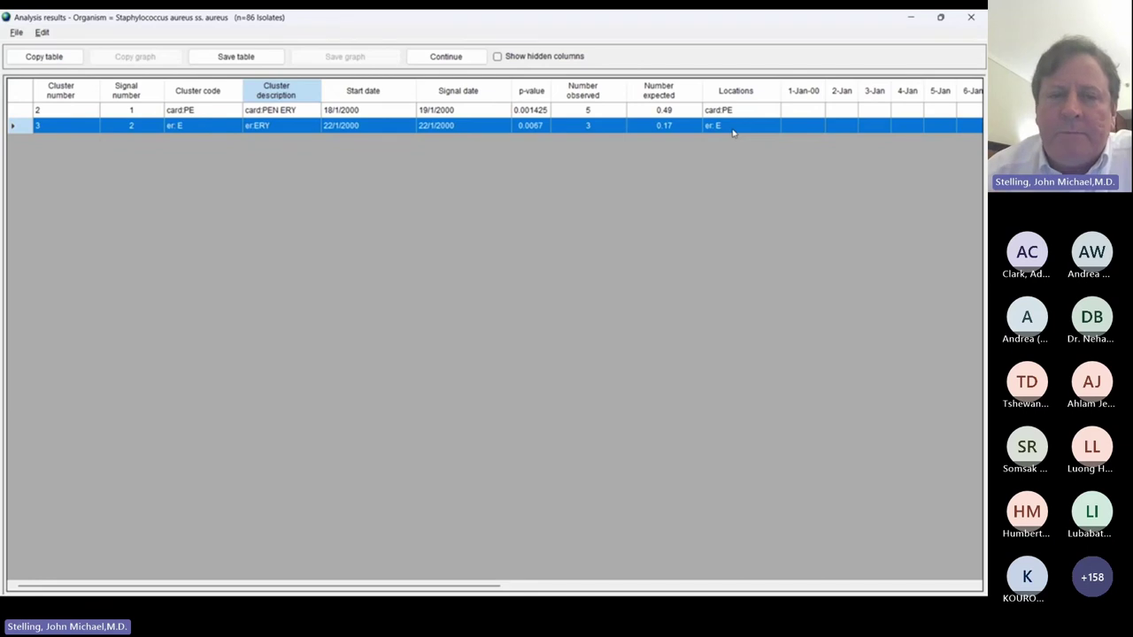
left_click(485, 112)
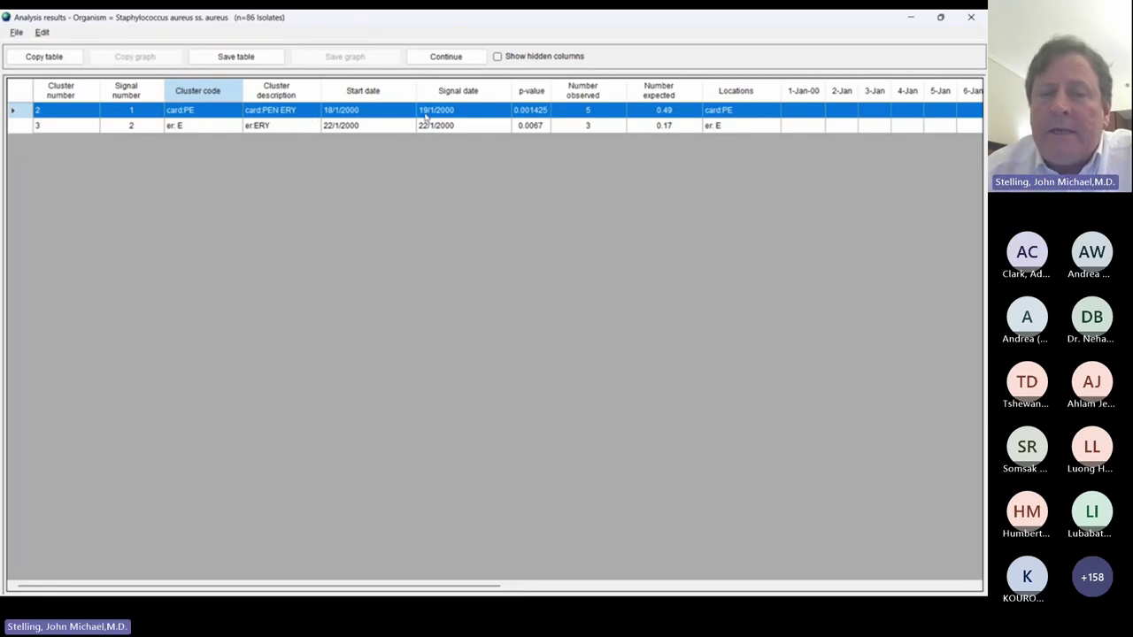
Step: Continue through the signal summary to the isolate listing and highlight the card isolates with the PEN ERY profile
left_click(448, 57)
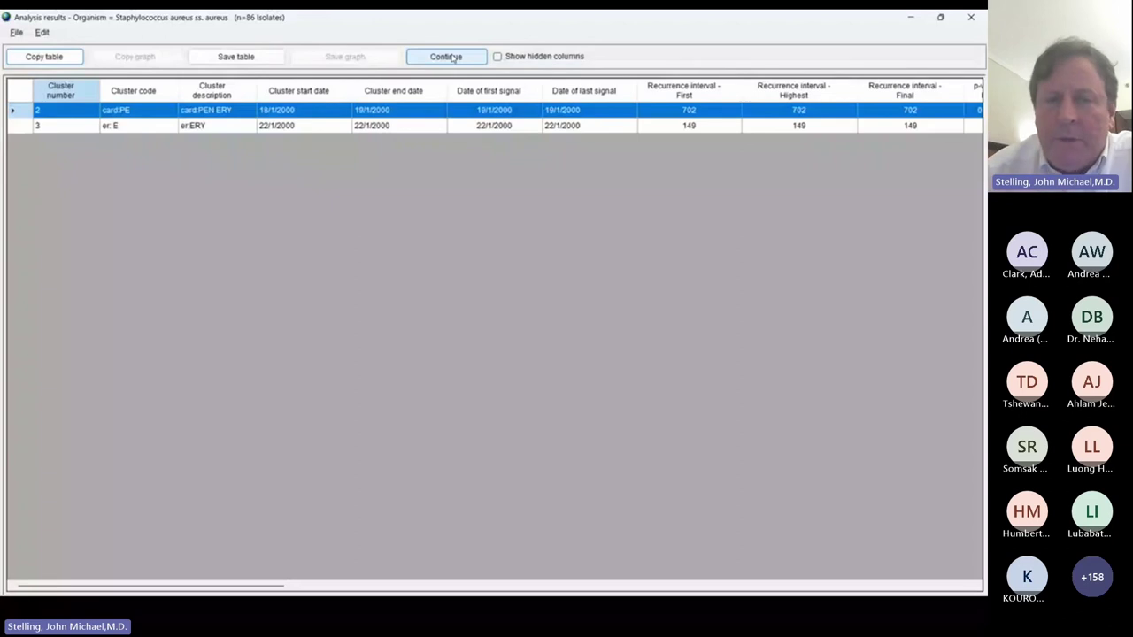
left_click(448, 57)
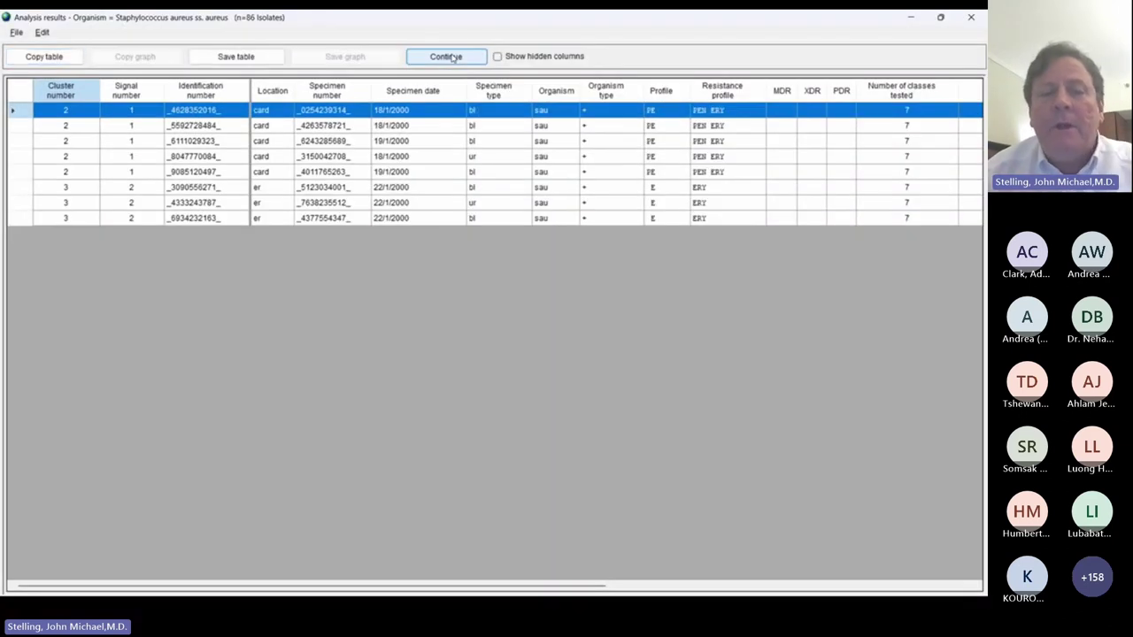
left_click(412, 172, "shift")
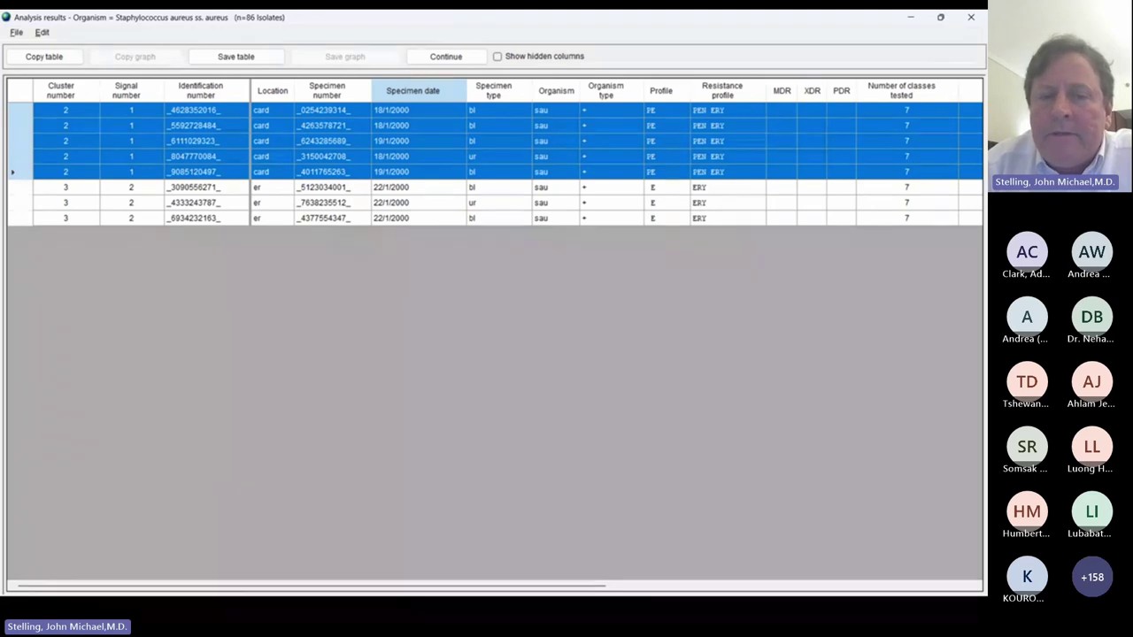
Step: Compare the antibiotic test results of the PEN ERY cluster's isolates, especially the ERY values
scroll(615, 337, "right", 10)
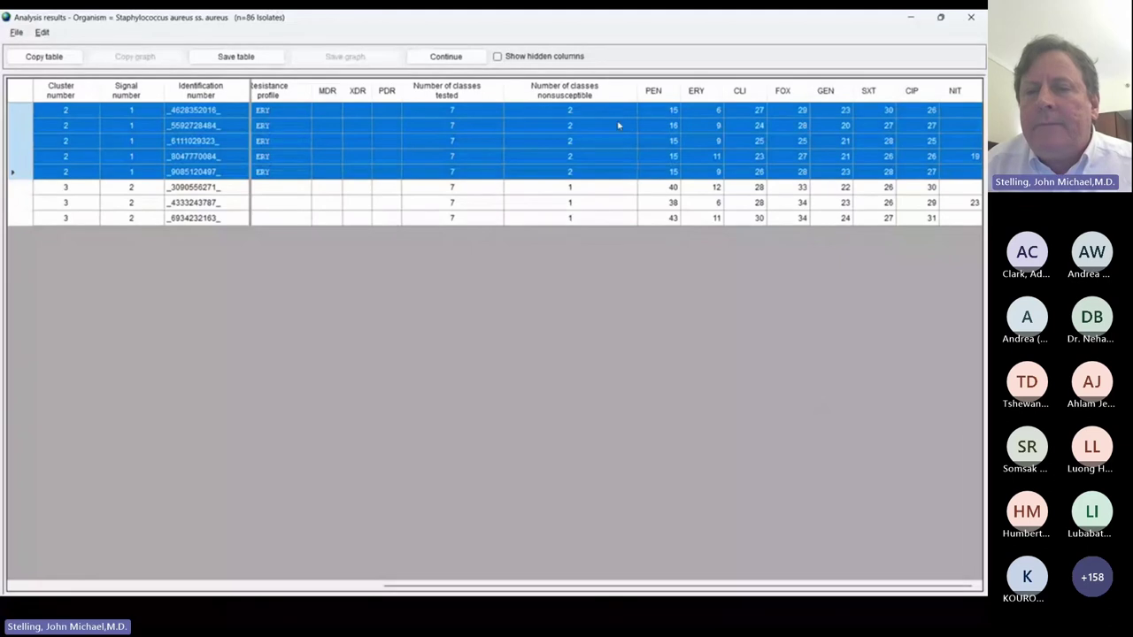
left_click(714, 113)
left_click(715, 129)
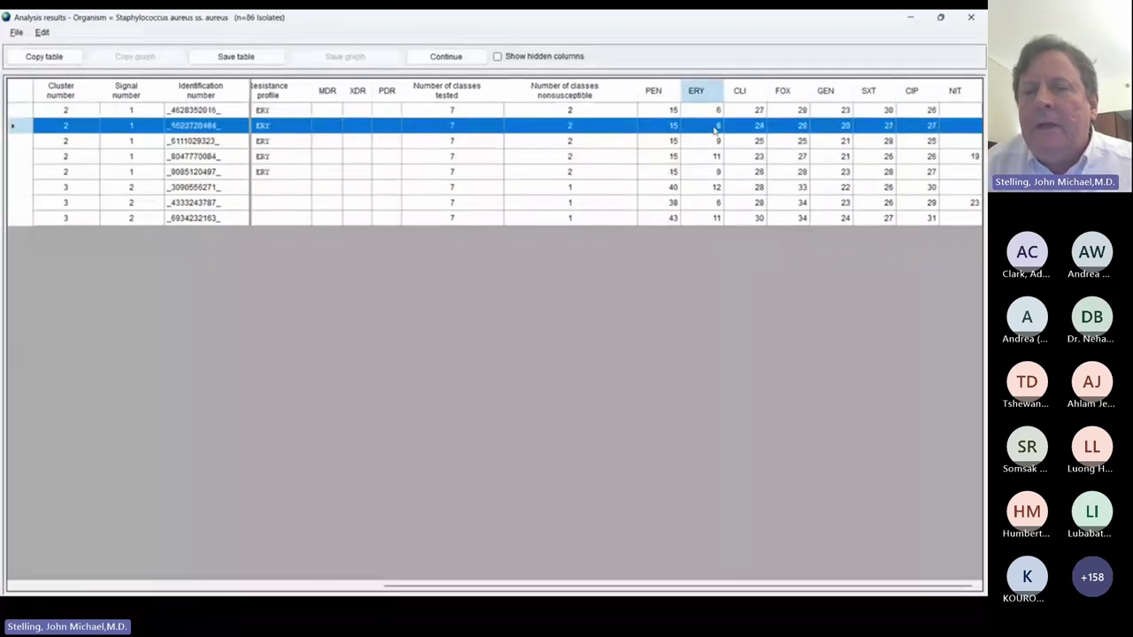
key("shift+Down")
key("shift+Down")
key("shift+Down")
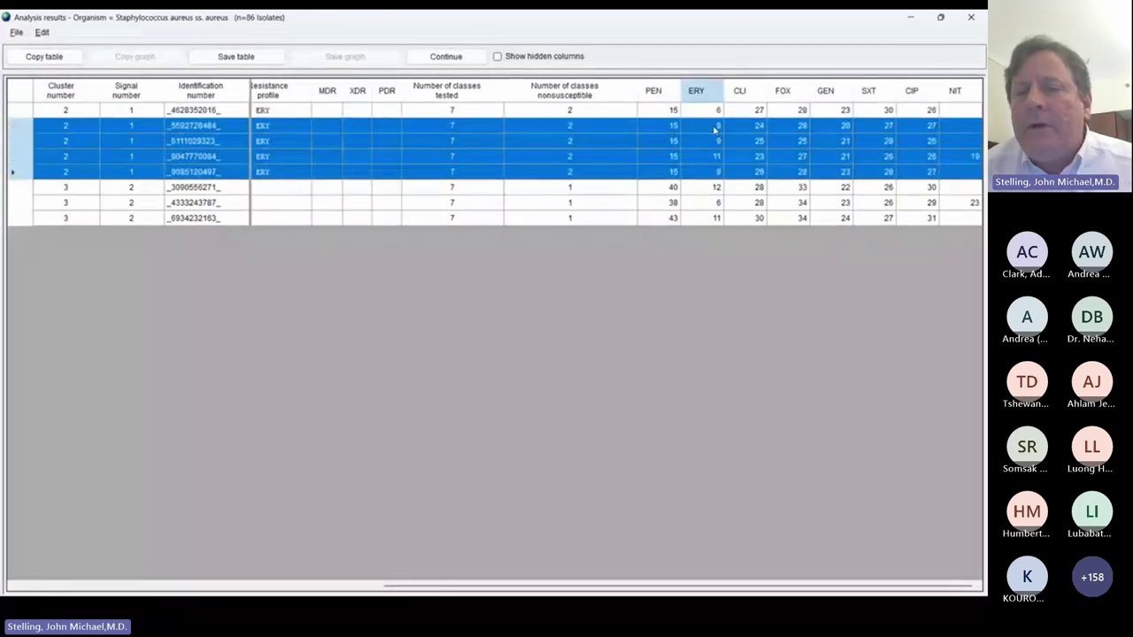
left_click(715, 129)
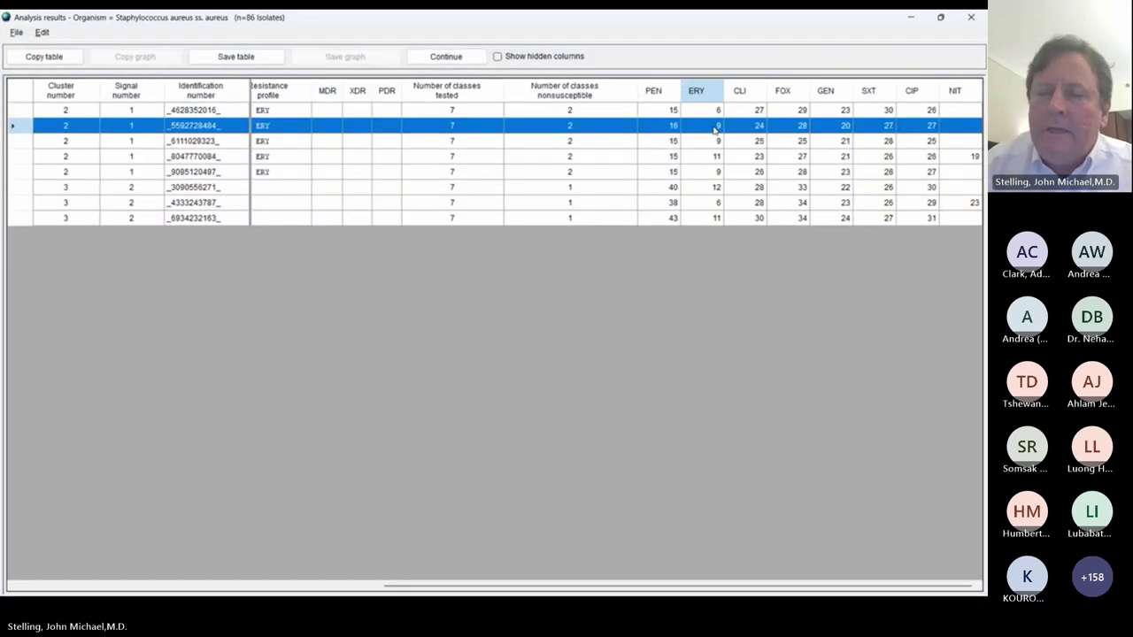
key("Up")
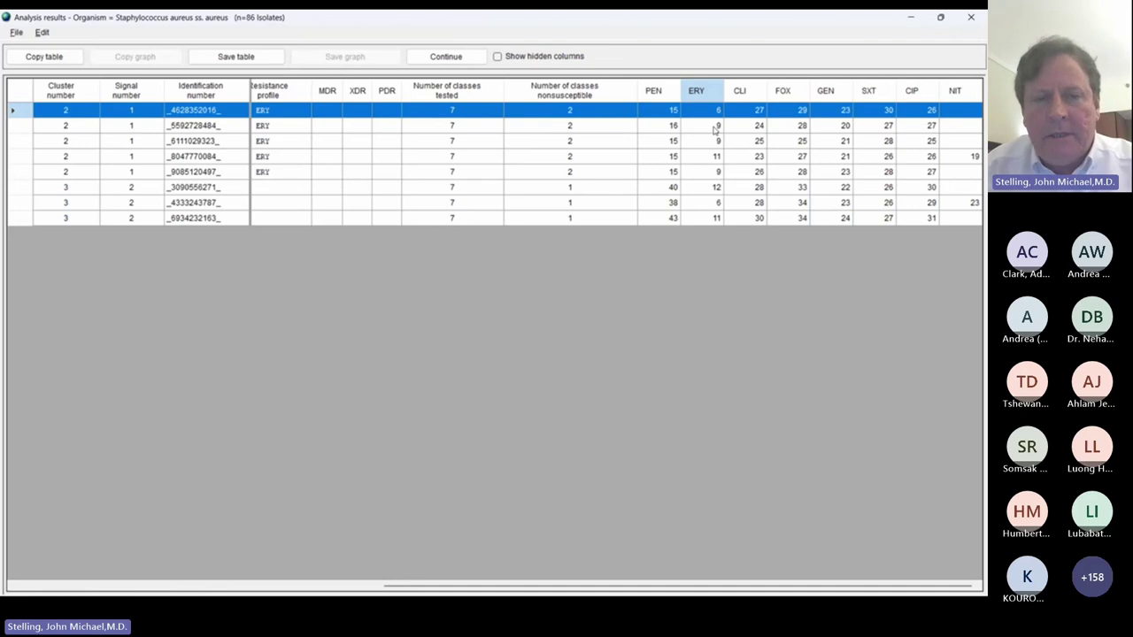
Step: Close the cluster results and switch to the PowerPoint slide show
key("Escape")
key("alt+Tab")
key("alt+Tab")
key("alt+Tab")
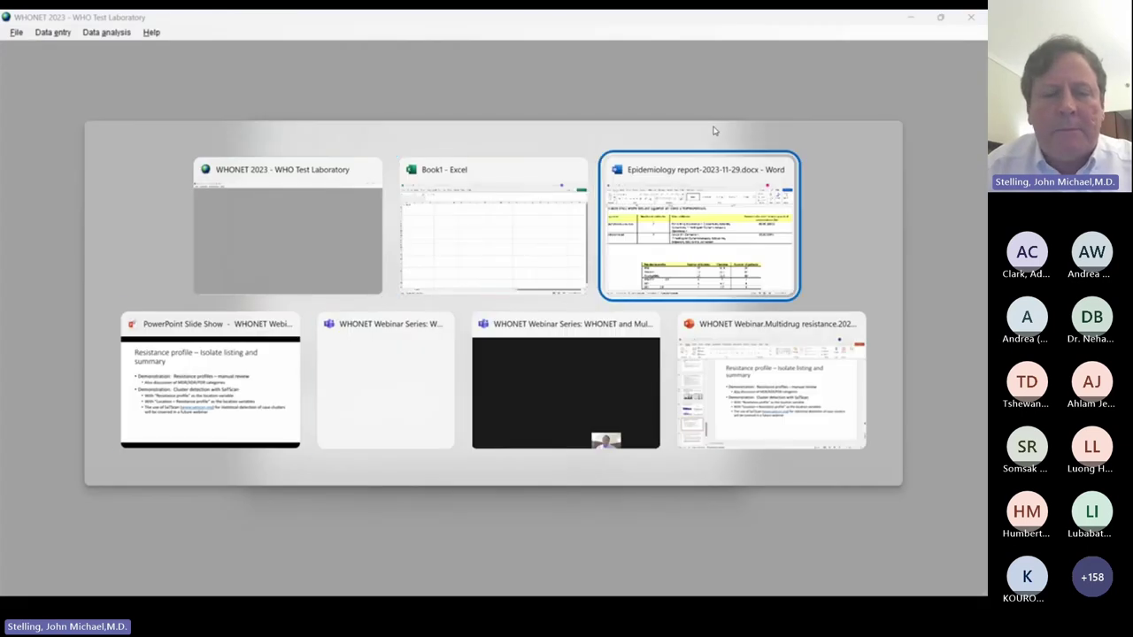
key("alt+Tab")
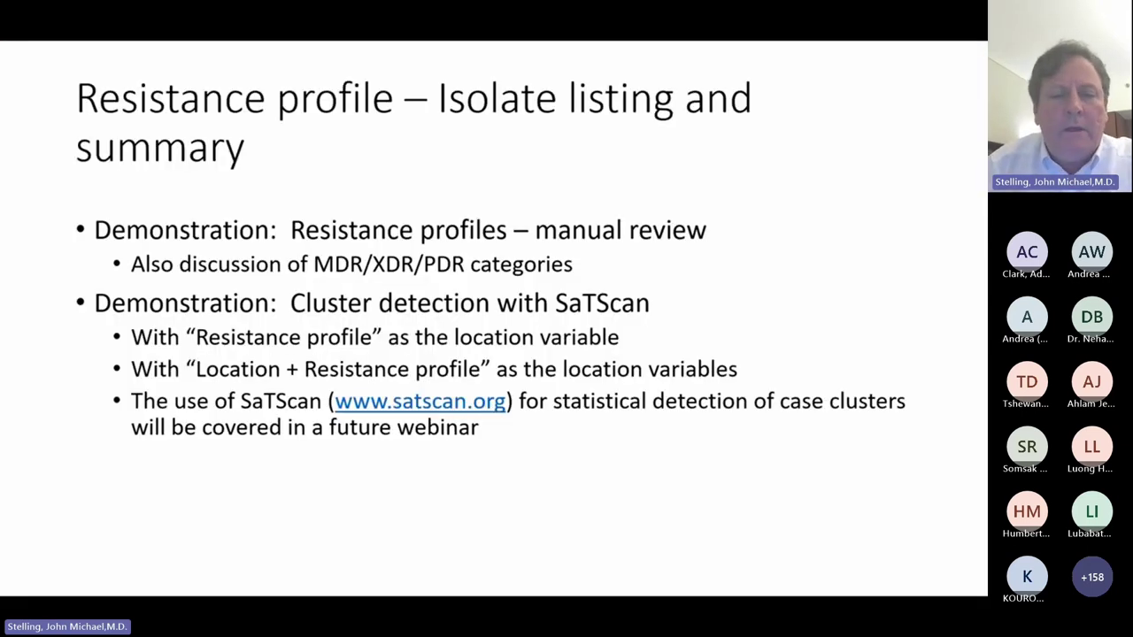
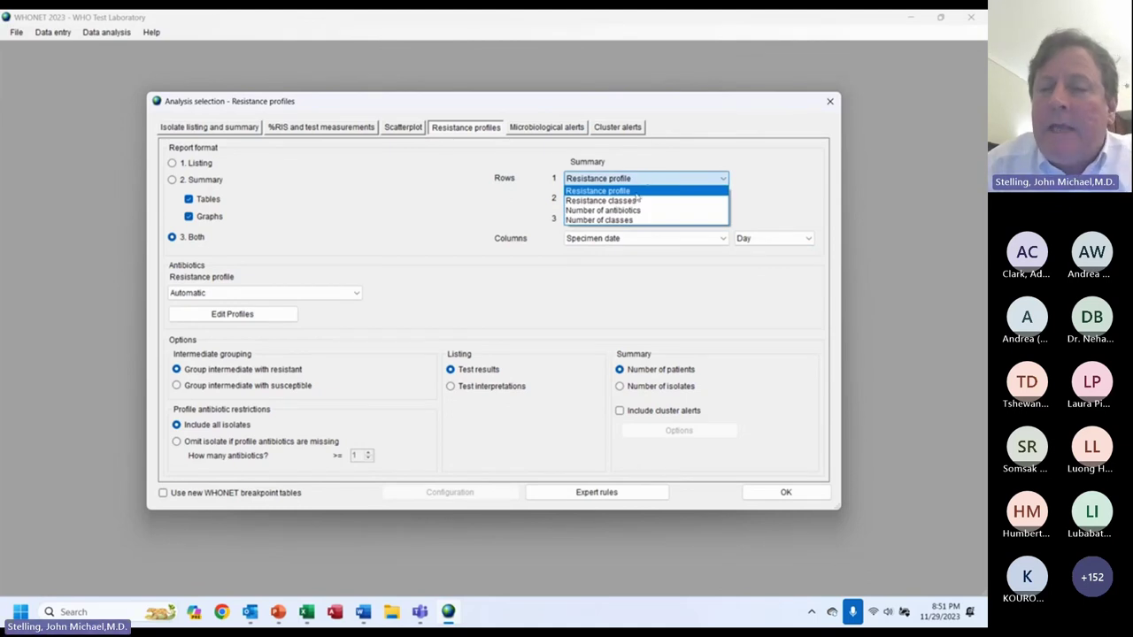
Step: Set the first row variable of the resistance profiles summary to Resistance classes and try to begin the analysis
left_click(635, 201)
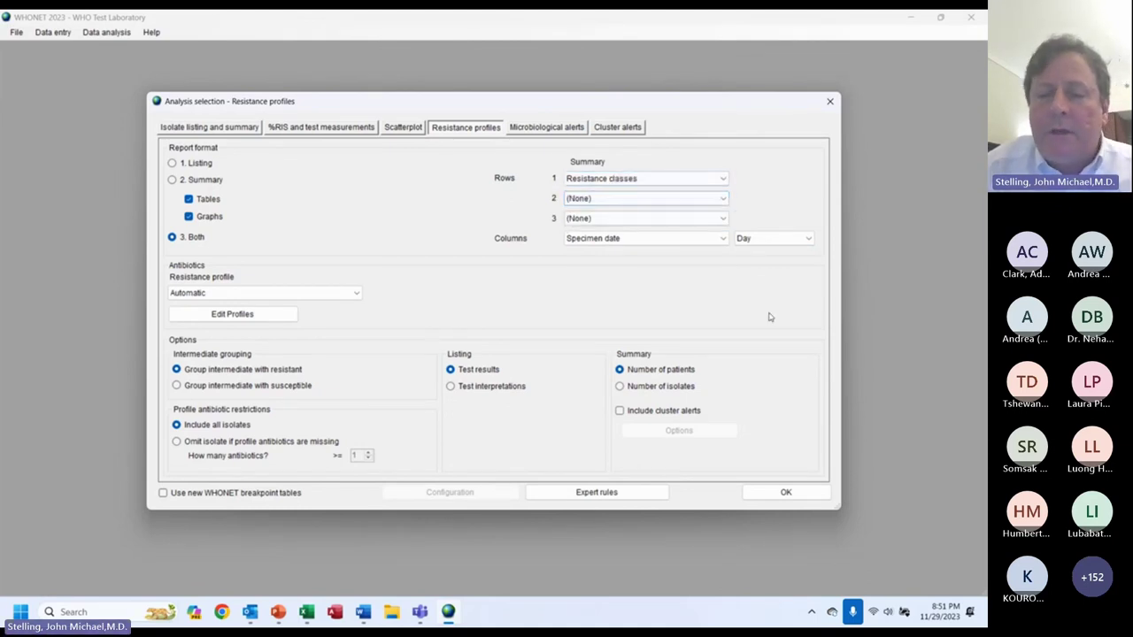
key("Return")
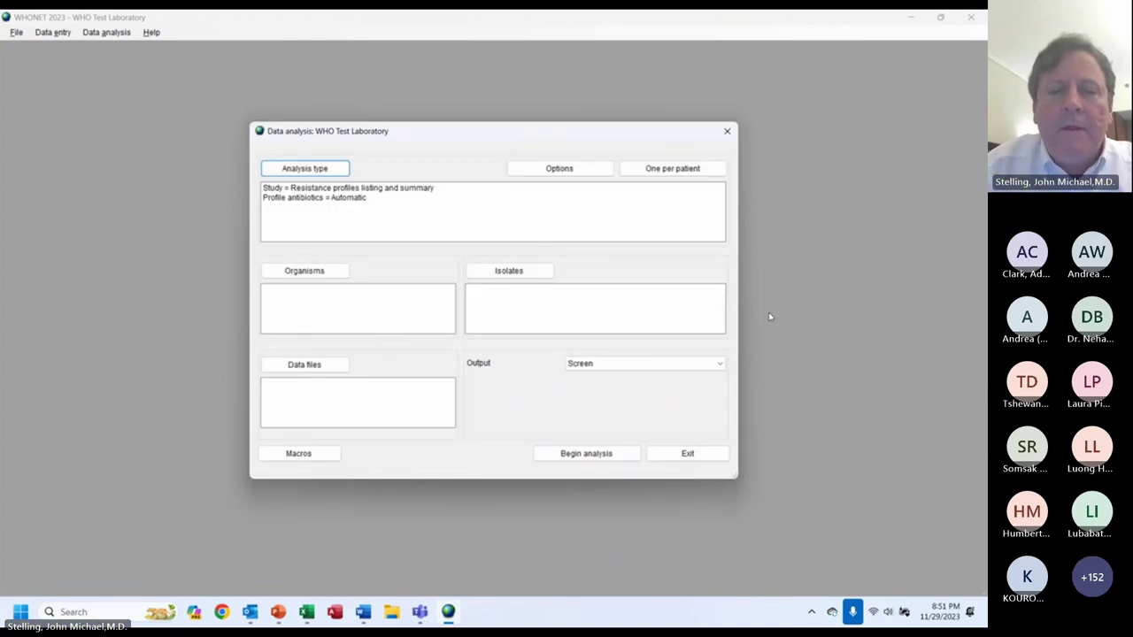
key("alt+b")
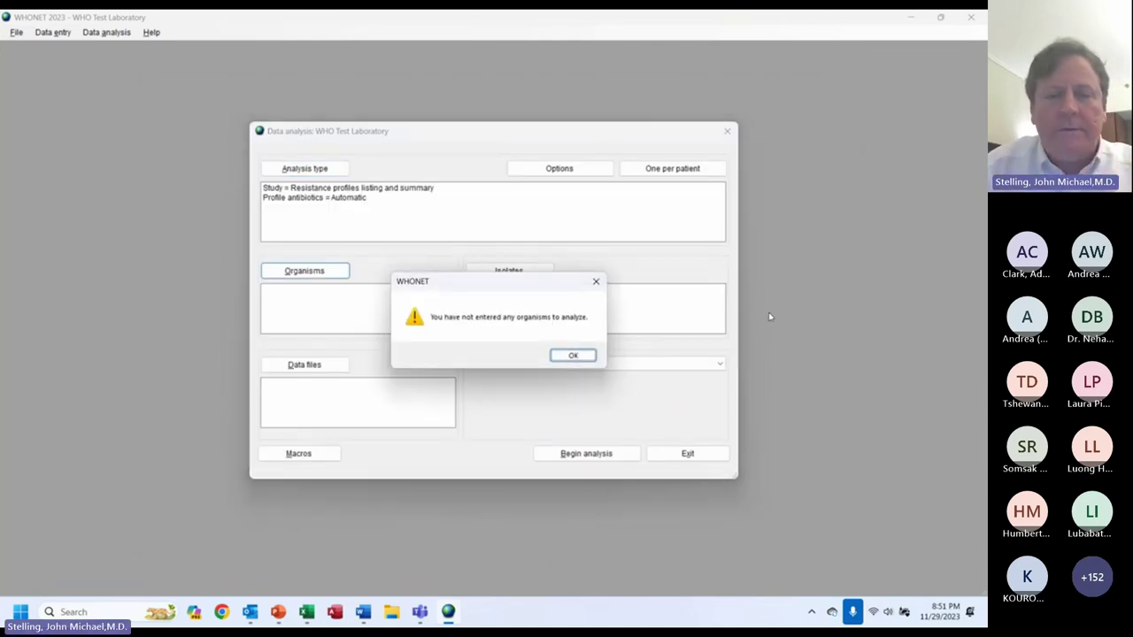
Step: Add Staphylococcus aureus ss. aureus (code sau) as the organism to analyze
key("Return")
type("sau")
key("Return")
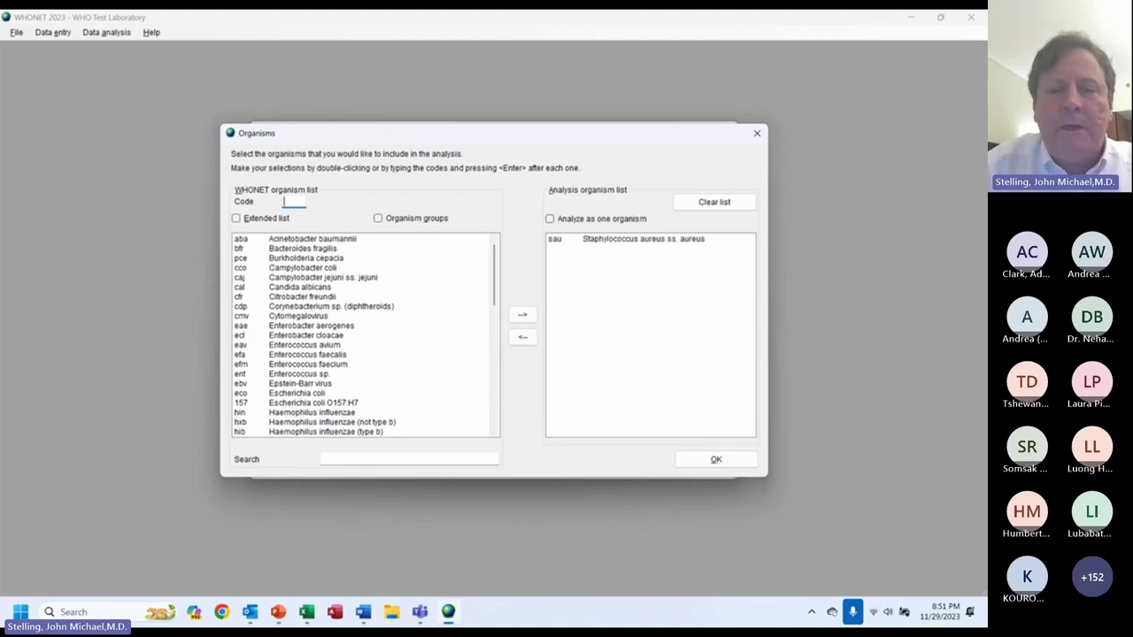
key("Return")
Step: Add WHO-TST-2000-01.sqlite as the data file and begin the resistance profiles analysis
key("alt+d")
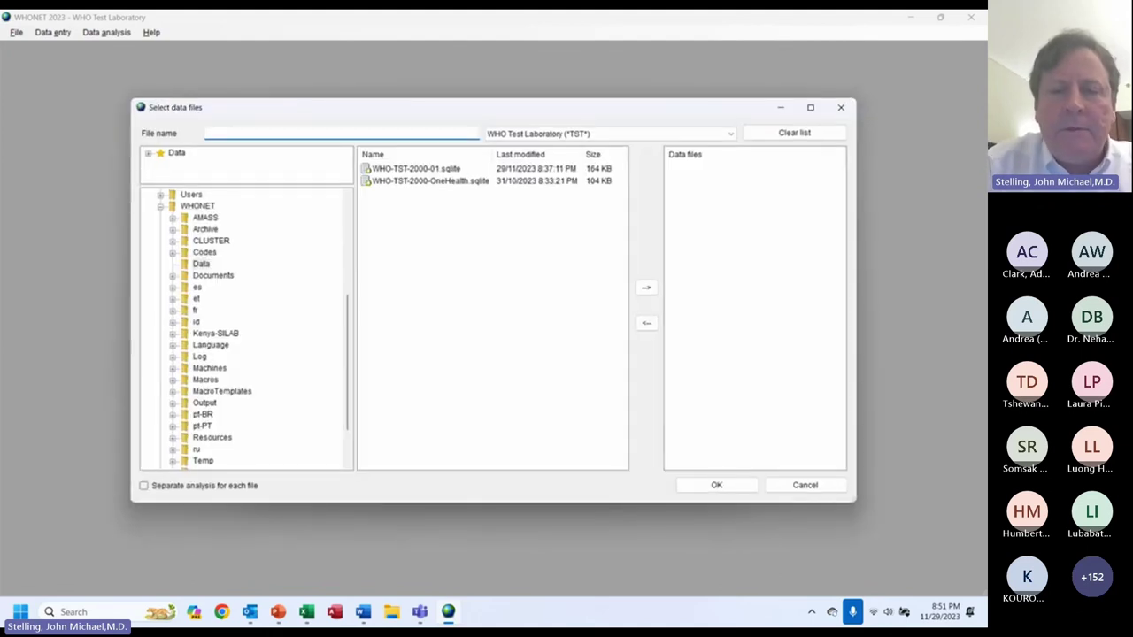
key("Tab")
key("Tab")
key("space")
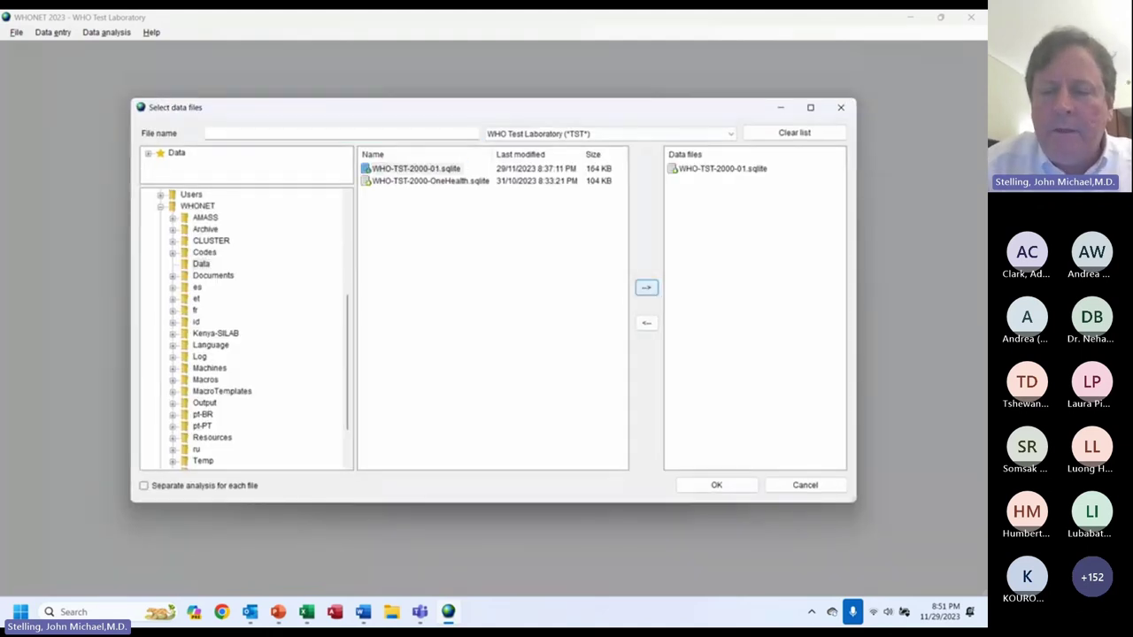
key("Return")
key("alt+b")
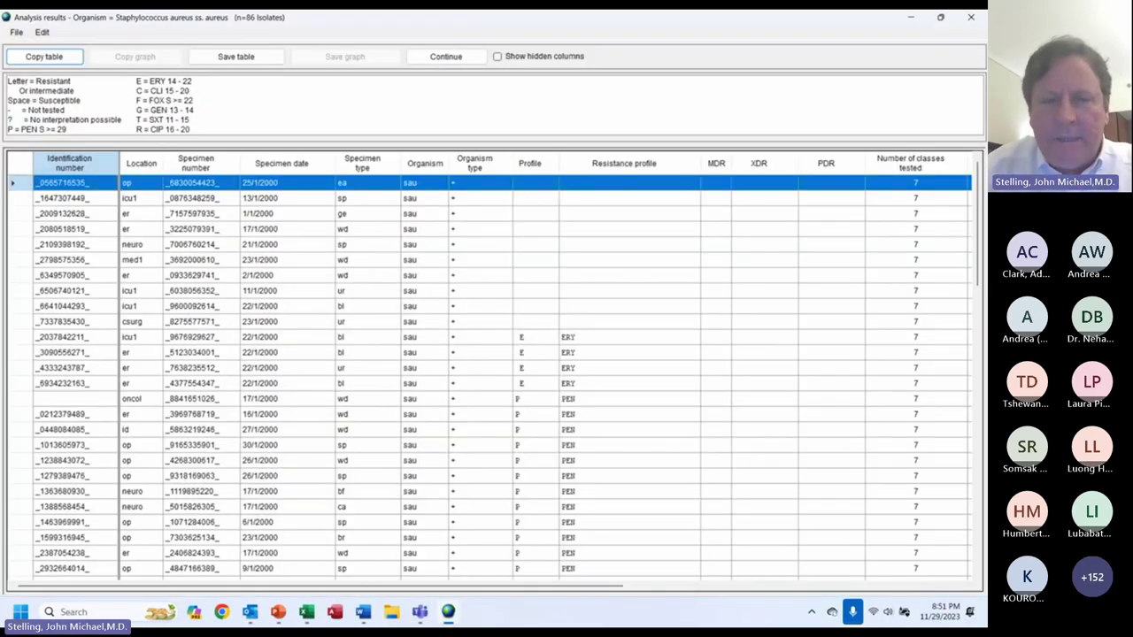
Step: Continue to the resistance classes summary, examine the profiles that include MACRO, and close the results
left_click(446, 56)
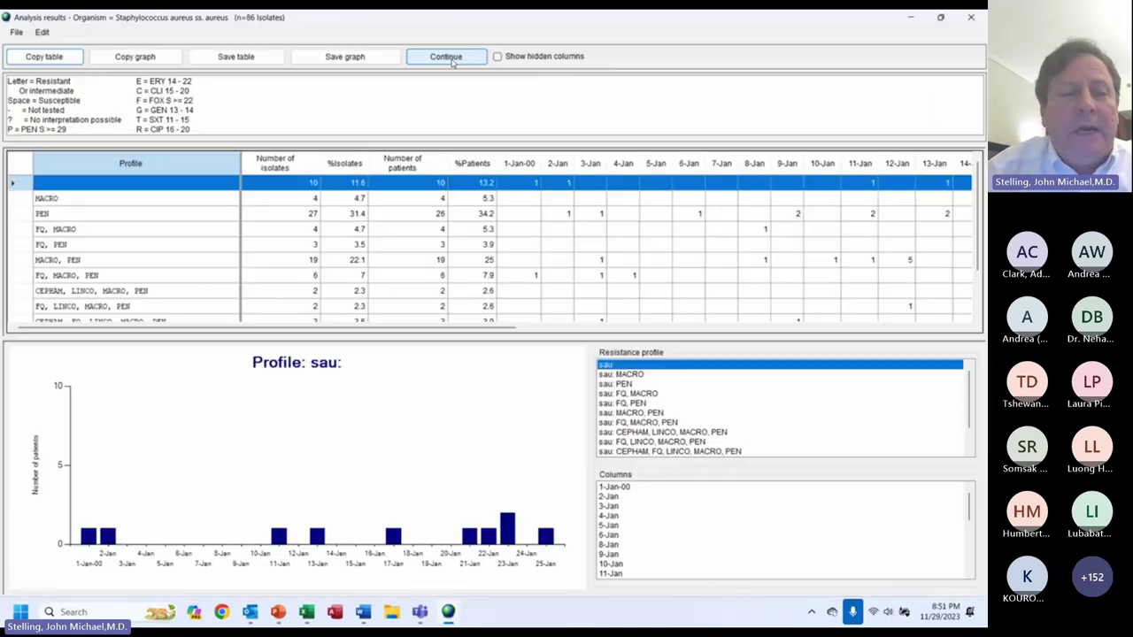
left_click(112, 205)
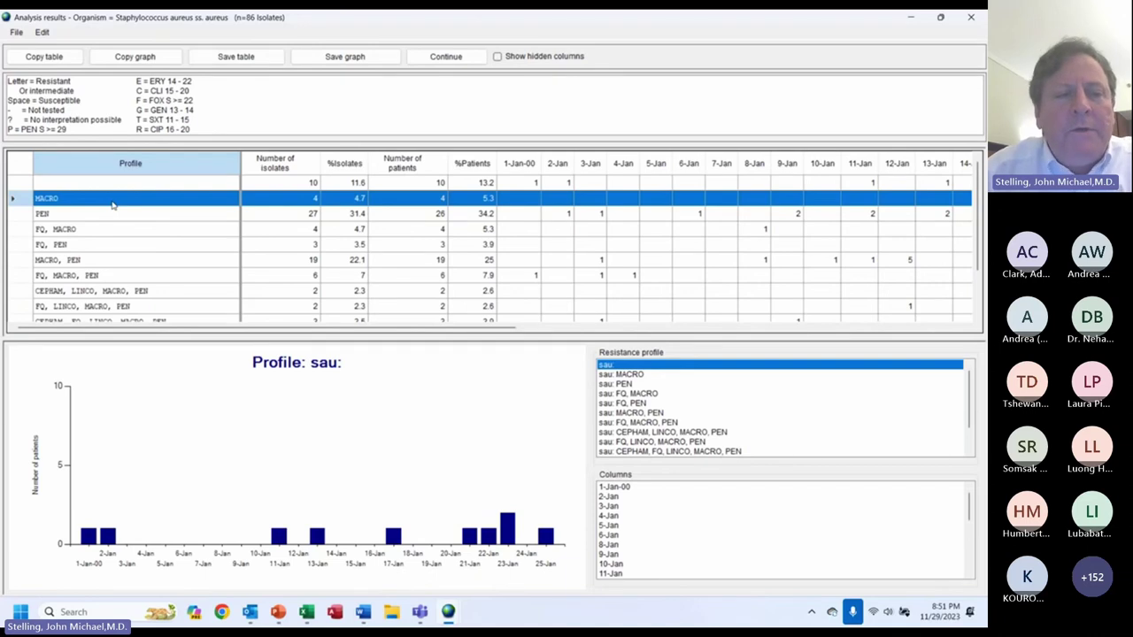
key("Down")
key("Down")
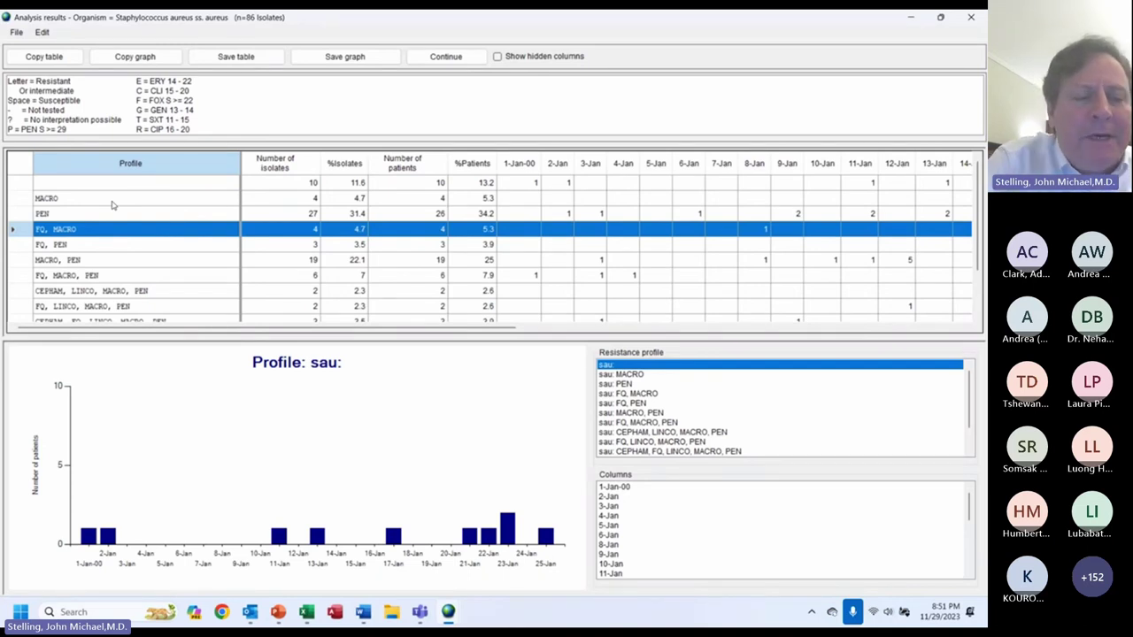
left_click(113, 203, "ctrl")
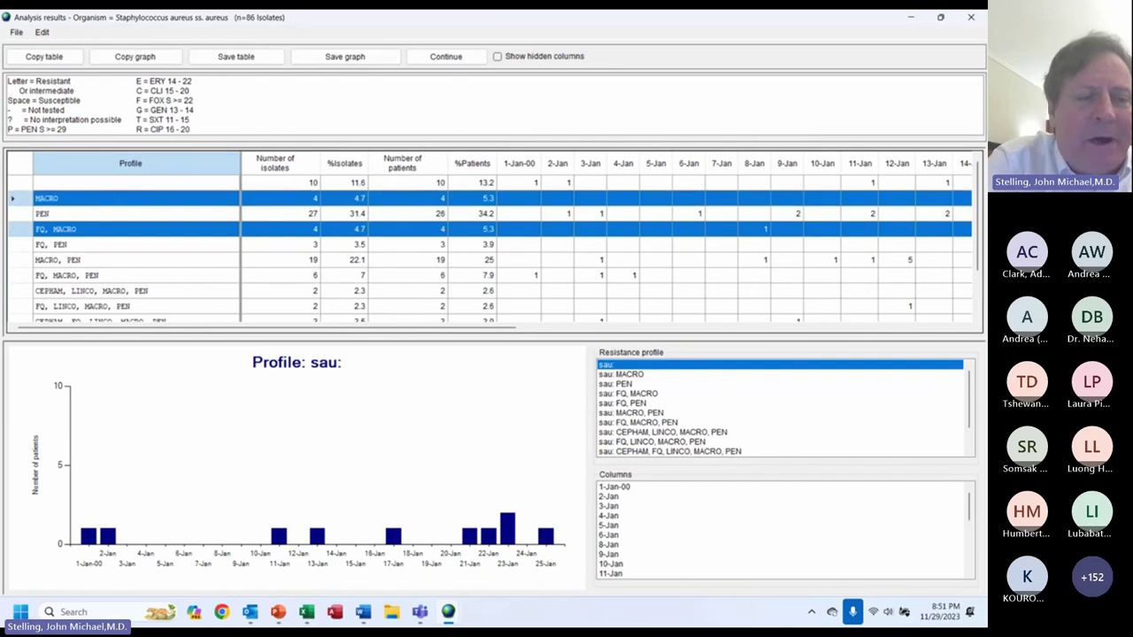
left_click(58, 260, "ctrl")
left_click(84, 305, "ctrl")
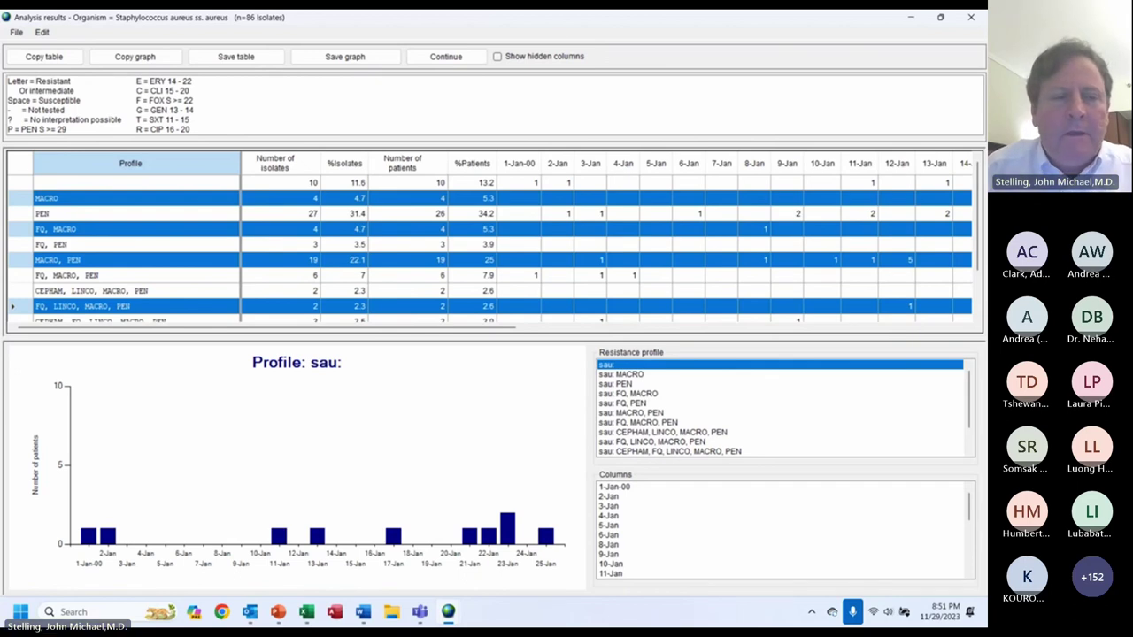
key("Escape")
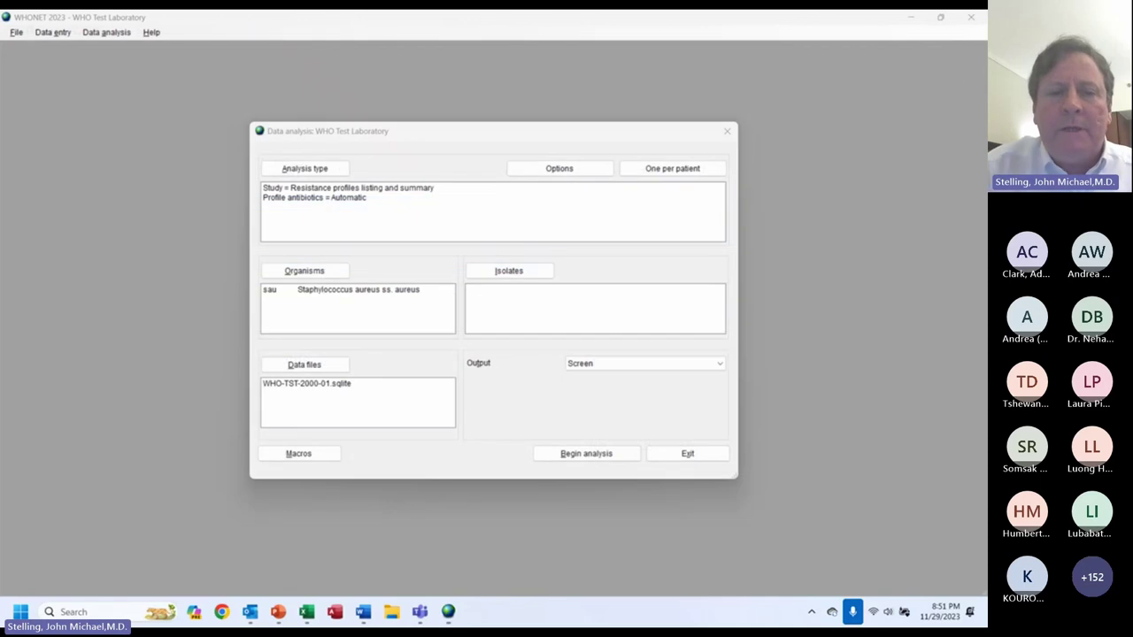
Step: Set the first row variable of the resistance profiles summary to Number of antibiotics
key("Return")
key("alt+Down")
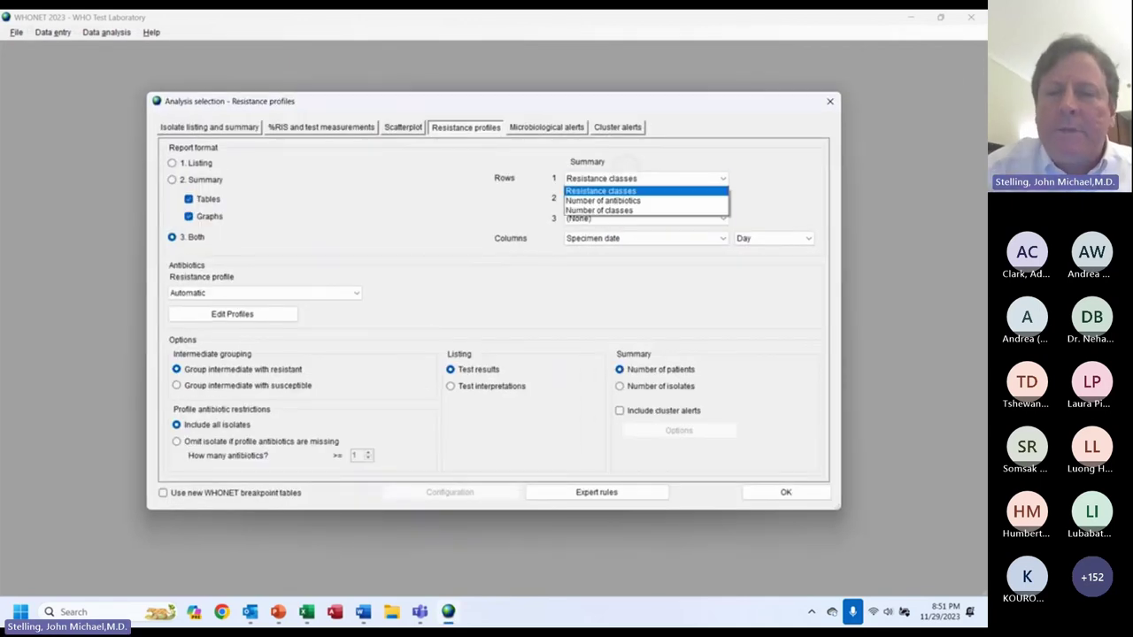
key("Down")
key("Return")
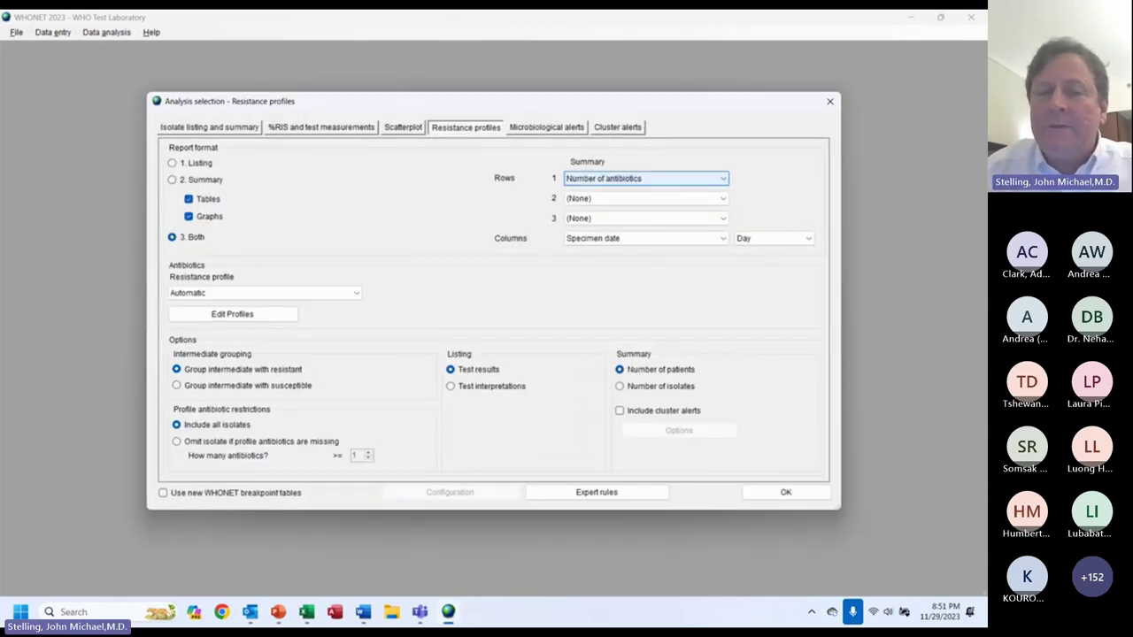
key("Return")
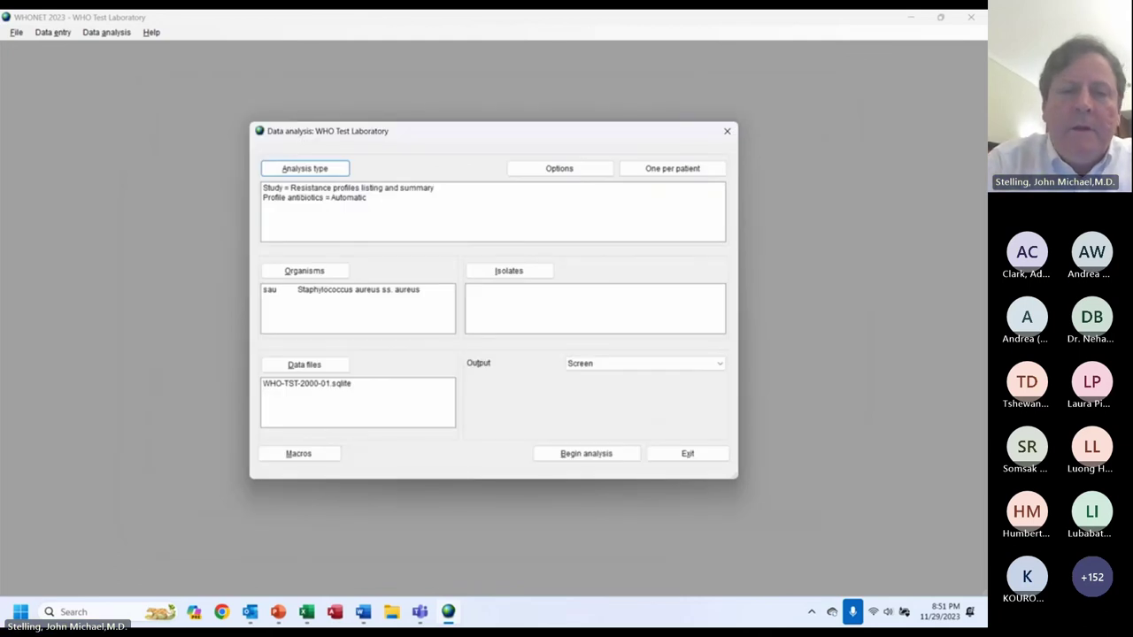
Step: Set the resistance profiles report format to Summary and begin the analysis
key("Return")
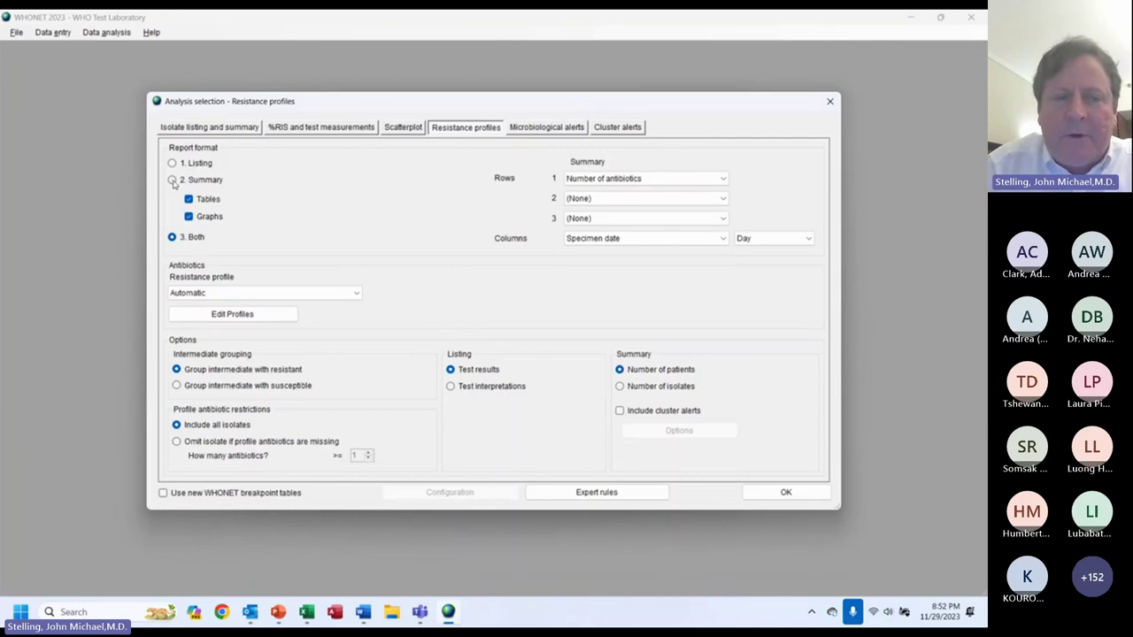
left_click(173, 179)
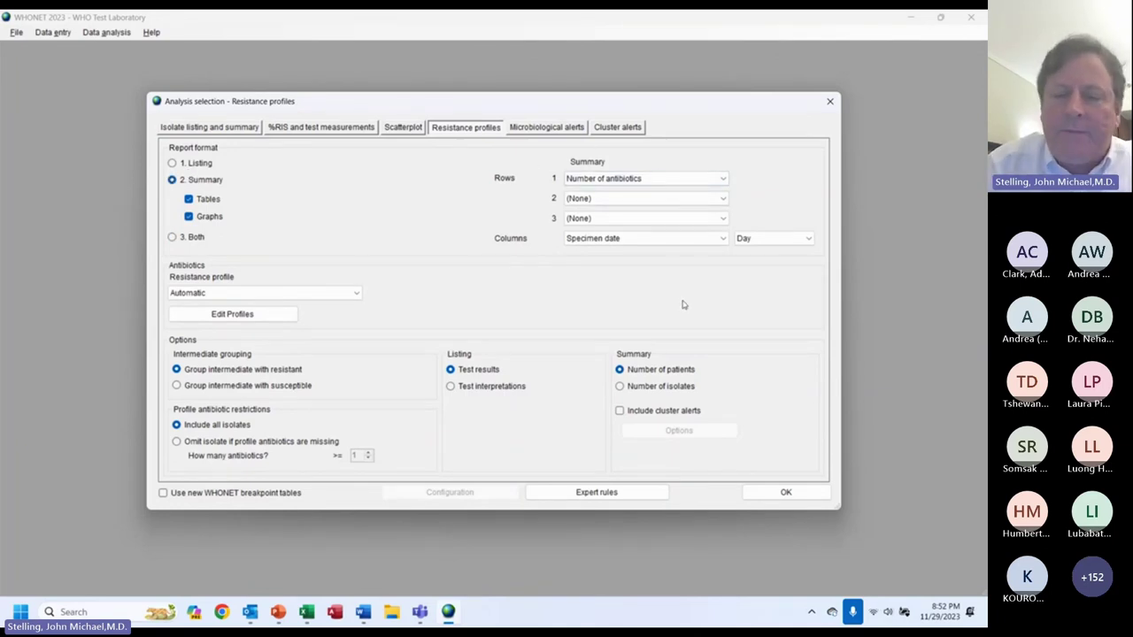
left_click(774, 493)
left_click(583, 454)
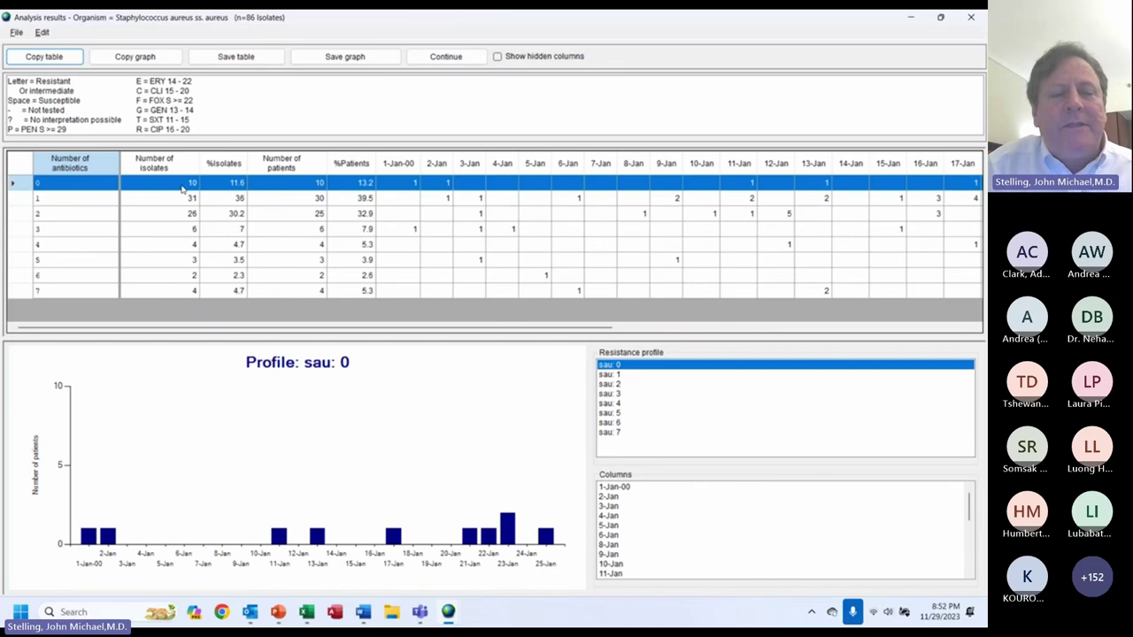
Step: Review the isolate counts for each number of antibiotics in the summary table, through row 7, and close the results
key("Tab")
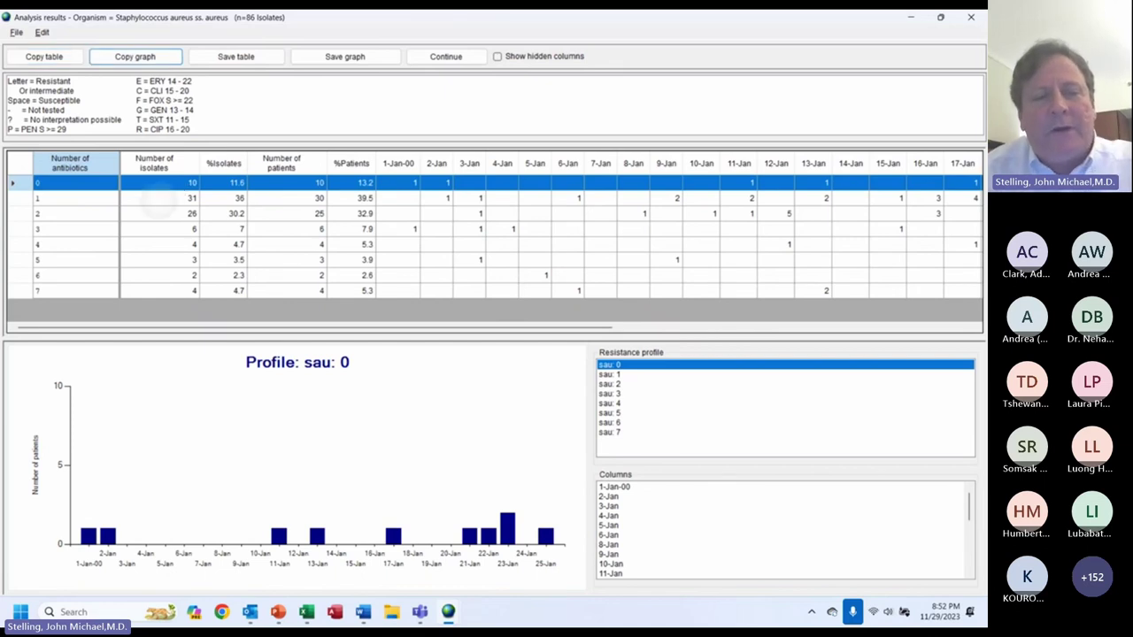
left_click(181, 213)
key("Down")
key("Down")
key("Down")
key("Down")
key("Down")
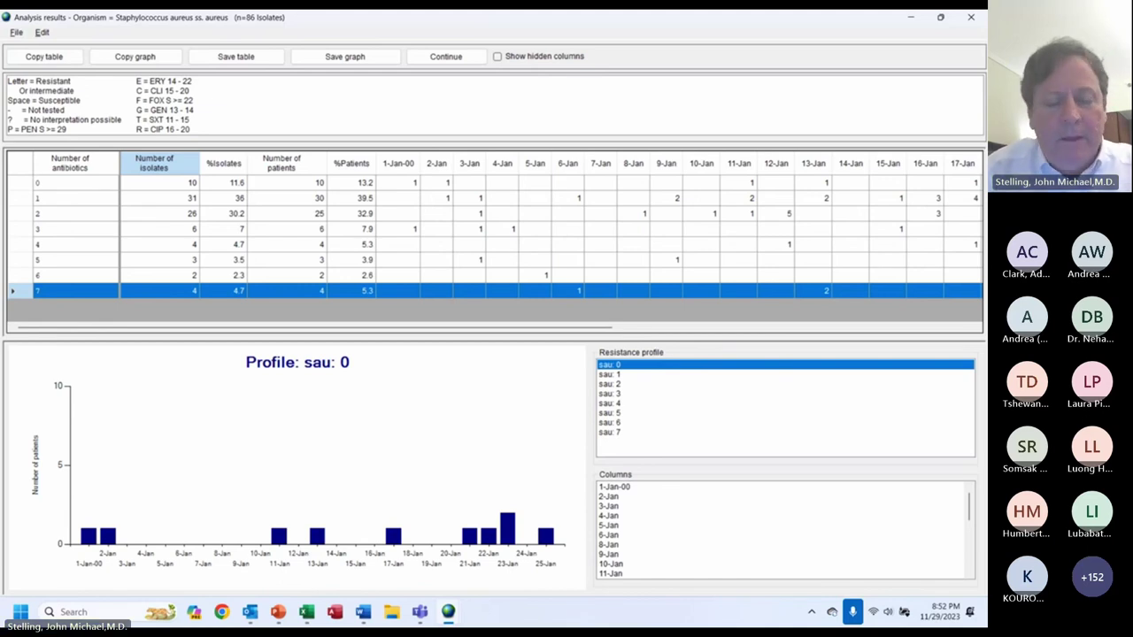
key("Escape")
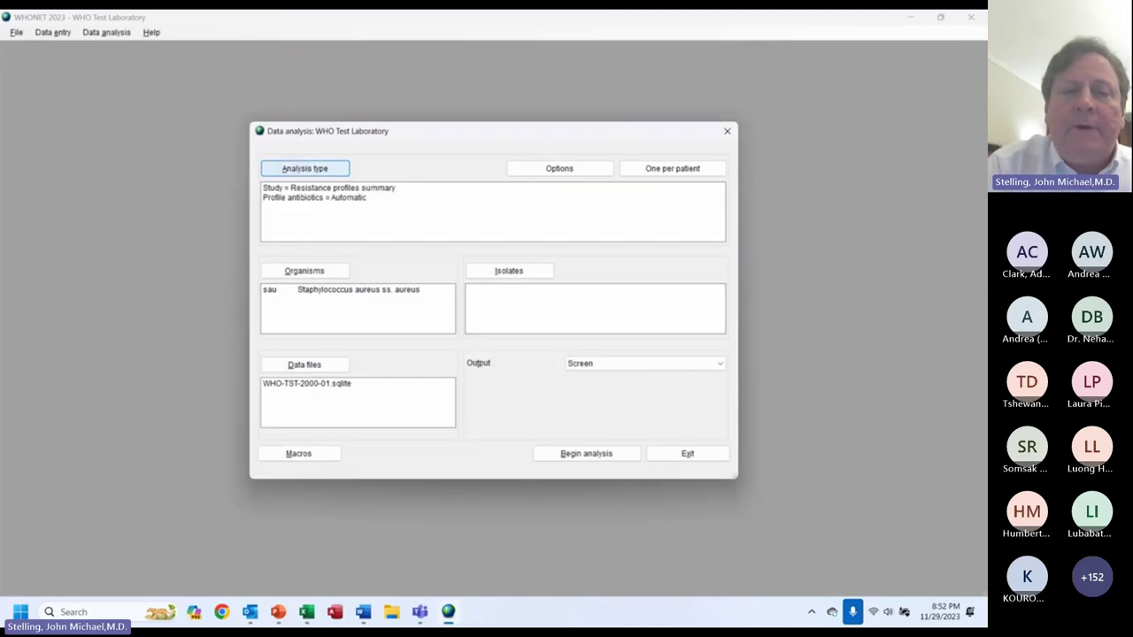
Step: Set the summary's first row variable to Number of classes and begin the analysis
key("Return")
left_click(644, 238)
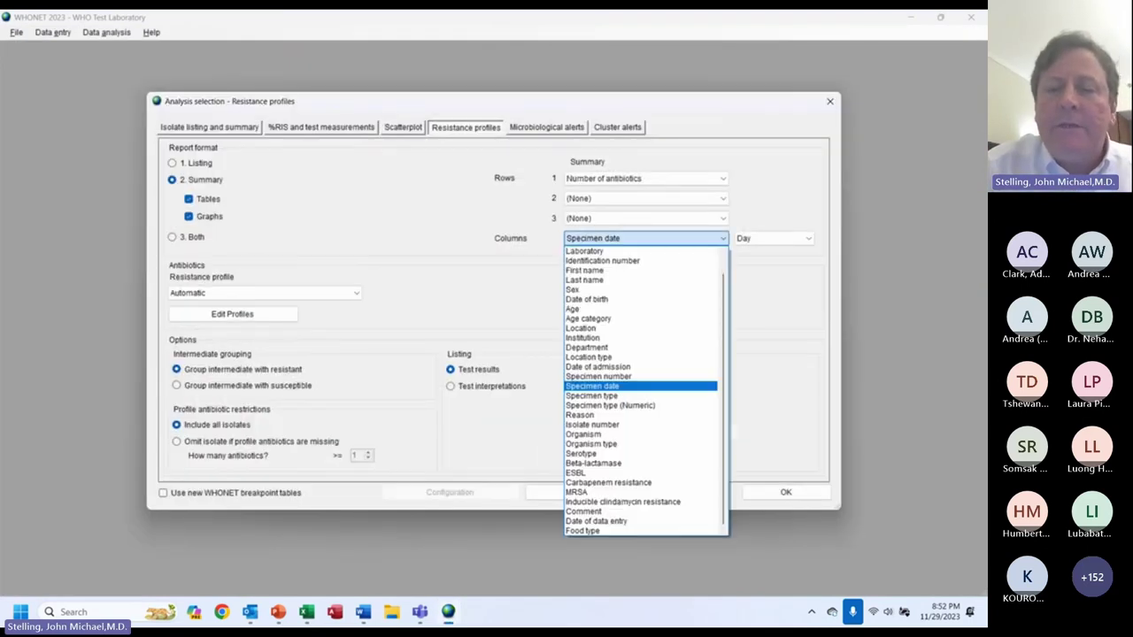
left_click(644, 238)
left_click(644, 178)
left_click(619, 217)
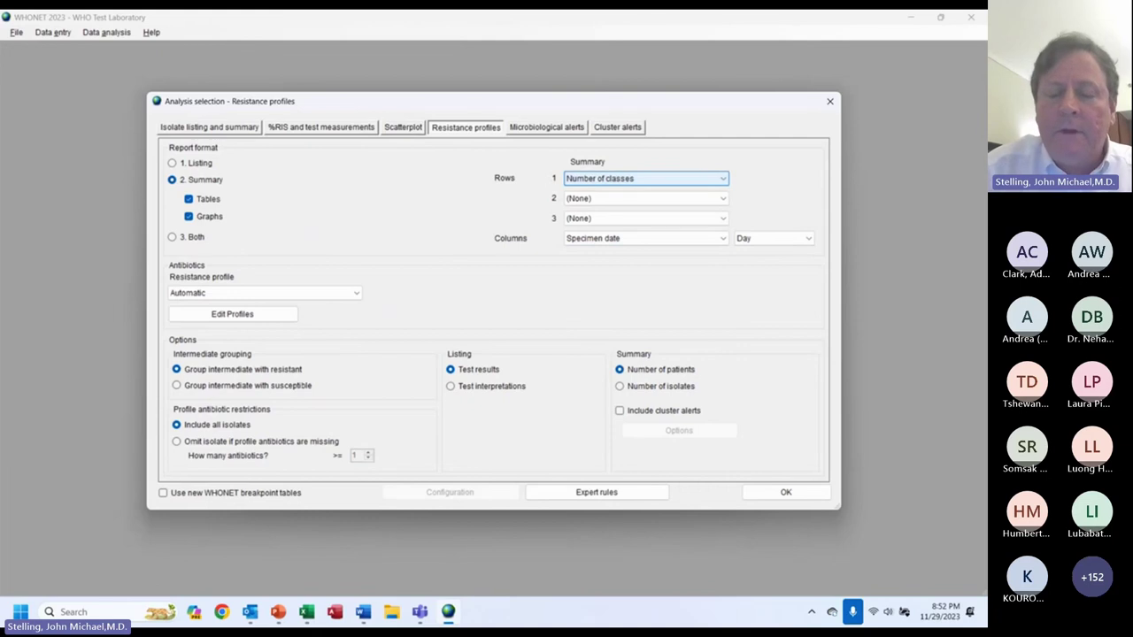
key("Return")
key("Return")
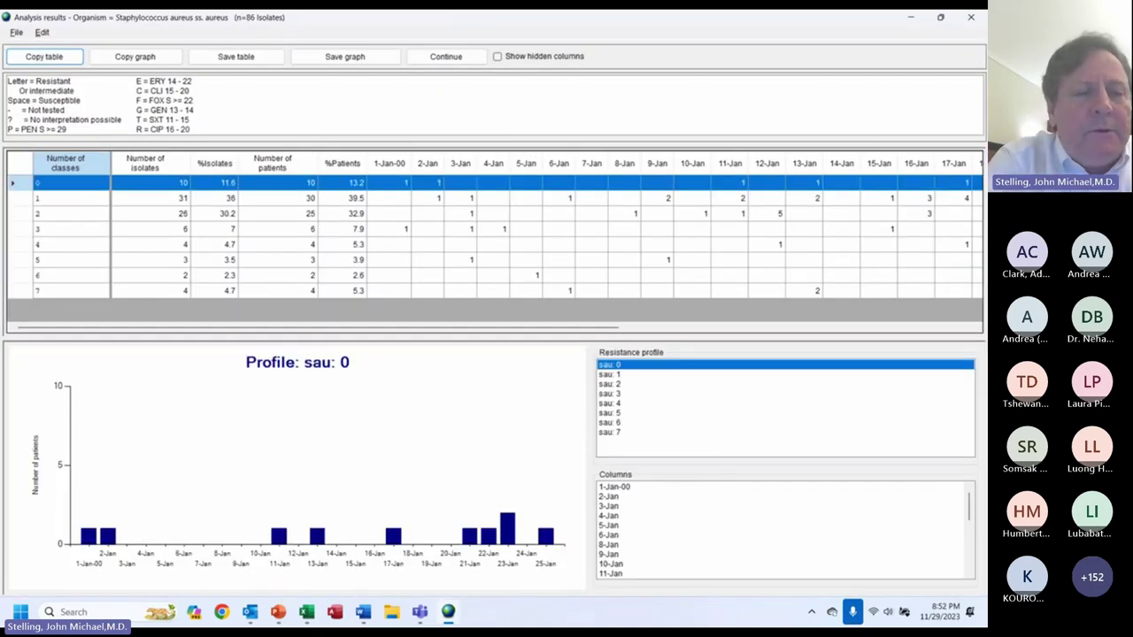
Step: Review the isolate counts for each number of resistant classes, through row 7, and close the results
left_click(71, 197)
key("Down")
key("Down")
key("Down")
key("Down")
key("Down")
key("Down")
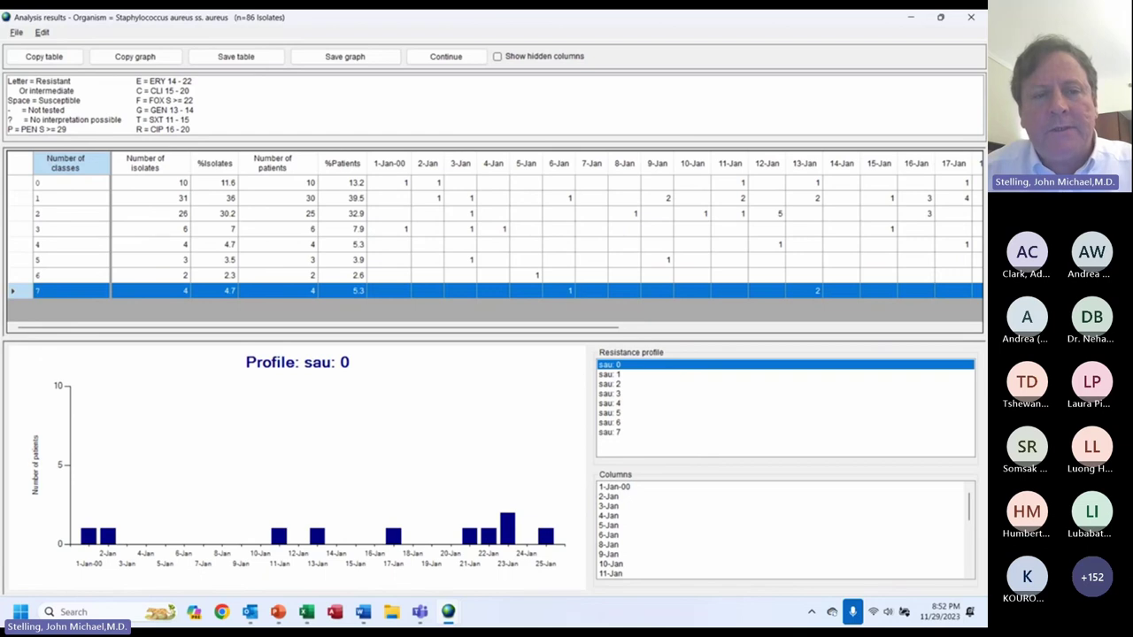
key("Escape")
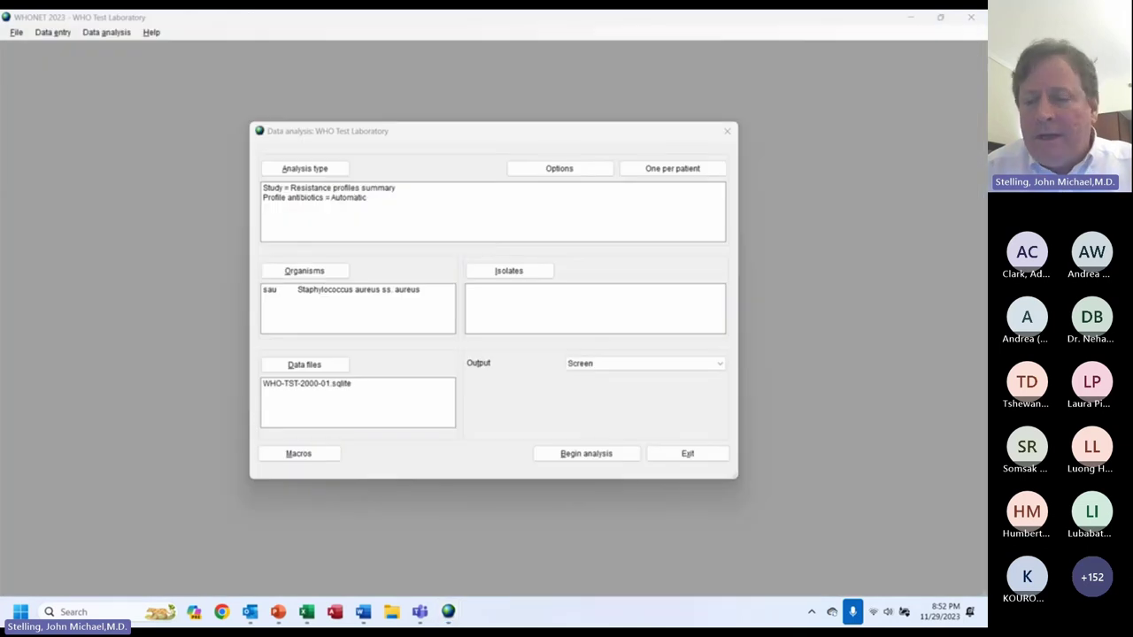
Step: Close the data analysis setup and exit WHONET
key("Escape")
key("alt+f")
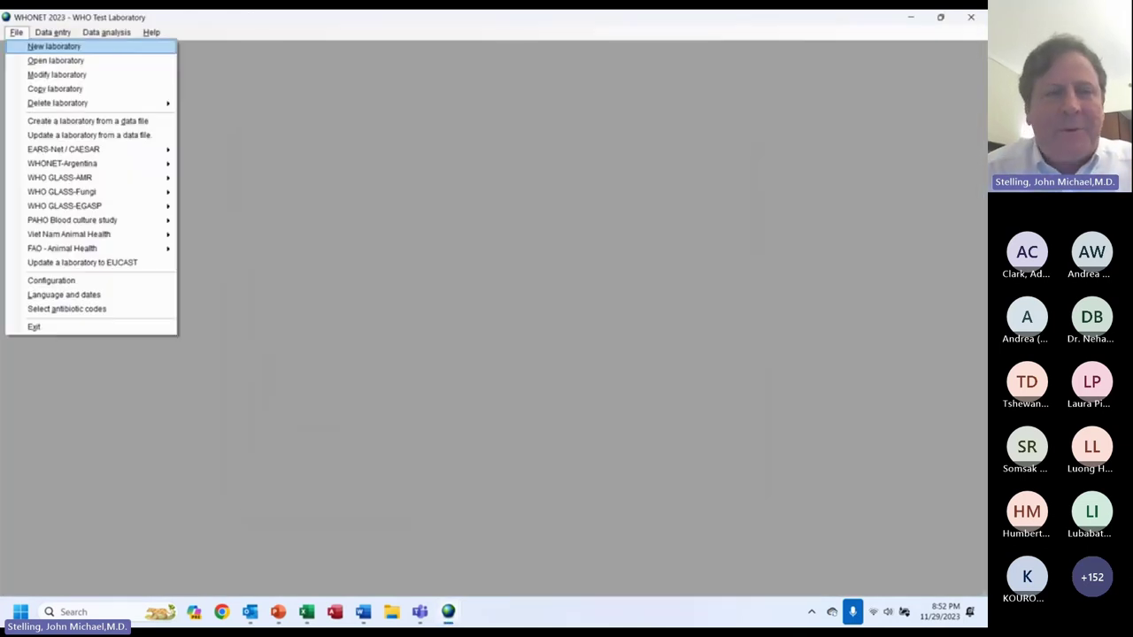
key("x")
Step: Switch to the Outlook reminder for the WHONET webinar and close it
key("alt+Tab")
key("alt+Tab")
key("alt+Tab")
key("alt+Tab")
key("alt+Tab")
key("alt+Tab")
key("alt+Tab")
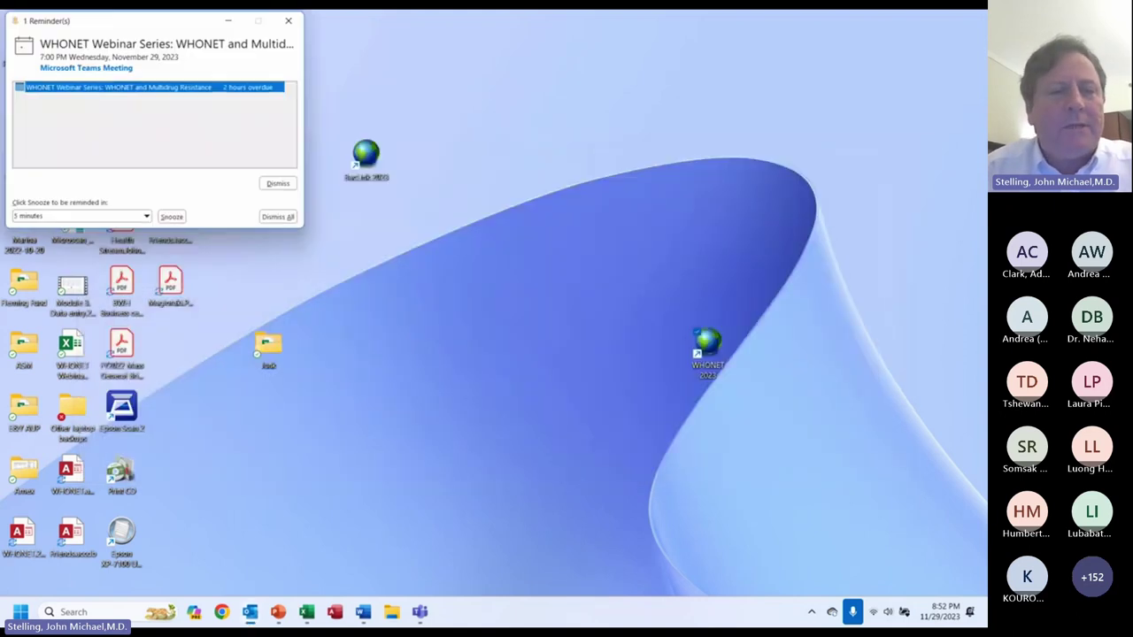
key("Escape")
key("alt+Tab")
key("alt+Tab")
key("alt+Tab")
key("alt+Tab")
key("alt+Tab")
key("alt+Tab")
key("alt+Tab")
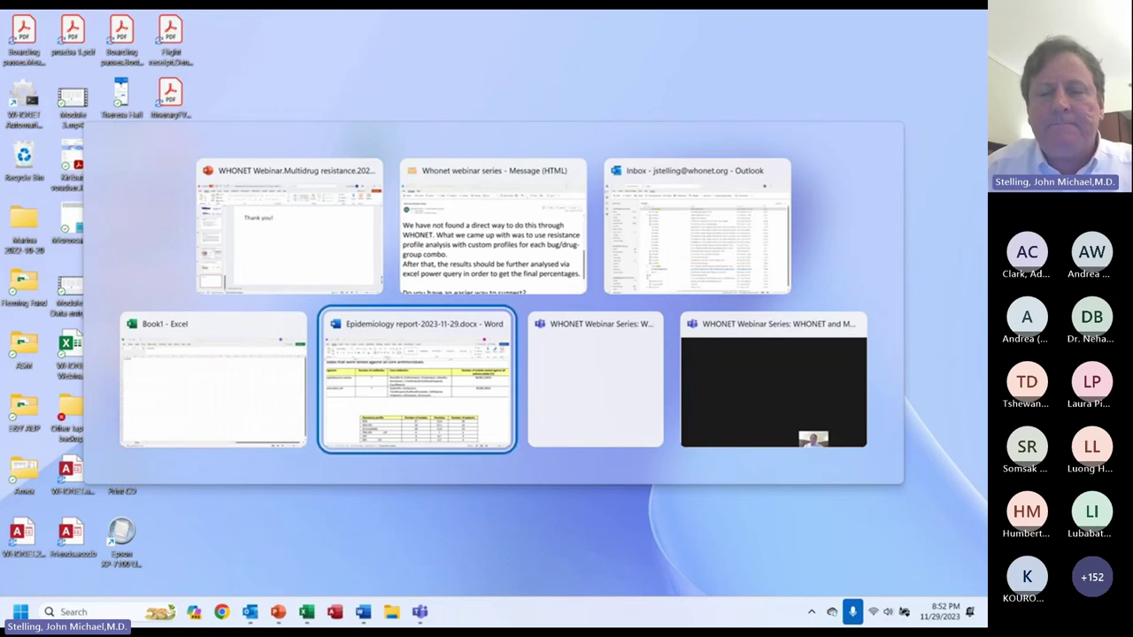
key("alt+shift+Tab")
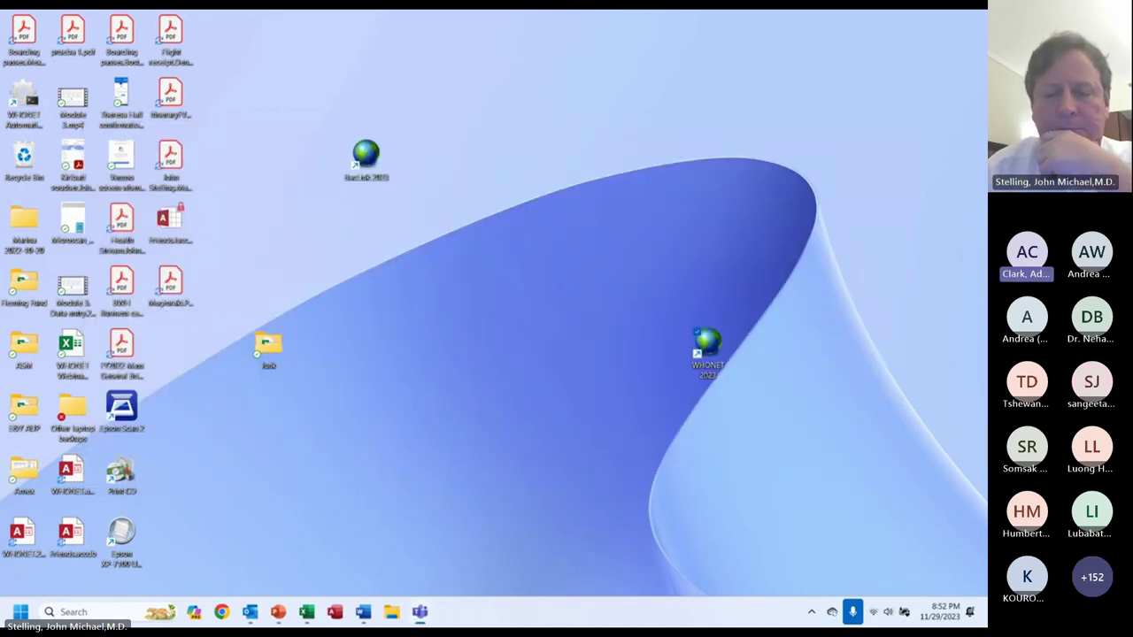
Step: Switch to Epidemiology report-2023-11-29.docx in Word and close it
key("alt+Tab")
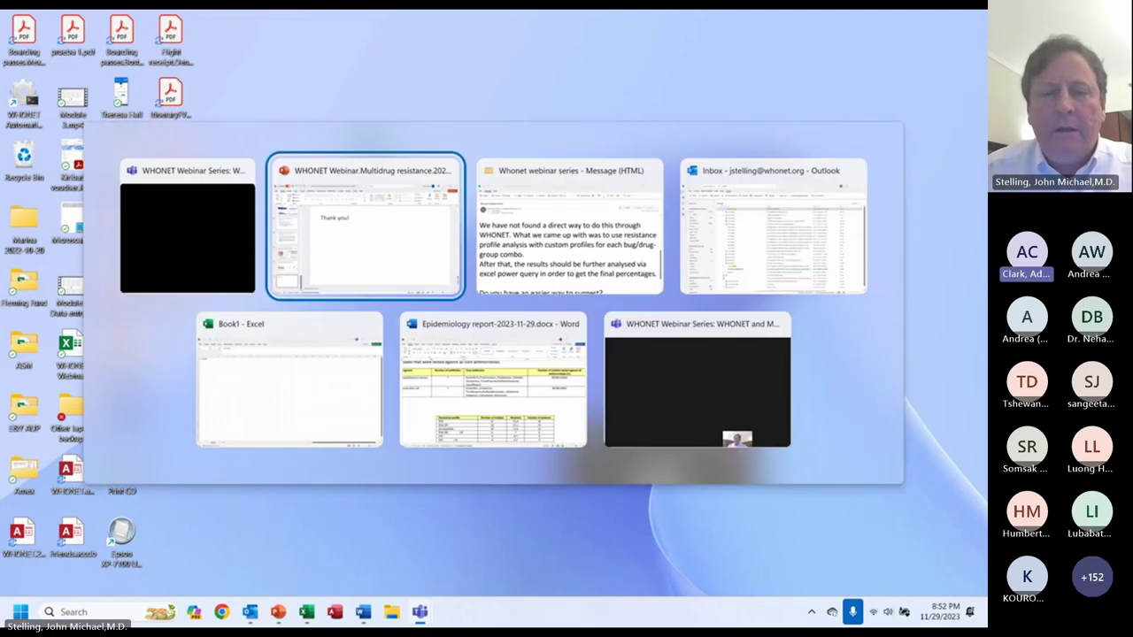
key("alt+Tab")
key("alt+Tab")
key("alt+Tab")
key("alt+Tab")
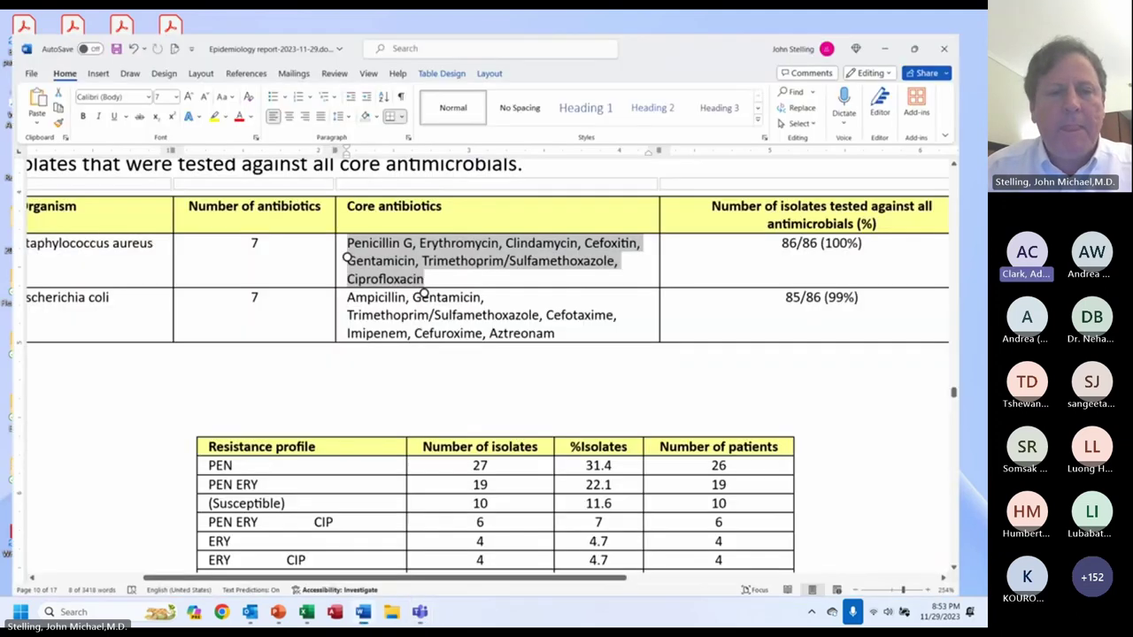
key("alt+F4")
key("Return")
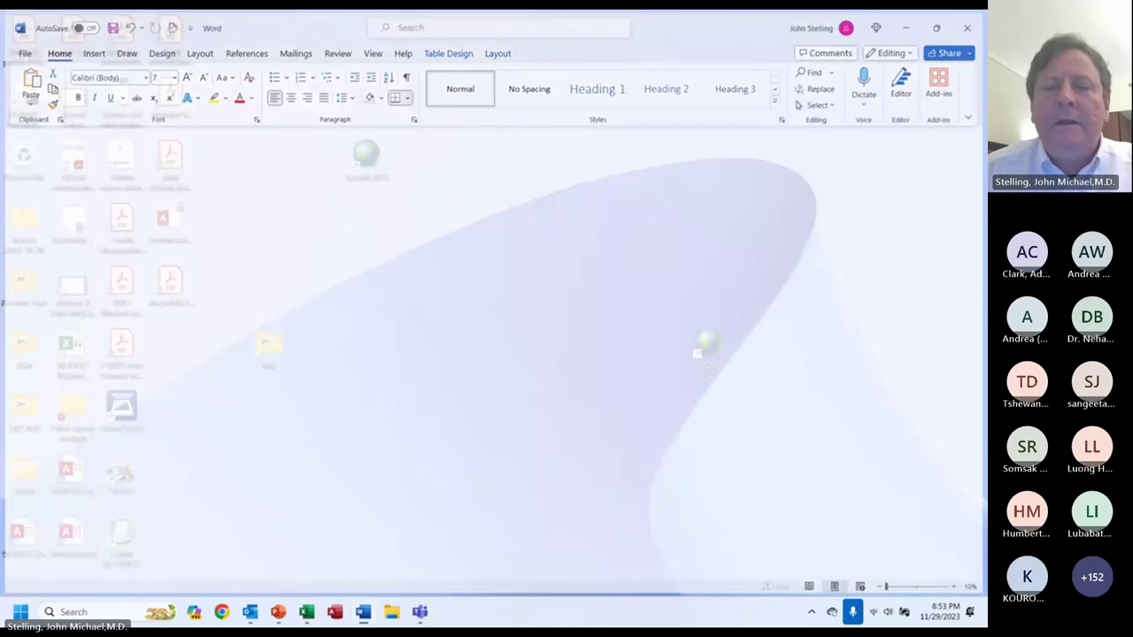
key("alt+Tab")
key("alt+Tab")
key("alt+Tab")
key("alt+Tab")
key("alt+F4")
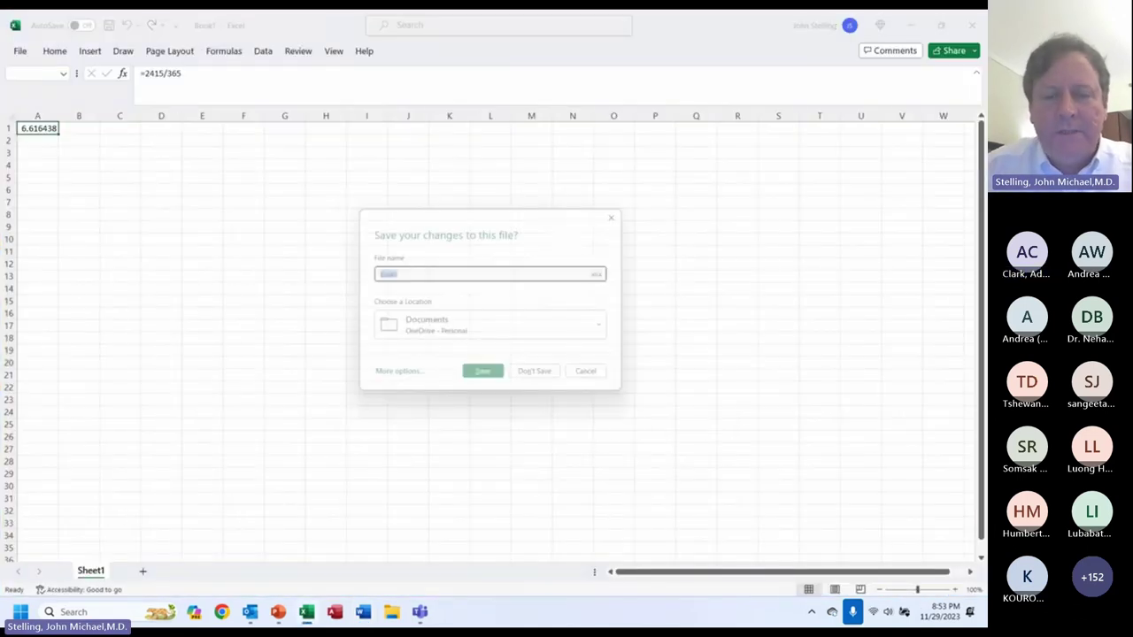
key("Escape")
Step: Switch to the Outlook message titled Whonet webinar series and close it
key("alt+Tab")
key("alt+Tab")
key("alt+Tab")
key("alt+Tab")
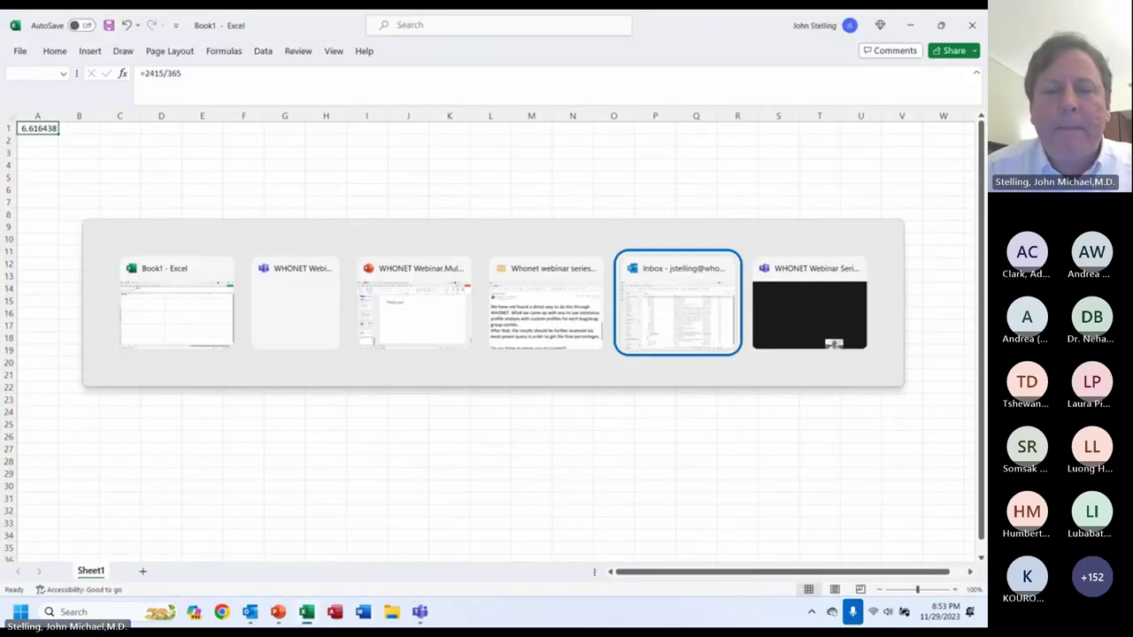
key("alt+shift+Tab")
key("Escape")
Step: Switch to PowerPoint, start the slide show from the beginning, and advance to the WHONET Webinar series slide
key("alt+Tab")
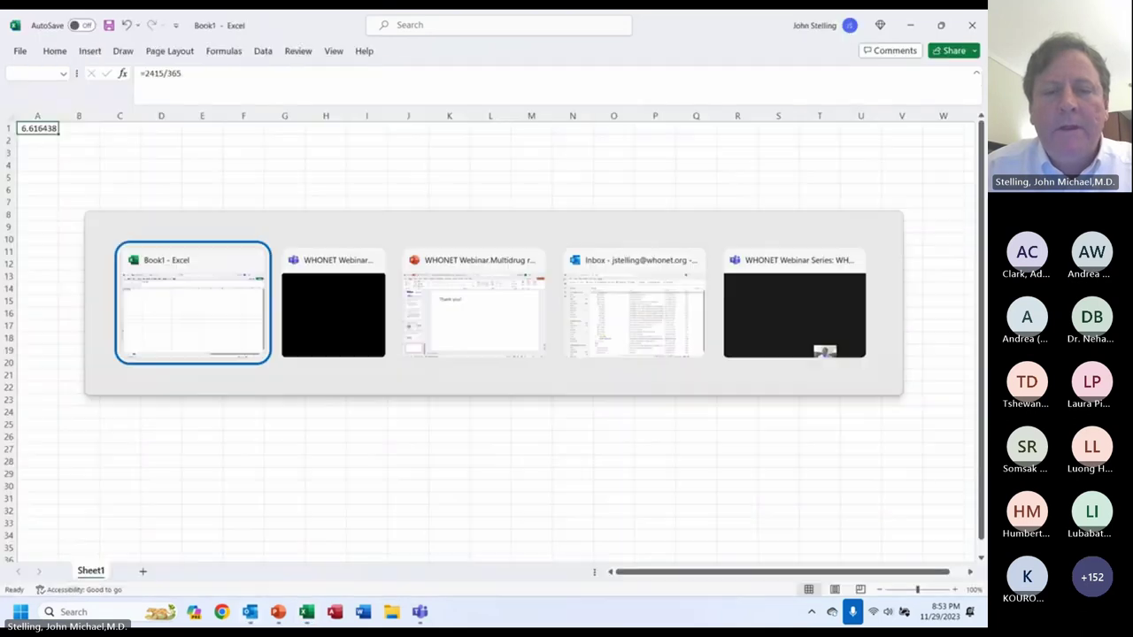
key("alt+Tab")
key("alt+Tab")
key("F5")
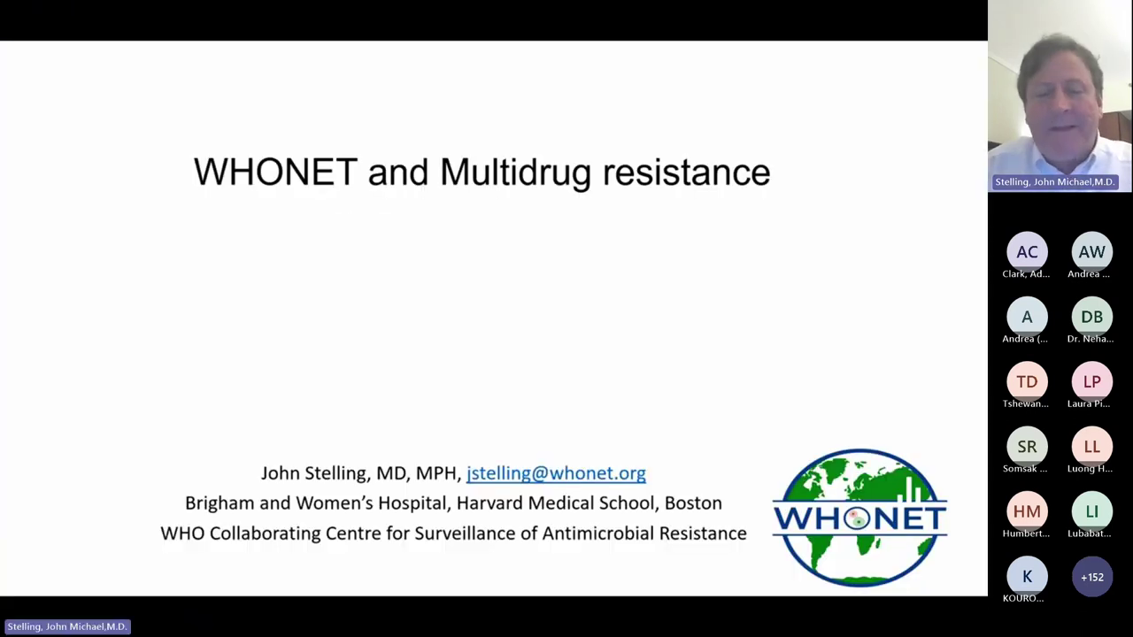
key("Right")
key("Right")
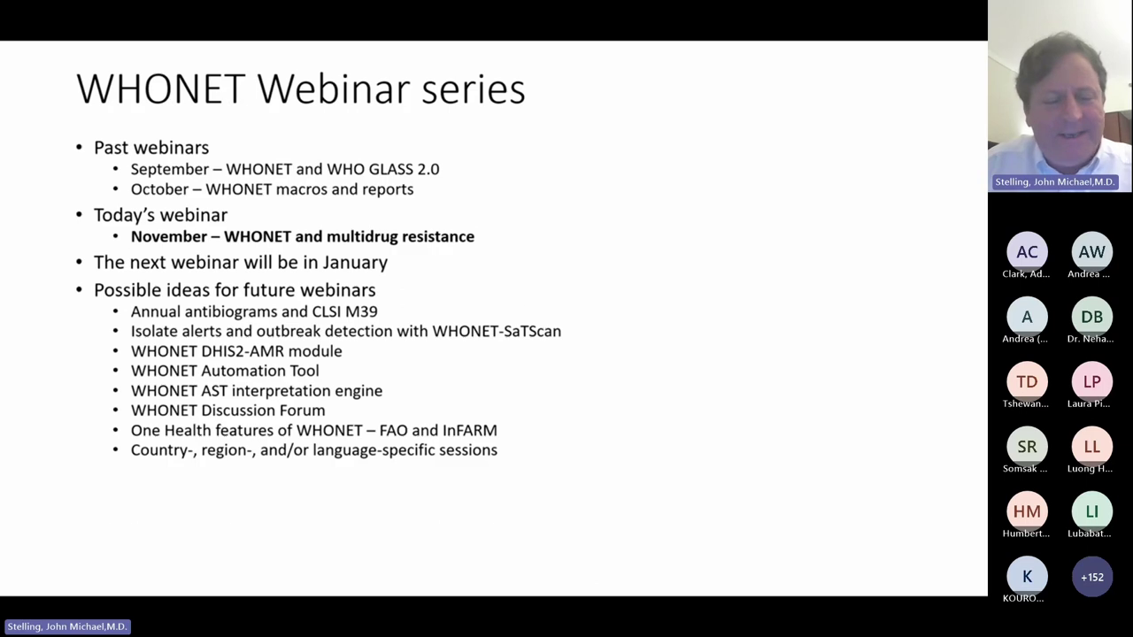
Step: Present the slides on resistance phenotypes for CRE-Klebsiella pneumoniae in the Philippines and MRSA in Japan, and end the slide show
key("Right")
key("Right")
key("Right")
key("Right")
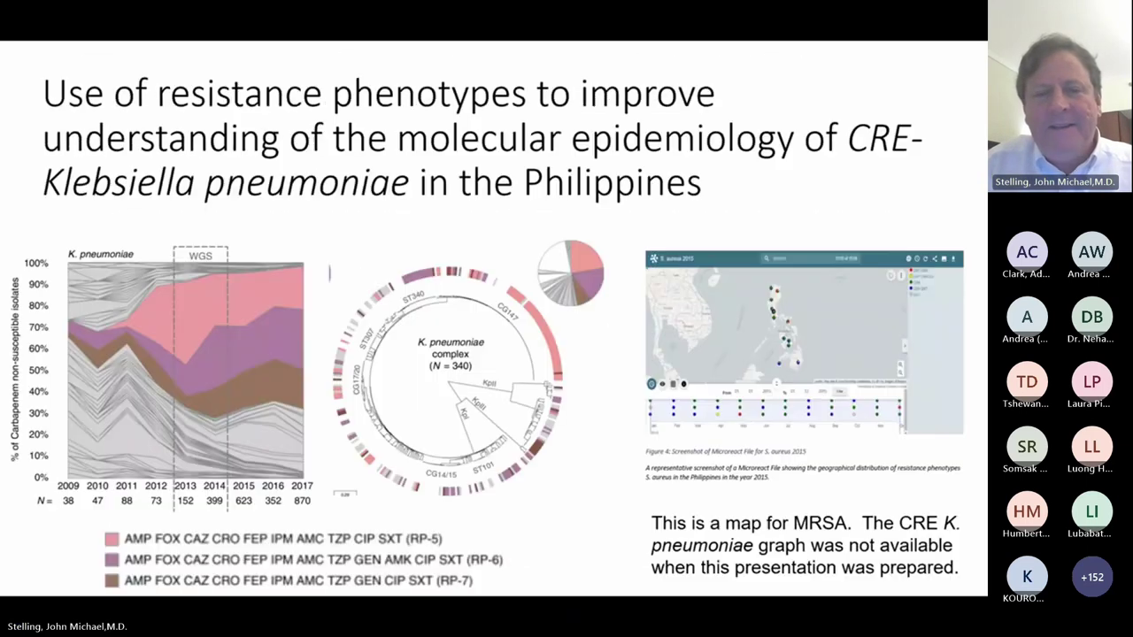
key("Escape")
key("Page_Up")
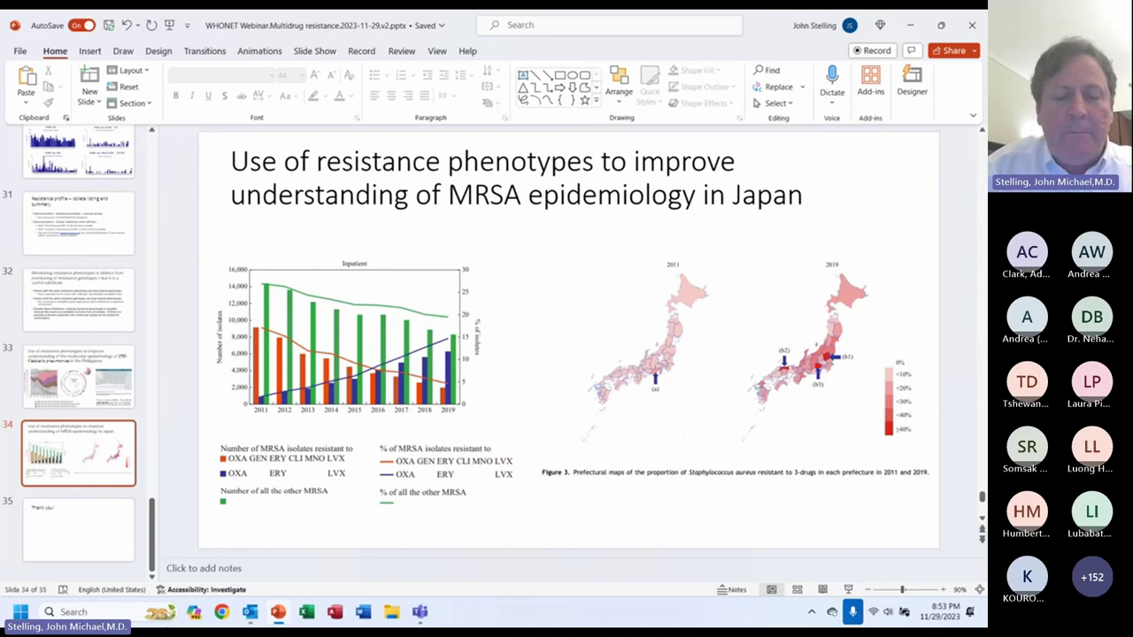
Step: Switch to Chrome and open the PubMed home page
left_click(221, 611)
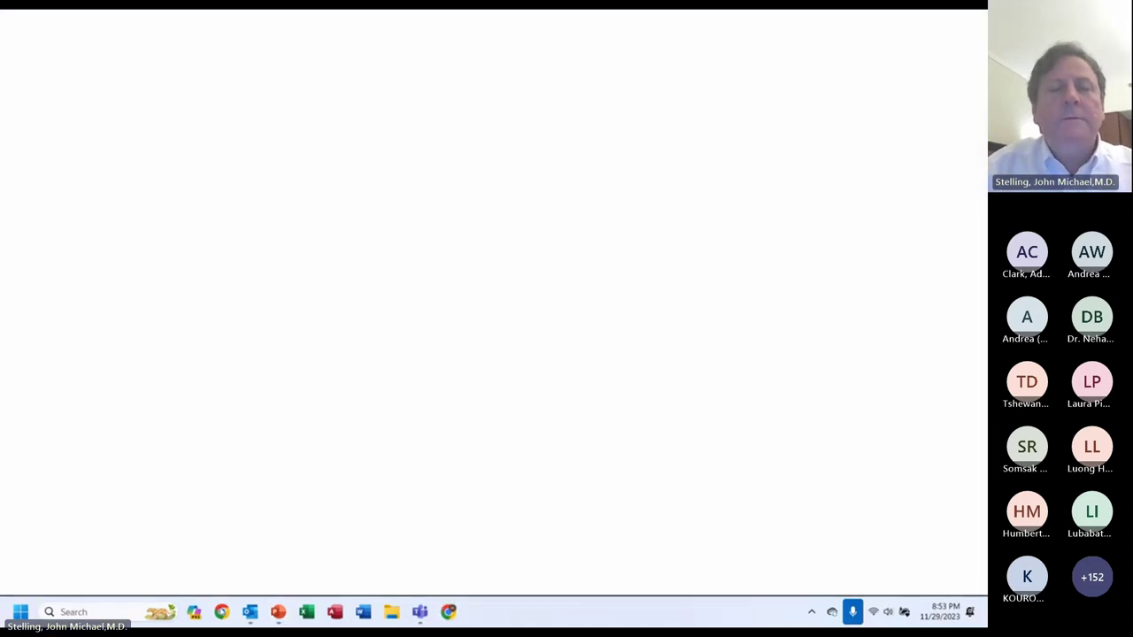
type("pub")
key("Return")
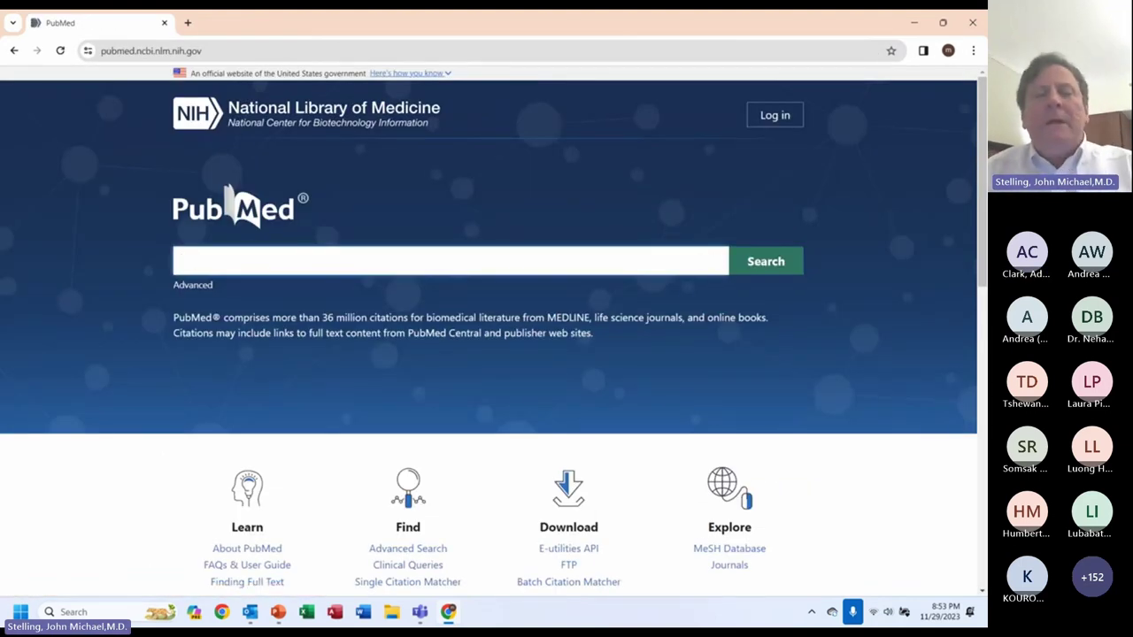
Step: Search PubMed for the presenter's surname with antimicrobial resistance and look over the first results
type("stelling")
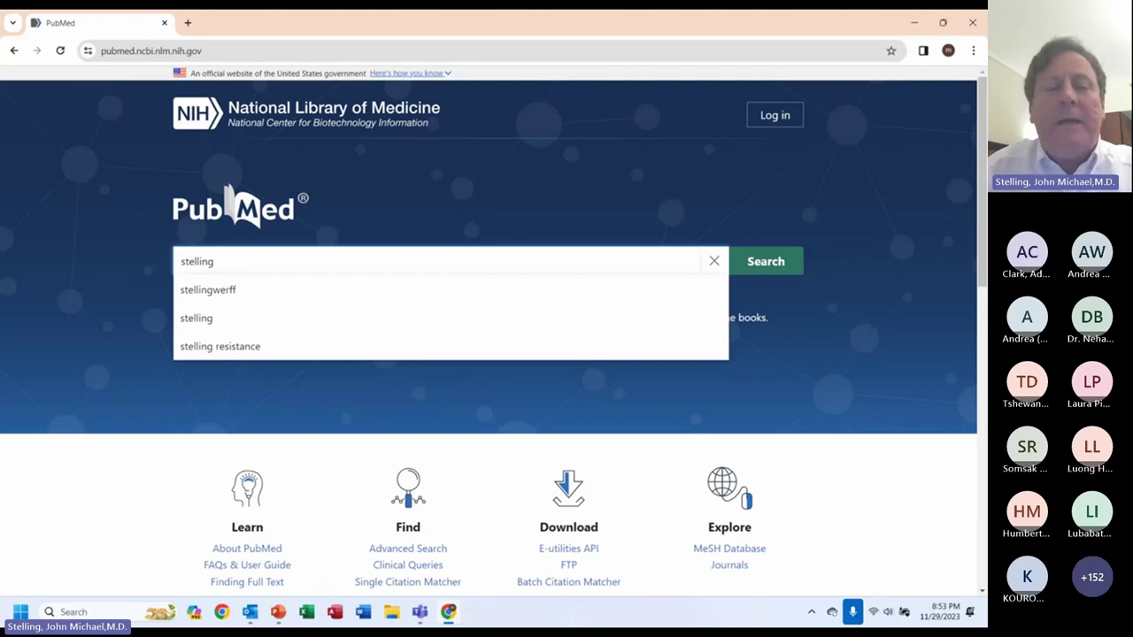
type("antimicrobial ressitan")
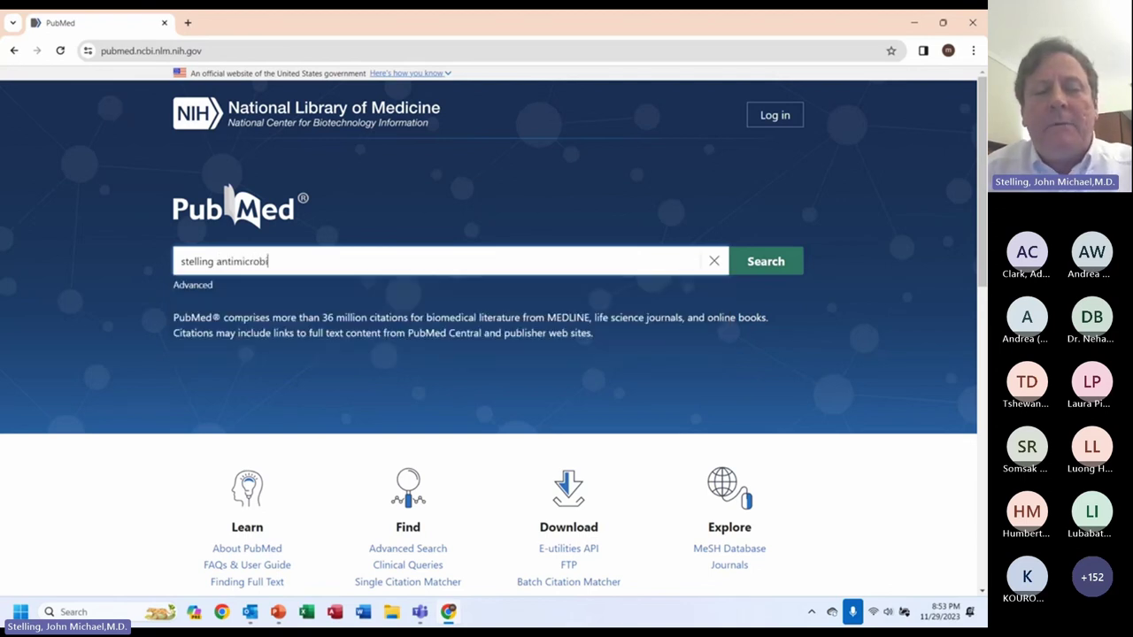
key("BackSpace")
key("BackSpace")
key("BackSpace")
key("BackSpace")
key("BackSpace")
type("istance")
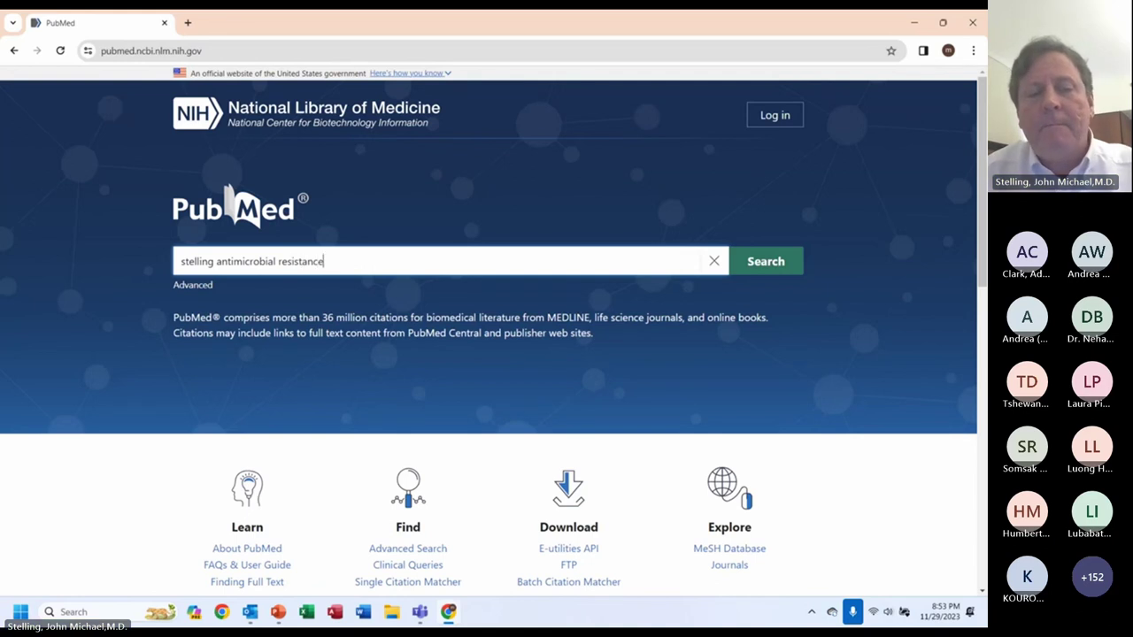
key("Return")
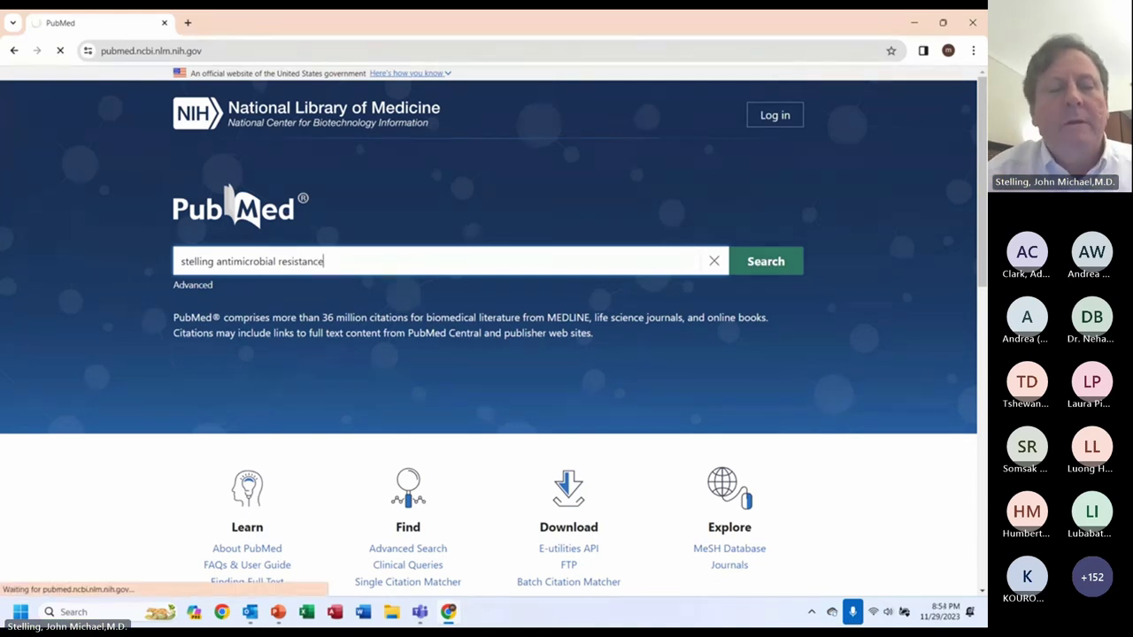
scroll(494, 350, "down", 2)
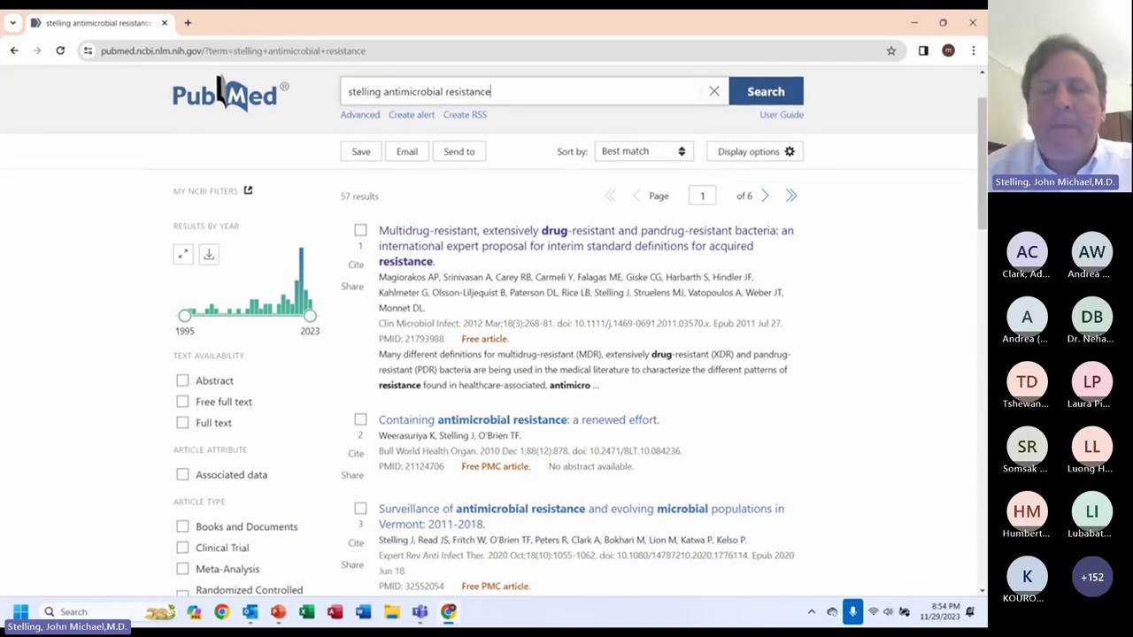
Step: Add outbreak to the PubMed search terms and rerun the search
scroll(490, 199, "up", 2)
type("outbreak")
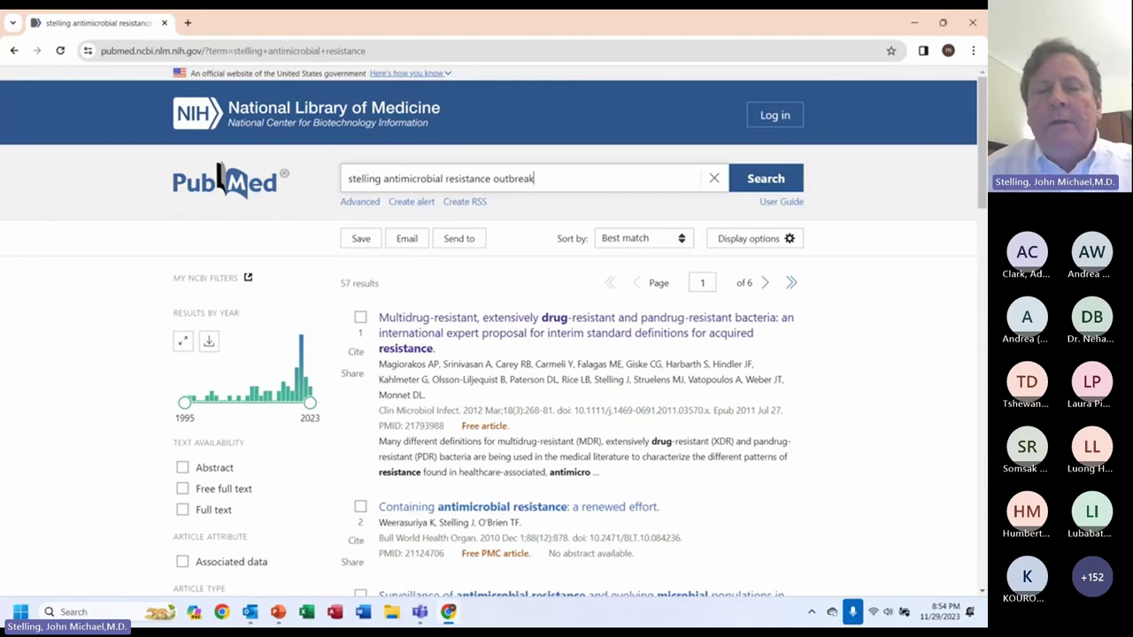
key("Return")
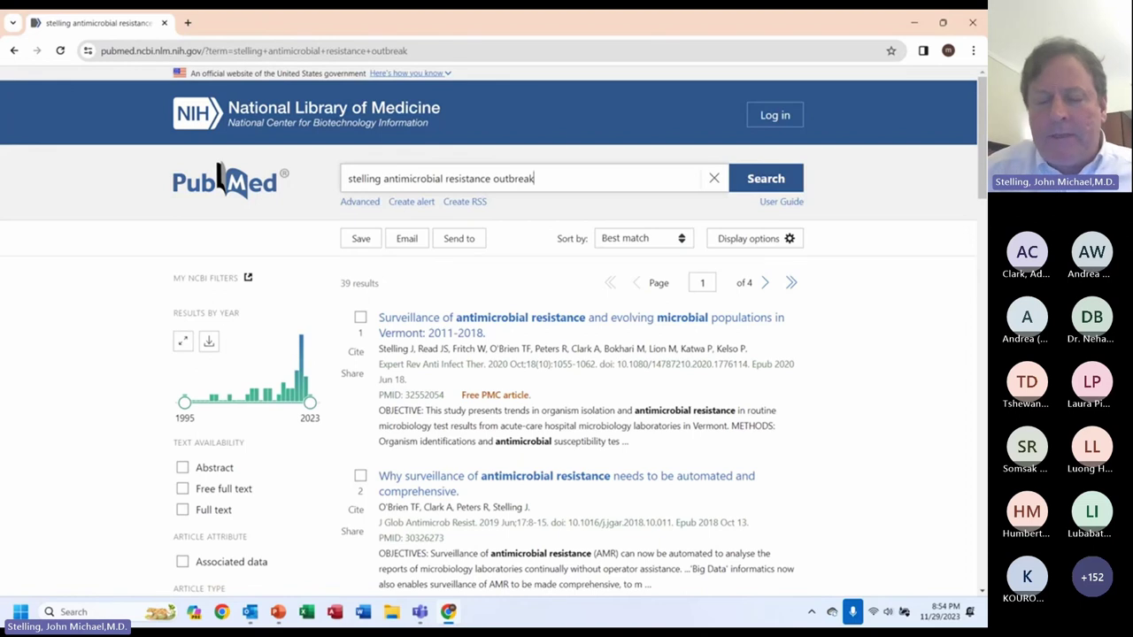
Step: Replace outbreak with satscan in the PubMed search terms and rerun the search
key("ctrl+shift+Left")
type("sat")
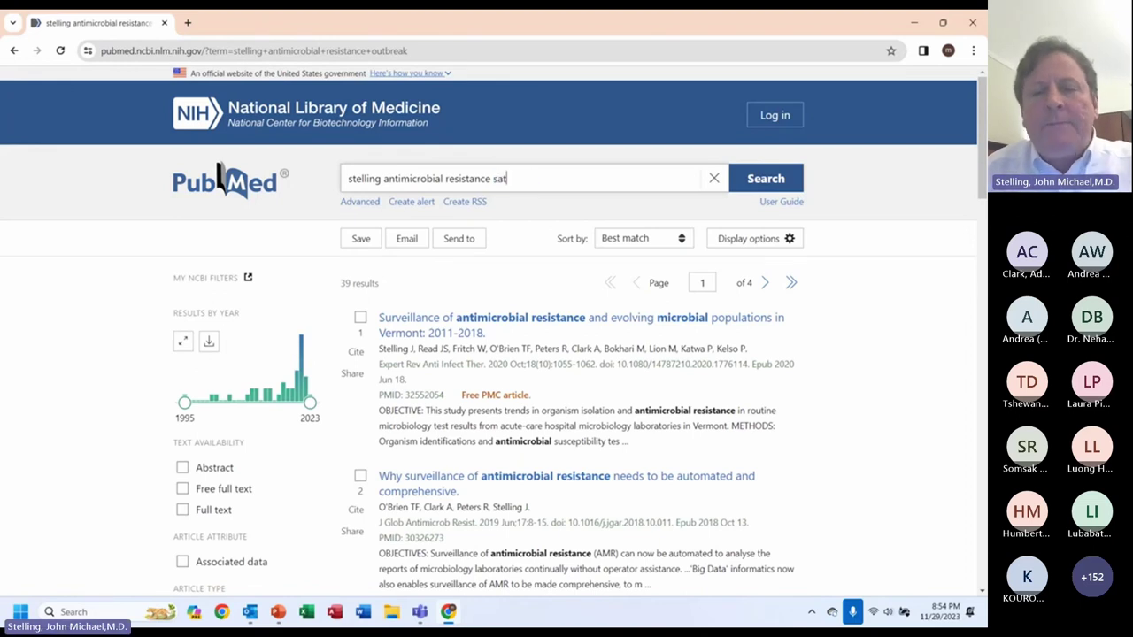
type("scan")
key("Return")
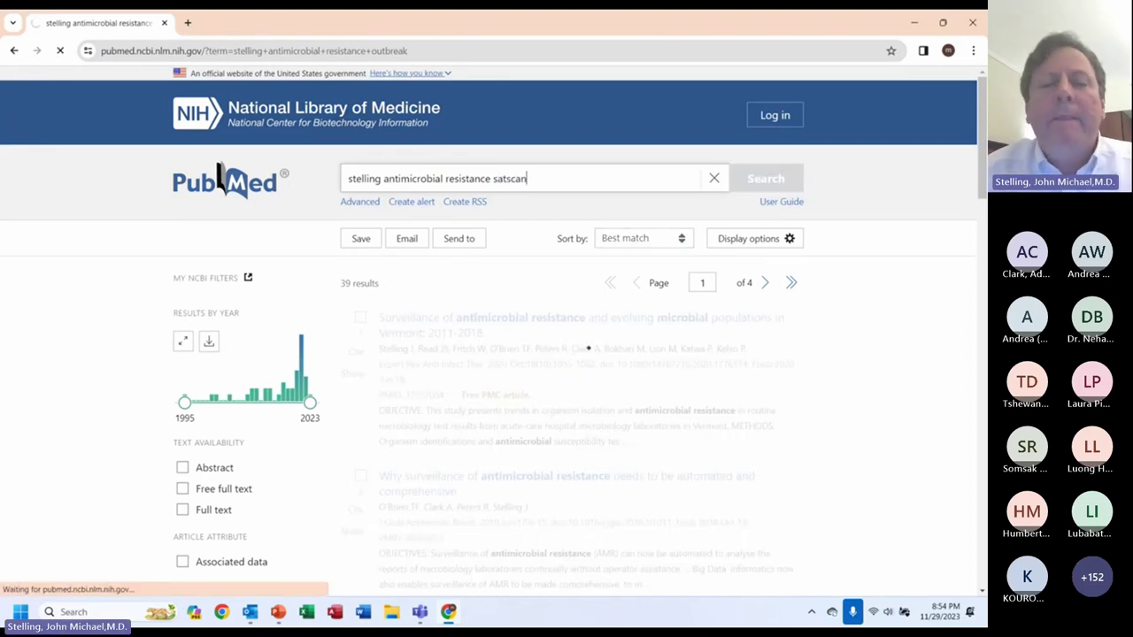
Step: Examine the titles and abstracts of the articles on WHONET-SaTScan and automated outbreak detection down to the last result
scroll(494, 354, "down", 2)
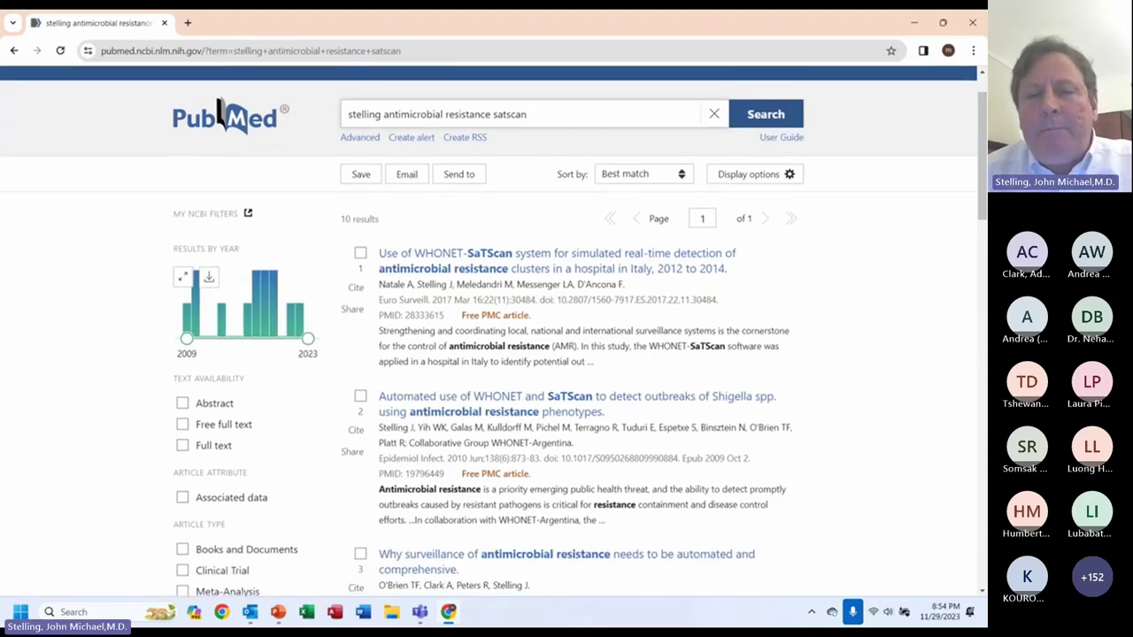
scroll(494, 354, "up", 1)
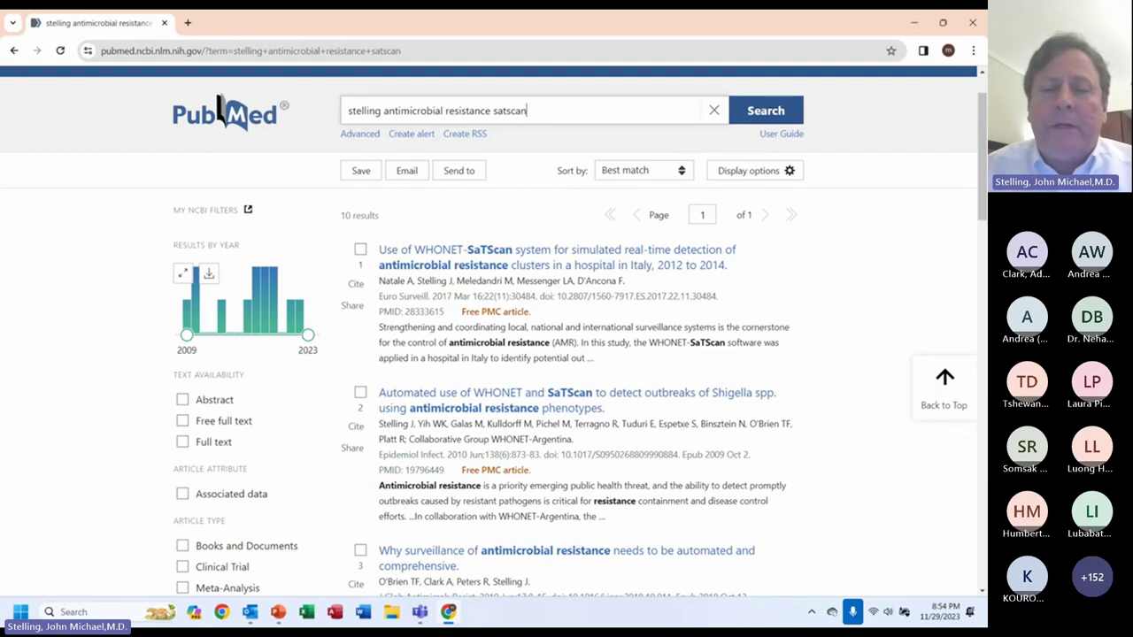
scroll(494, 332, "down", 2)
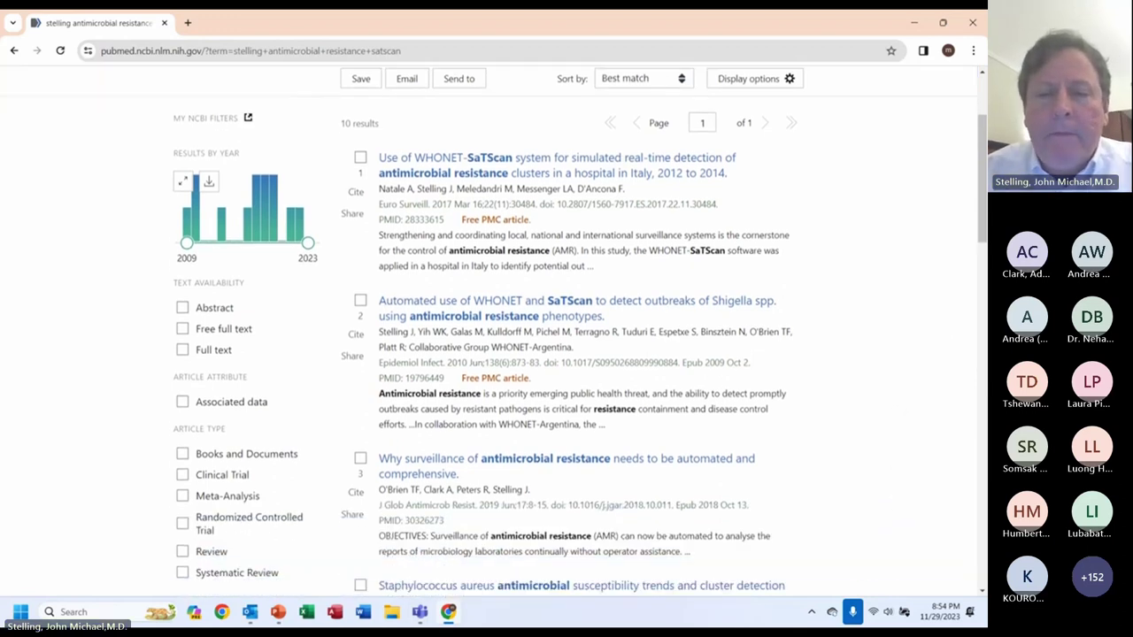
scroll(494, 332, "down", 1)
scroll(580, 332, "down", 2)
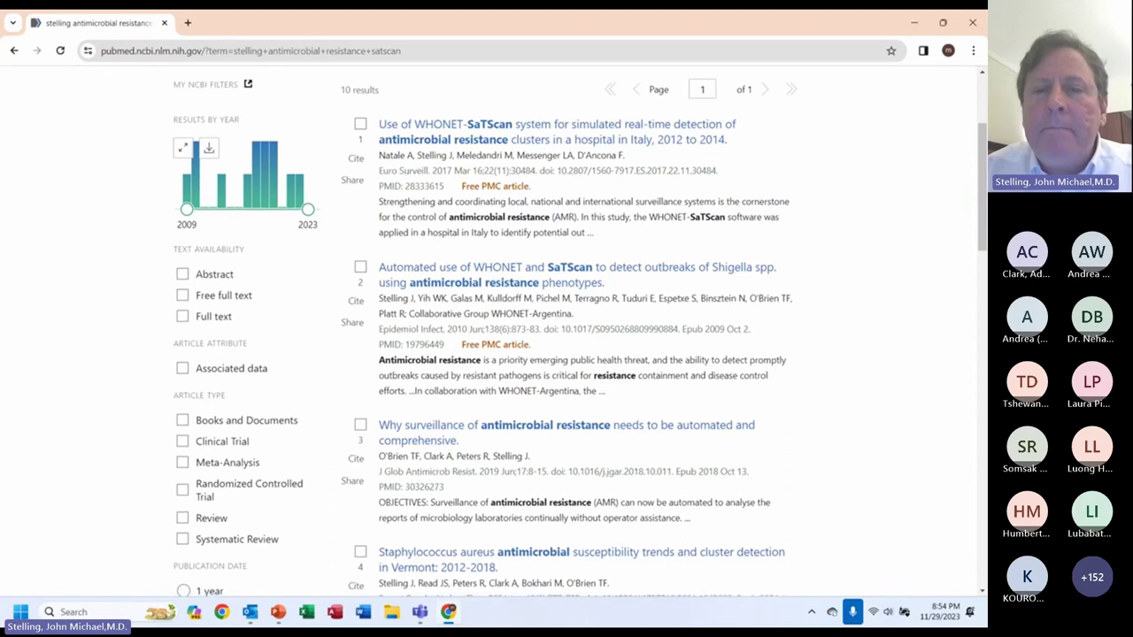
scroll(579, 332, "down", 3)
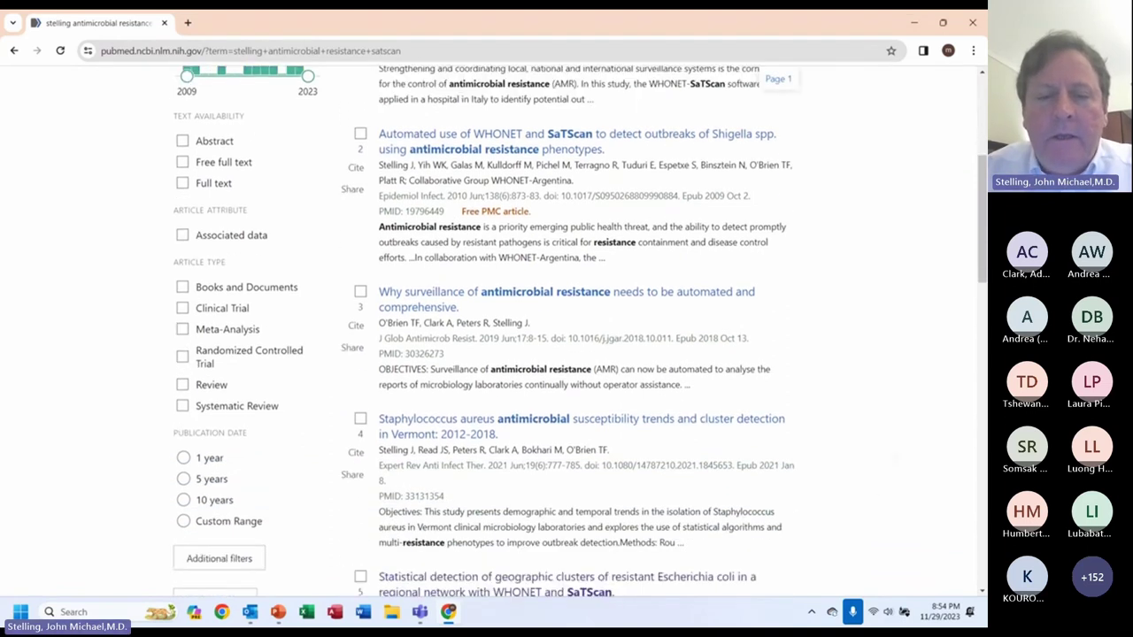
scroll(580, 332, "down", 2)
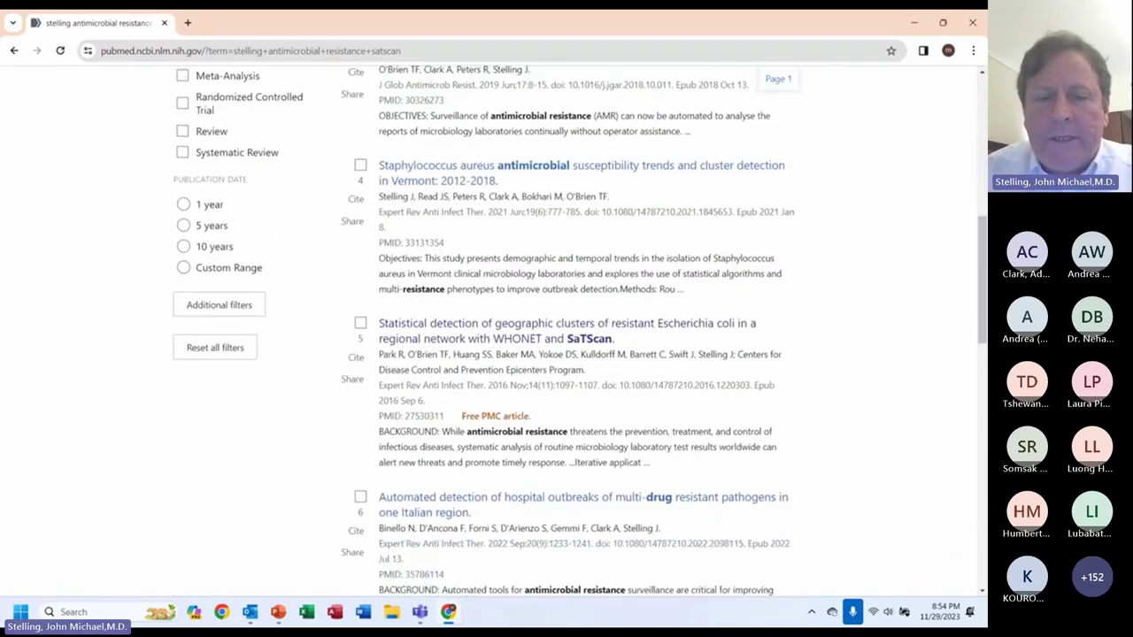
scroll(579, 332, "down", 3)
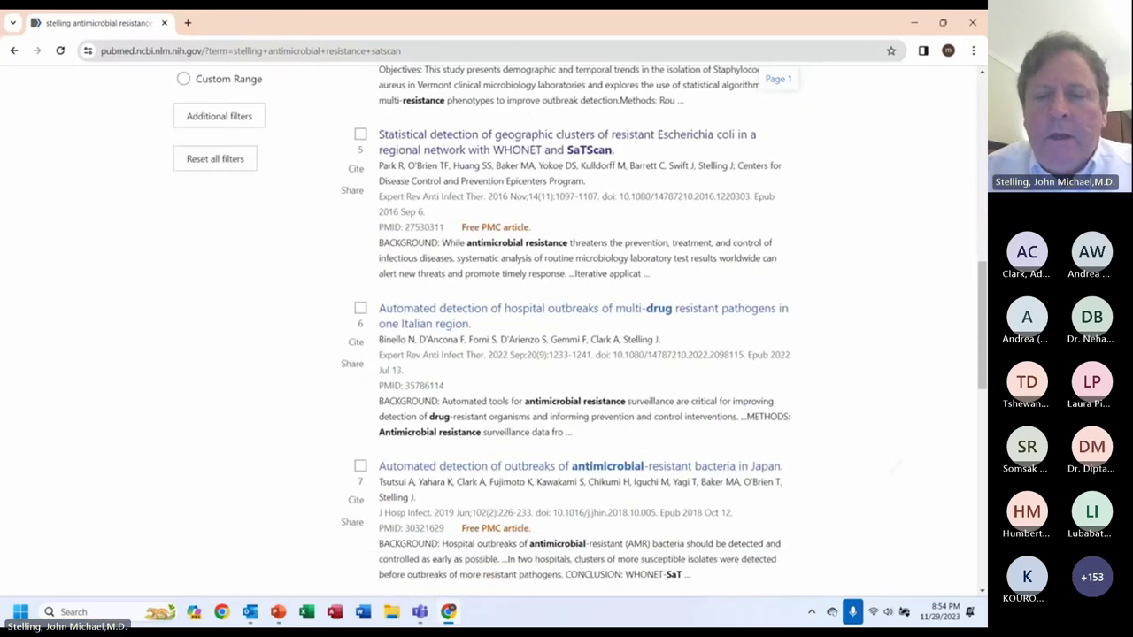
scroll(580, 332, "down", 5)
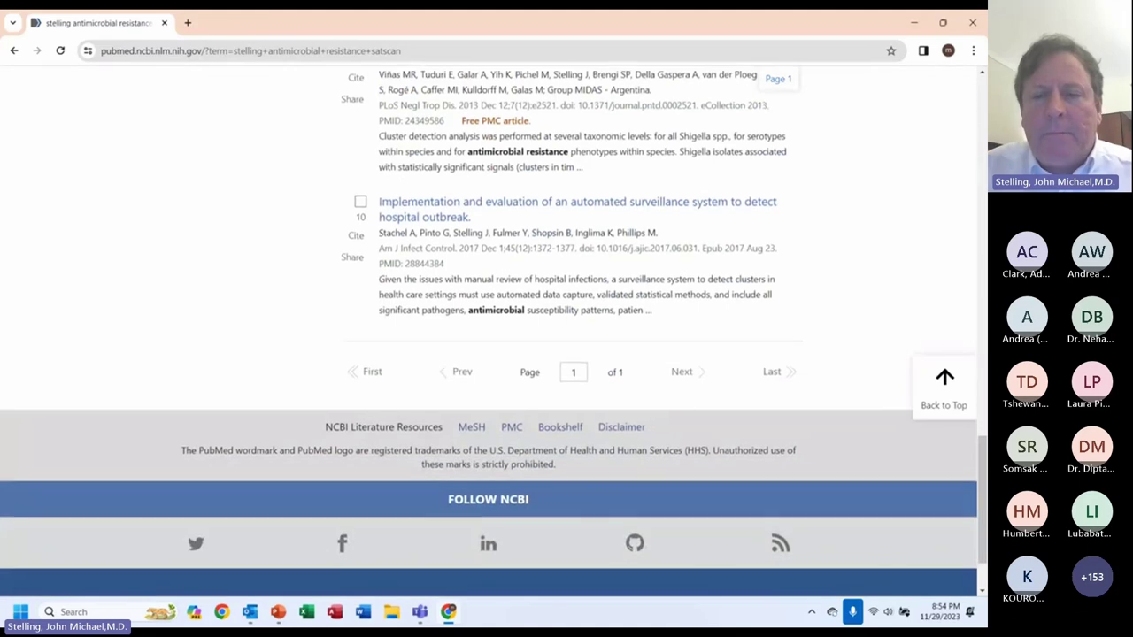
Step: Replace the search terms after the author's surname with biochemical, run the search, and enlarge the results around the first article
scroll(220, 170, "up", 12)
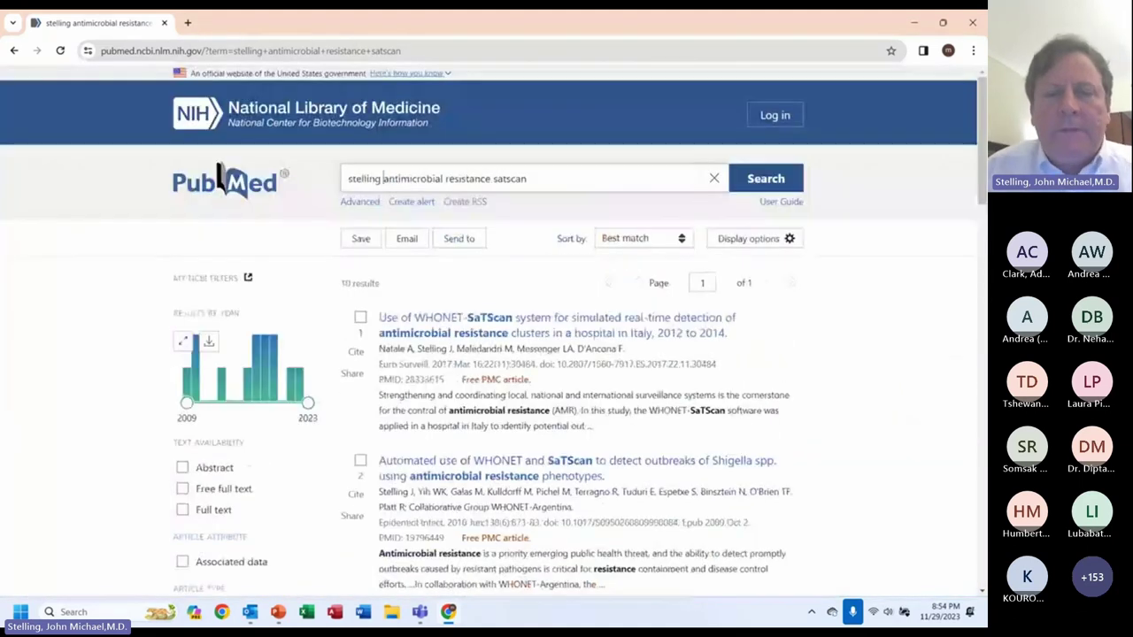
left_click_drag(383, 178, 527, 178)
type("biochemical")
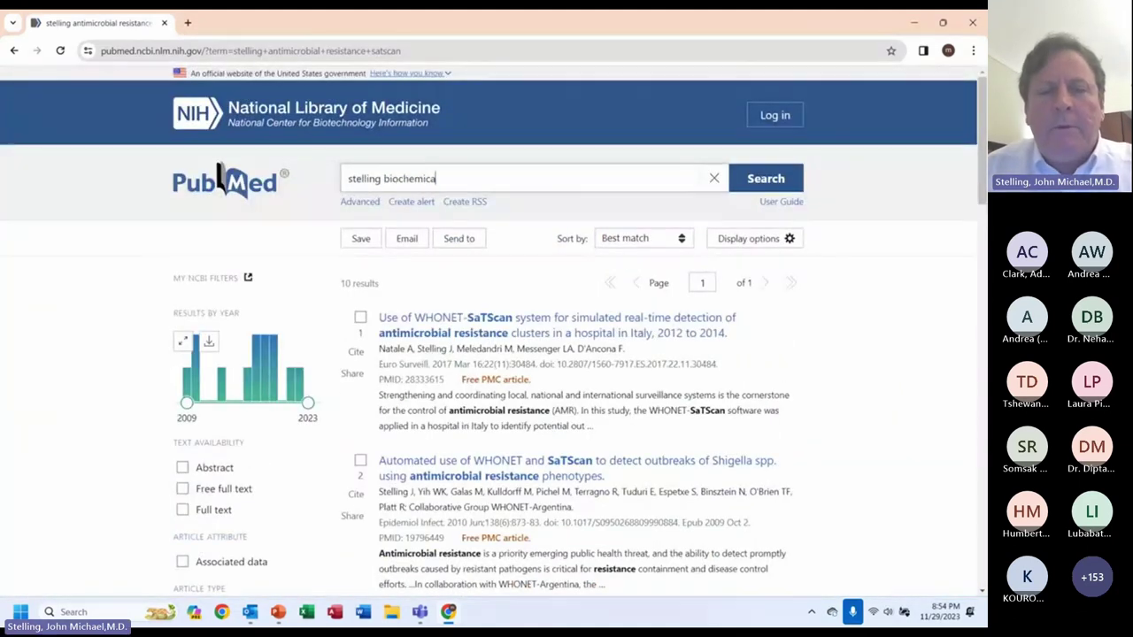
key("Return")
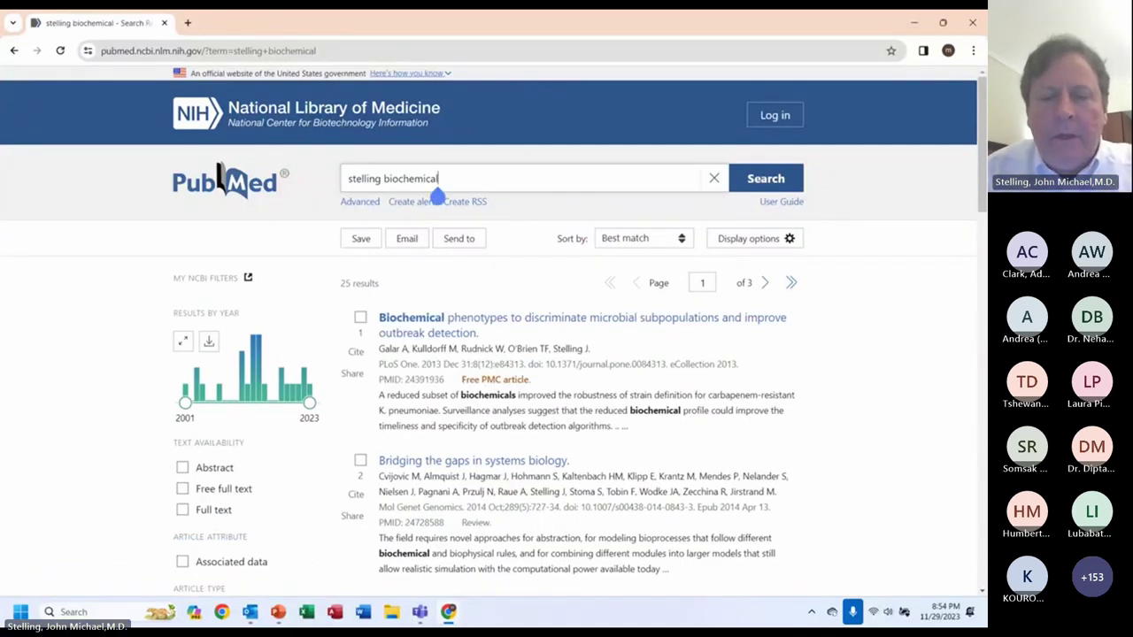
scroll(541, 377, "up", 5)
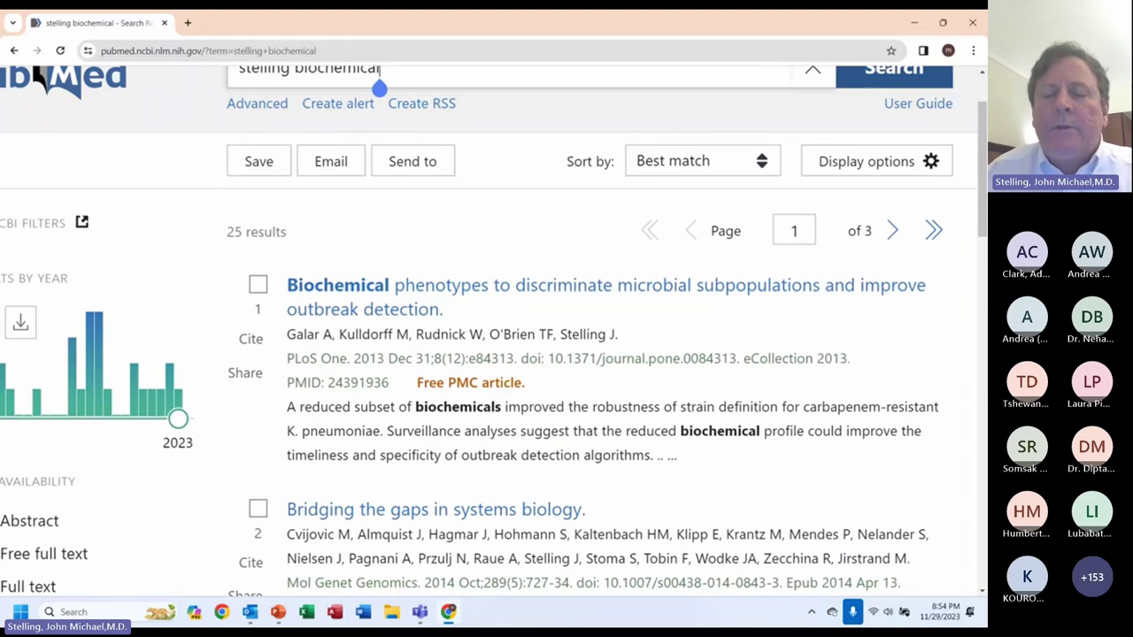
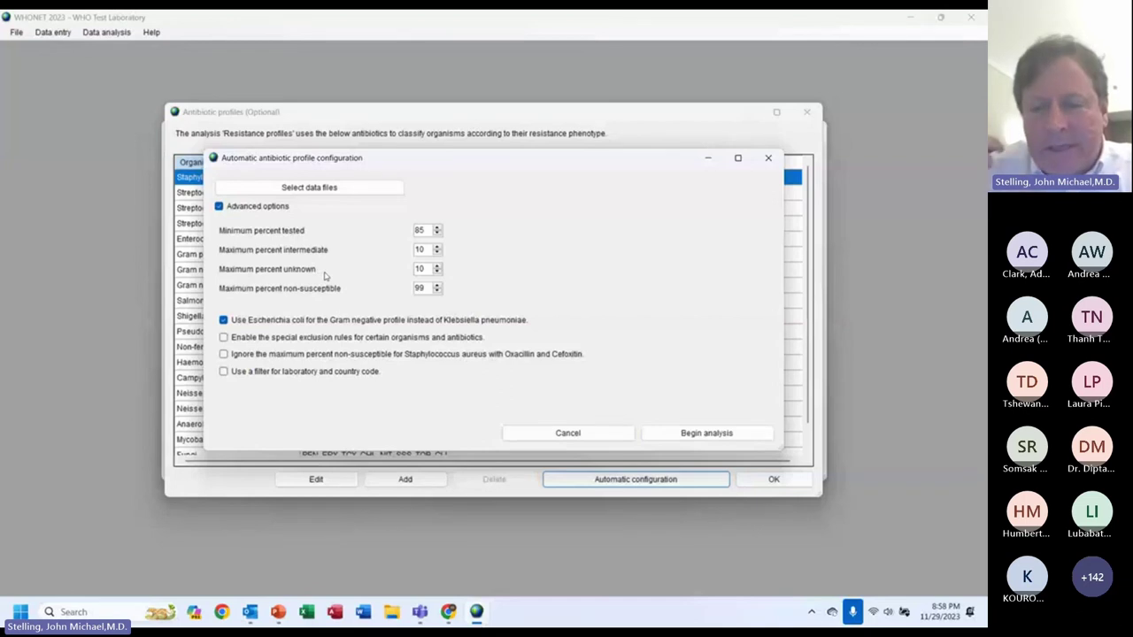
Step: In WHONET's automatic profile configuration, toggle Advanced options off and on, and likewise the Escherichia coli option for the Gram negative profile
left_click(220, 207)
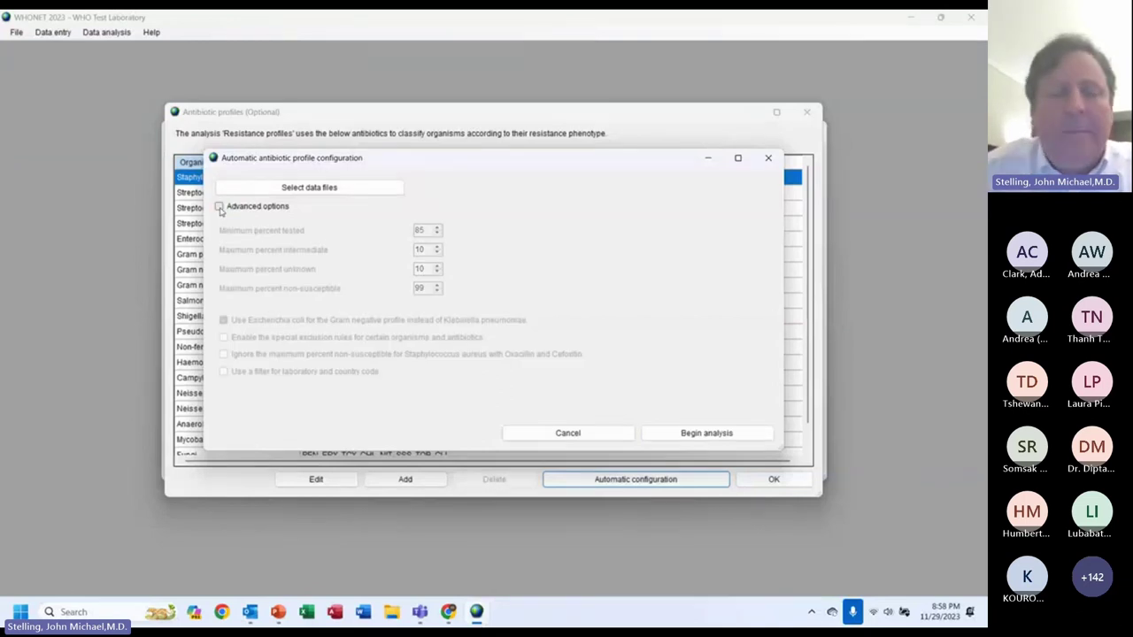
left_click(219, 207)
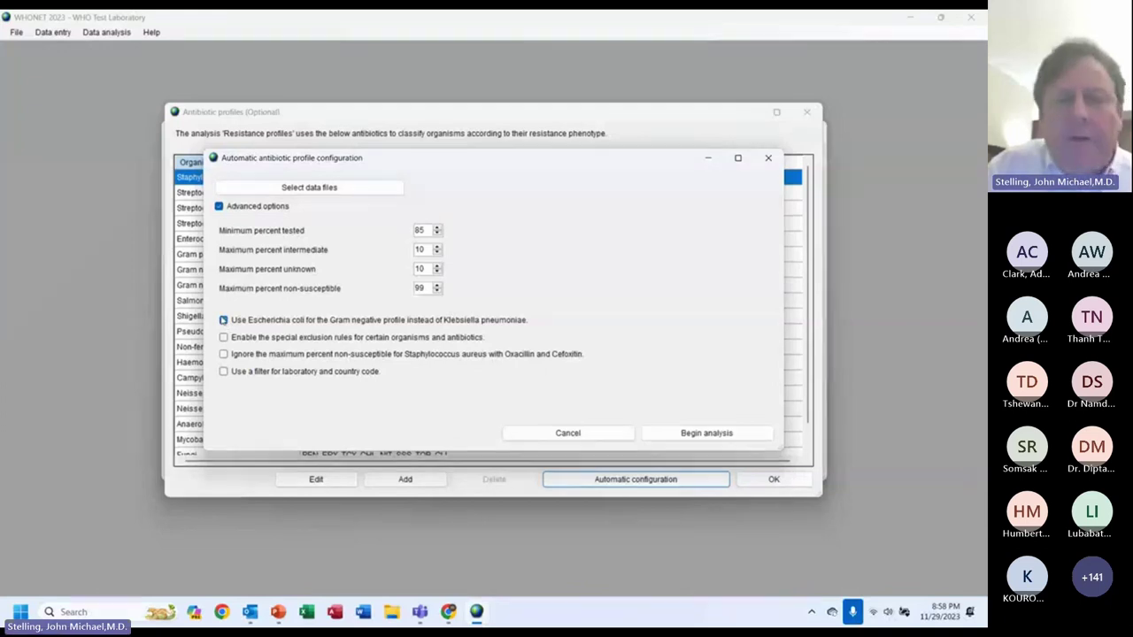
left_click(223, 319)
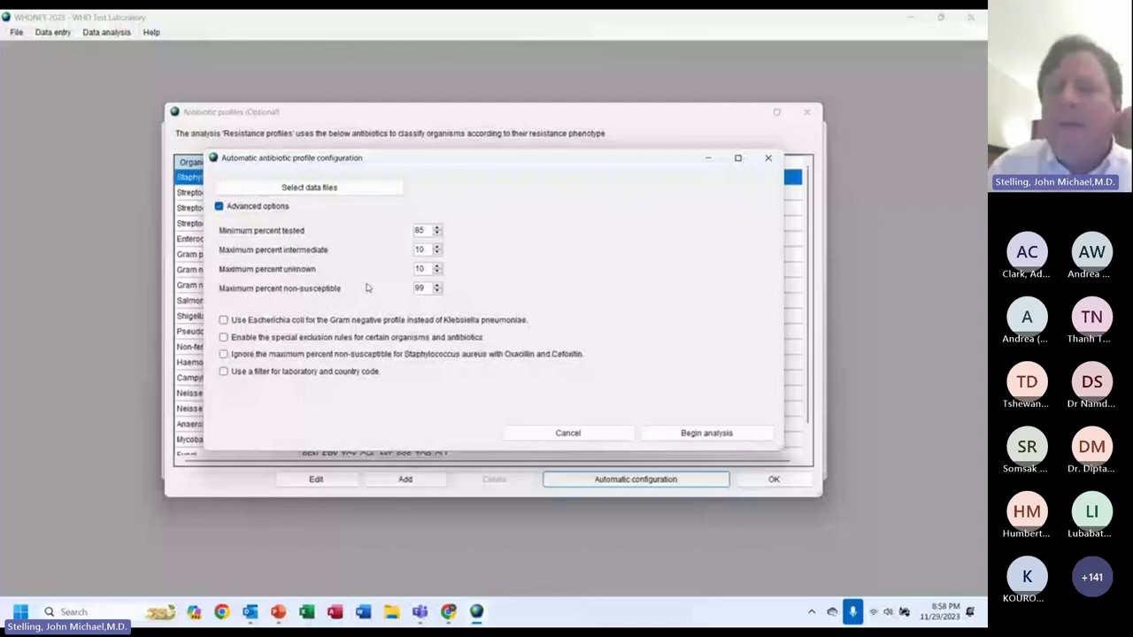
left_click(224, 321)
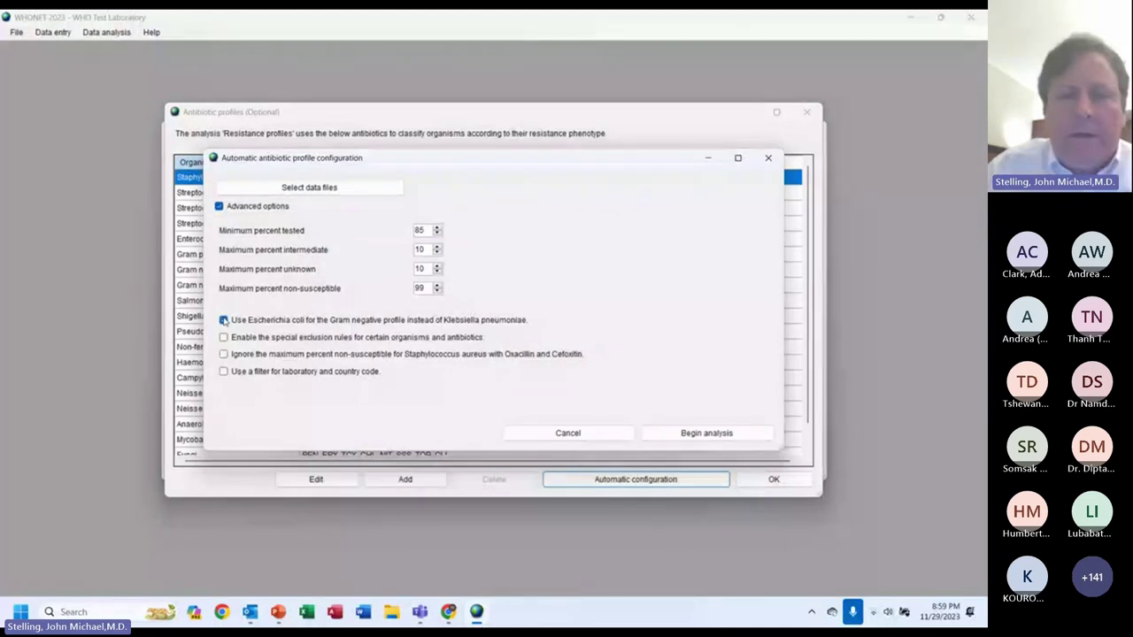
Step: Select the data files, generate the automatic antibiotic profile suggestions, and review the Gram negative and Escherichia coli profiles
left_click(261, 187)
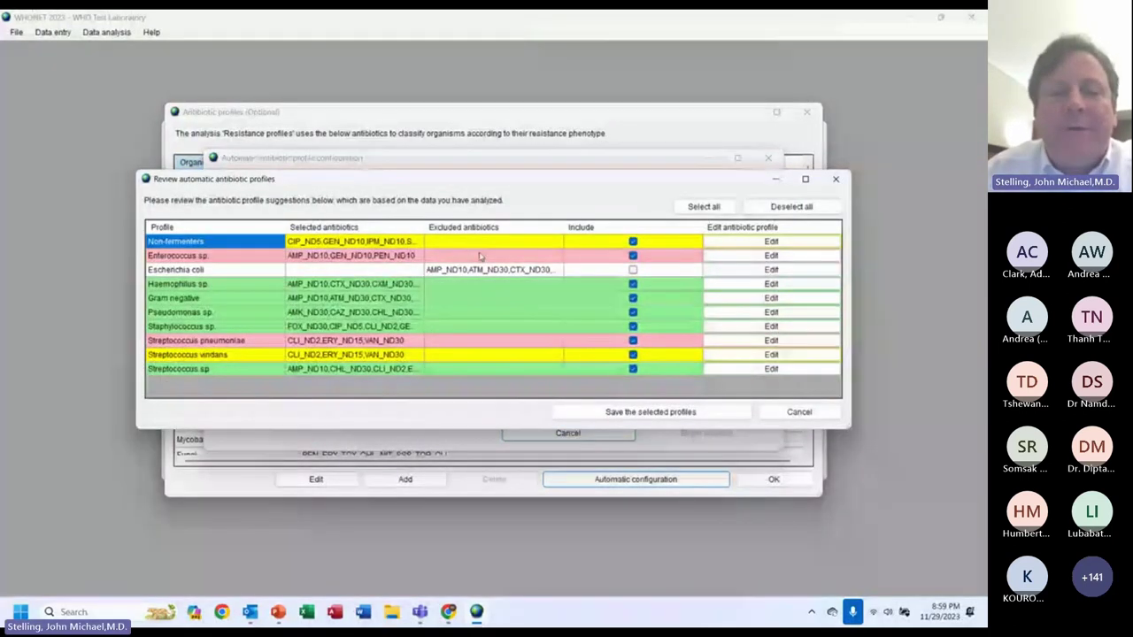
left_click(212, 303)
left_click(203, 273)
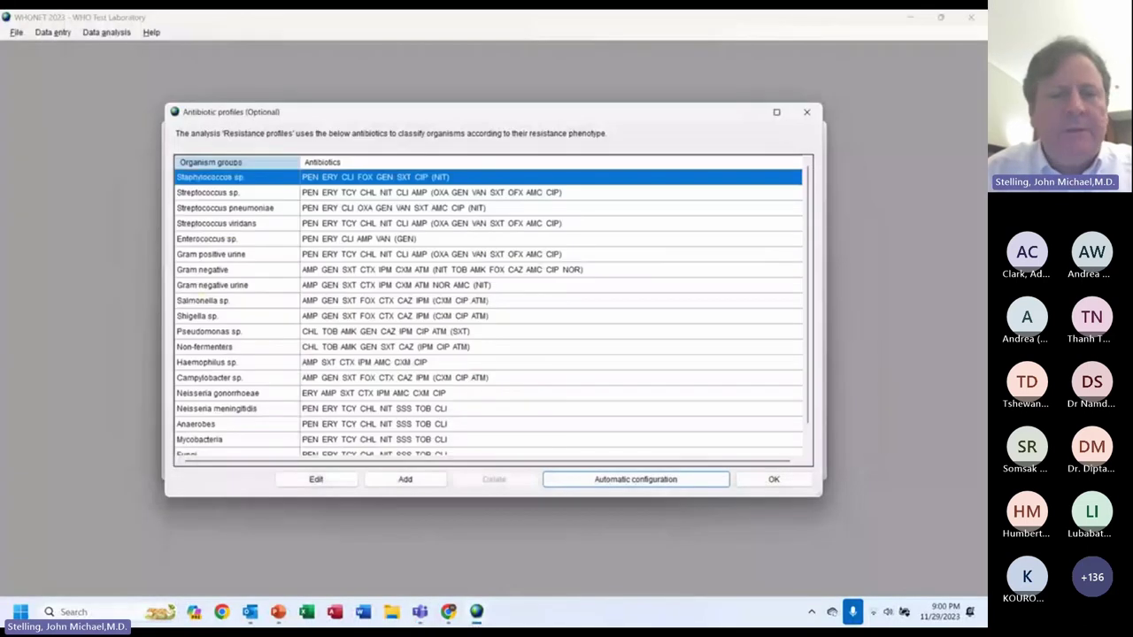
Step: Close the antibiotic profiles, antibiotic configuration and laboratory windows, cancelling the laboratory configuration
key("Escape")
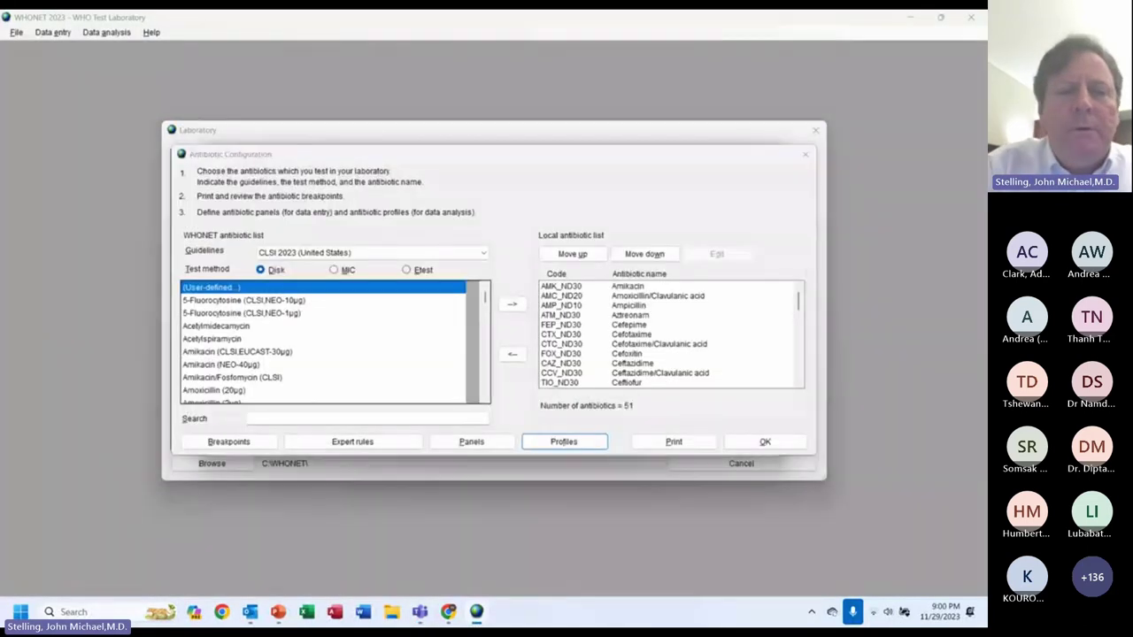
key("Escape")
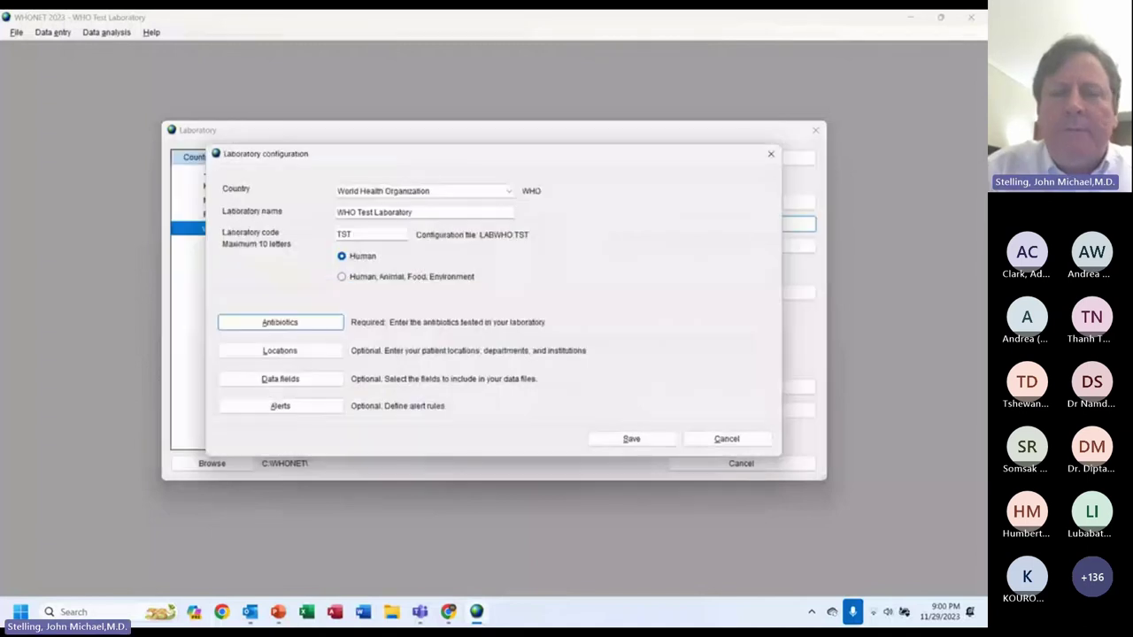
key("Escape")
key("Return")
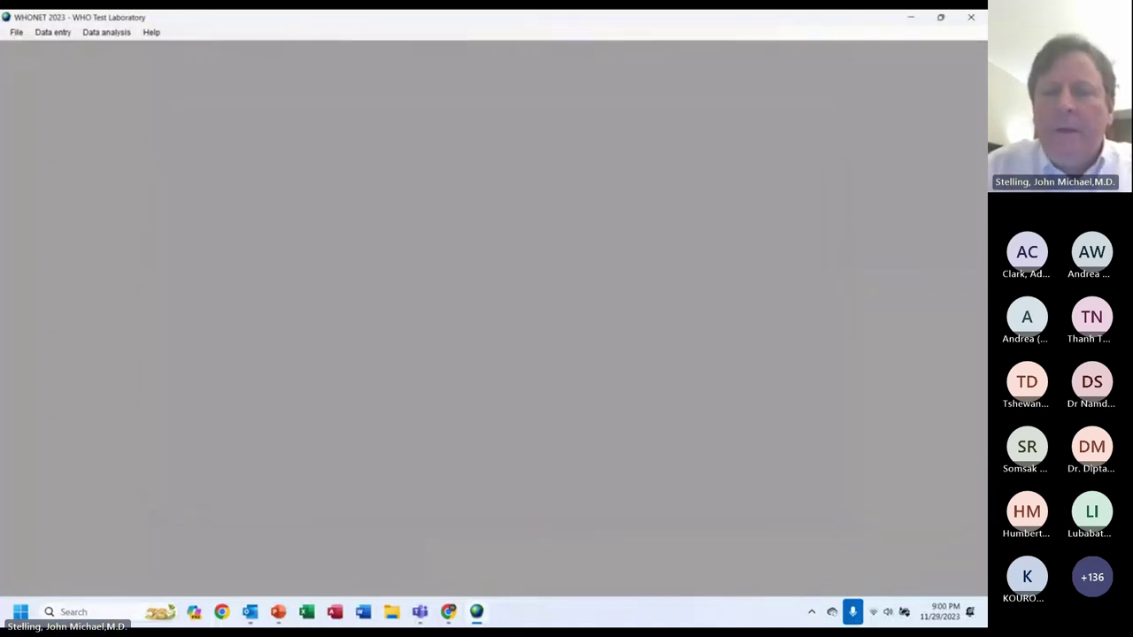
Step: Set up a resistance profiles analysis using the Automatic profile, with specimen date columns grouped by Day
key("alt+a")
key("Return")
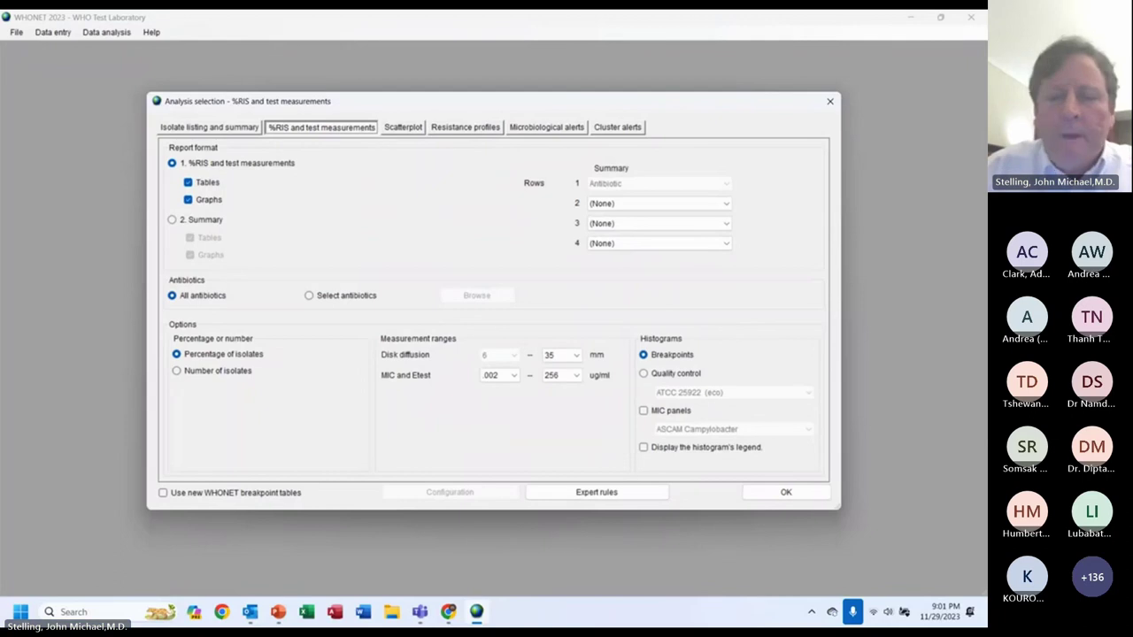
left_click(465, 126)
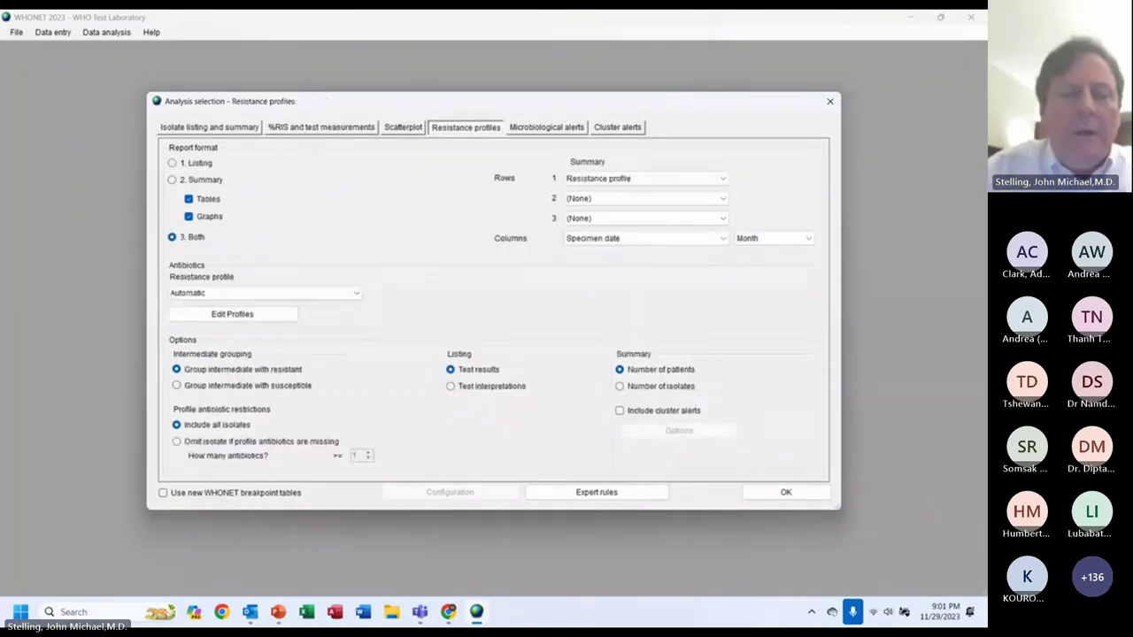
left_click(773, 238)
key("Up")
key("Up")
key("Return")
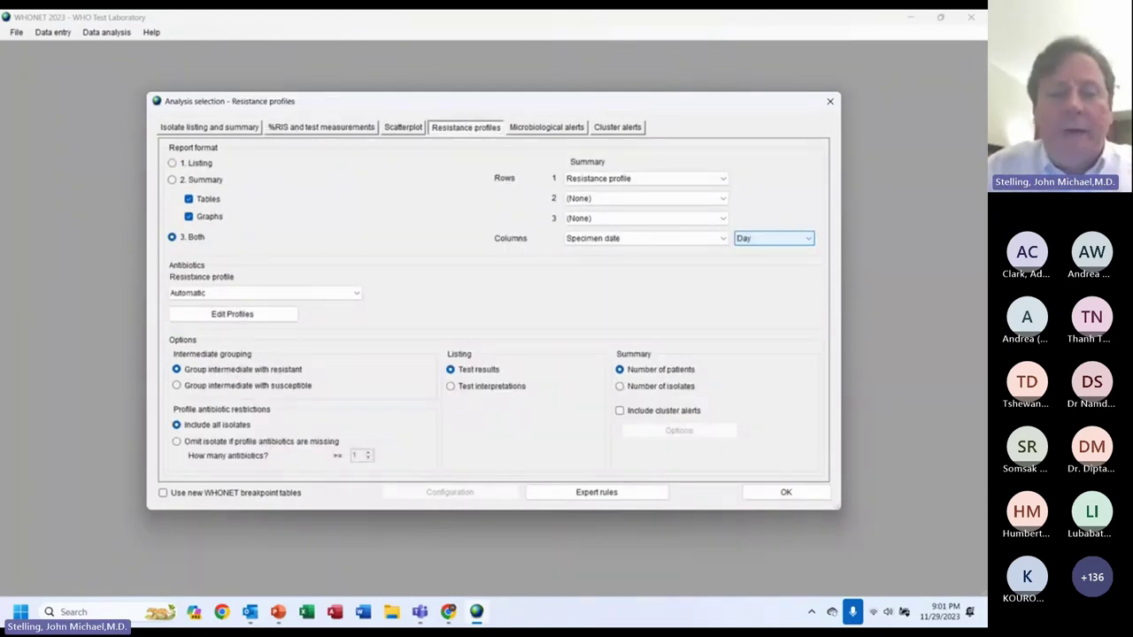
key("Return")
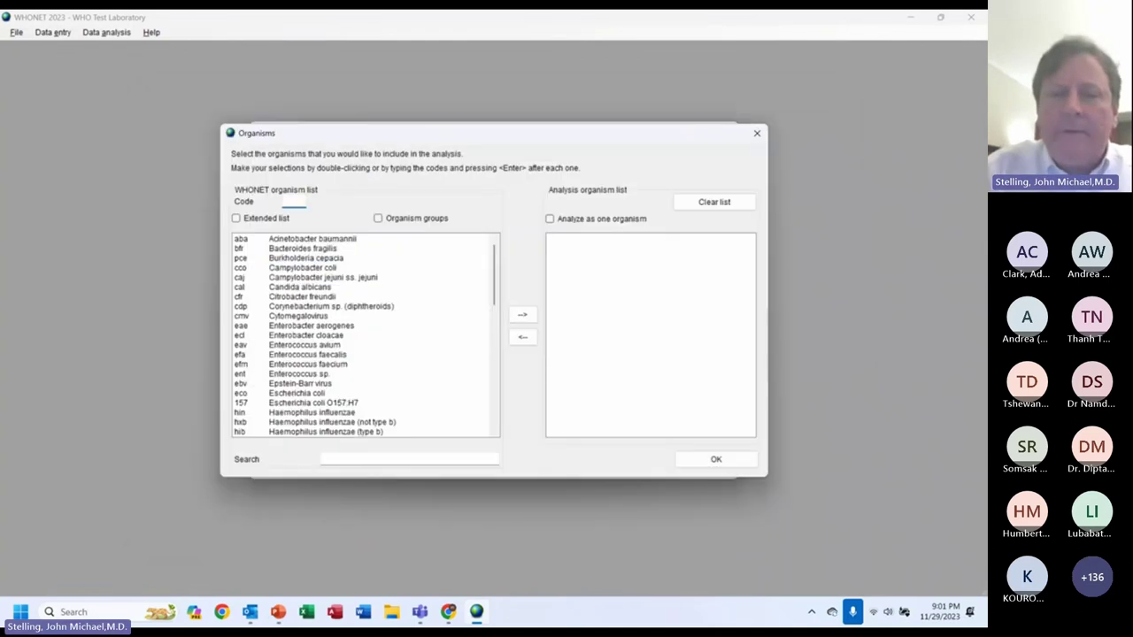
Step: Select Escherichia coli (eco) as the organism and WHO-TST-2000-01.sqlite as the data file, and run the analysis
type("eco")
key("Return")
key("Return")
key("Return")
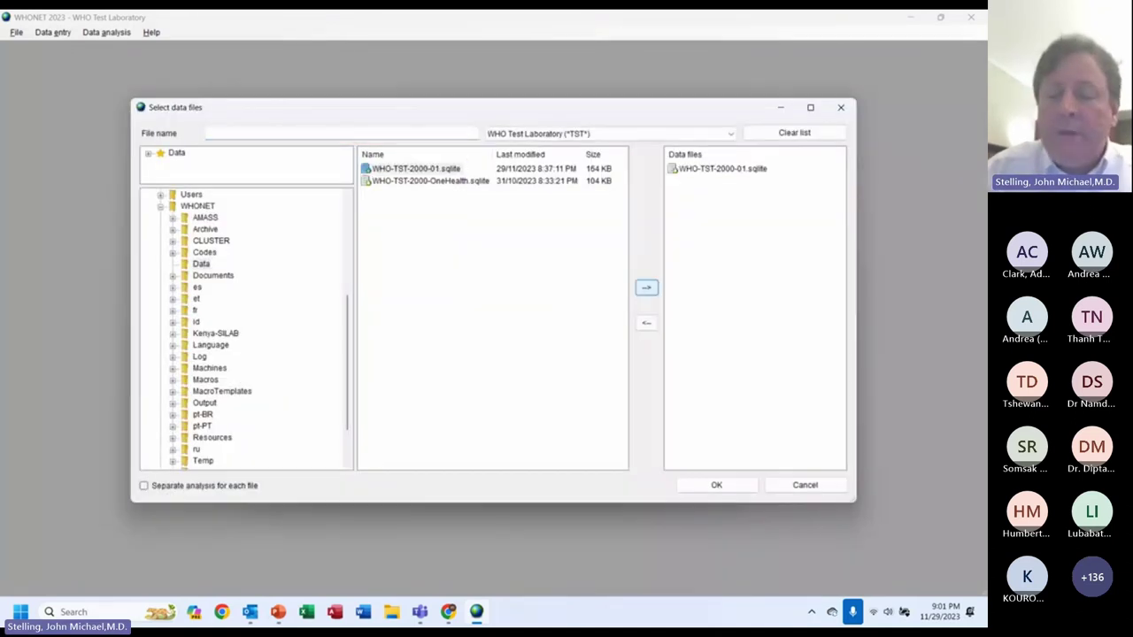
key("Return")
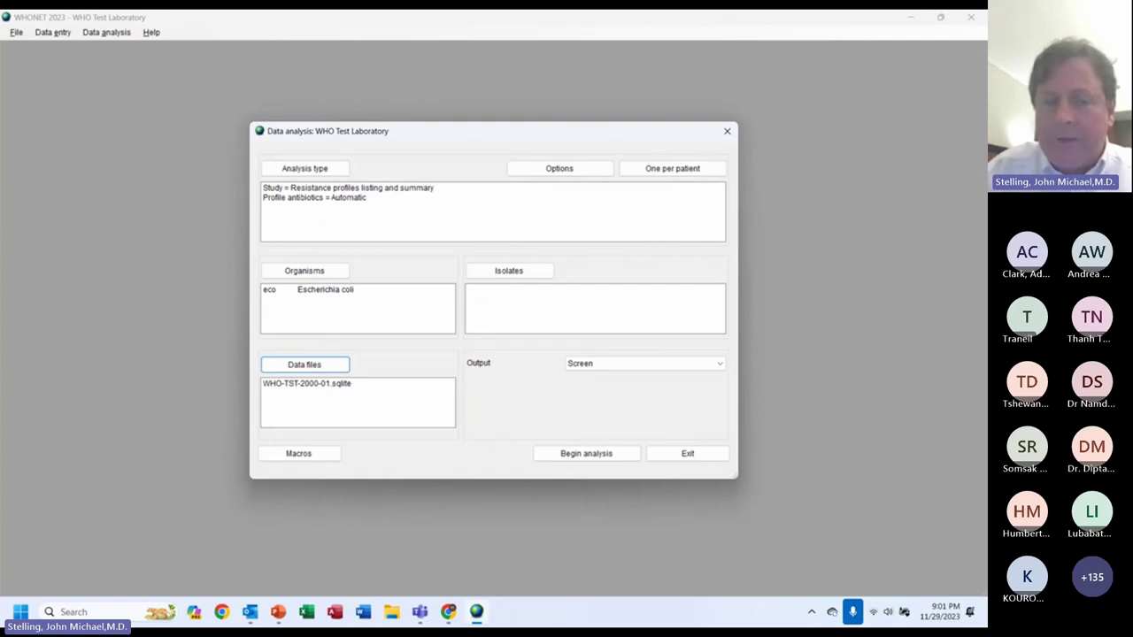
left_click(586, 453)
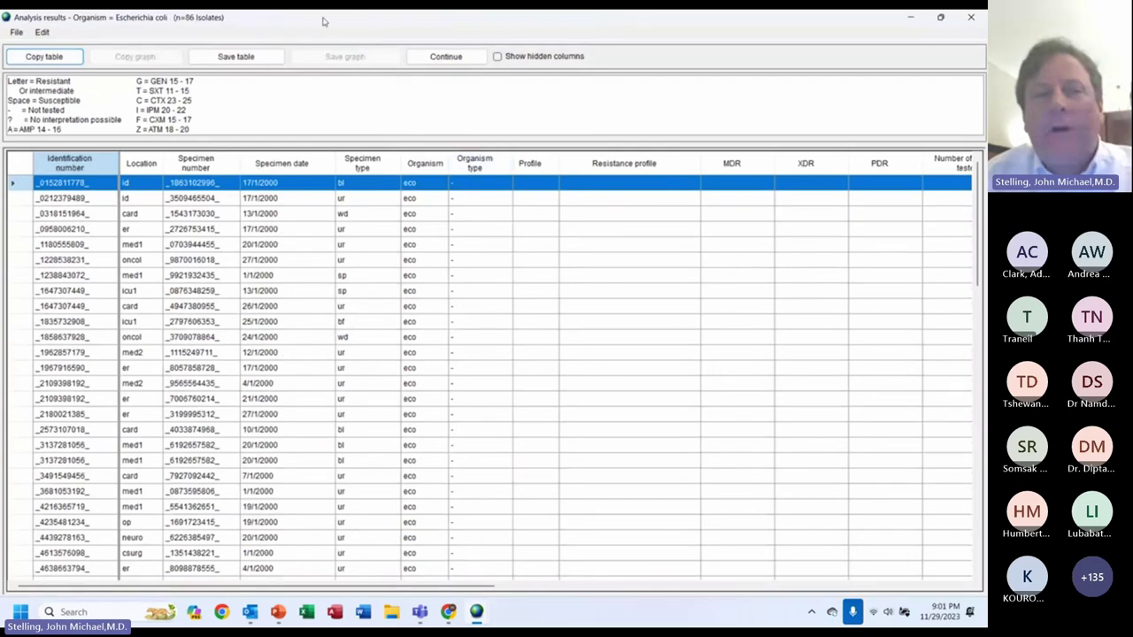
Step: Examine the isolate listing's resistance profile, MDR, XDR and PDR columns down to the untested isolate, and highlight Not tested in the legend
left_click(471, 197)
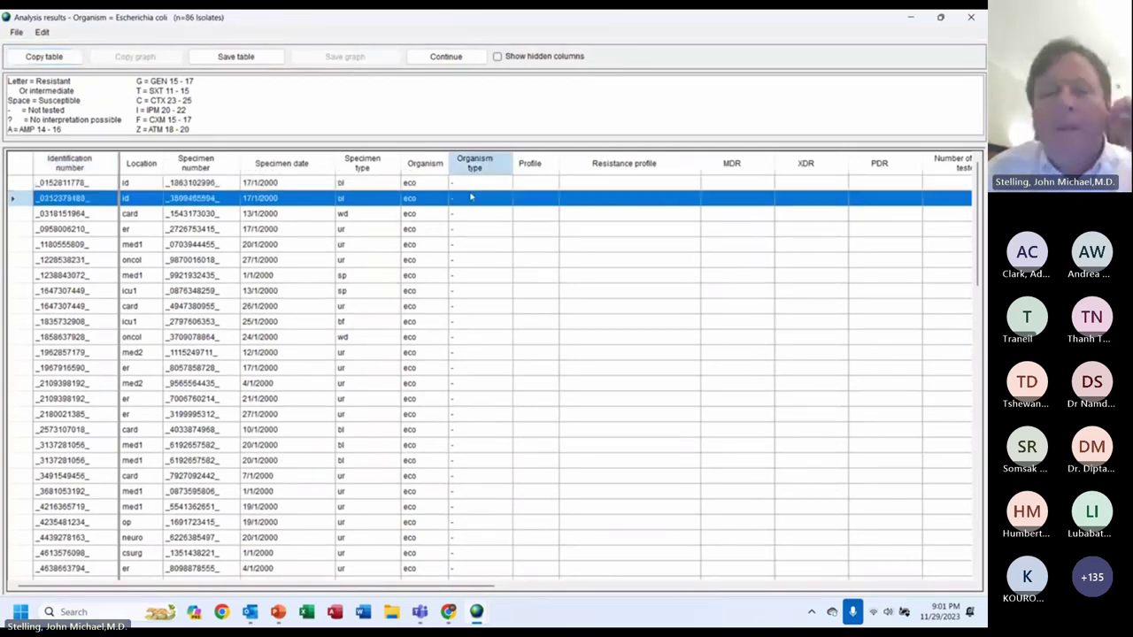
scroll(471, 197, "right", 3)
key("Down")
key("Down")
key("Down")
key("Down")
key("Down")
key("Down")
key("Down")
key("Down")
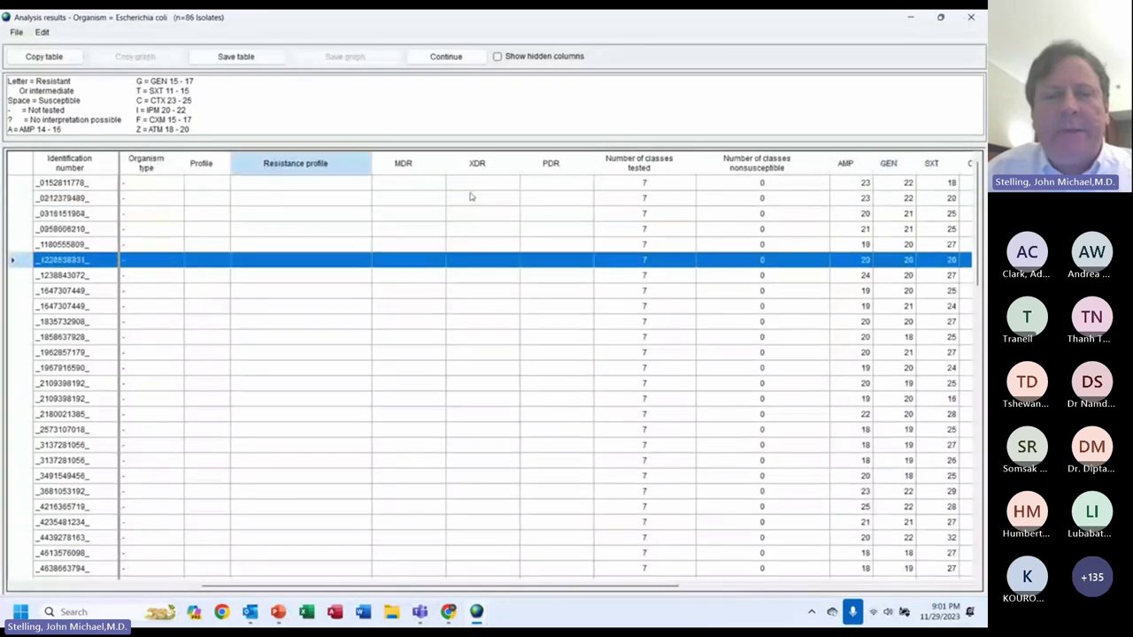
key("Page_Down")
key("Down")
key("Down")
key("Down")
key("Down")
key("Down")
key("Down")
key("Down")
key("Down")
key("Down")
key("Down")
key("Down")
key("Down")
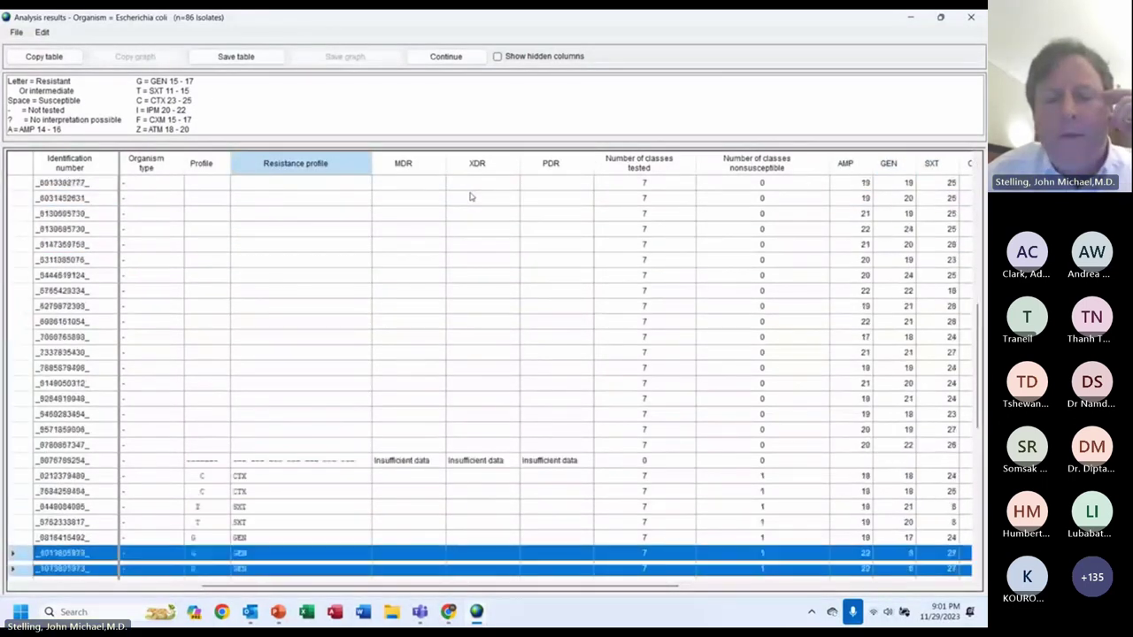
scroll(471, 197, "down", 2)
key("Up")
key("Up")
key("Up")
key("Up")
key("Up")
key("Up")
key("Up")
key("Up")
key("Up")
key("Up")
key("Up")
key("Up")
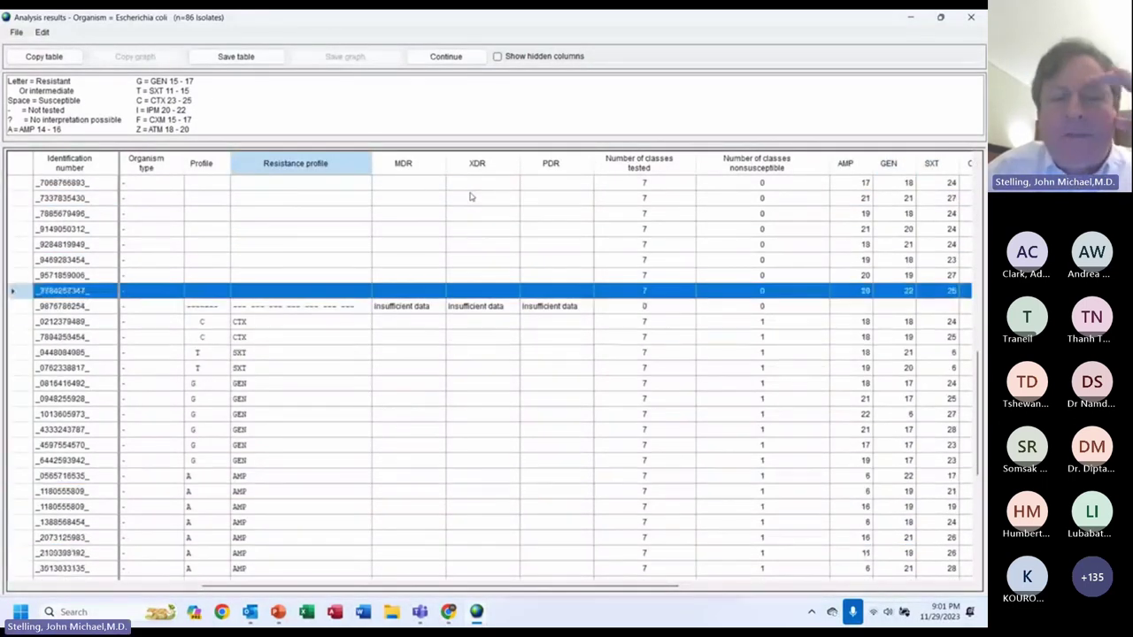
key("Down")
key("Down")
key("Up")
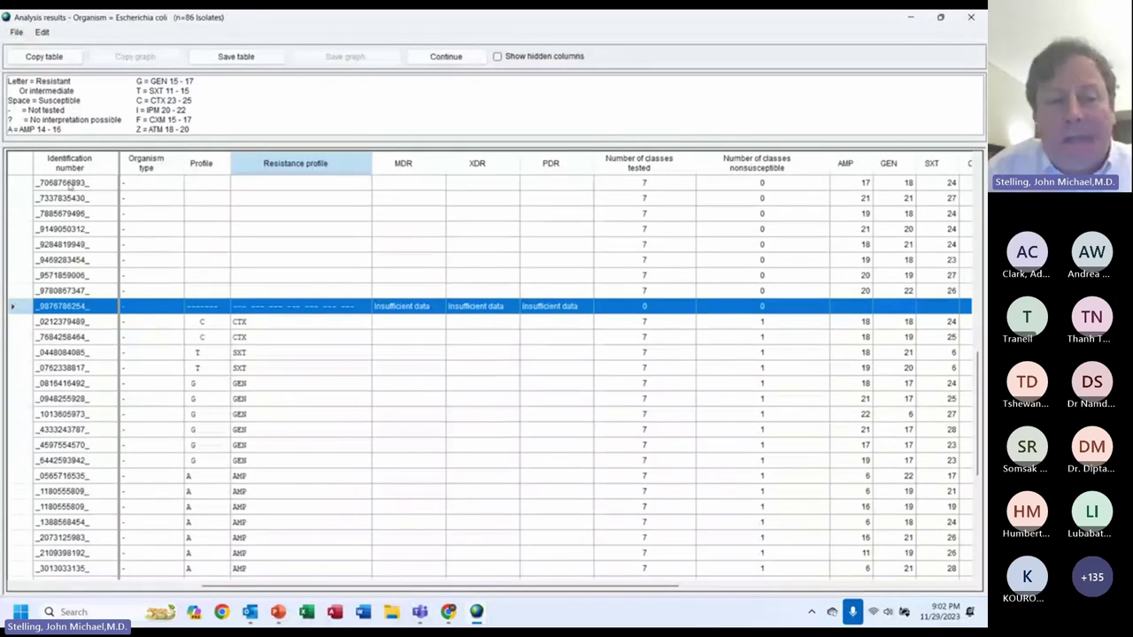
left_click(49, 111)
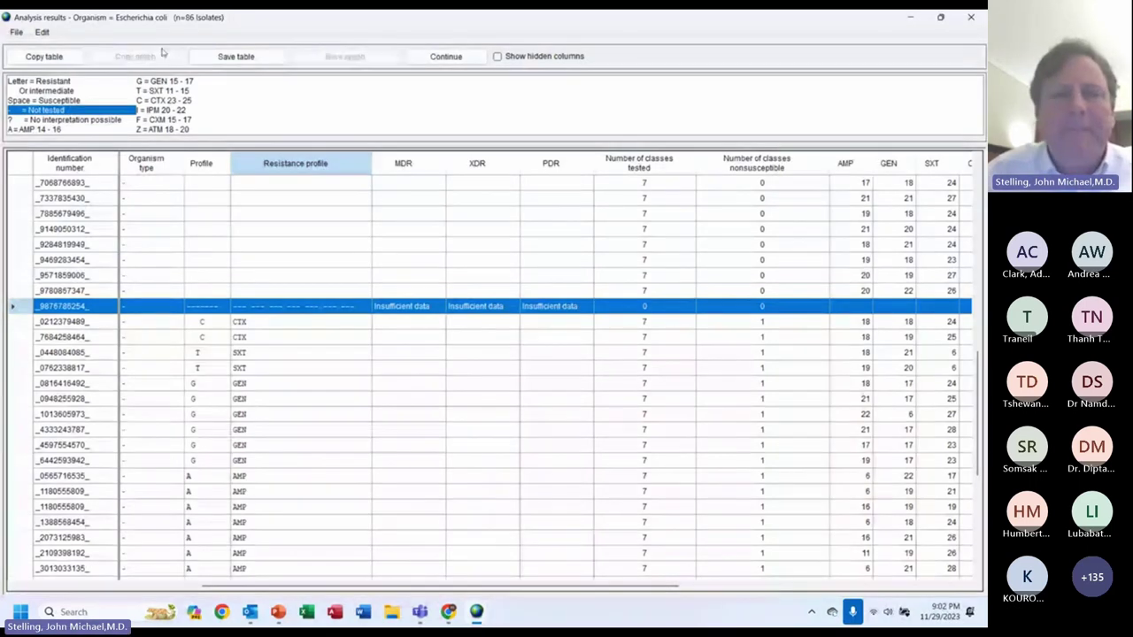
Step: Continue to the resistance profile summary, select the all-dashes profile row, and leave the results
left_click(457, 61)
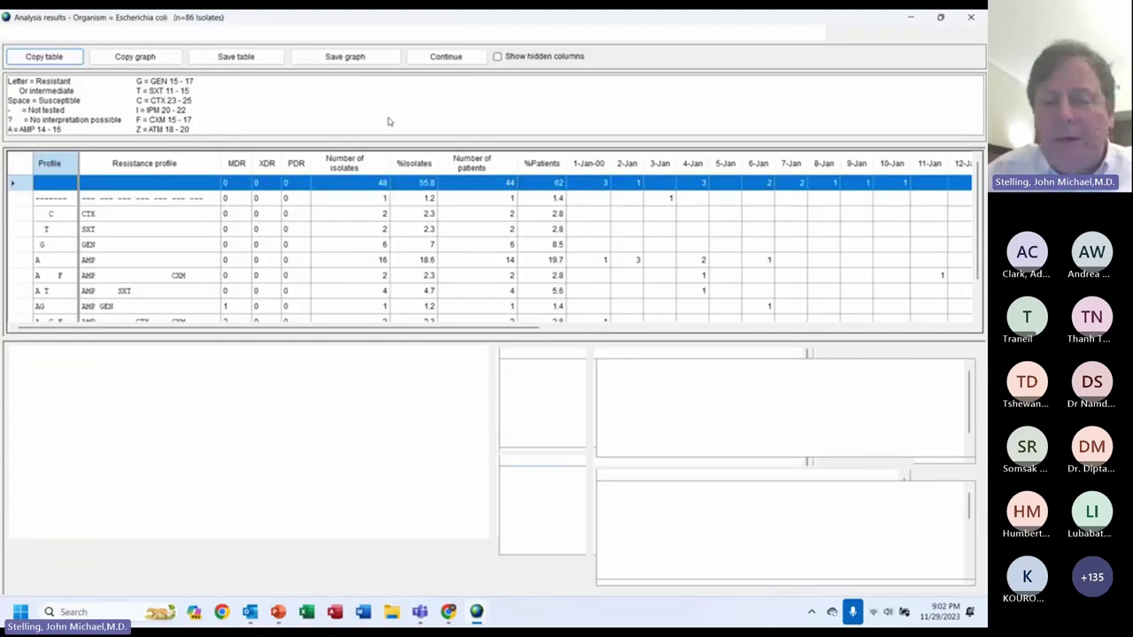
left_click(185, 202)
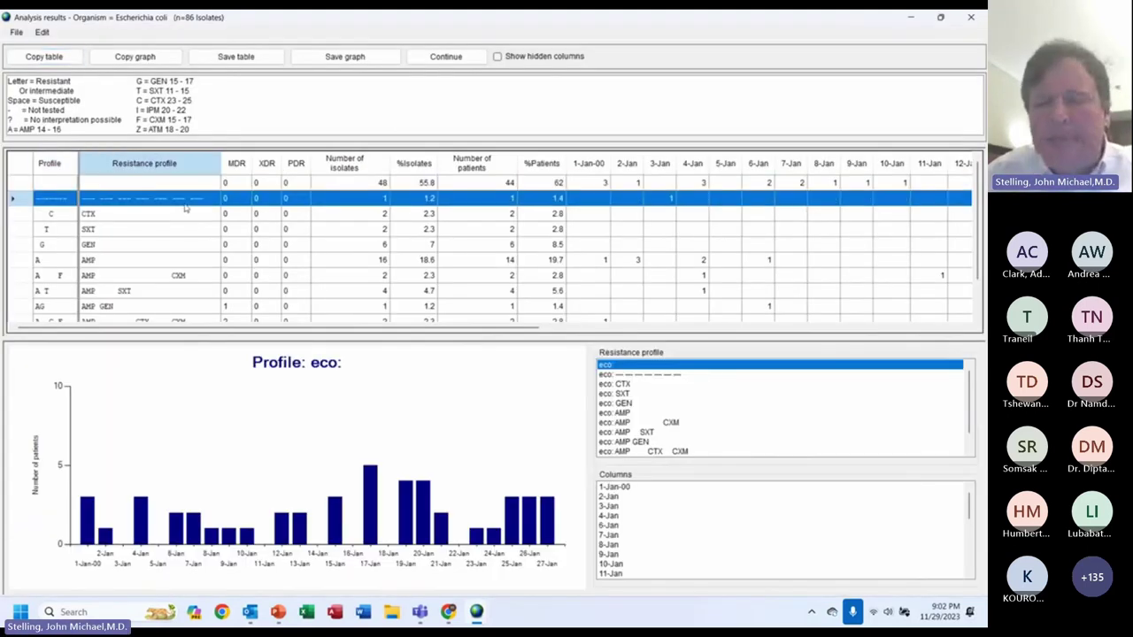
left_click(445, 56)
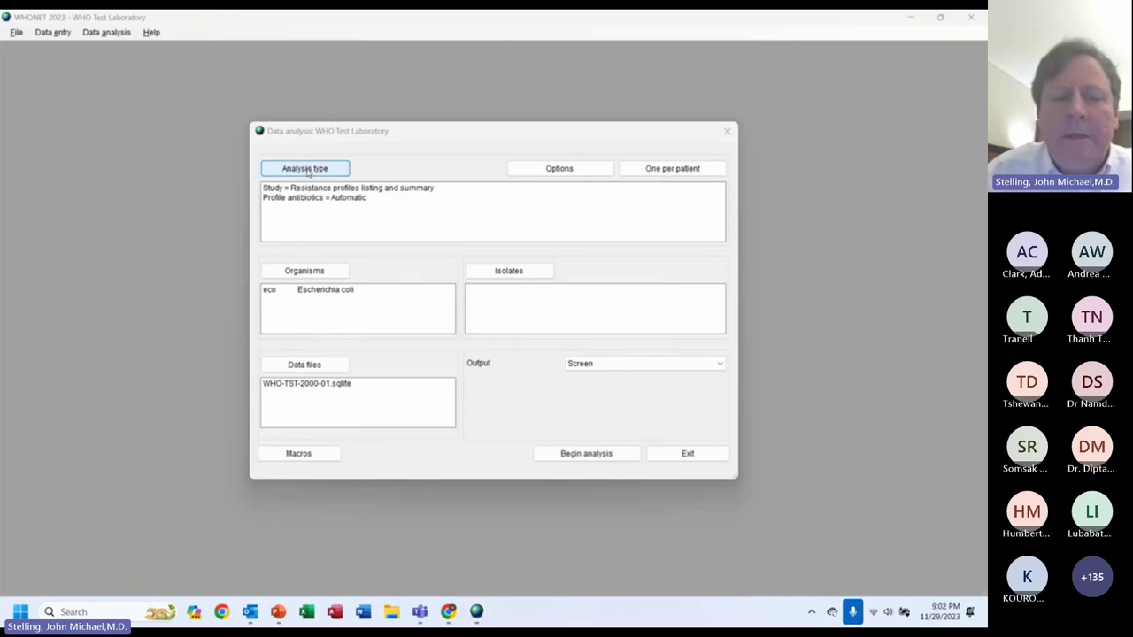
Step: Rerun the analysis with isolates omitted if profile antibiotics are missing, and leave the isolate listing
left_click(306, 168)
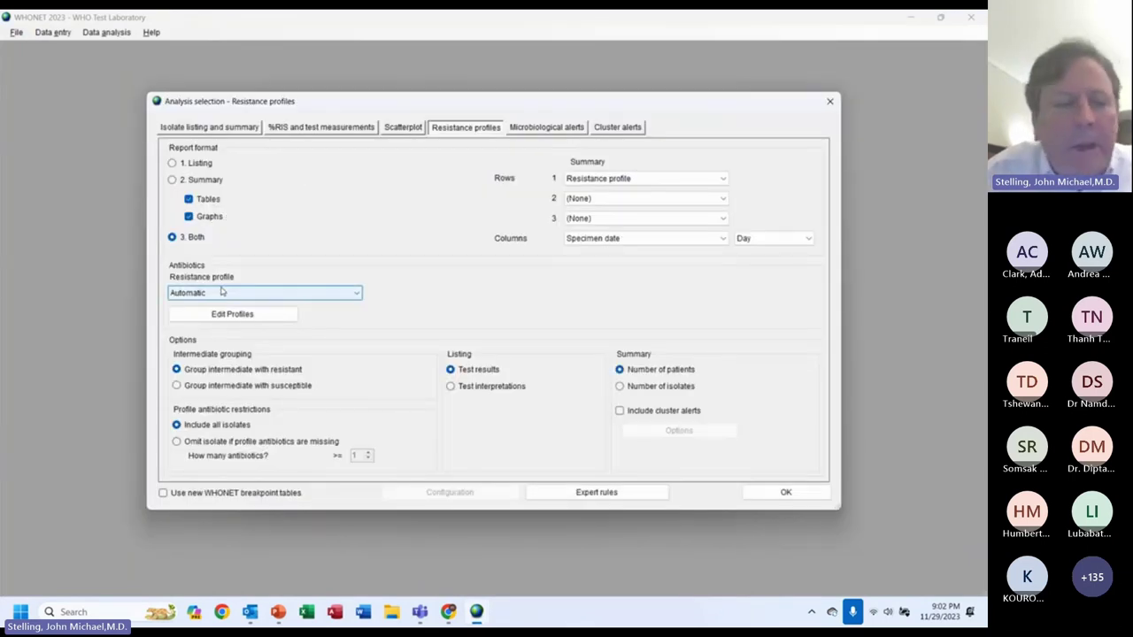
left_click(177, 442)
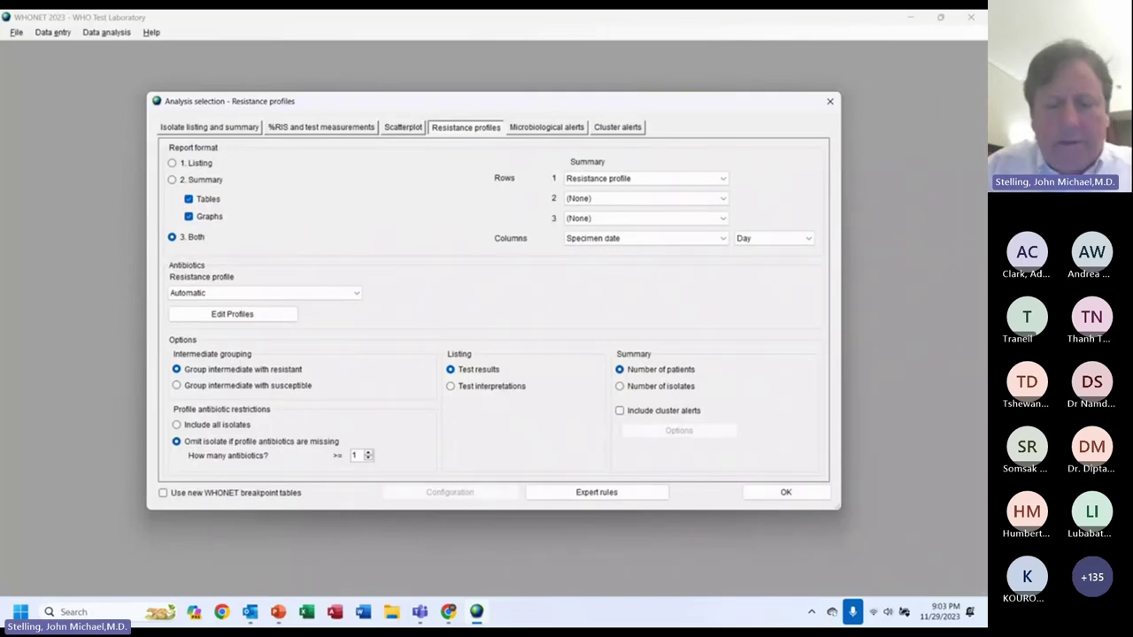
key("Return")
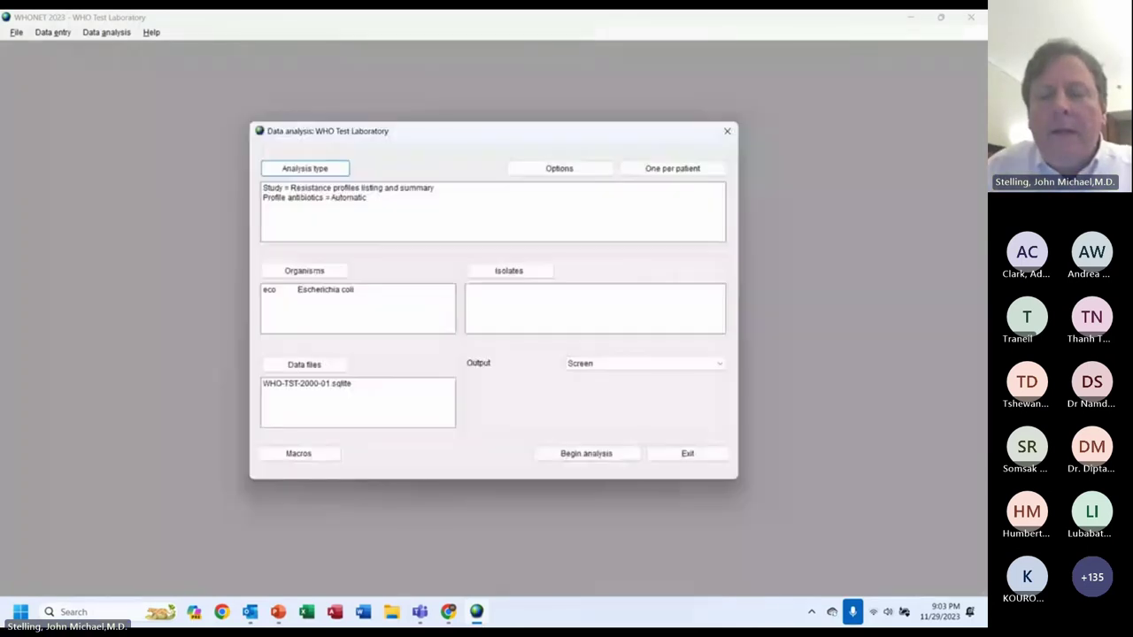
key("Return")
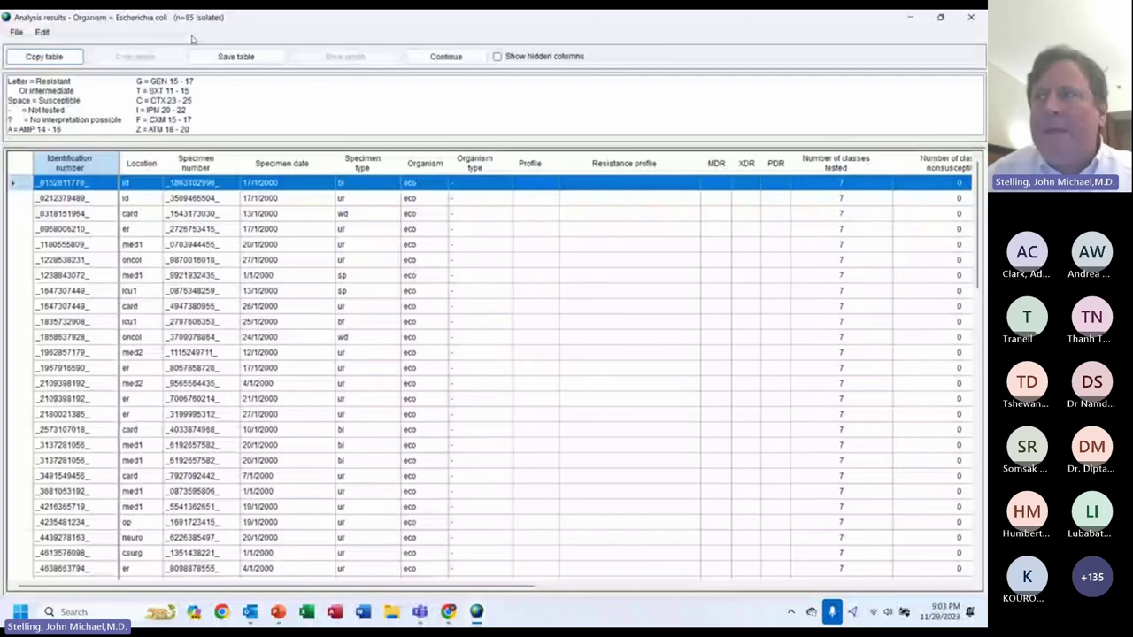
key("Escape")
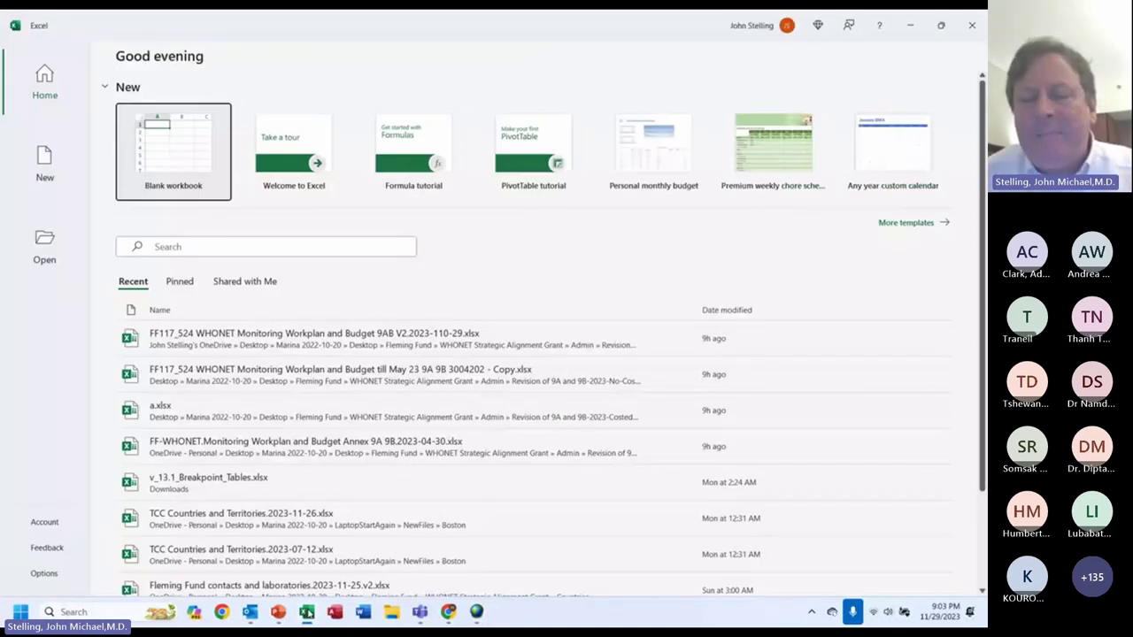
Step: In a new blank Excel workbook, enter =8 in cell A1 and calculate =85/86 in cell A2
key("Return")
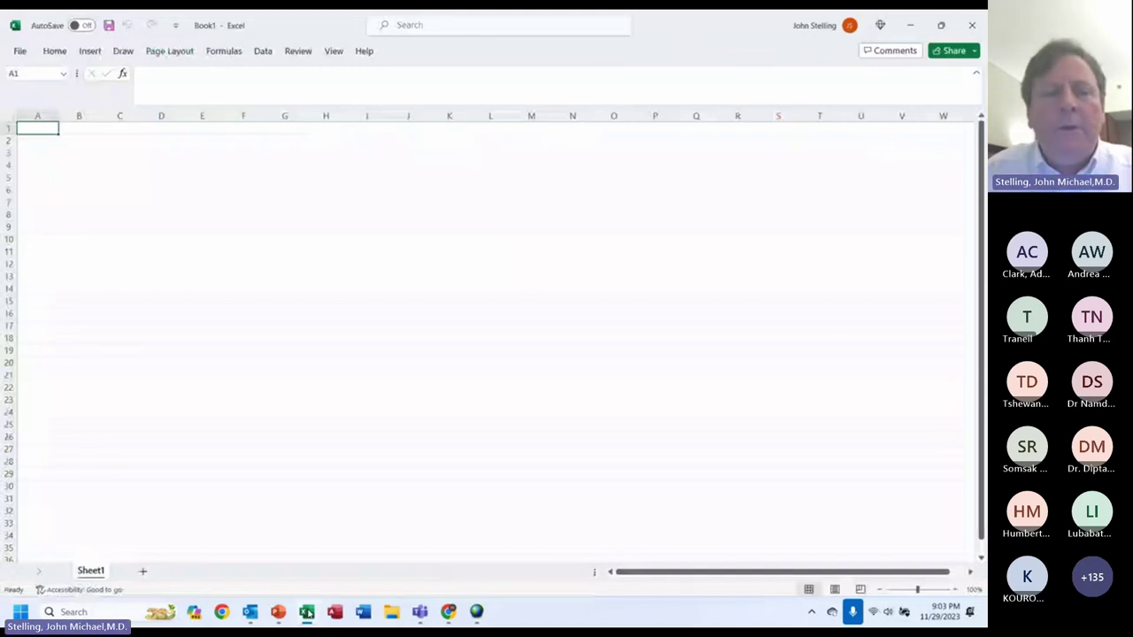
type("=8")
key("ctrl+Return")
key("ctrl+g")
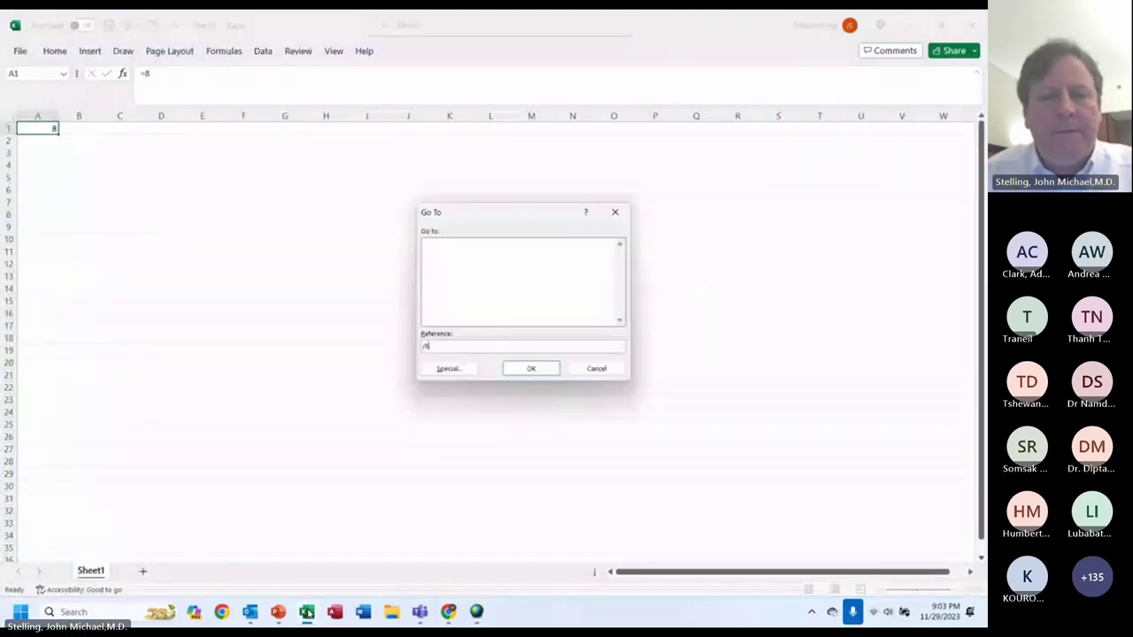
type("A2")
key("Return")
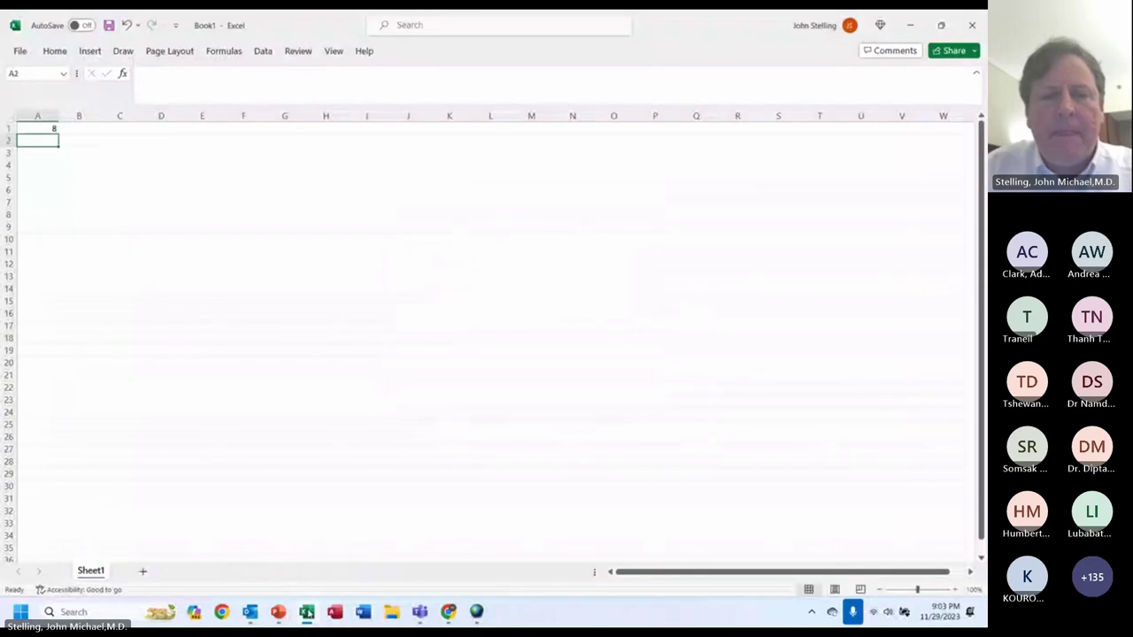
type("=85/86")
key("ctrl+Return")
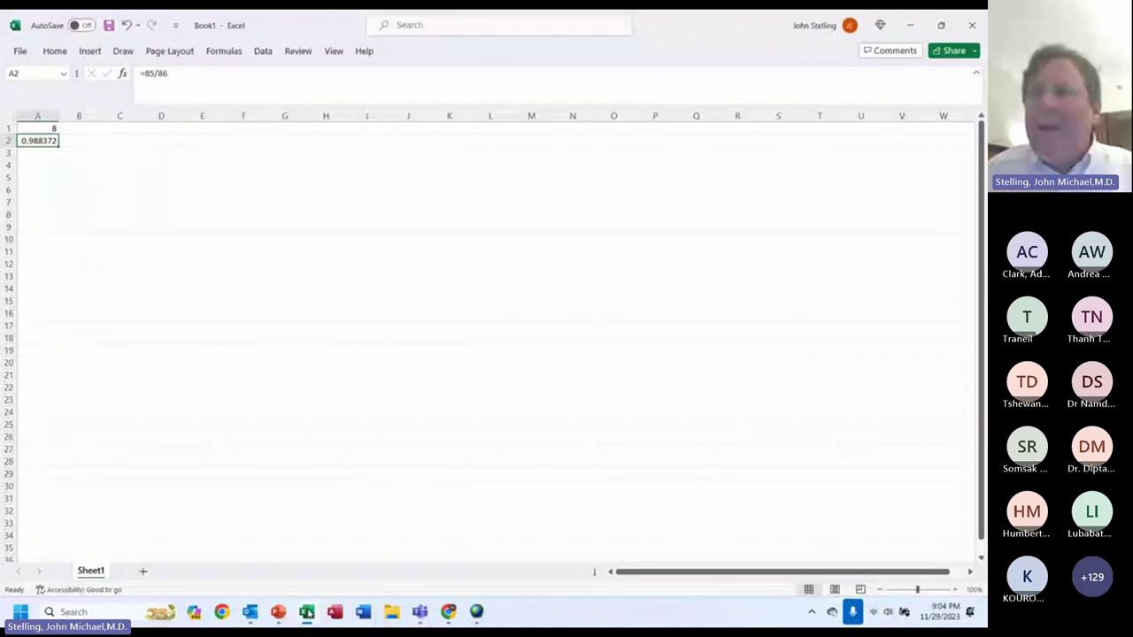
Step: Switch back to WHONET and reopen the resistance profiles analysis settings to review the profile antibiotic restrictions
key("alt+Tab")
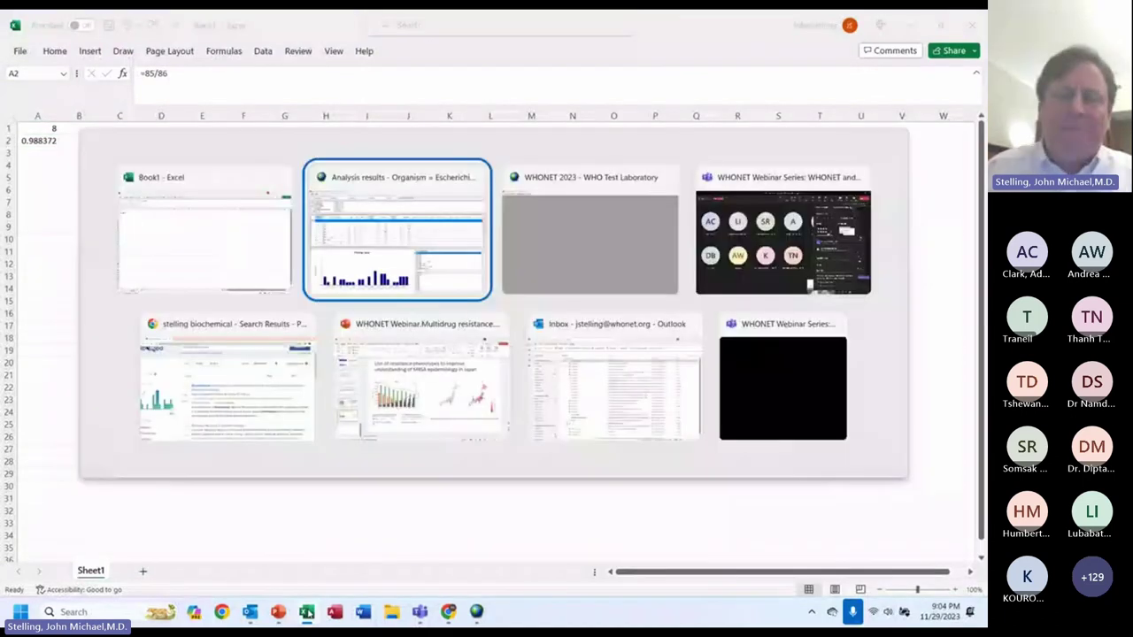
key("alt+Tab")
key("alt+Tab")
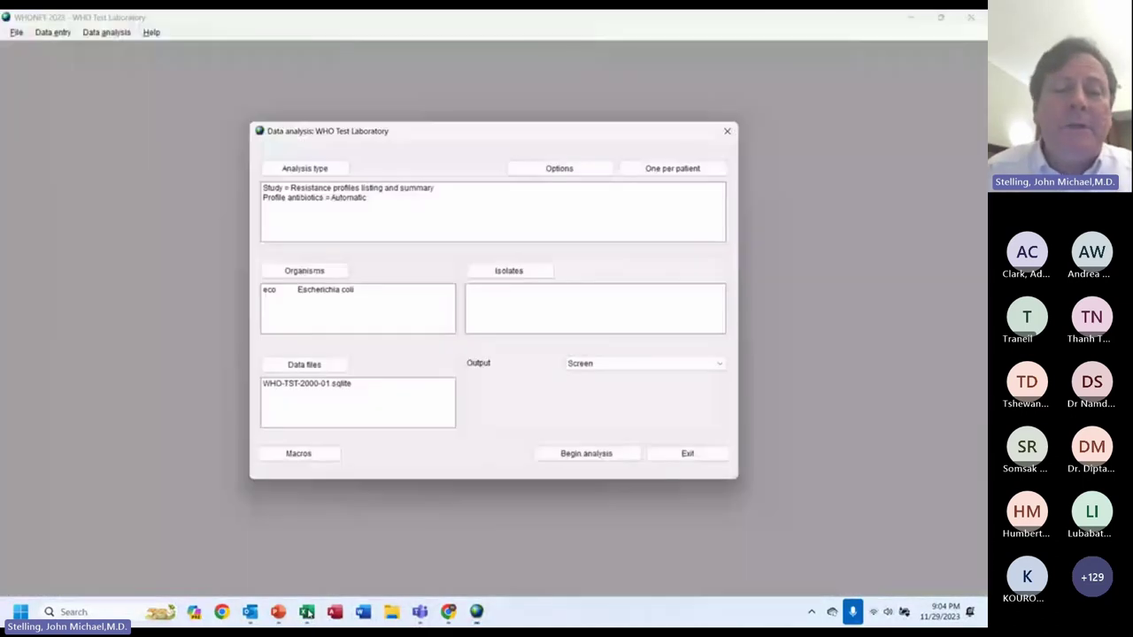
left_click(304, 168)
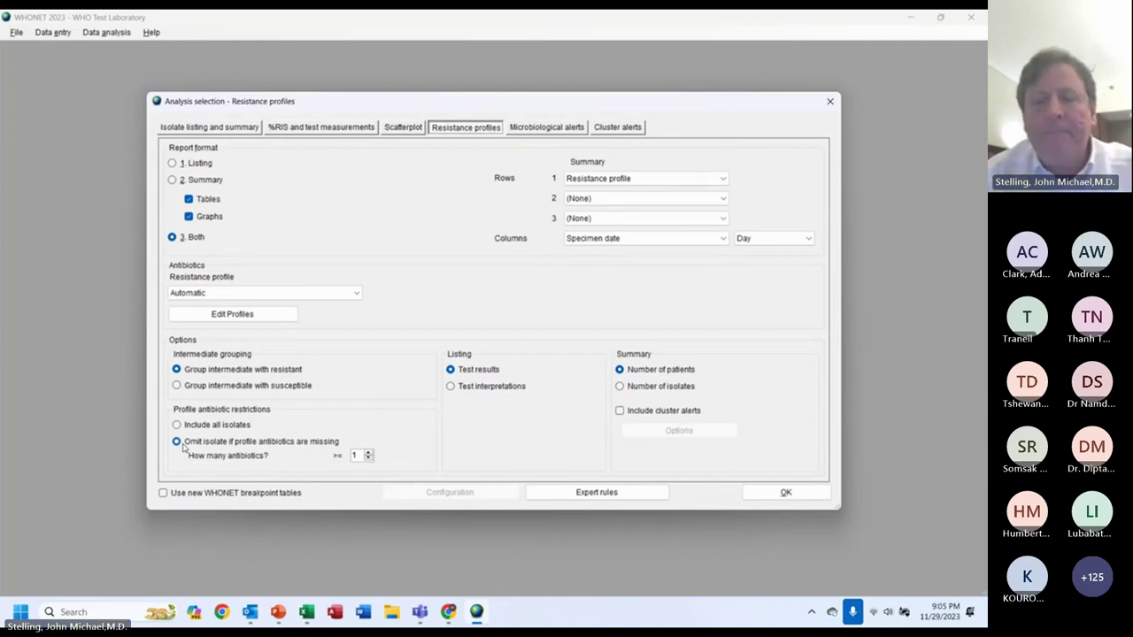
Step: Switch to the Teams webinar meeting and read the latest messages in the meeting chat
key("alt+Tab")
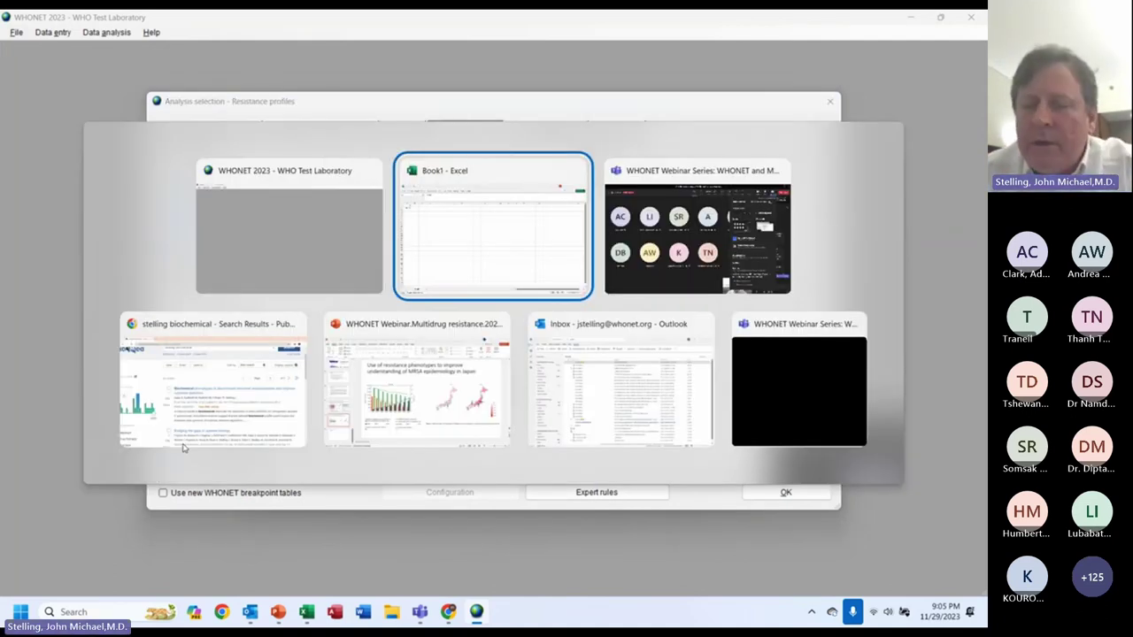
key("alt+Tab")
left_click(183, 448)
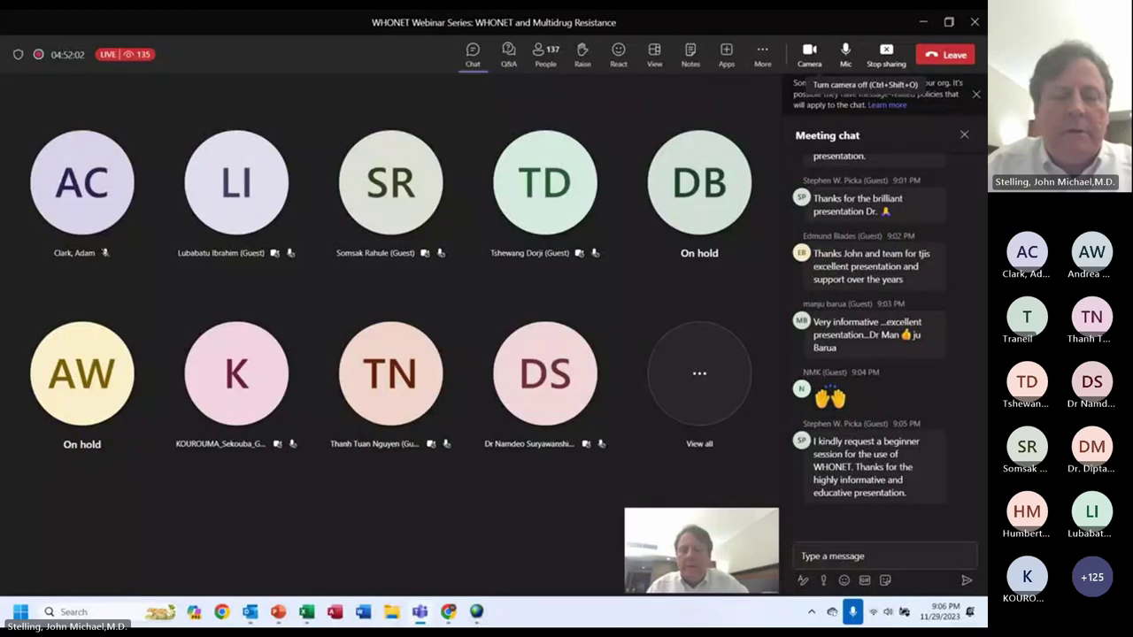
Step: In a new Chrome window, go to whonet.org and open the Training center to look through the training modules
key("alt+Tab")
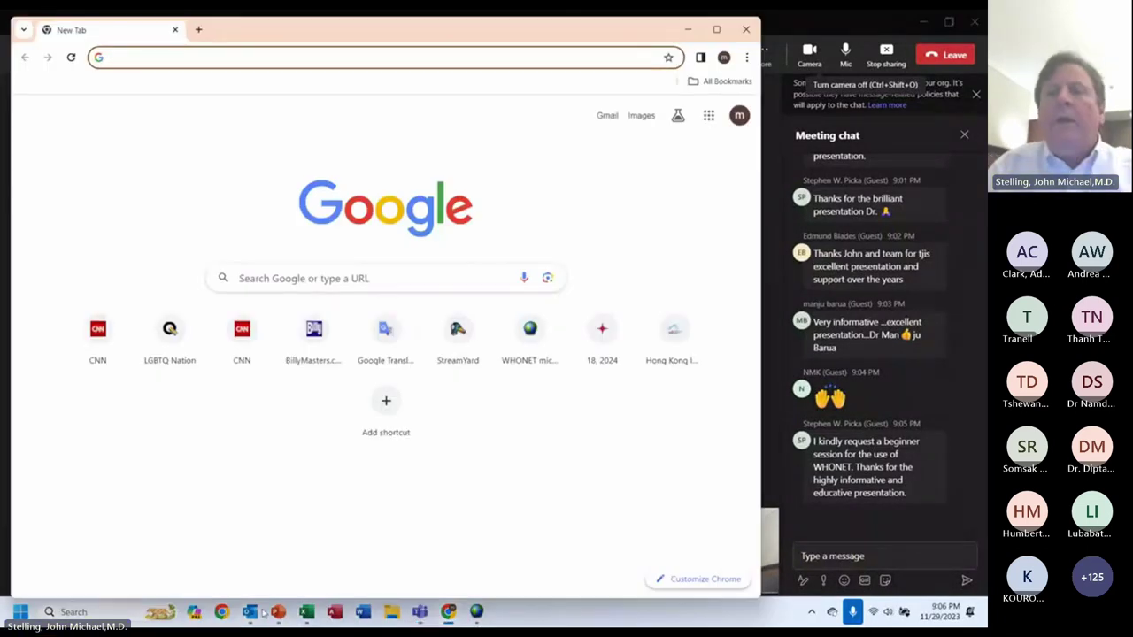
type("w")
key("BackSpace")
key("BackSpace")
type("whonet")
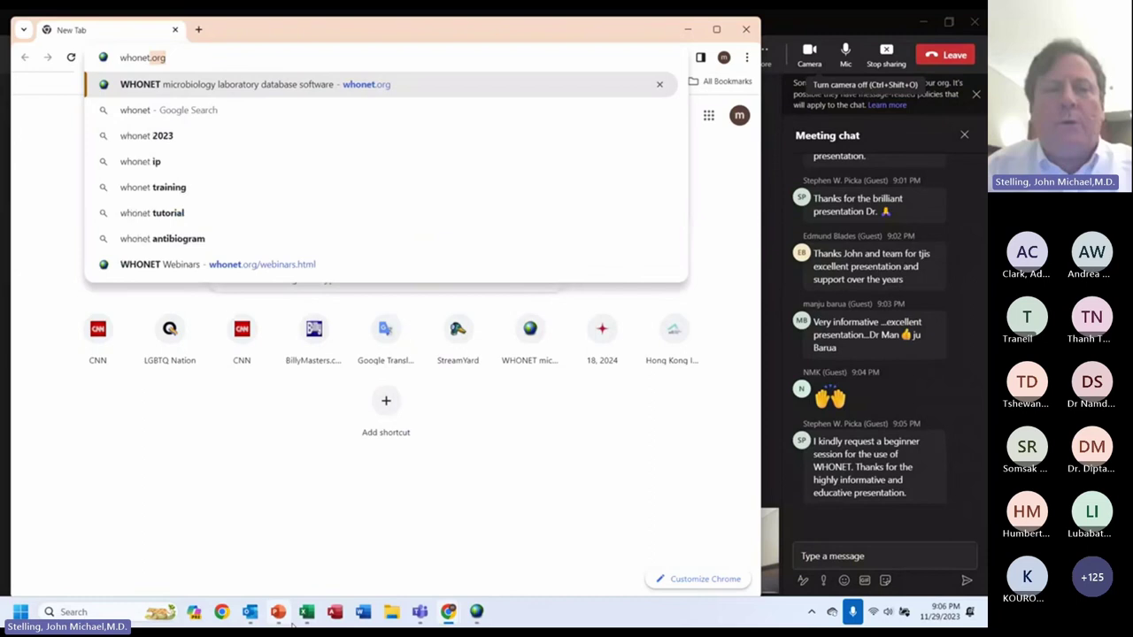
key("Return")
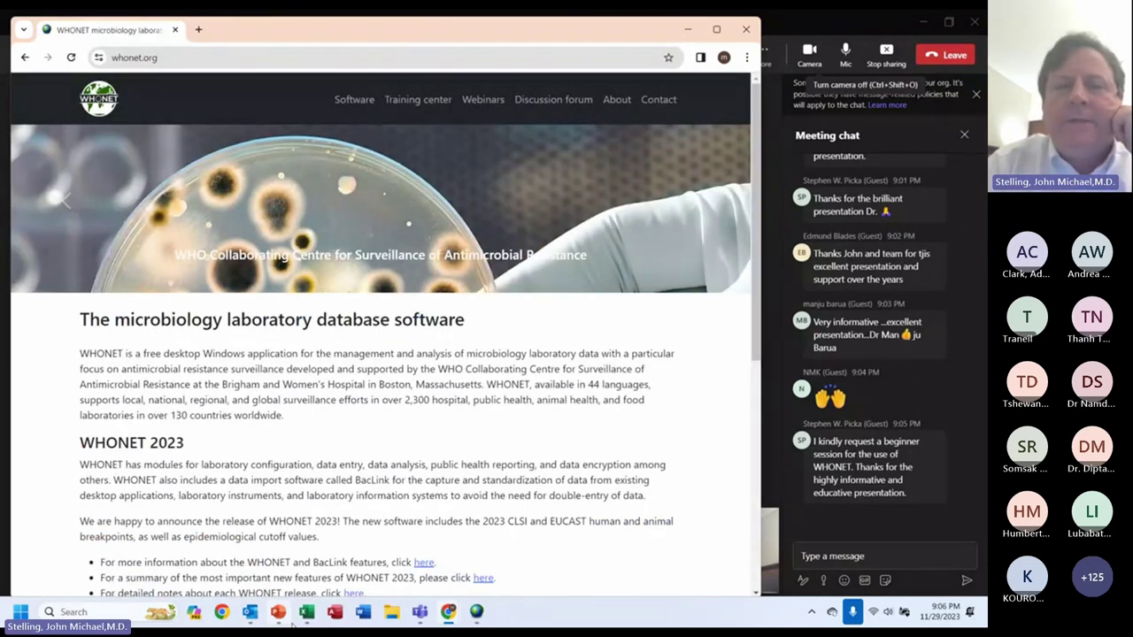
left_click(418, 99)
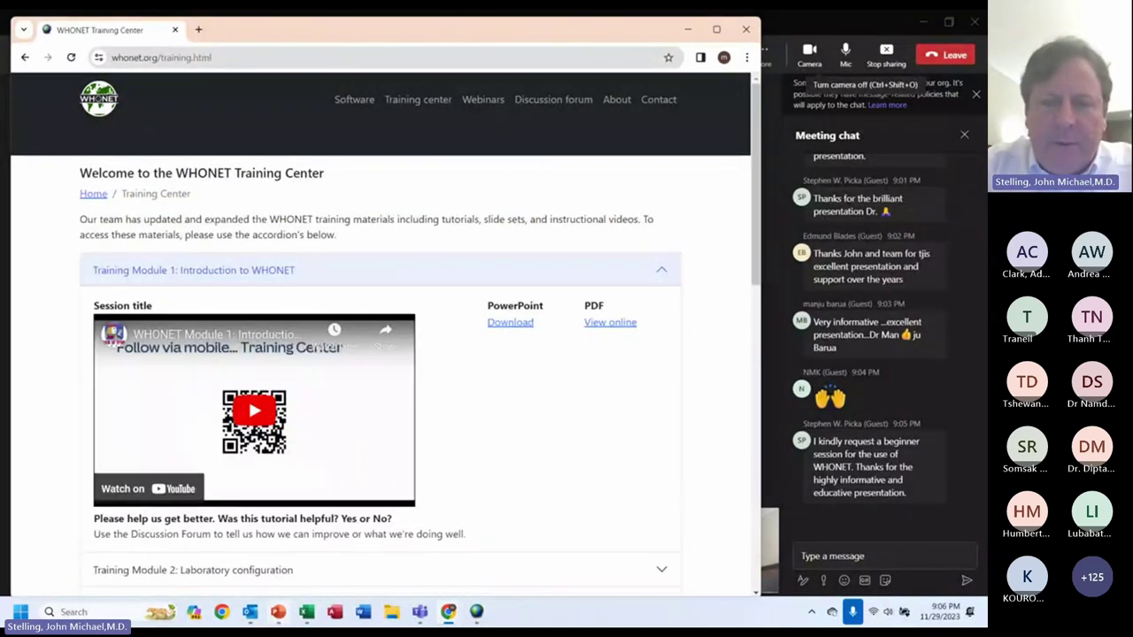
scroll(380, 354, "down", 3)
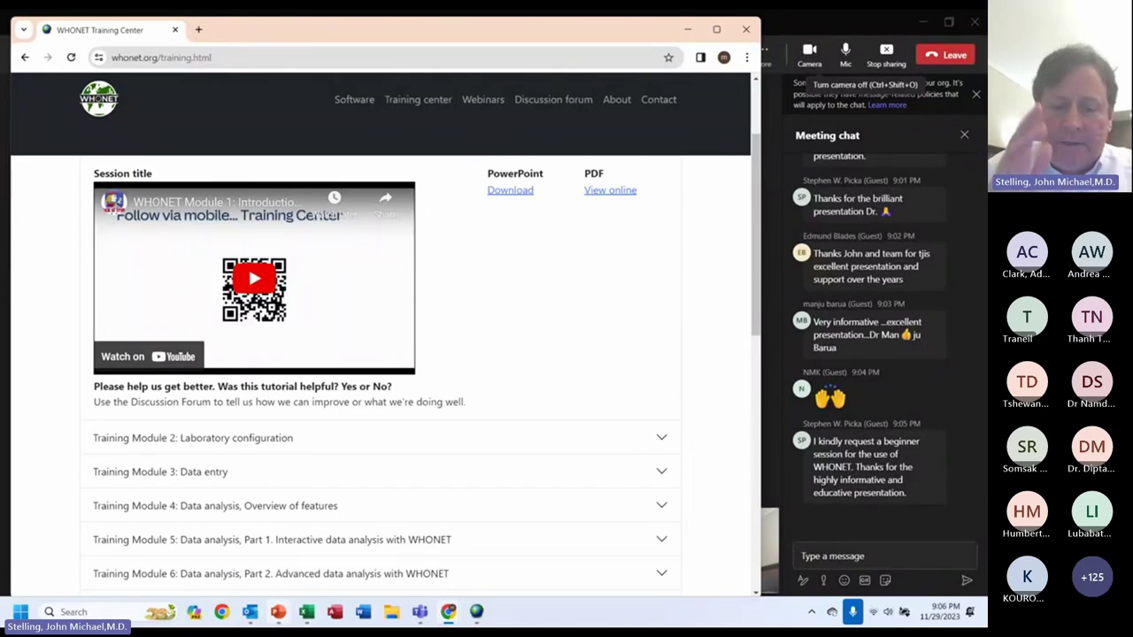
Step: Try to open the website openwho.int in place of the WHONET Training Center page
key("ctrl+l")
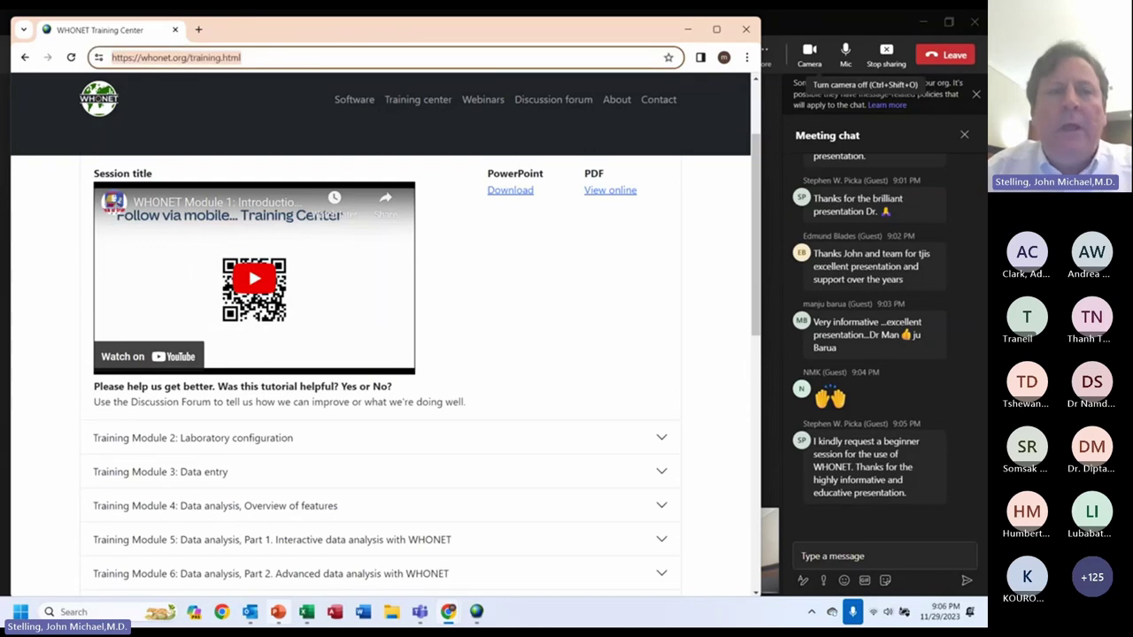
type("openwho.")
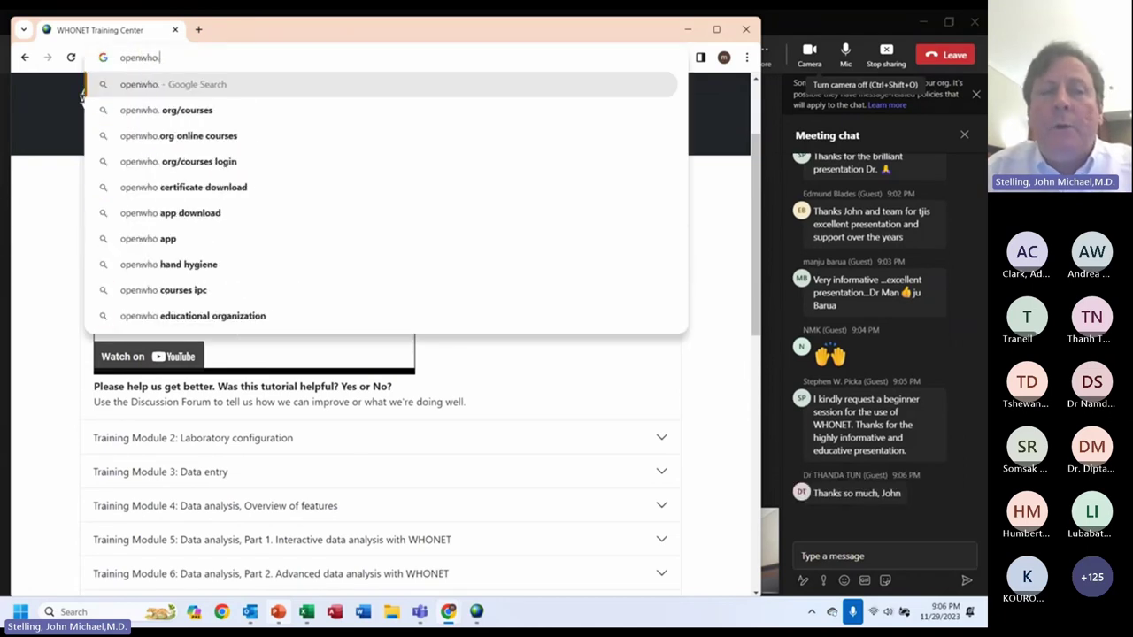
type("int")
key("Return")
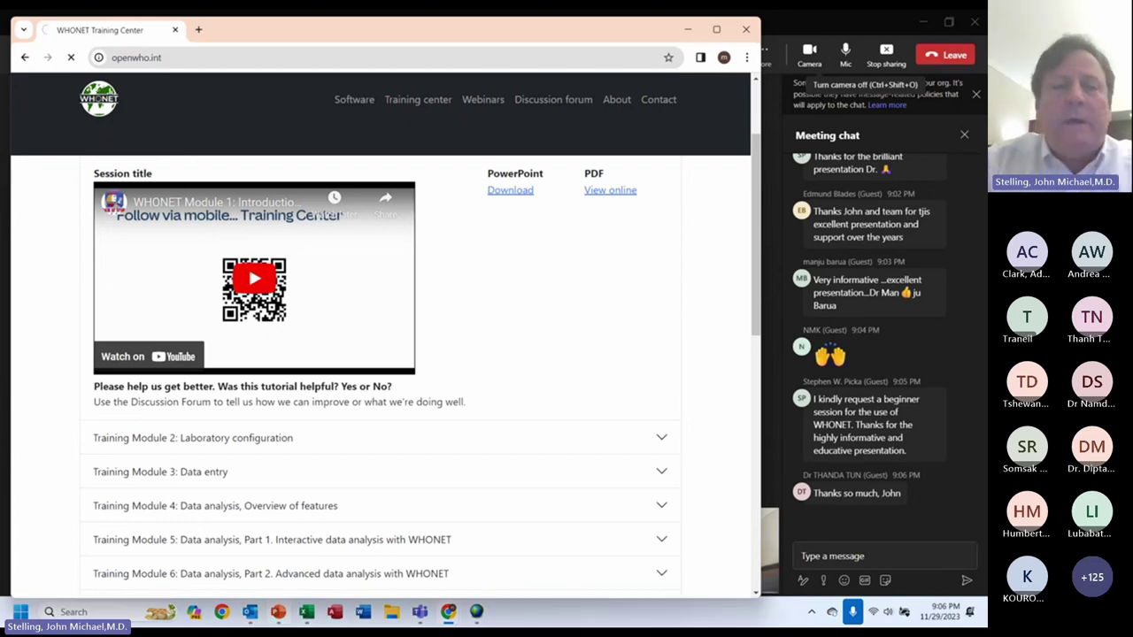
Step: Correct the web address to openwho.org and load the site
left_click(133, 58)
left_click(162, 58)
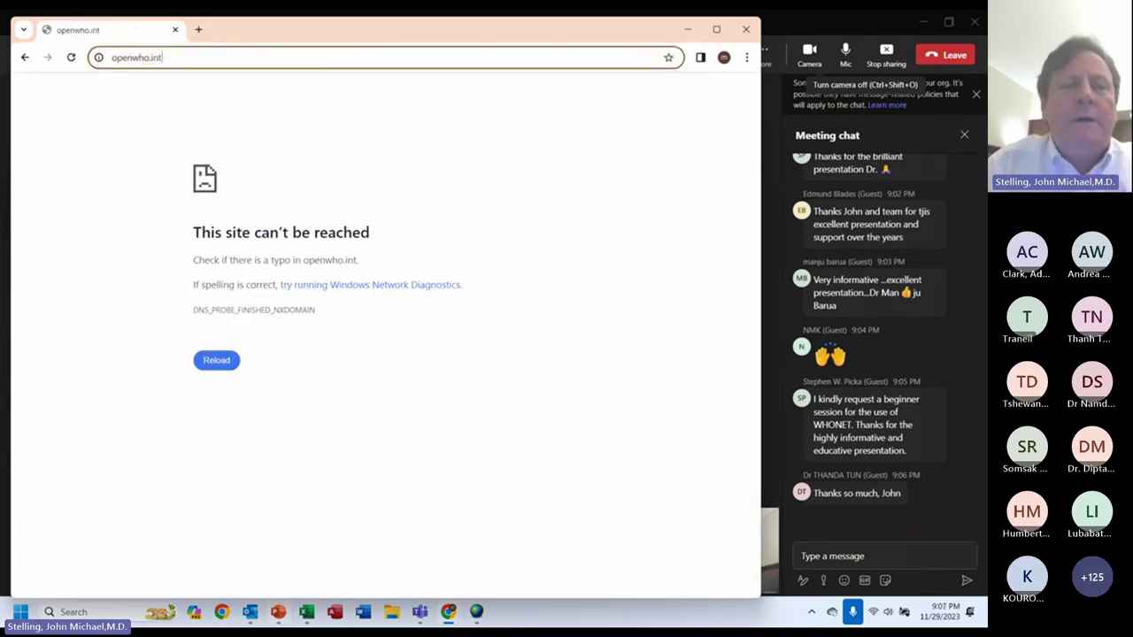
key("BackSpace")
key("BackSpace")
key("BackSpace")
type("or")
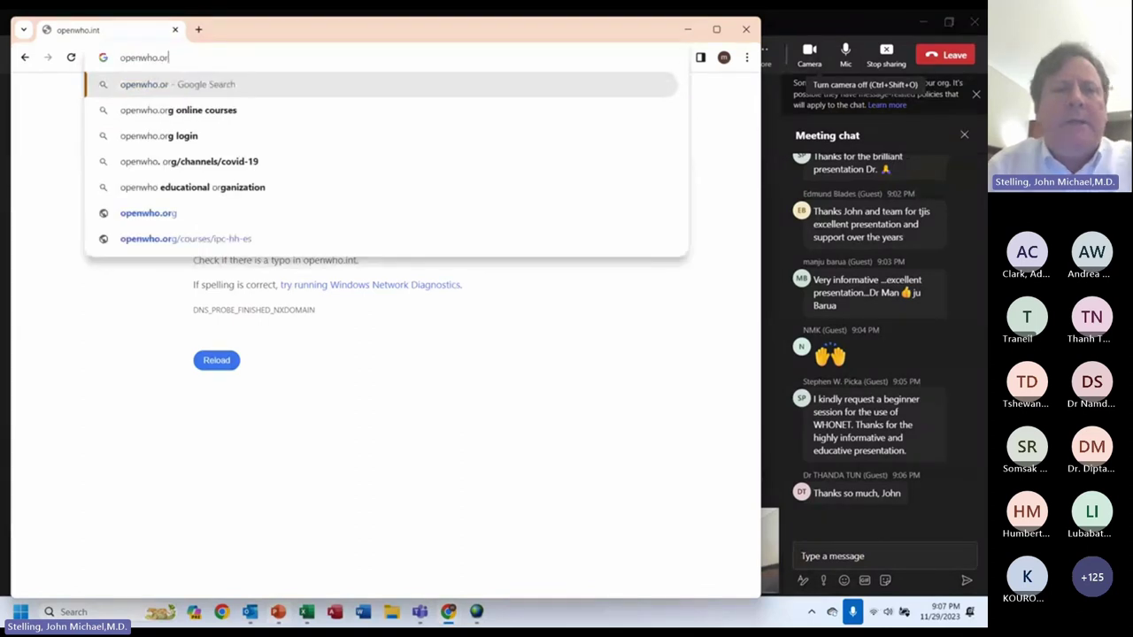
type("g")
key("Return")
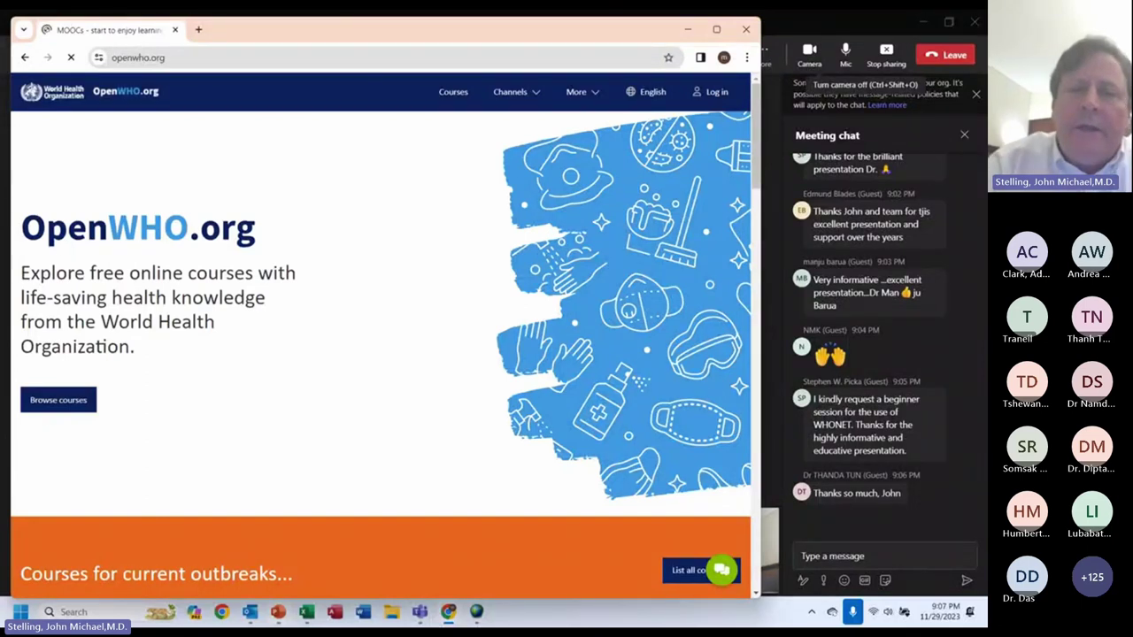
Step: Open the Antimicrobial Resistance channel on OpenWHO, look through its courses, and close the browser window
left_click(516, 92)
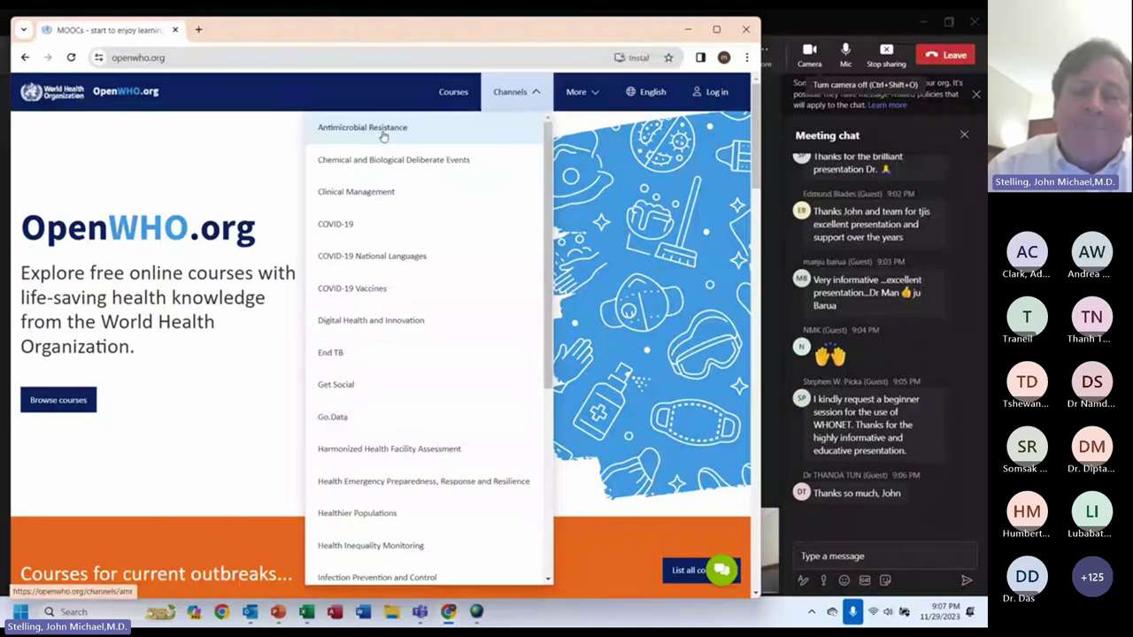
left_click(382, 136)
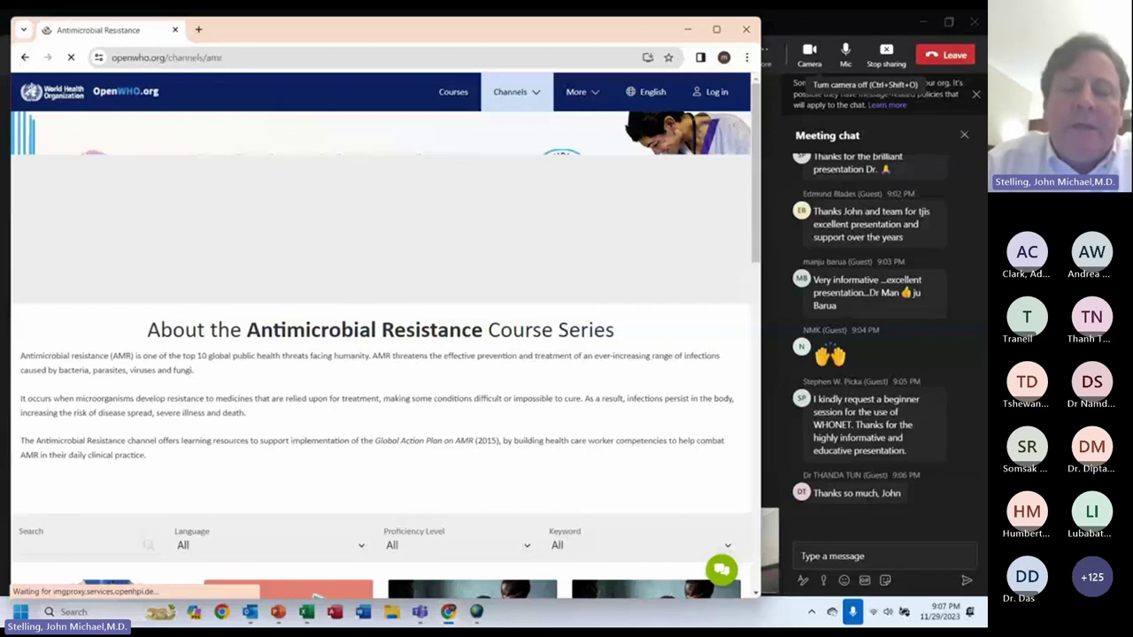
scroll(380, 354, "down", 3)
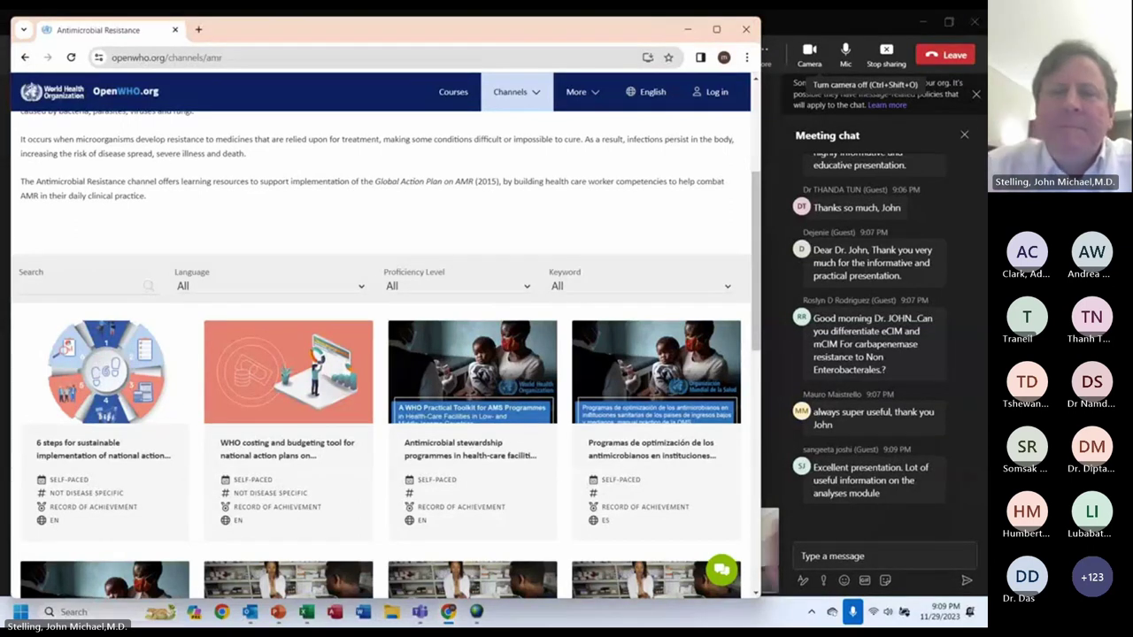
left_click(746, 29)
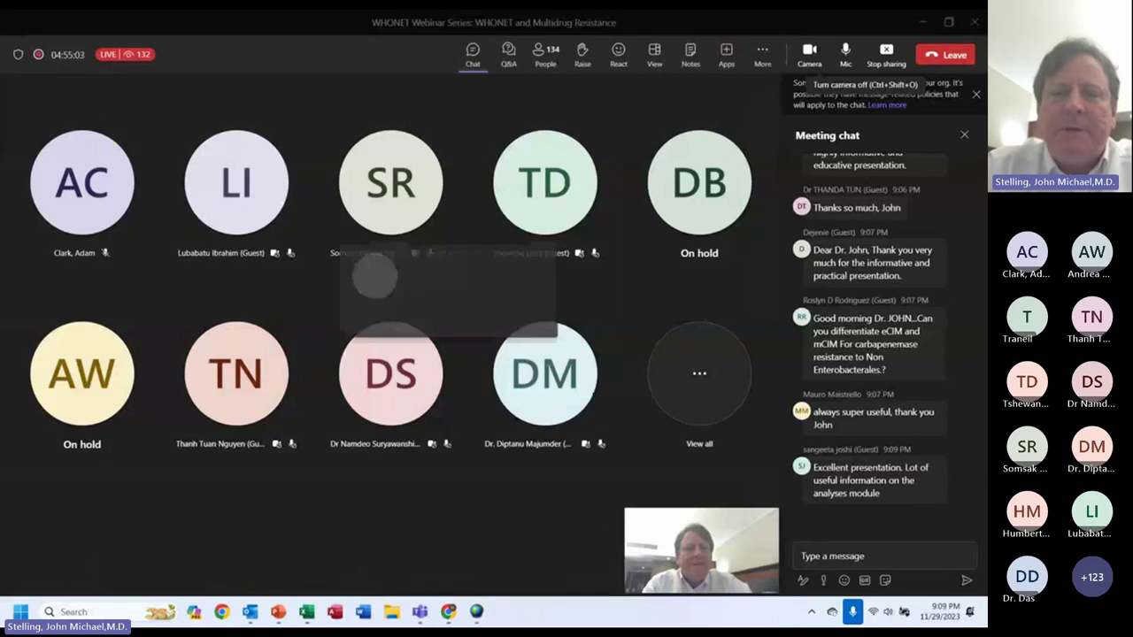